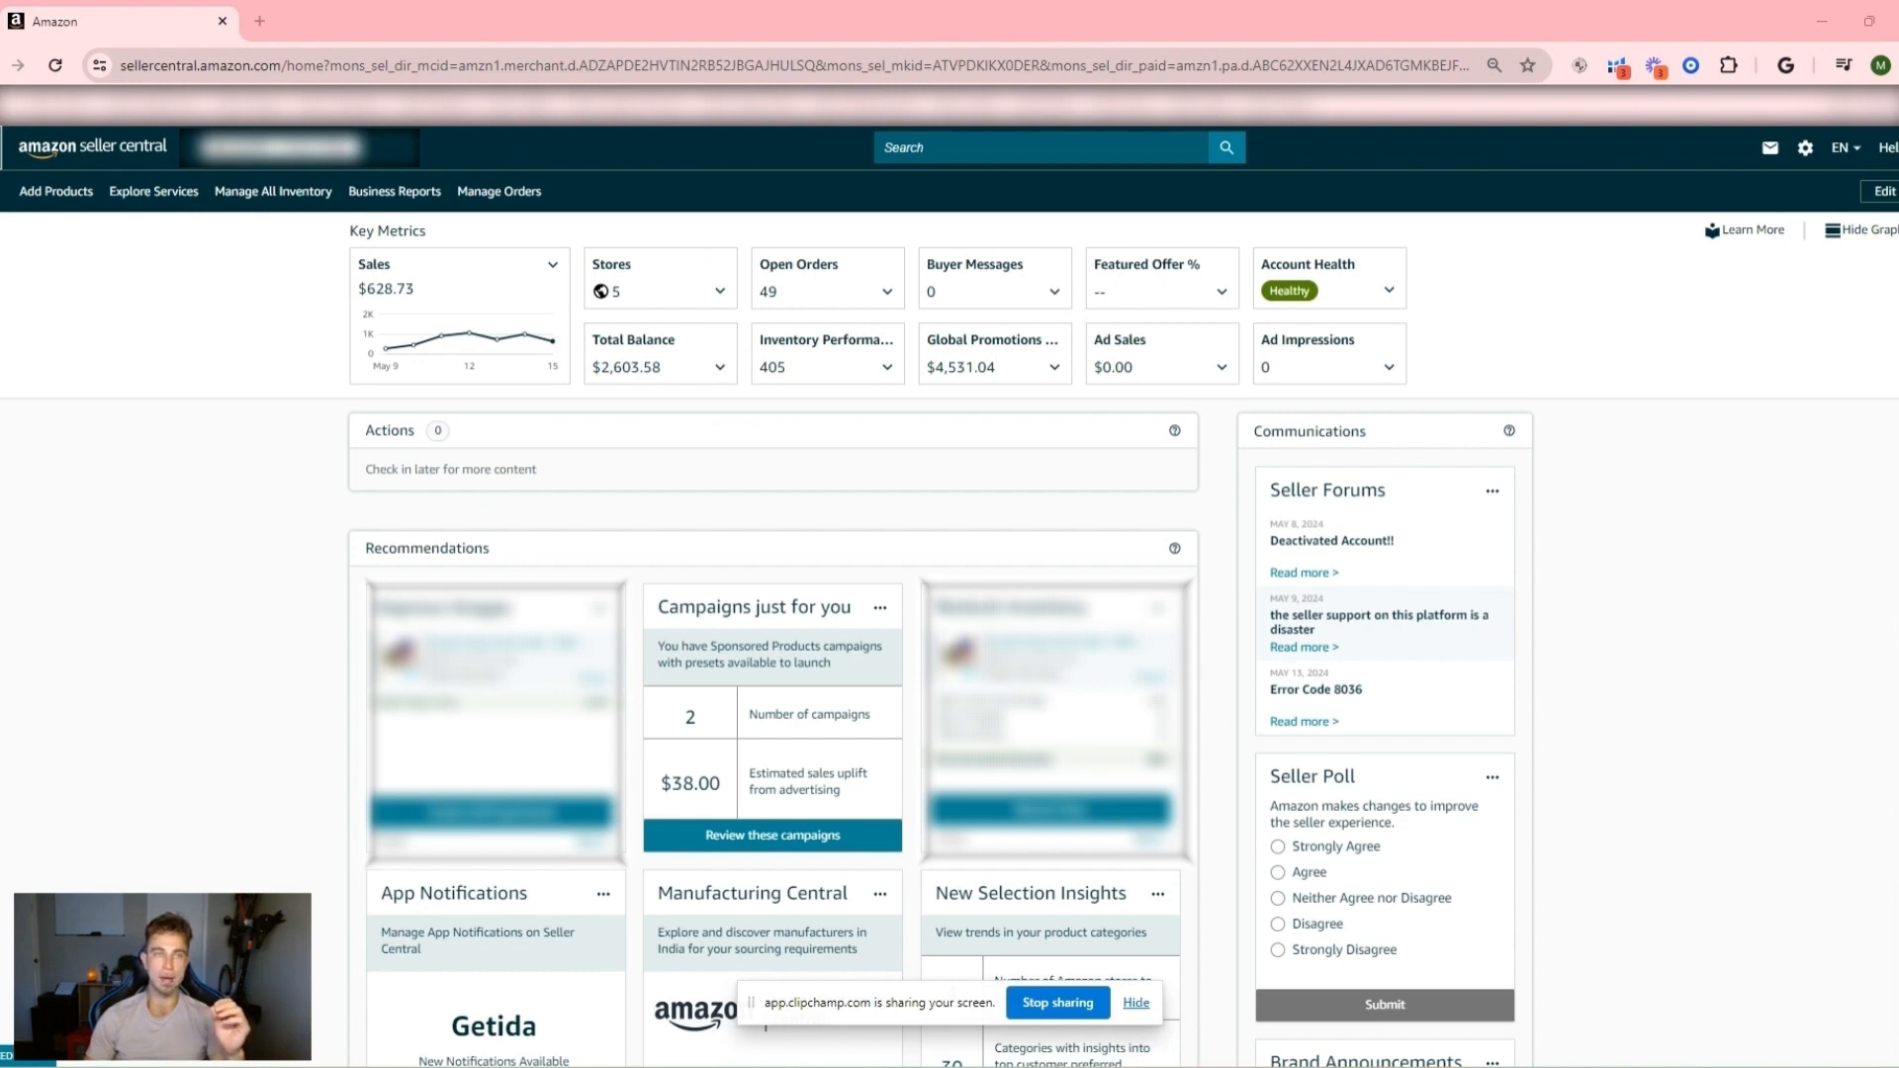
# - Open the FBA Inventory page and look over its stock, fee and inventory age columns
pyautogui.click(2, 147)
pyautogui.moveTo(26, 208)
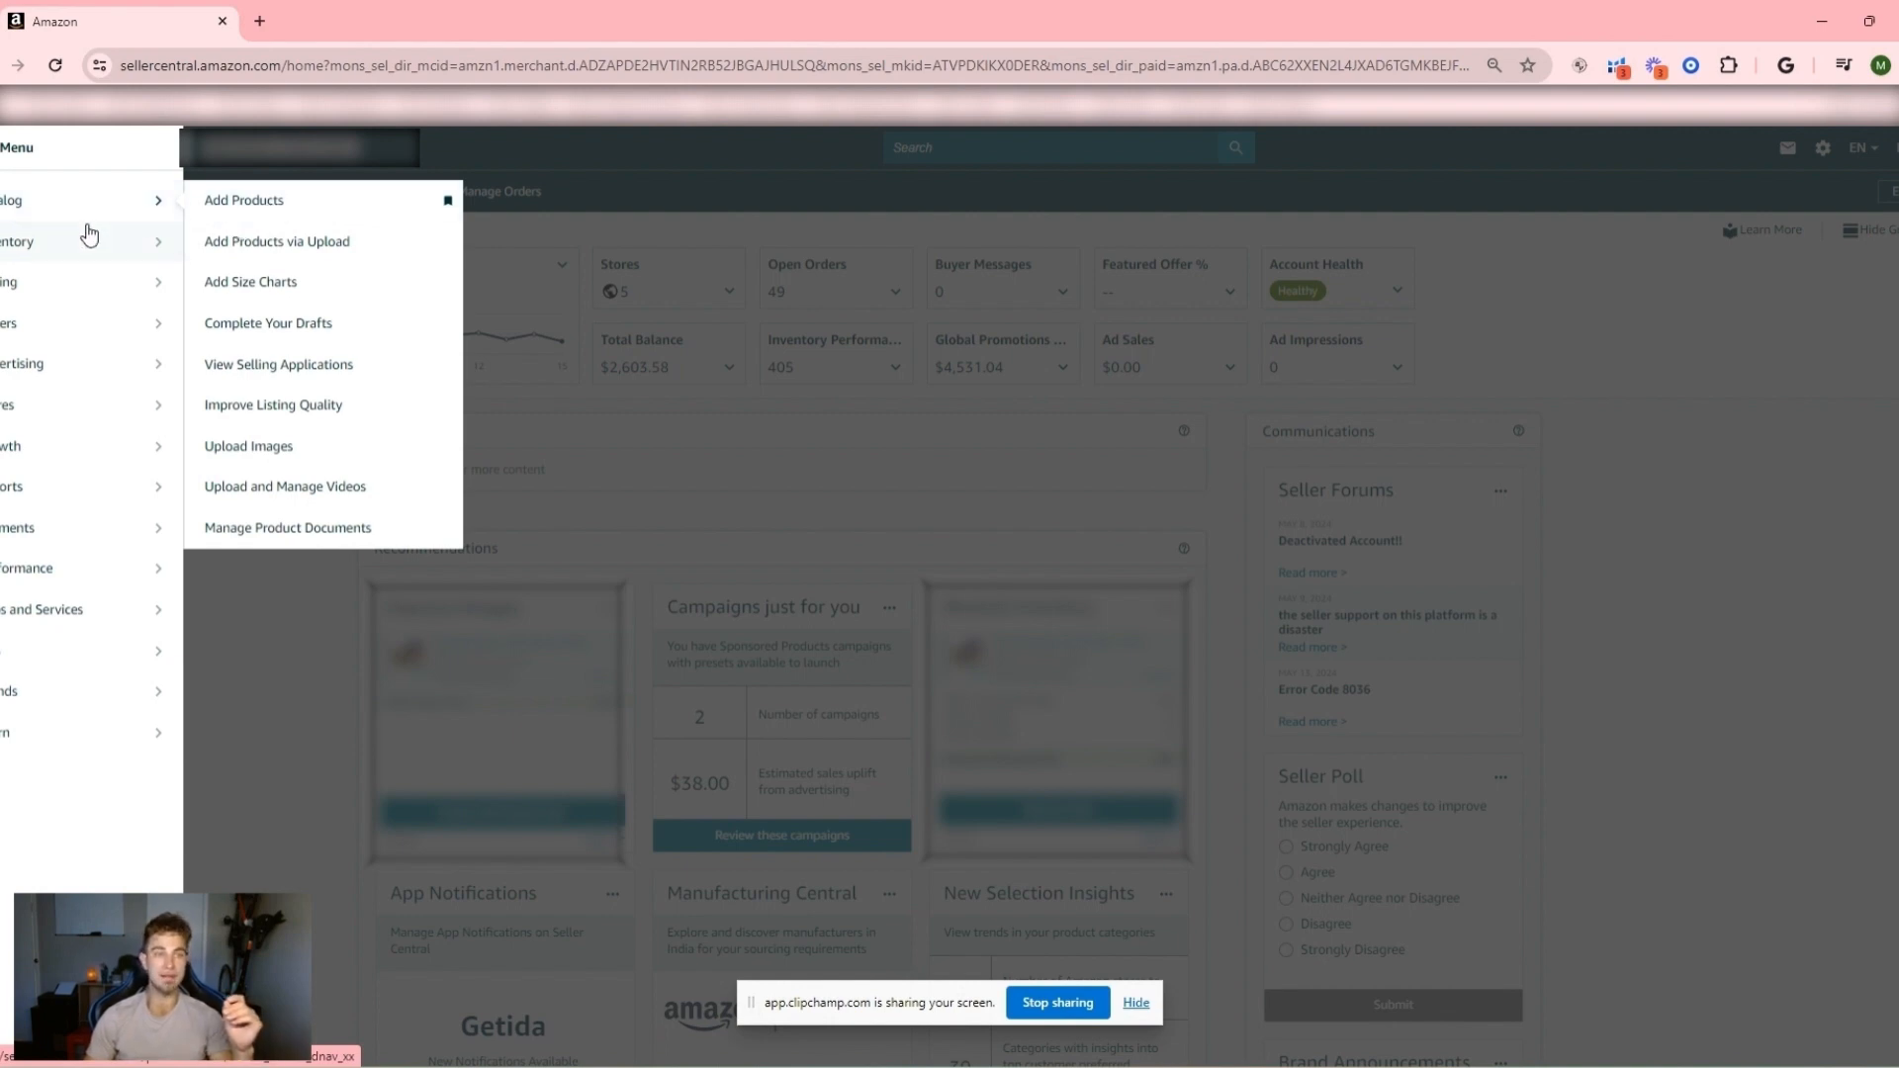
pyautogui.moveTo(85, 238)
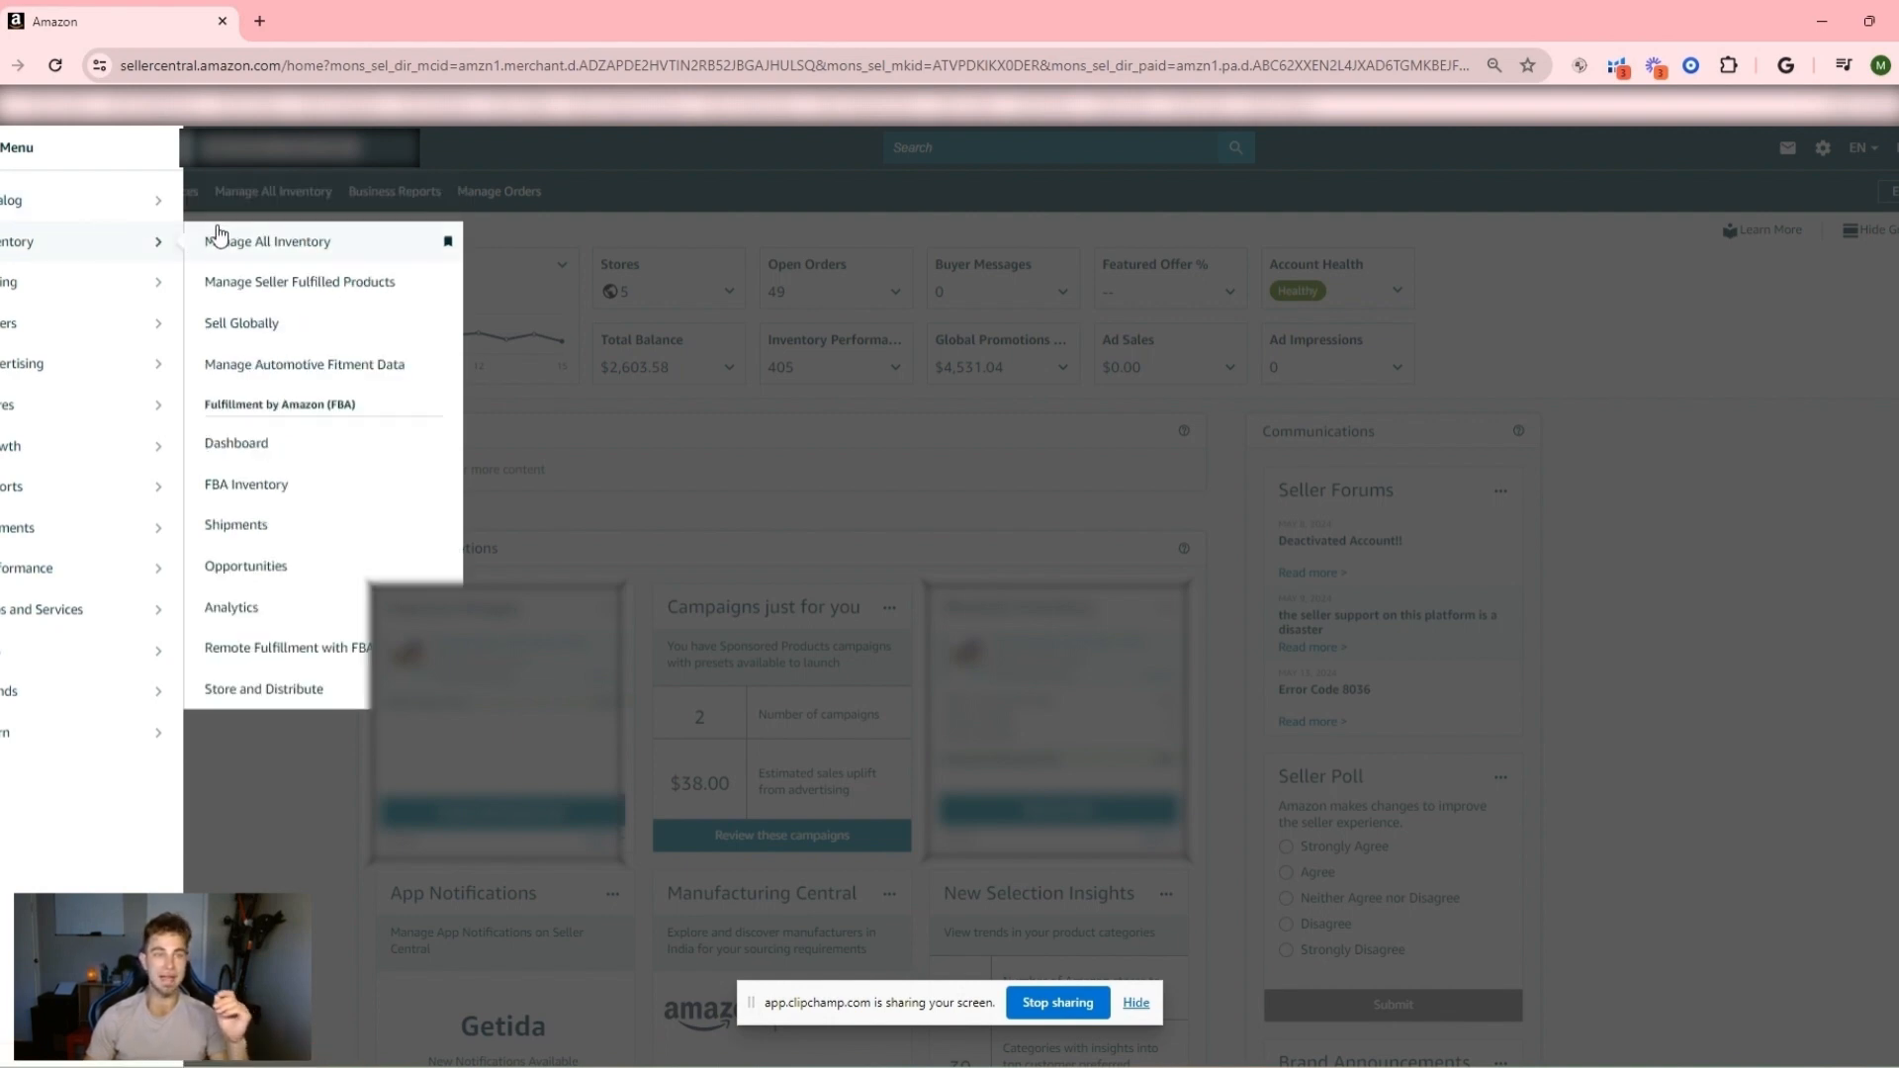
pyautogui.click(255, 488)
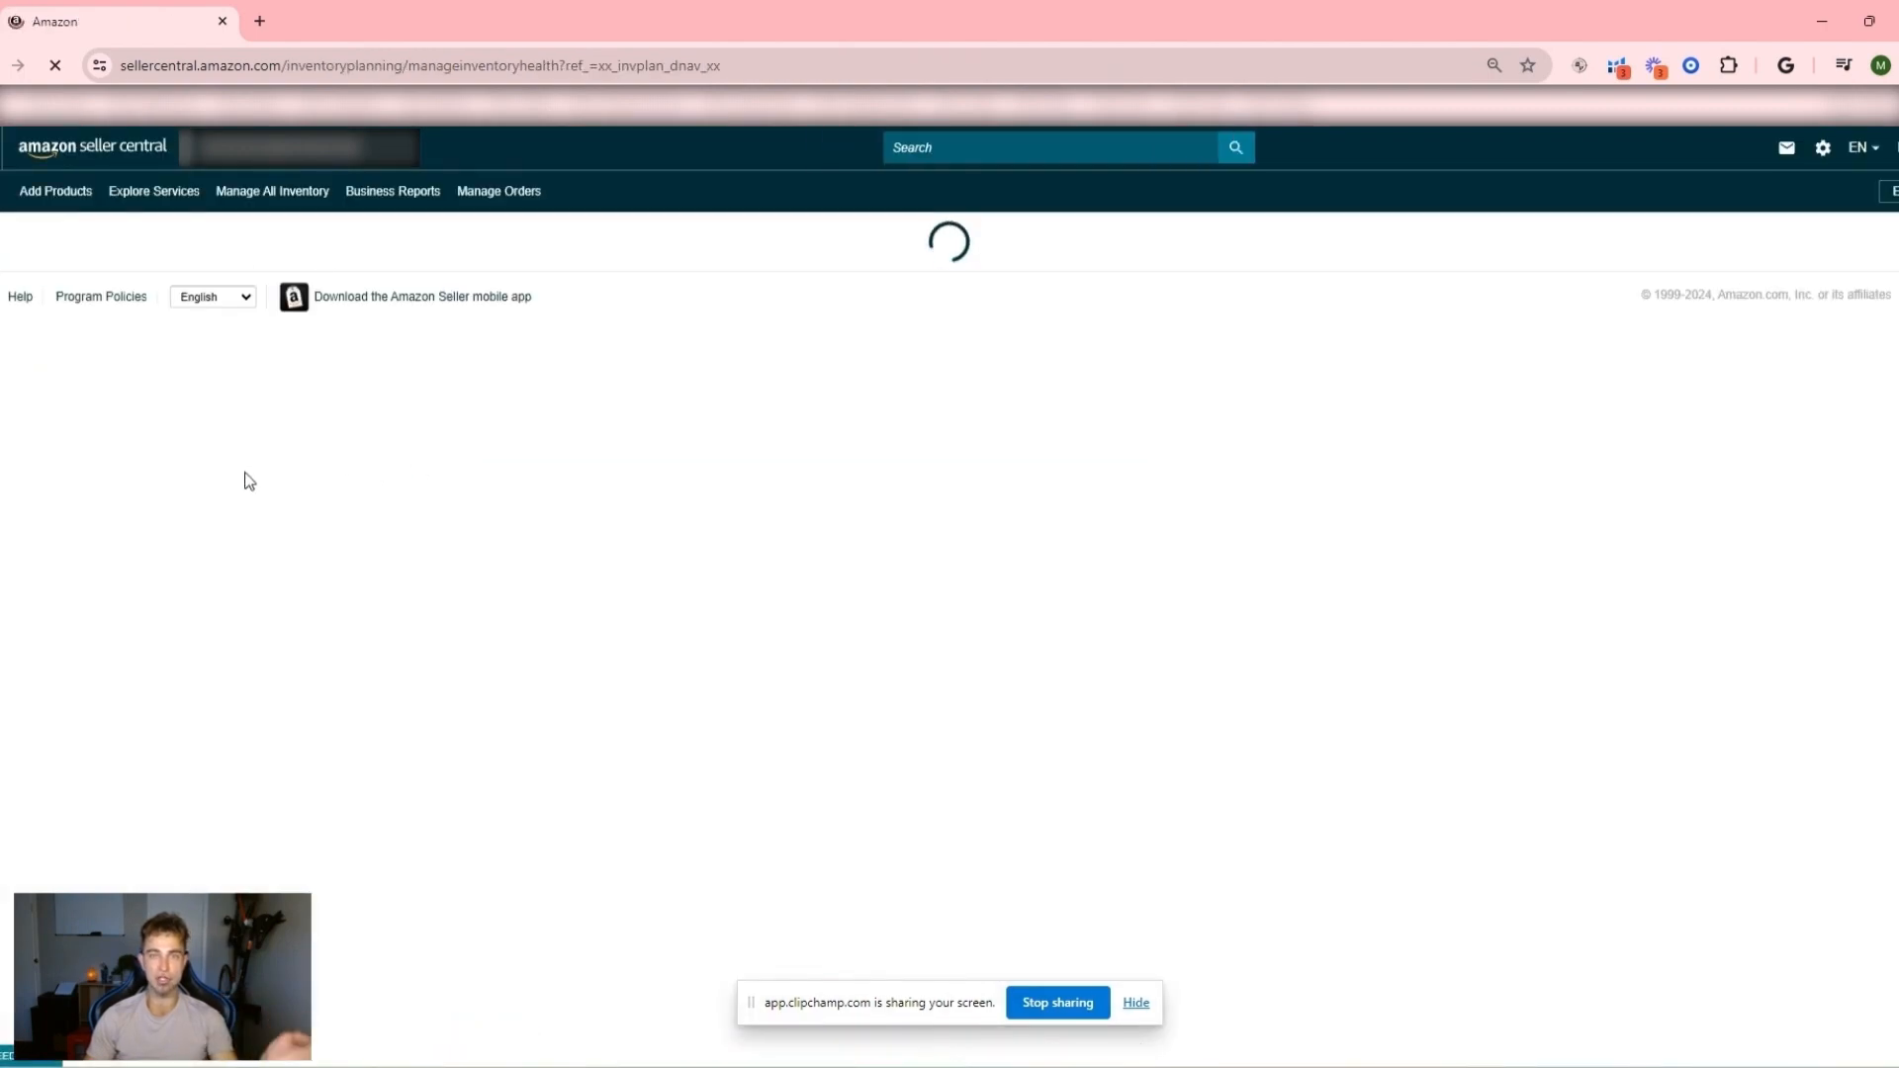
pyautogui.scroll(-6, 317, 484)
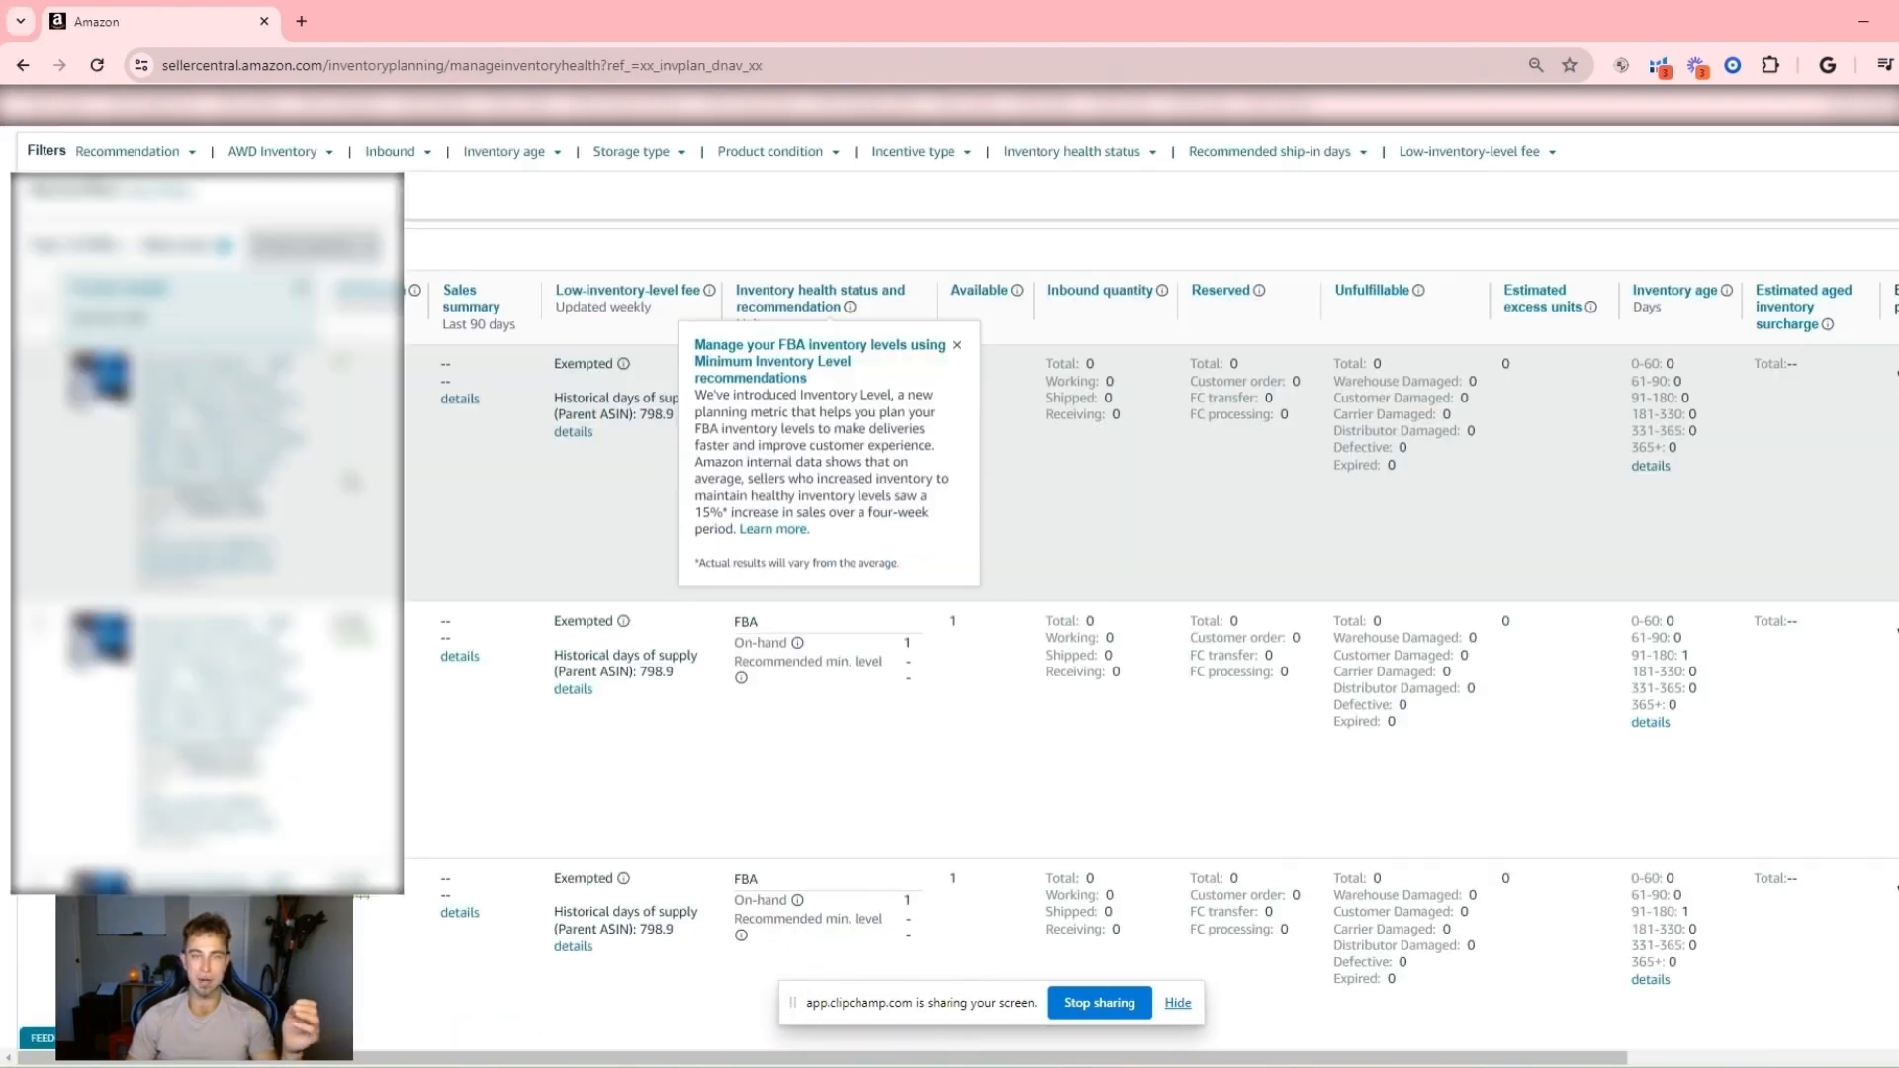
pyautogui.scroll(3, 703, 376)
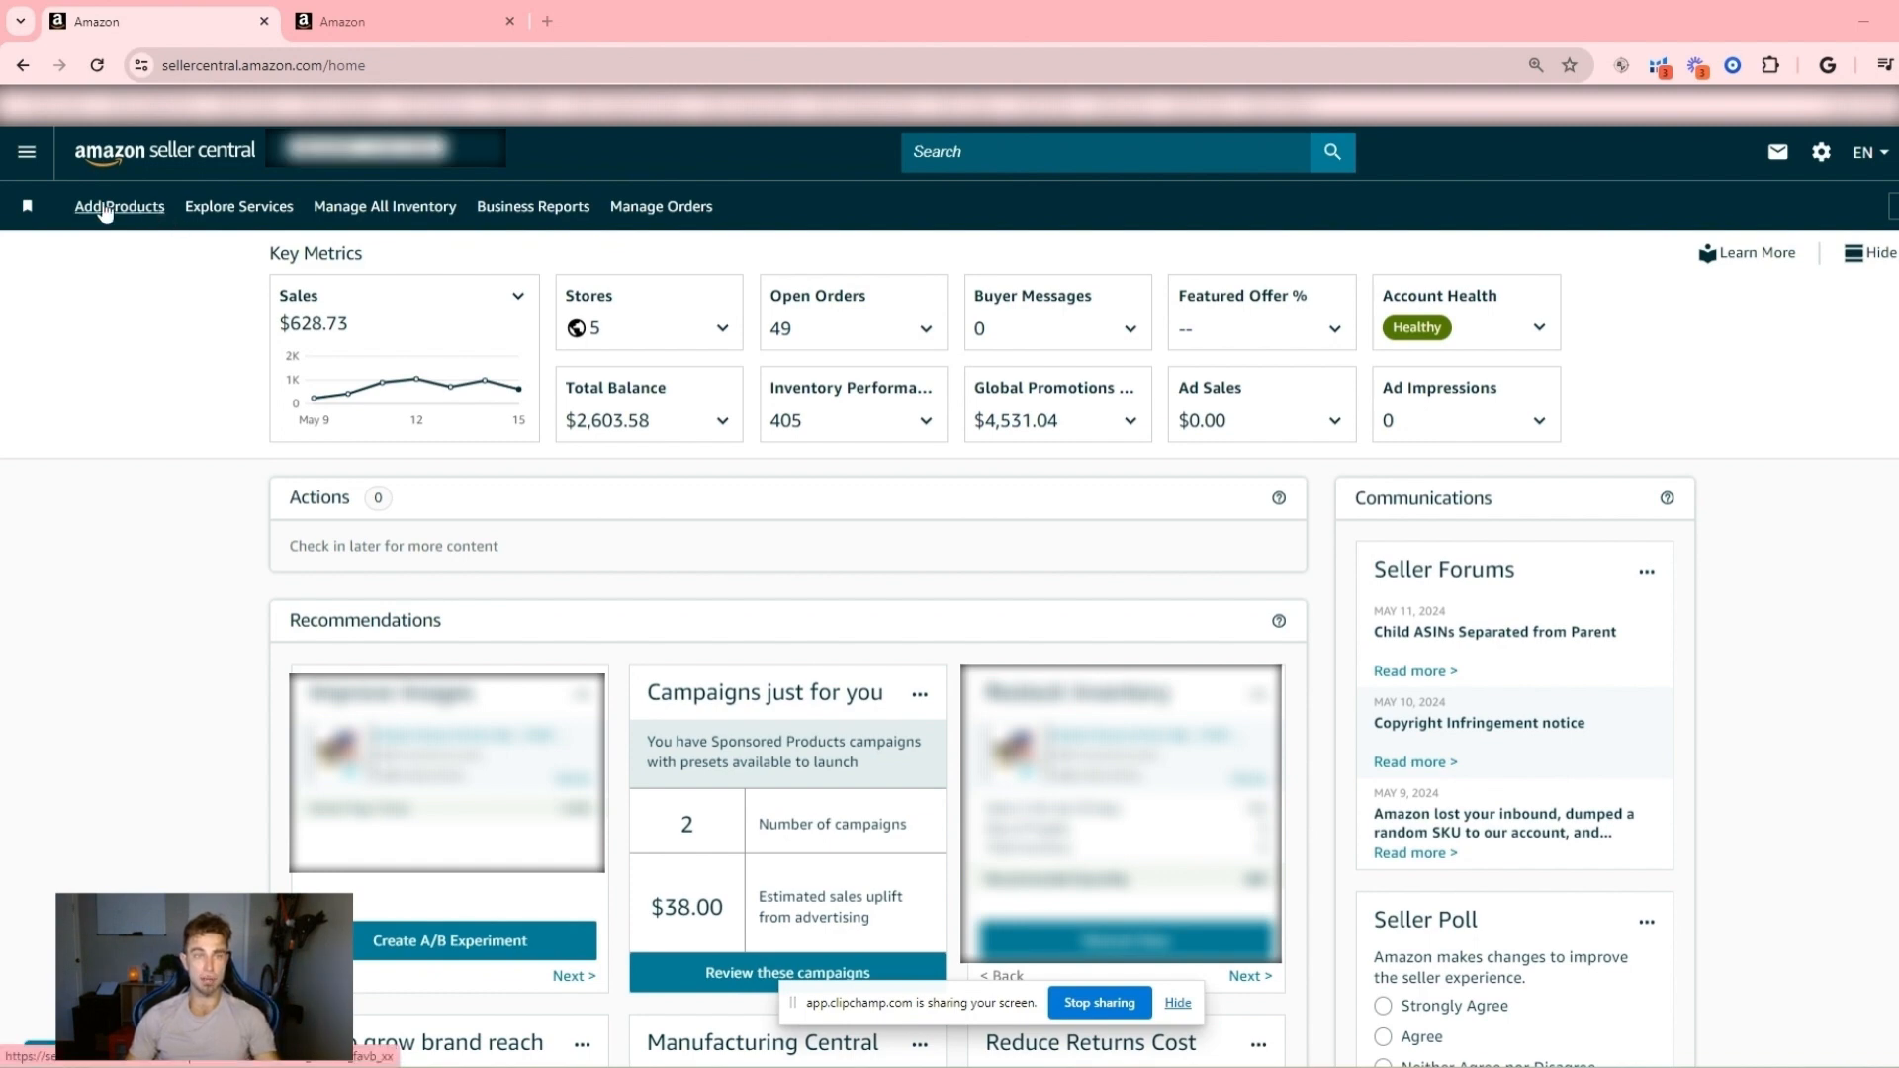
# - Open the FBA Shipments page and highlight the units expected for the shipment created Dec 23, 2023
pyautogui.click(29, 153)
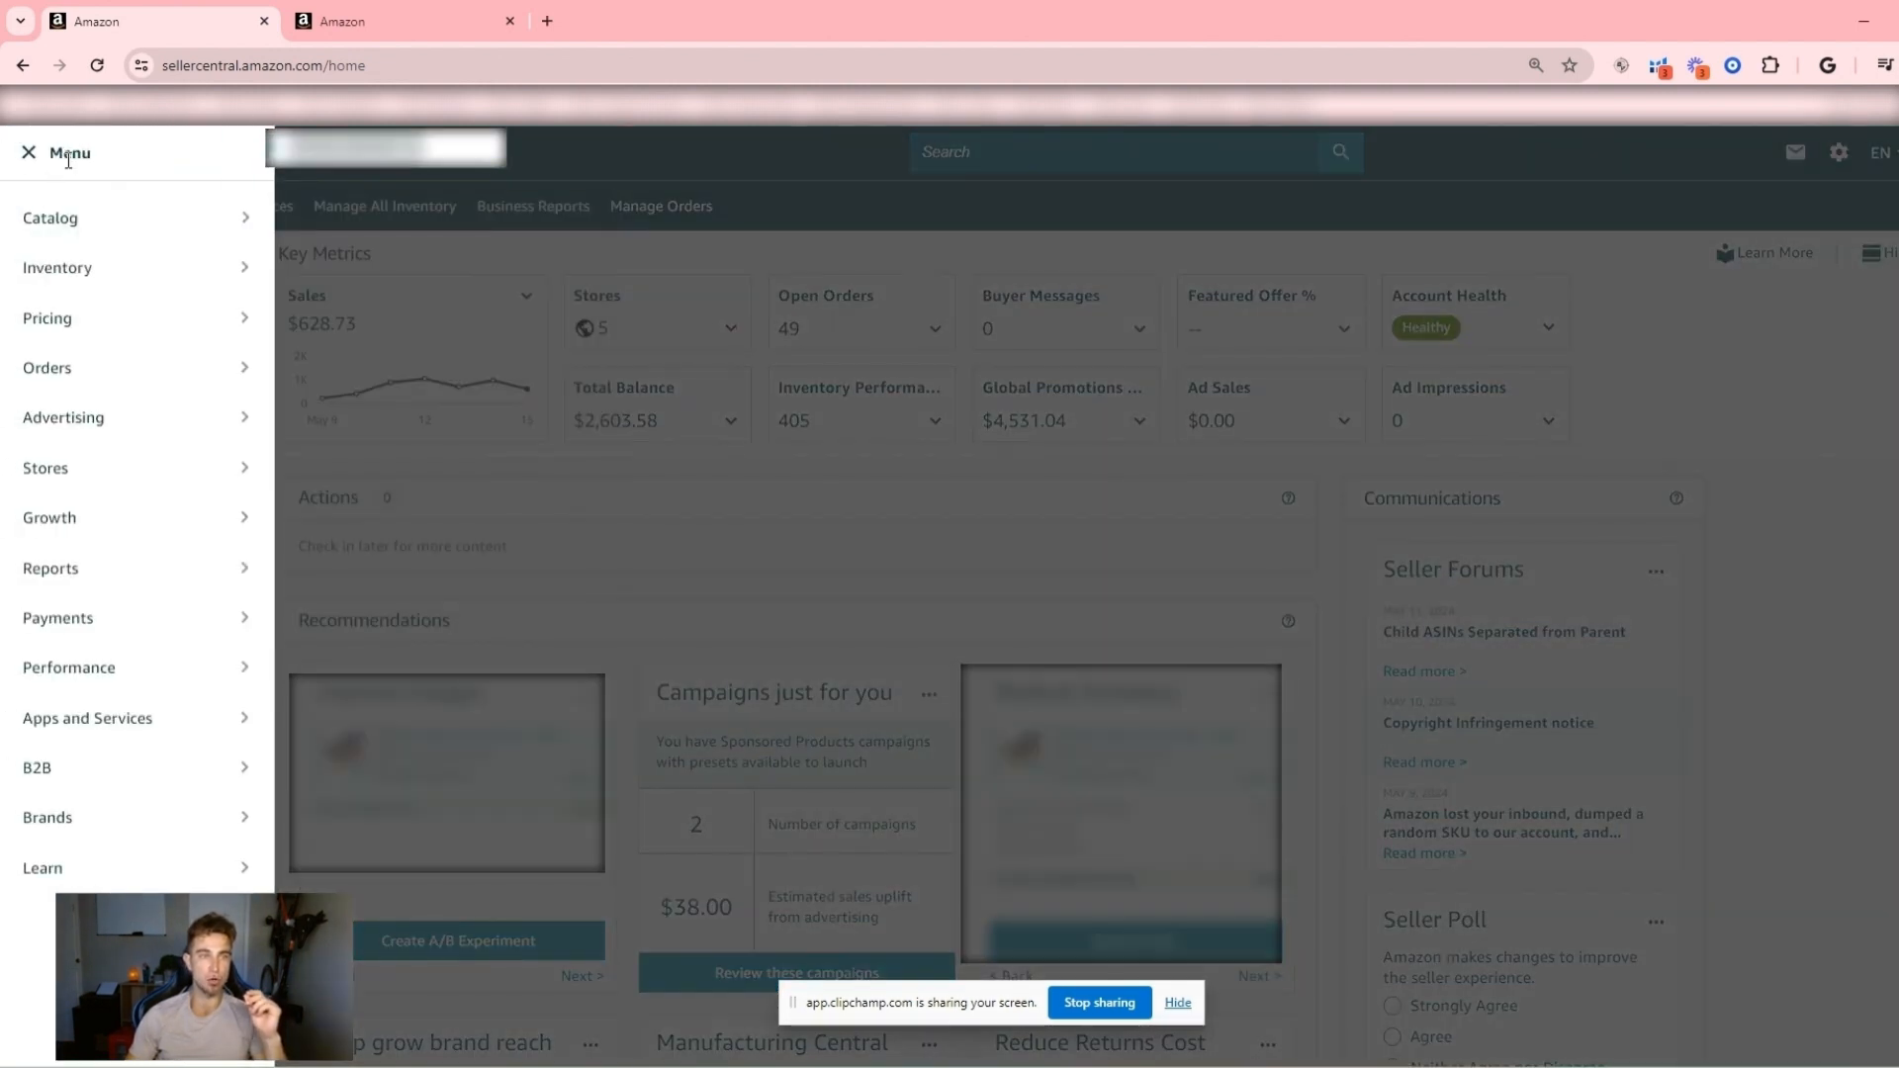
pyautogui.moveTo(76, 276)
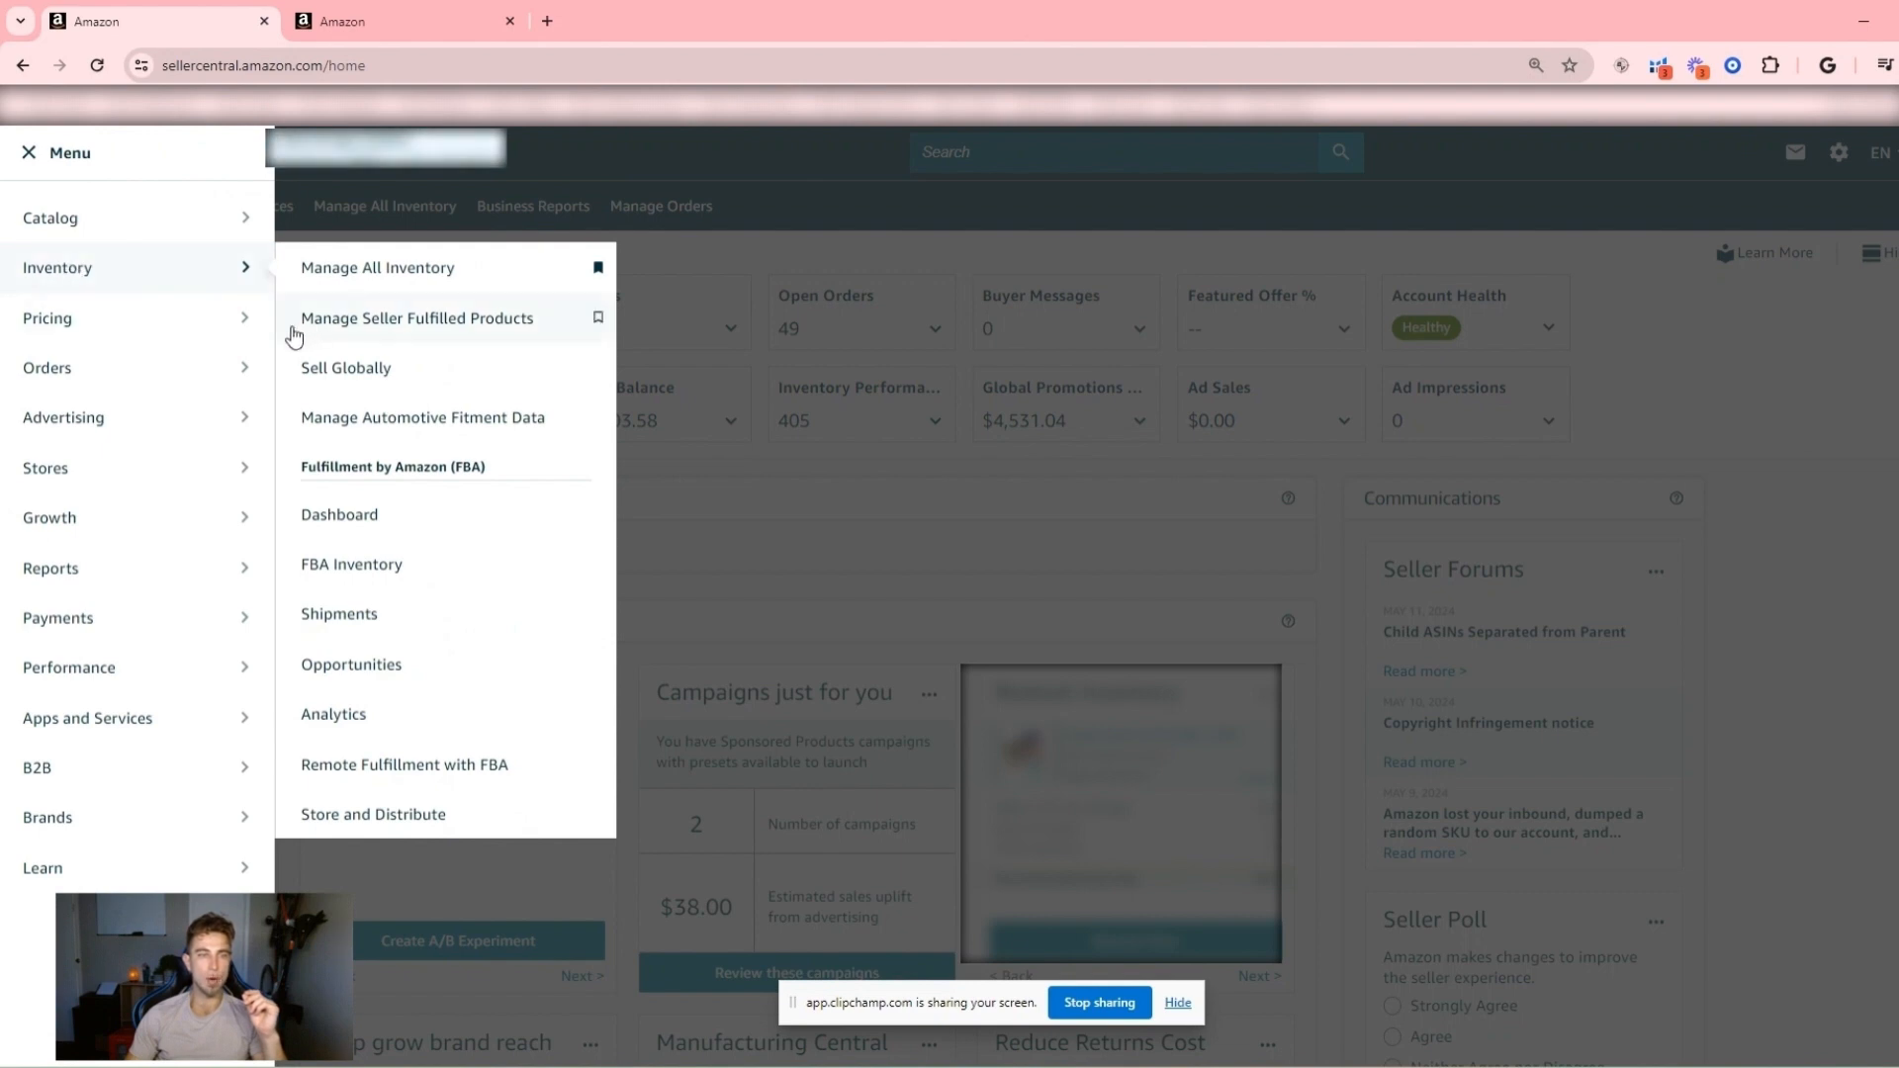
pyautogui.click(397, 636)
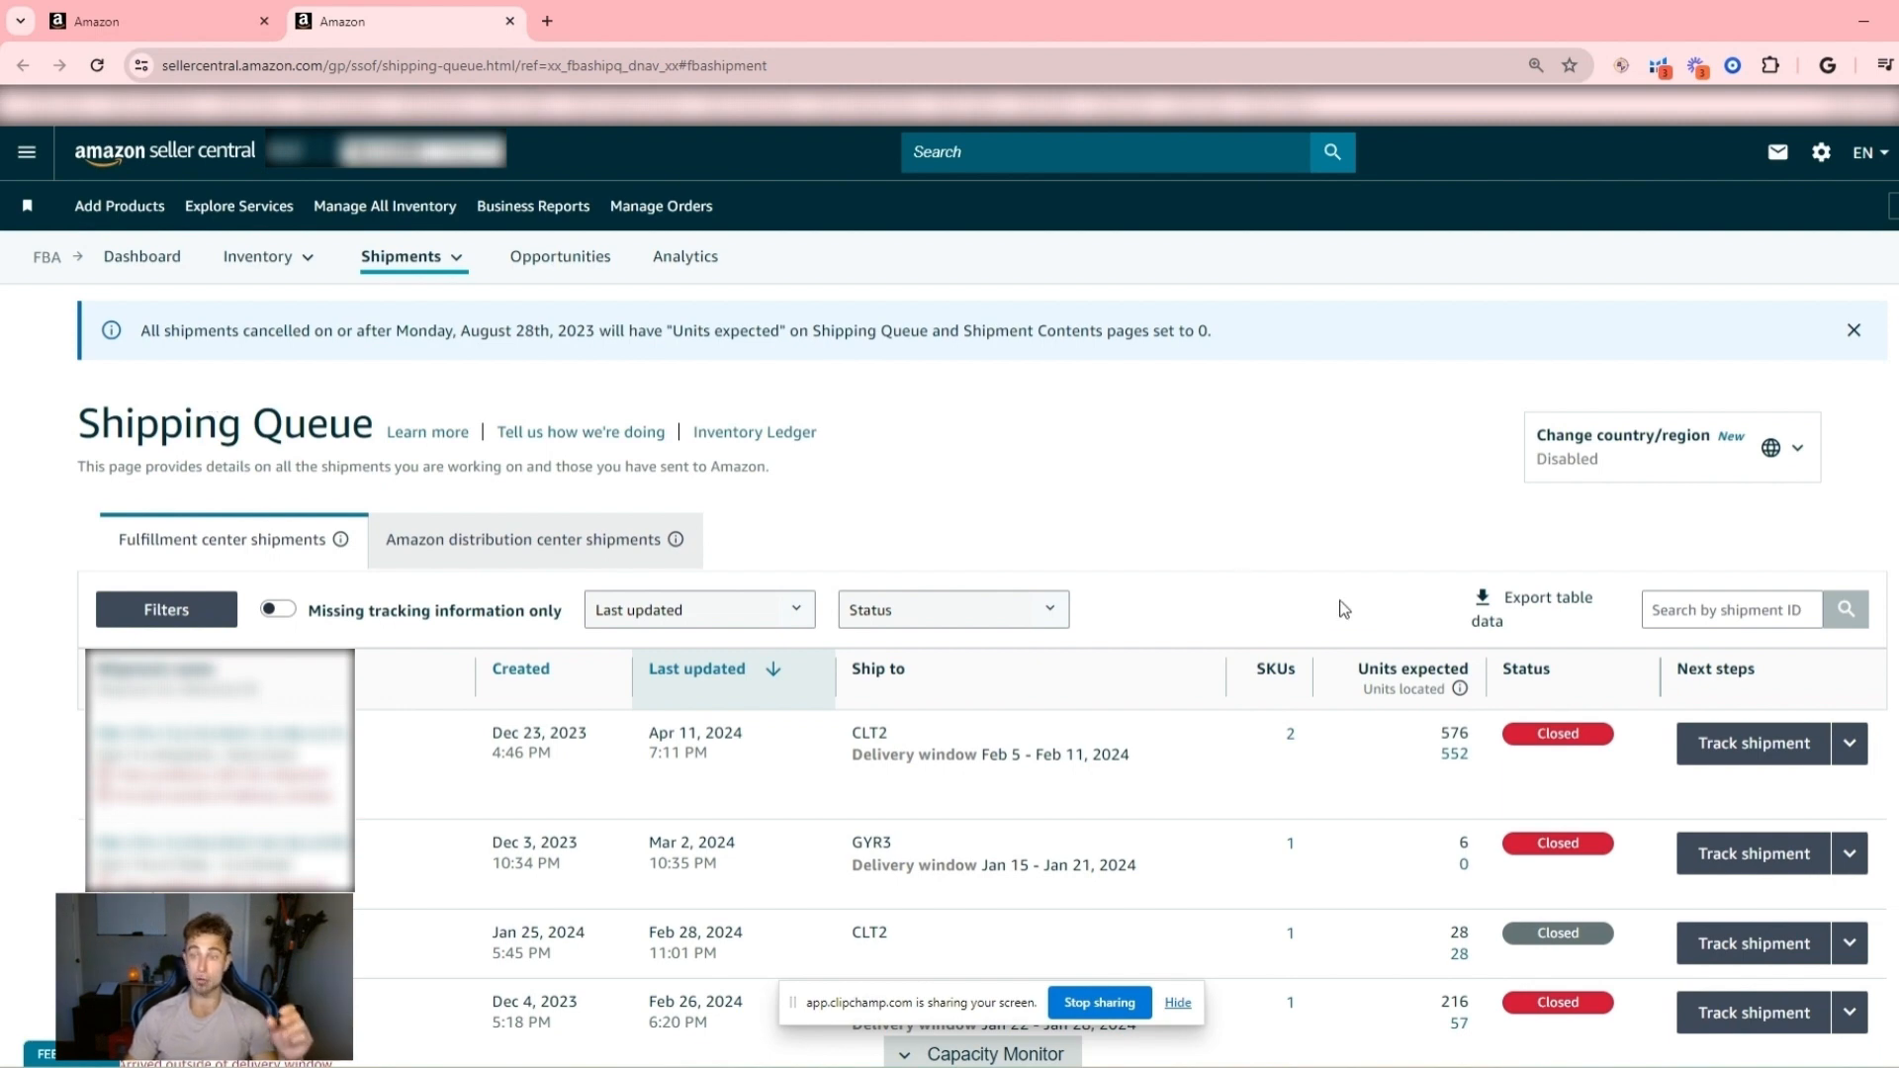
pyautogui.moveTo(1448, 733); pyautogui.dragTo(1480, 740)
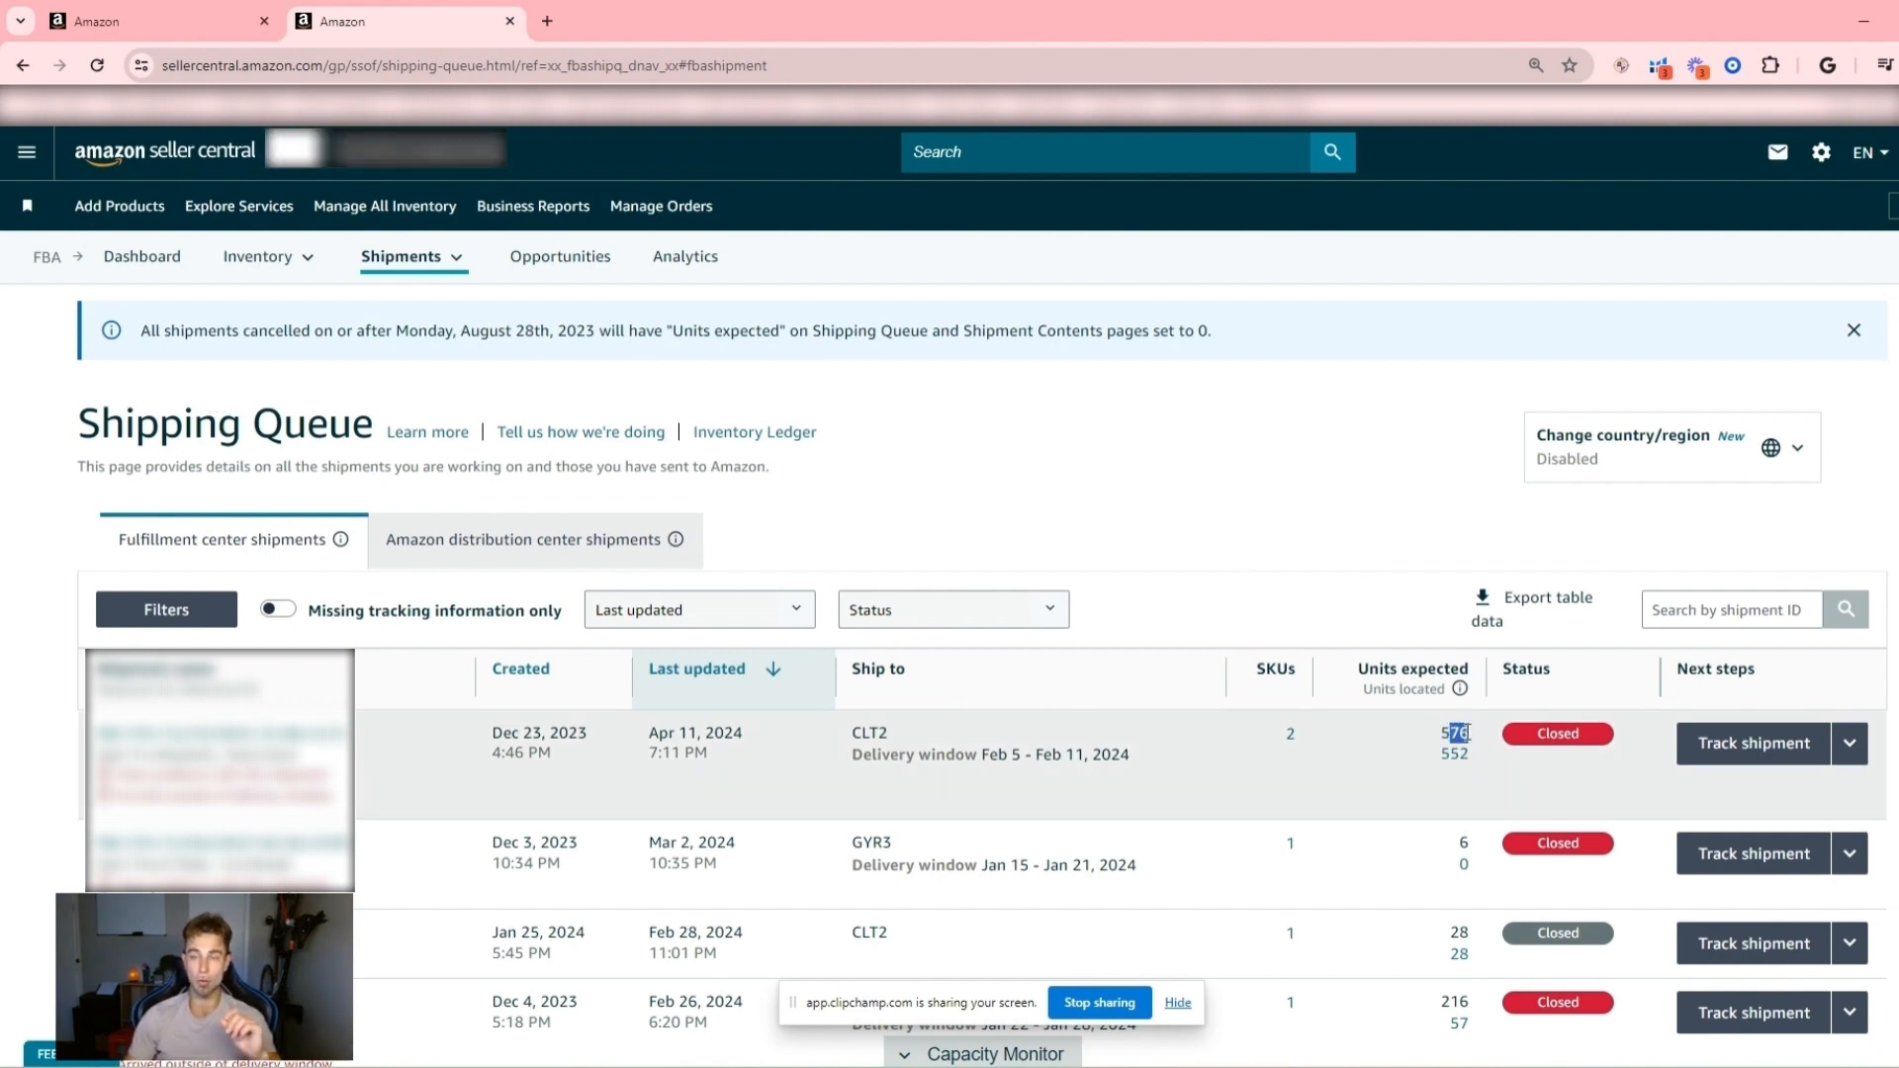
pyautogui.click(1462, 733)
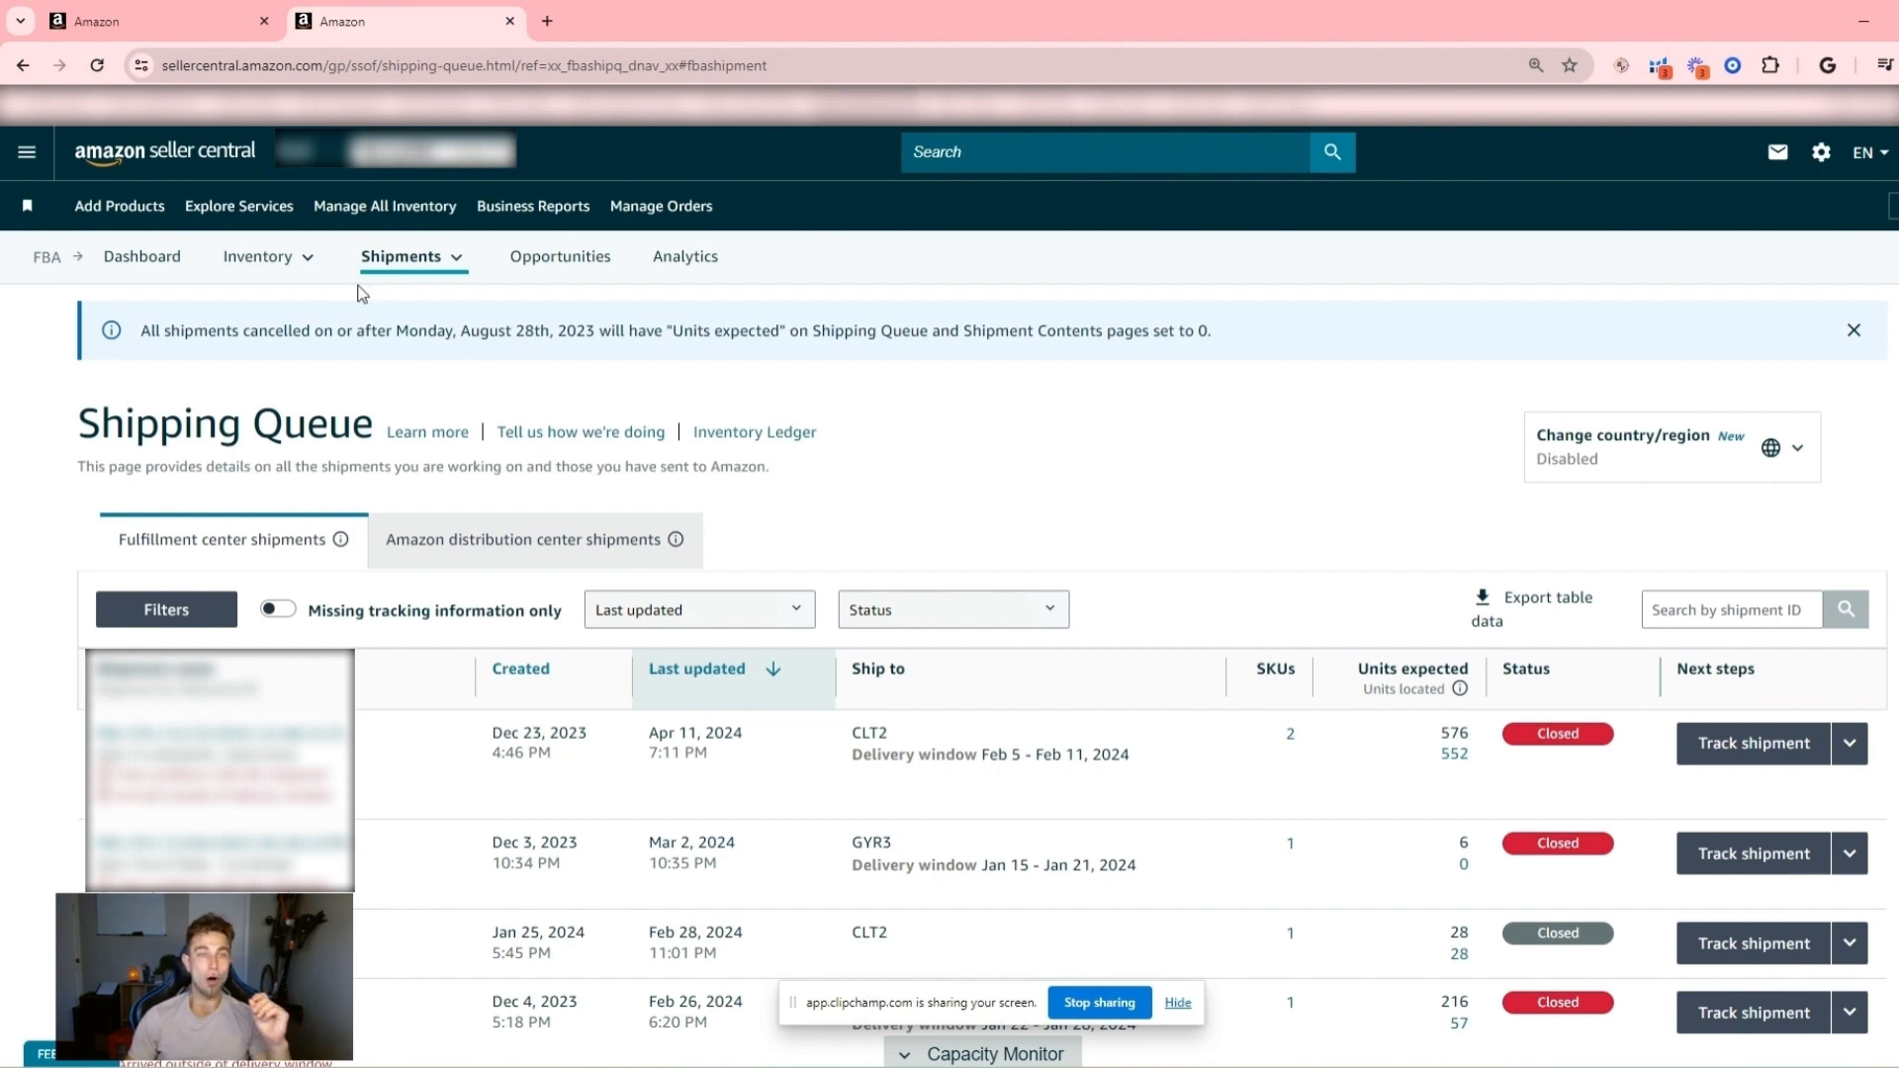
# - Open the Send to Amazon workflow in a new browser tab and switch to it
pyautogui.click(401, 259)
pyautogui.click(293, 261)
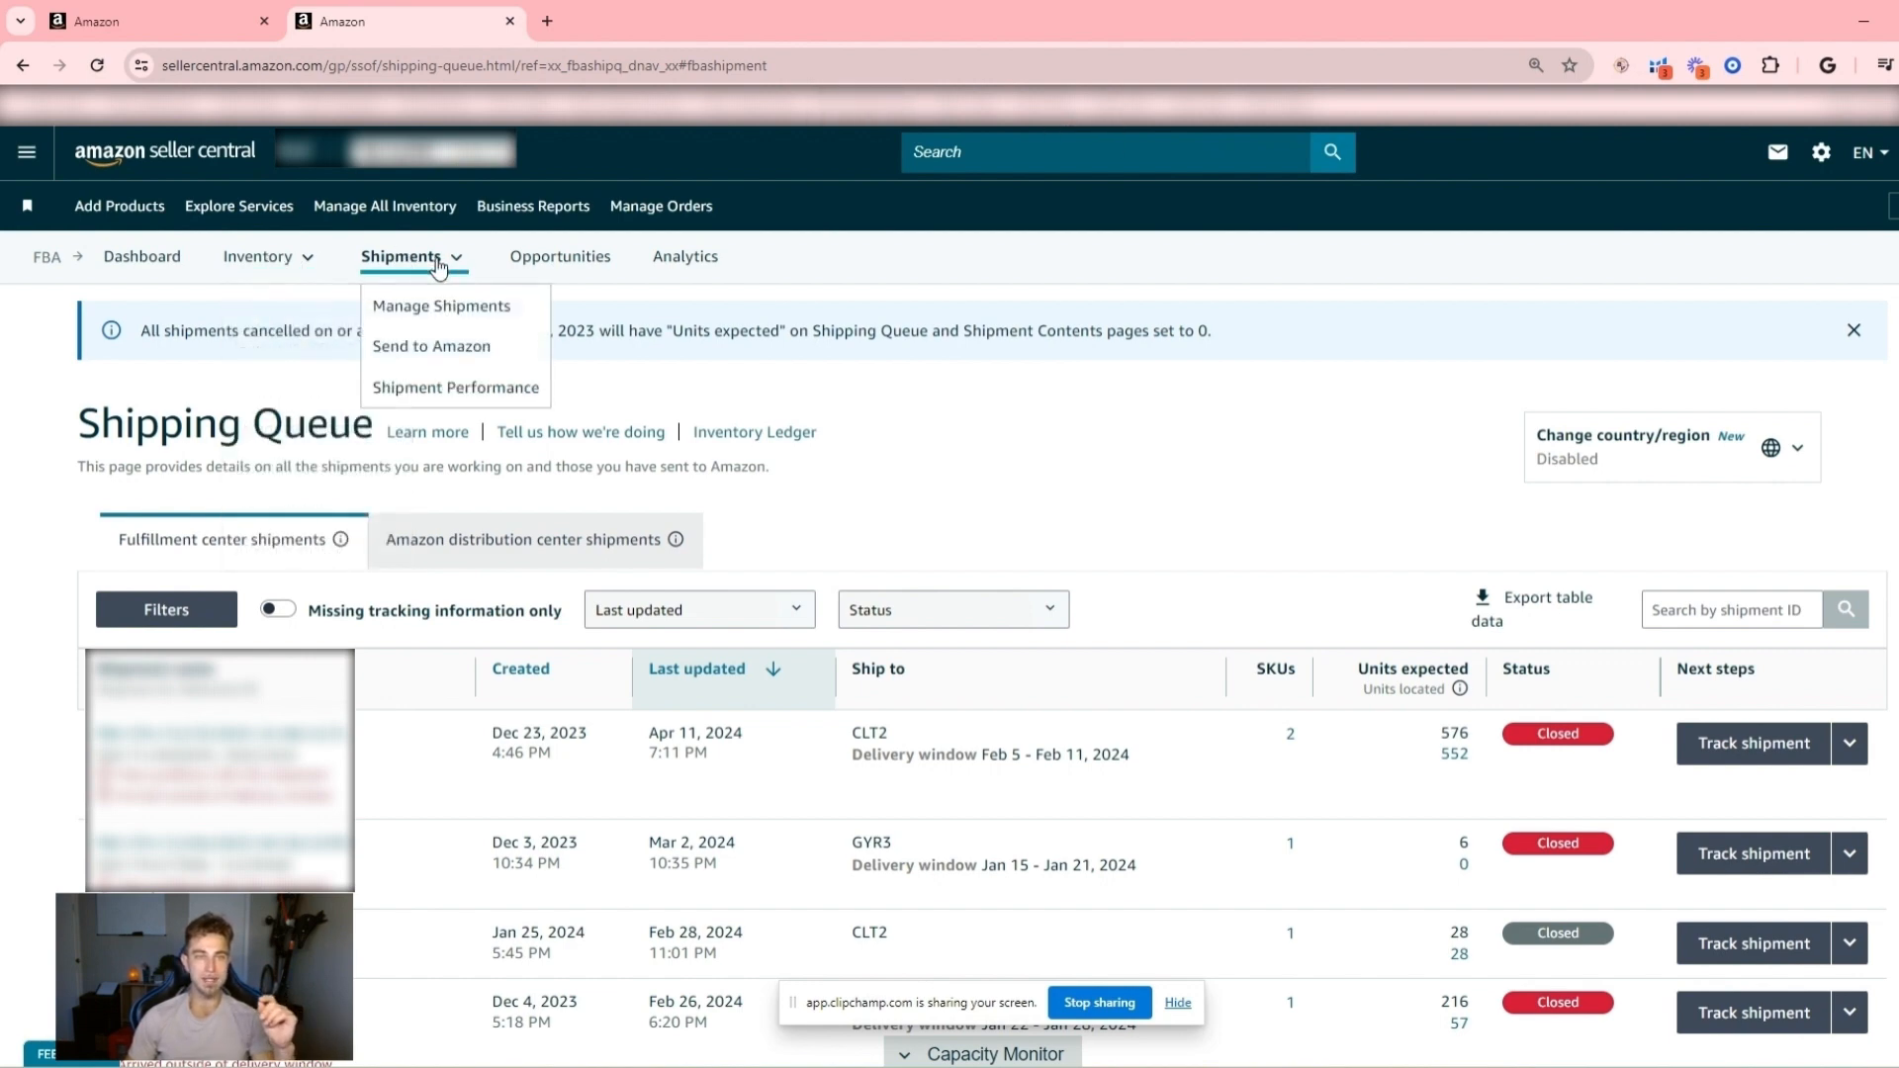
pyautogui.rightClick(444, 353)
pyautogui.click(522, 374)
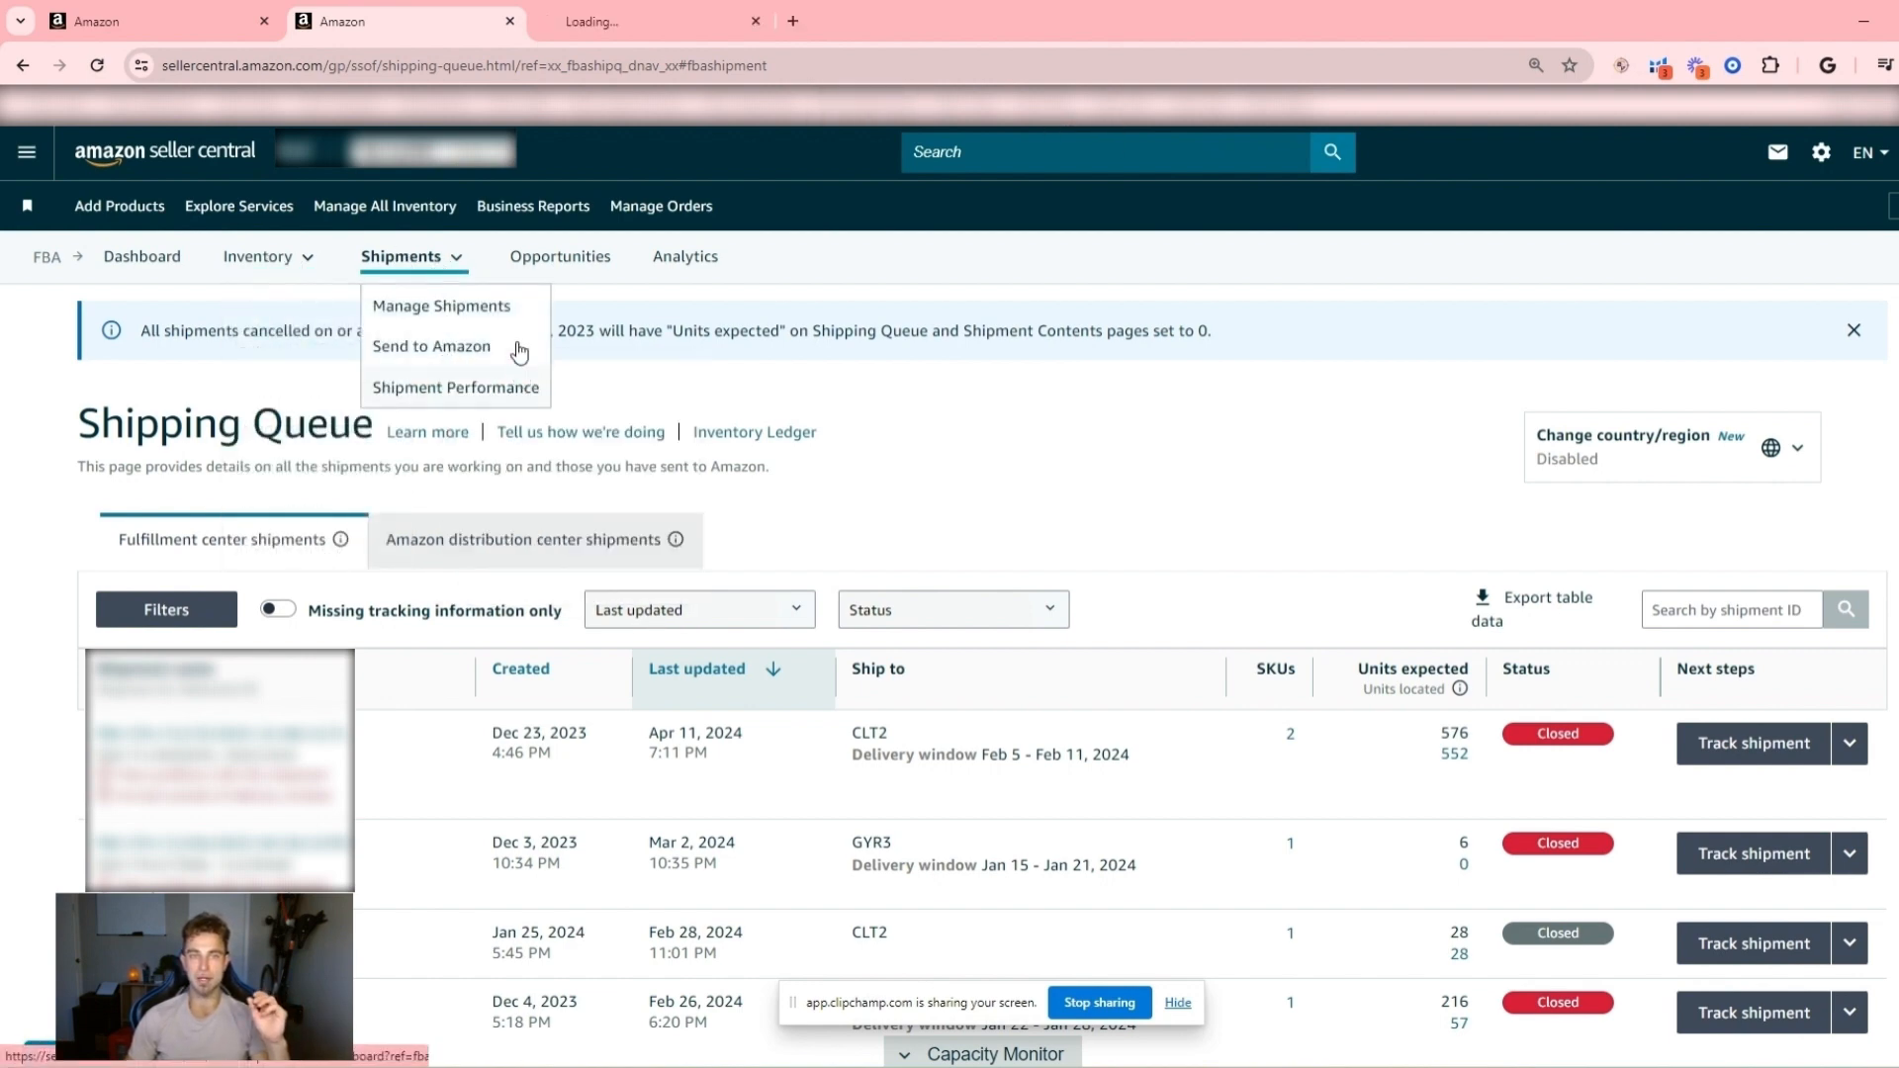
pyautogui.click(623, 22)
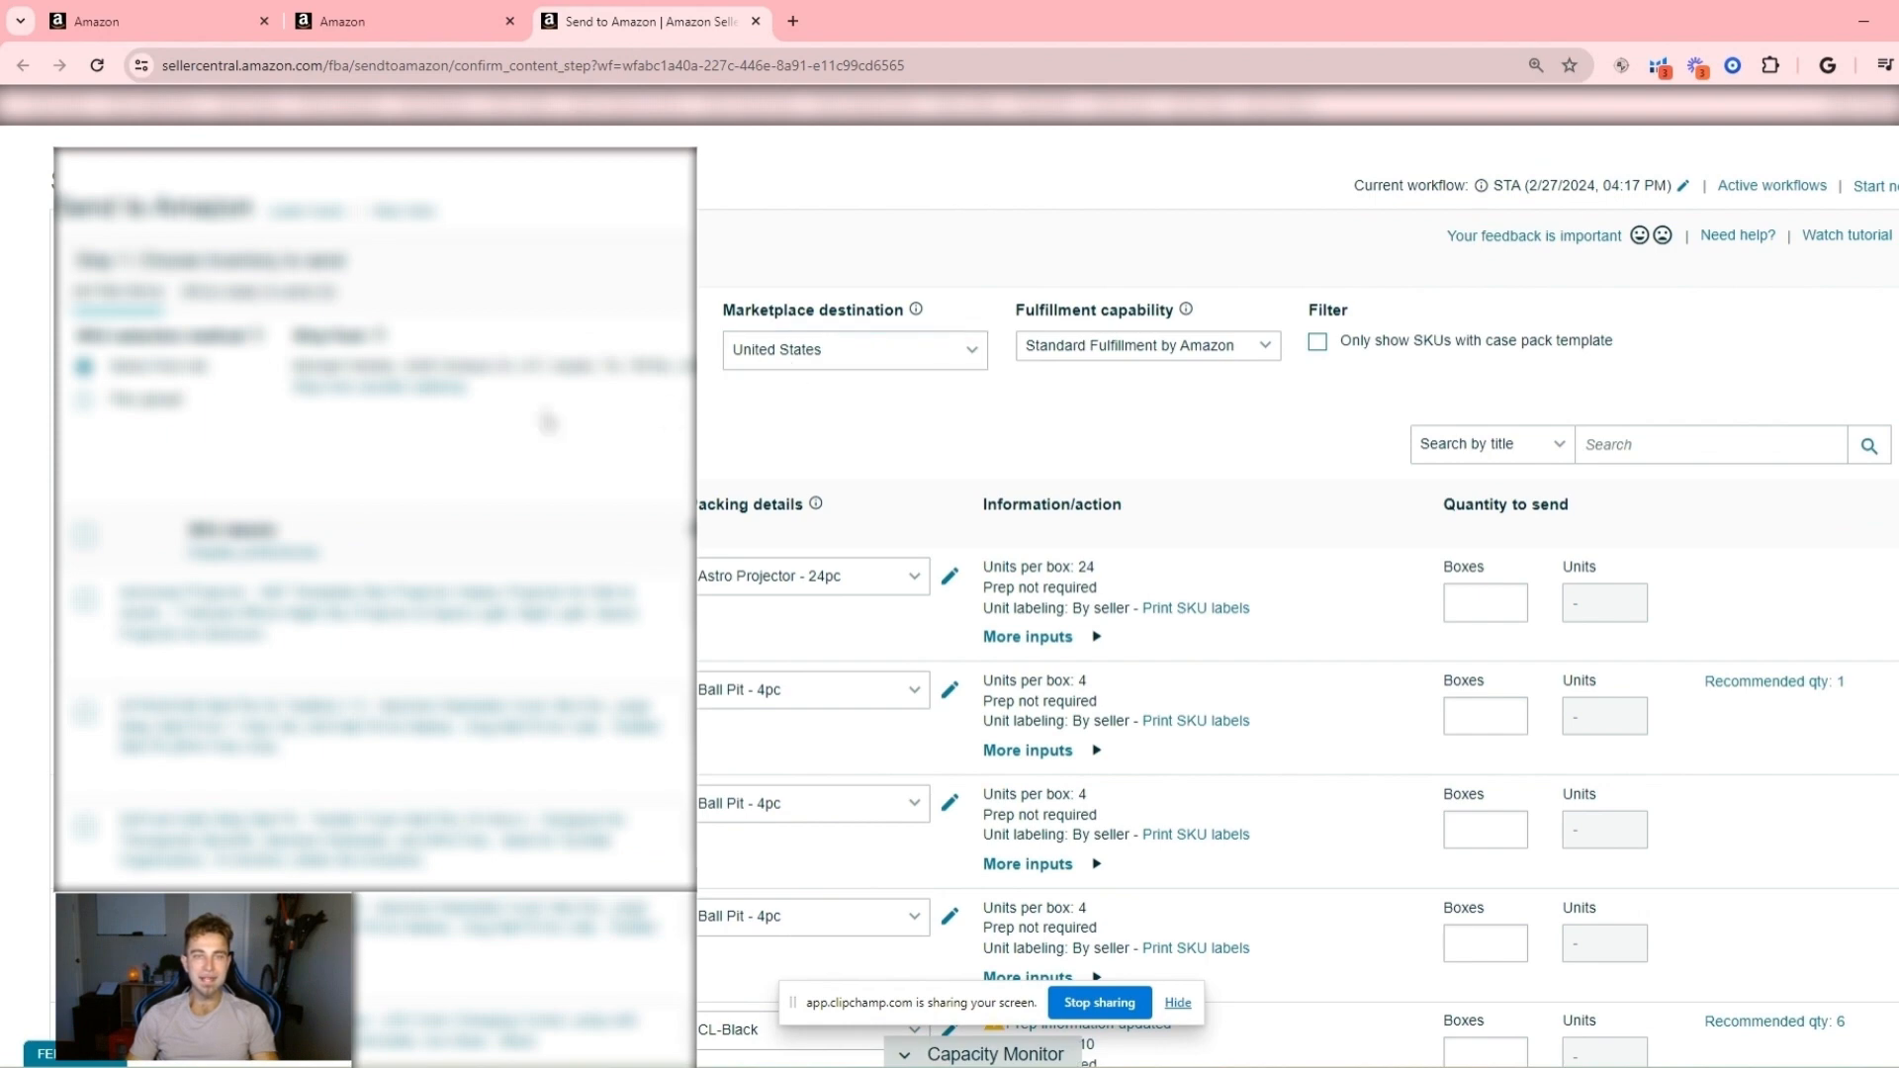
# - Examine the inventory list in the Send to Amazon workflow, including packing details and quantity fields
pyautogui.scroll(3, 502, 425)
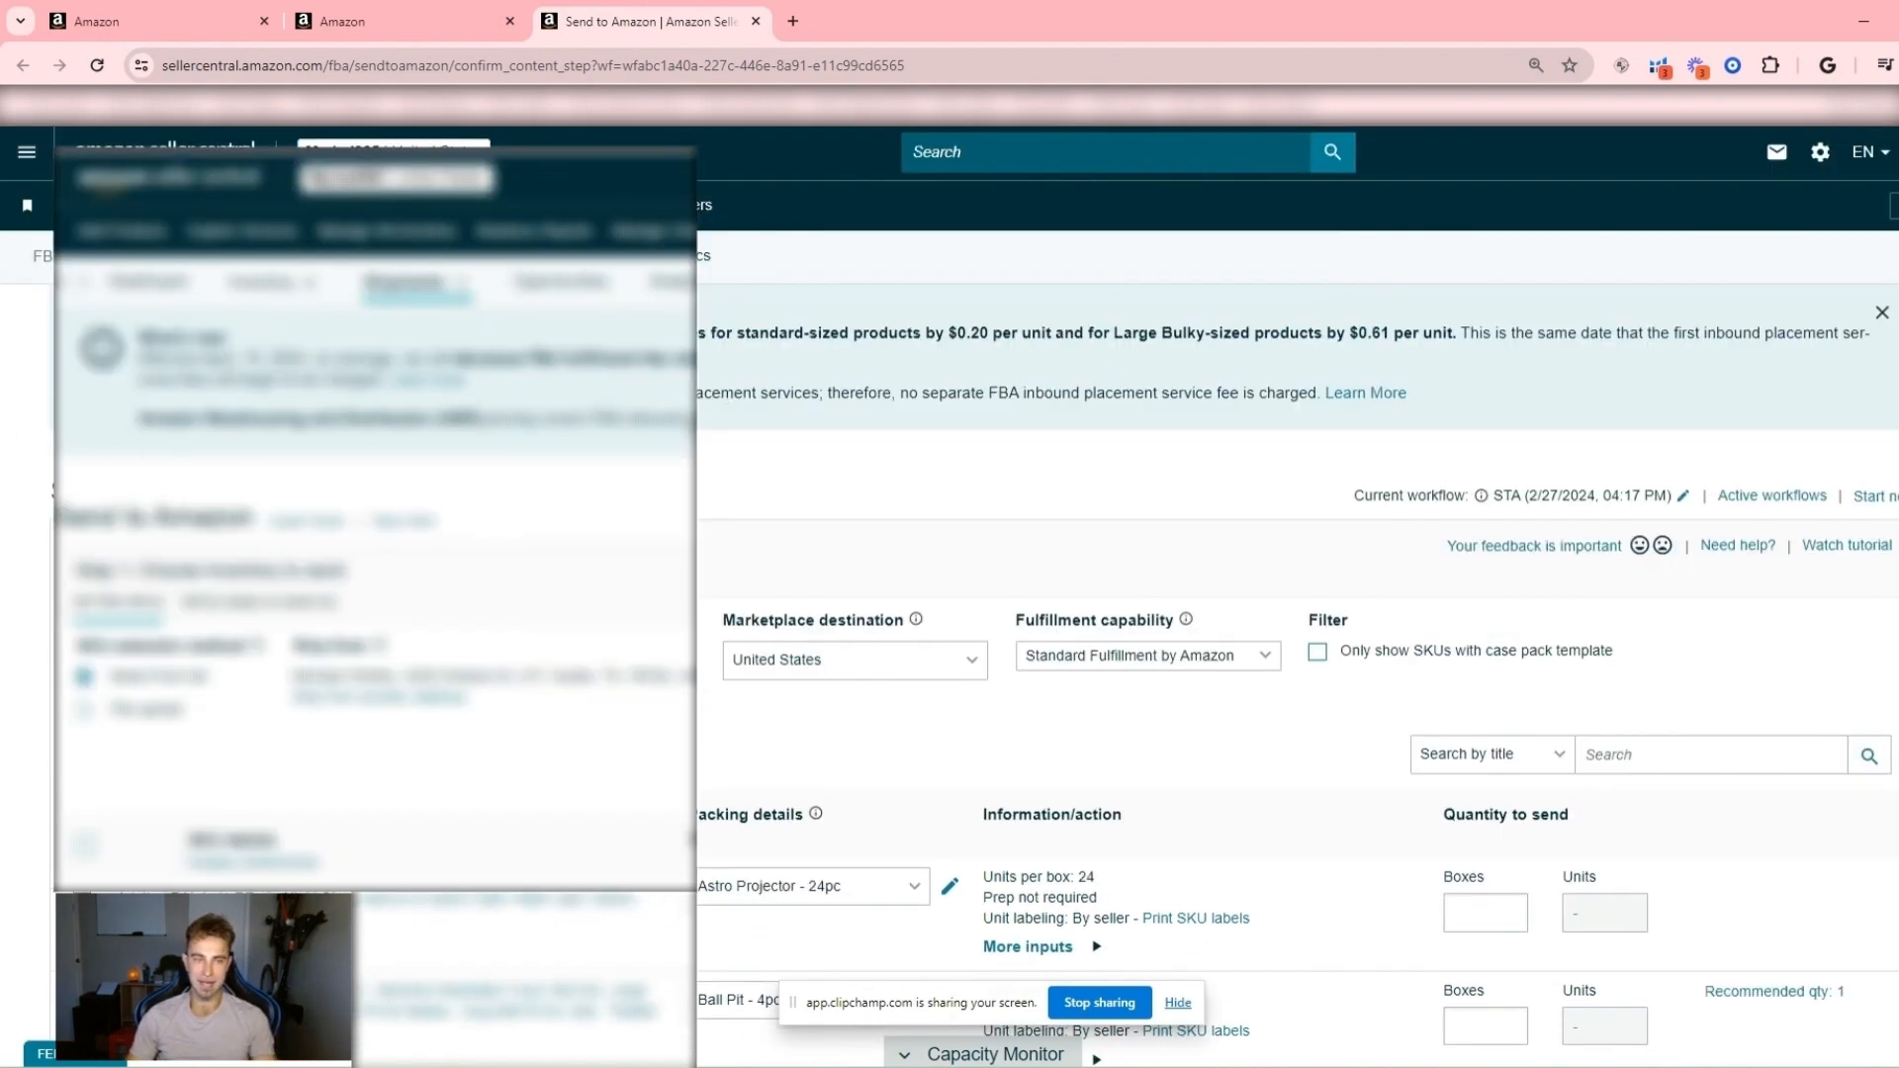
pyautogui.scroll(-2, 108, 480)
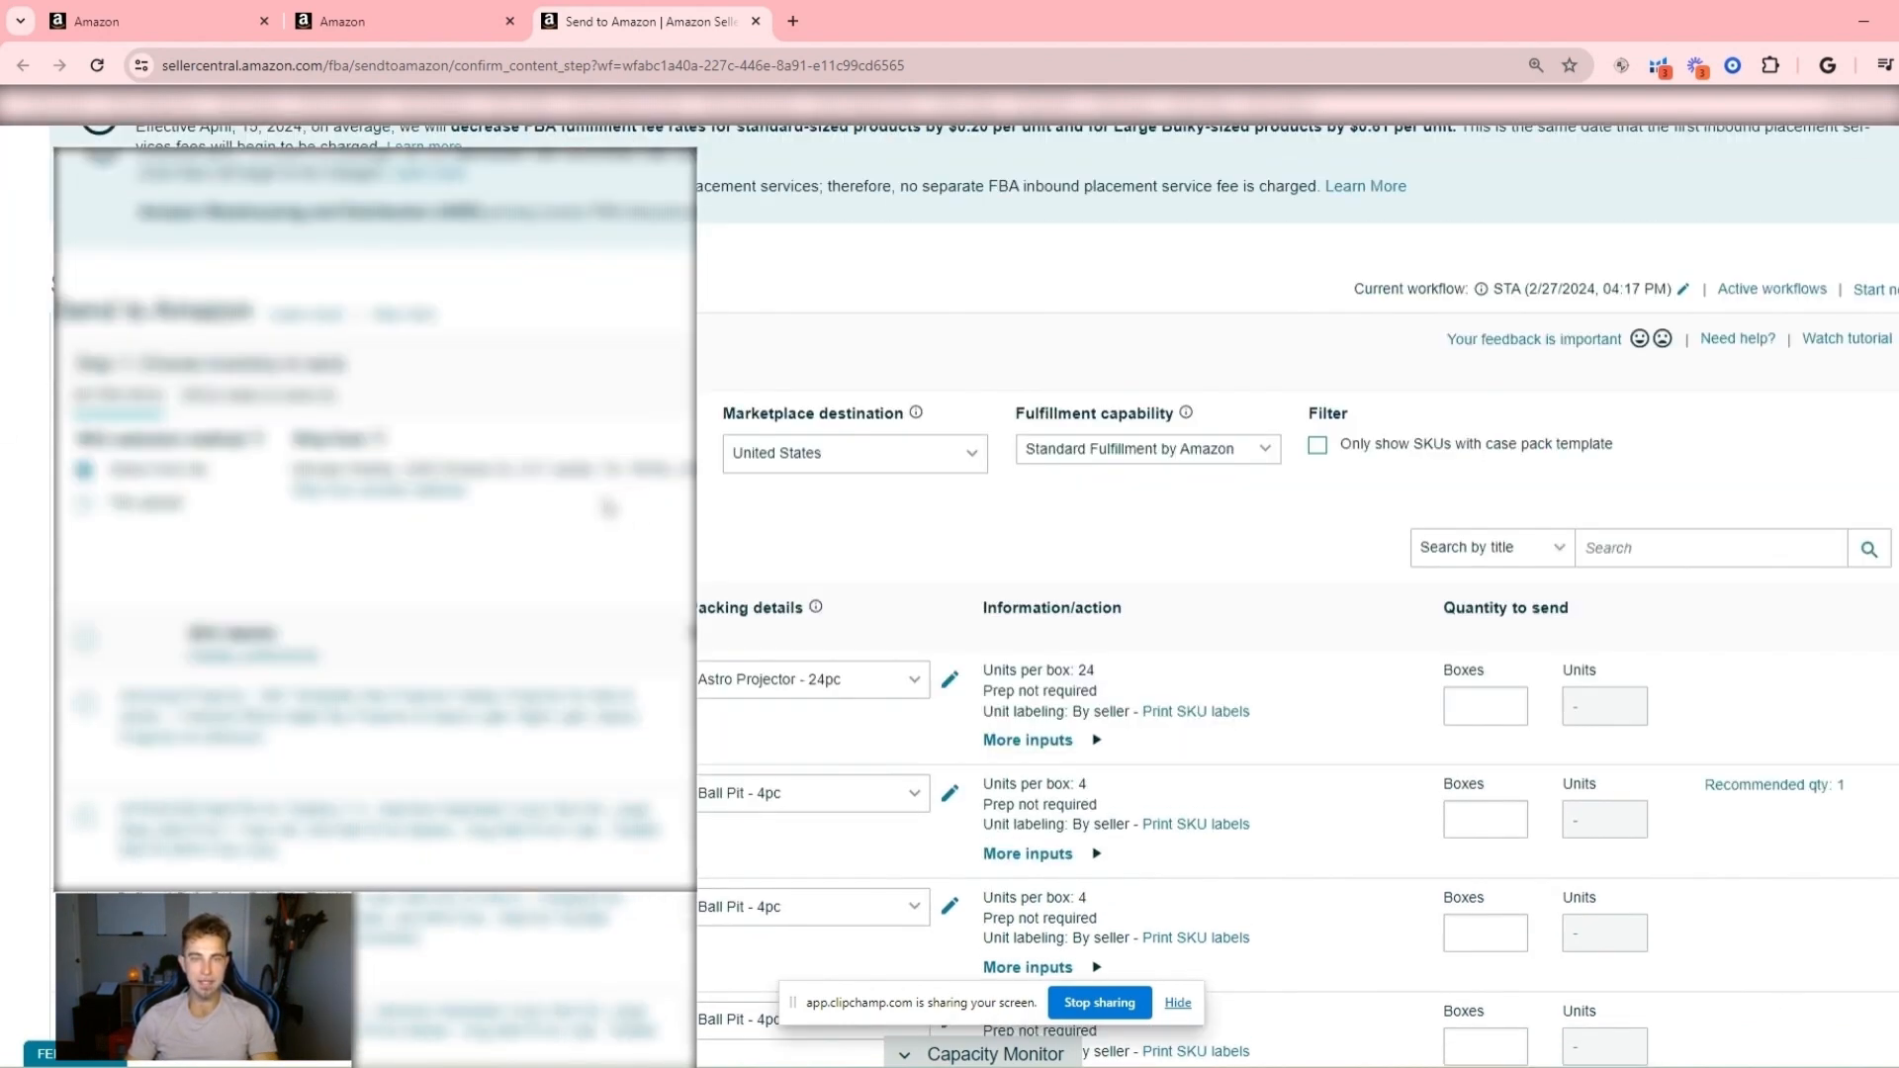
pyautogui.scroll(-15, 84, 484)
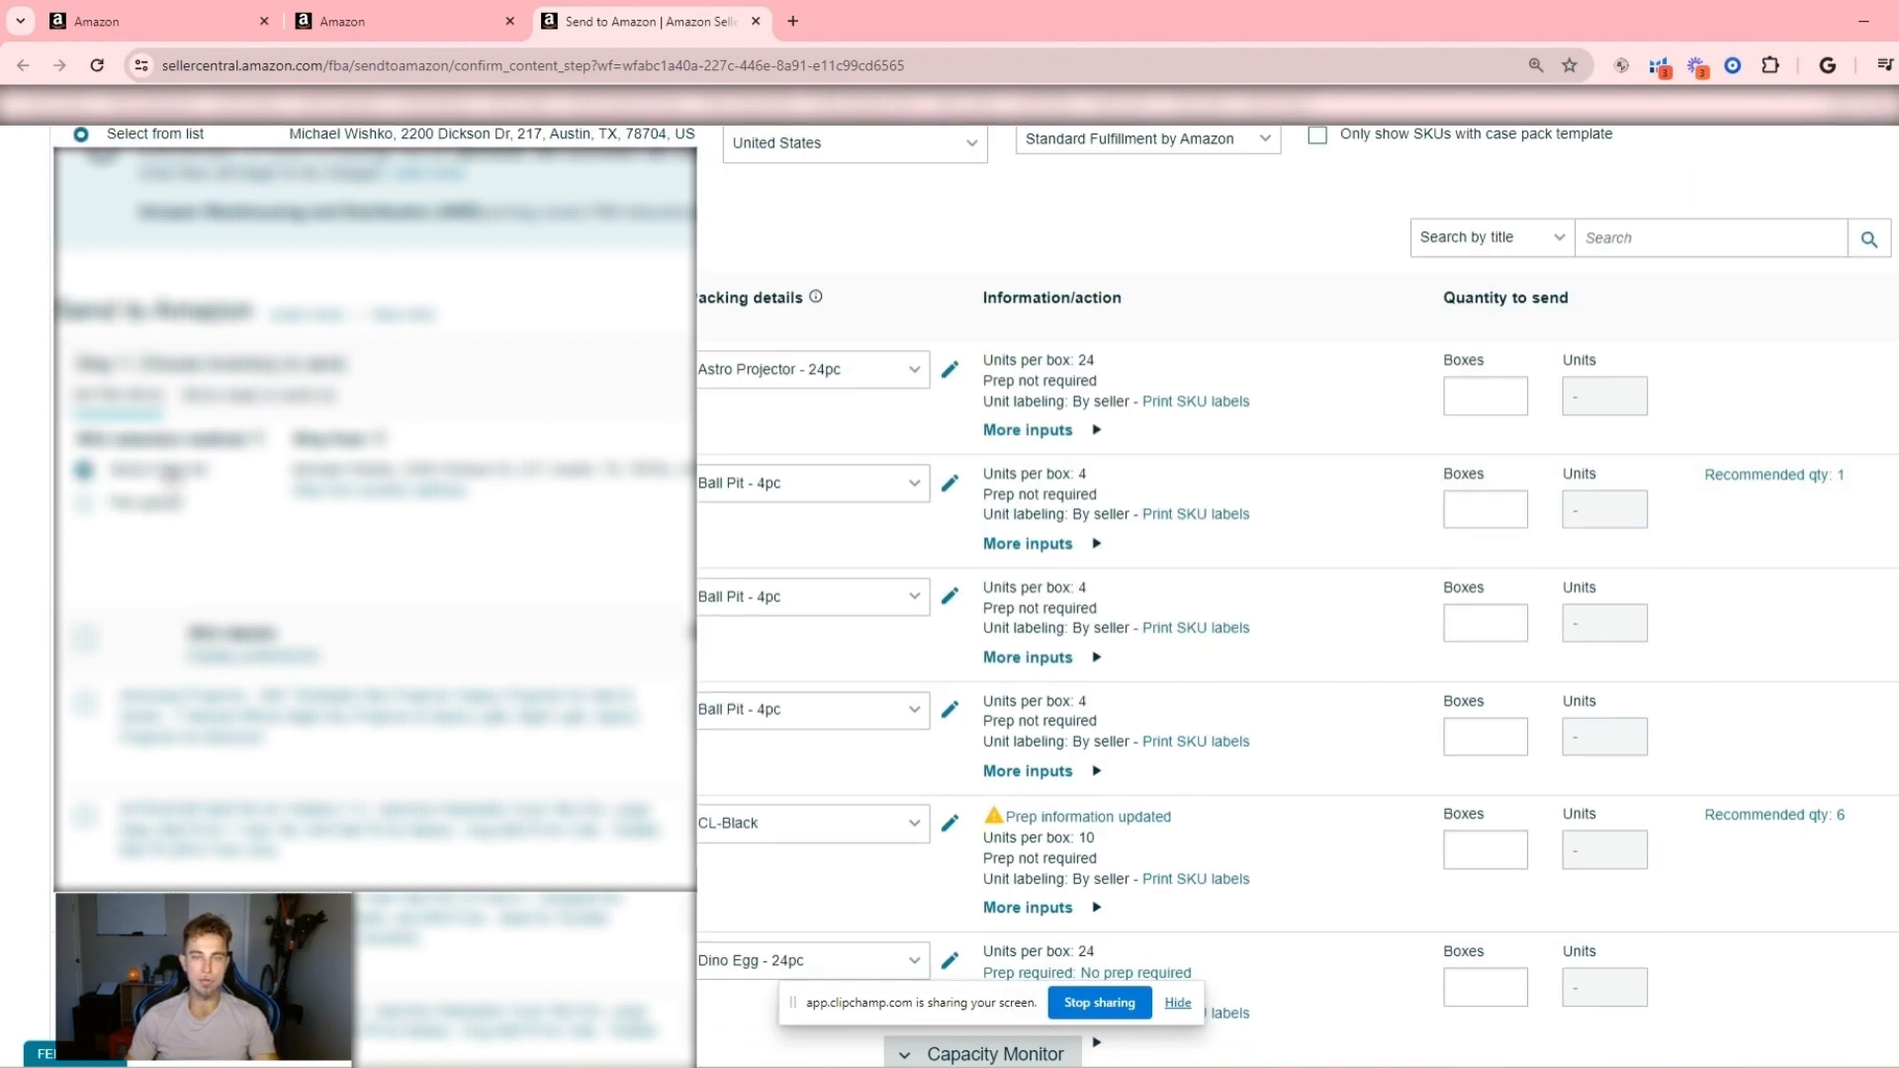
pyautogui.scroll(5, 202, 614)
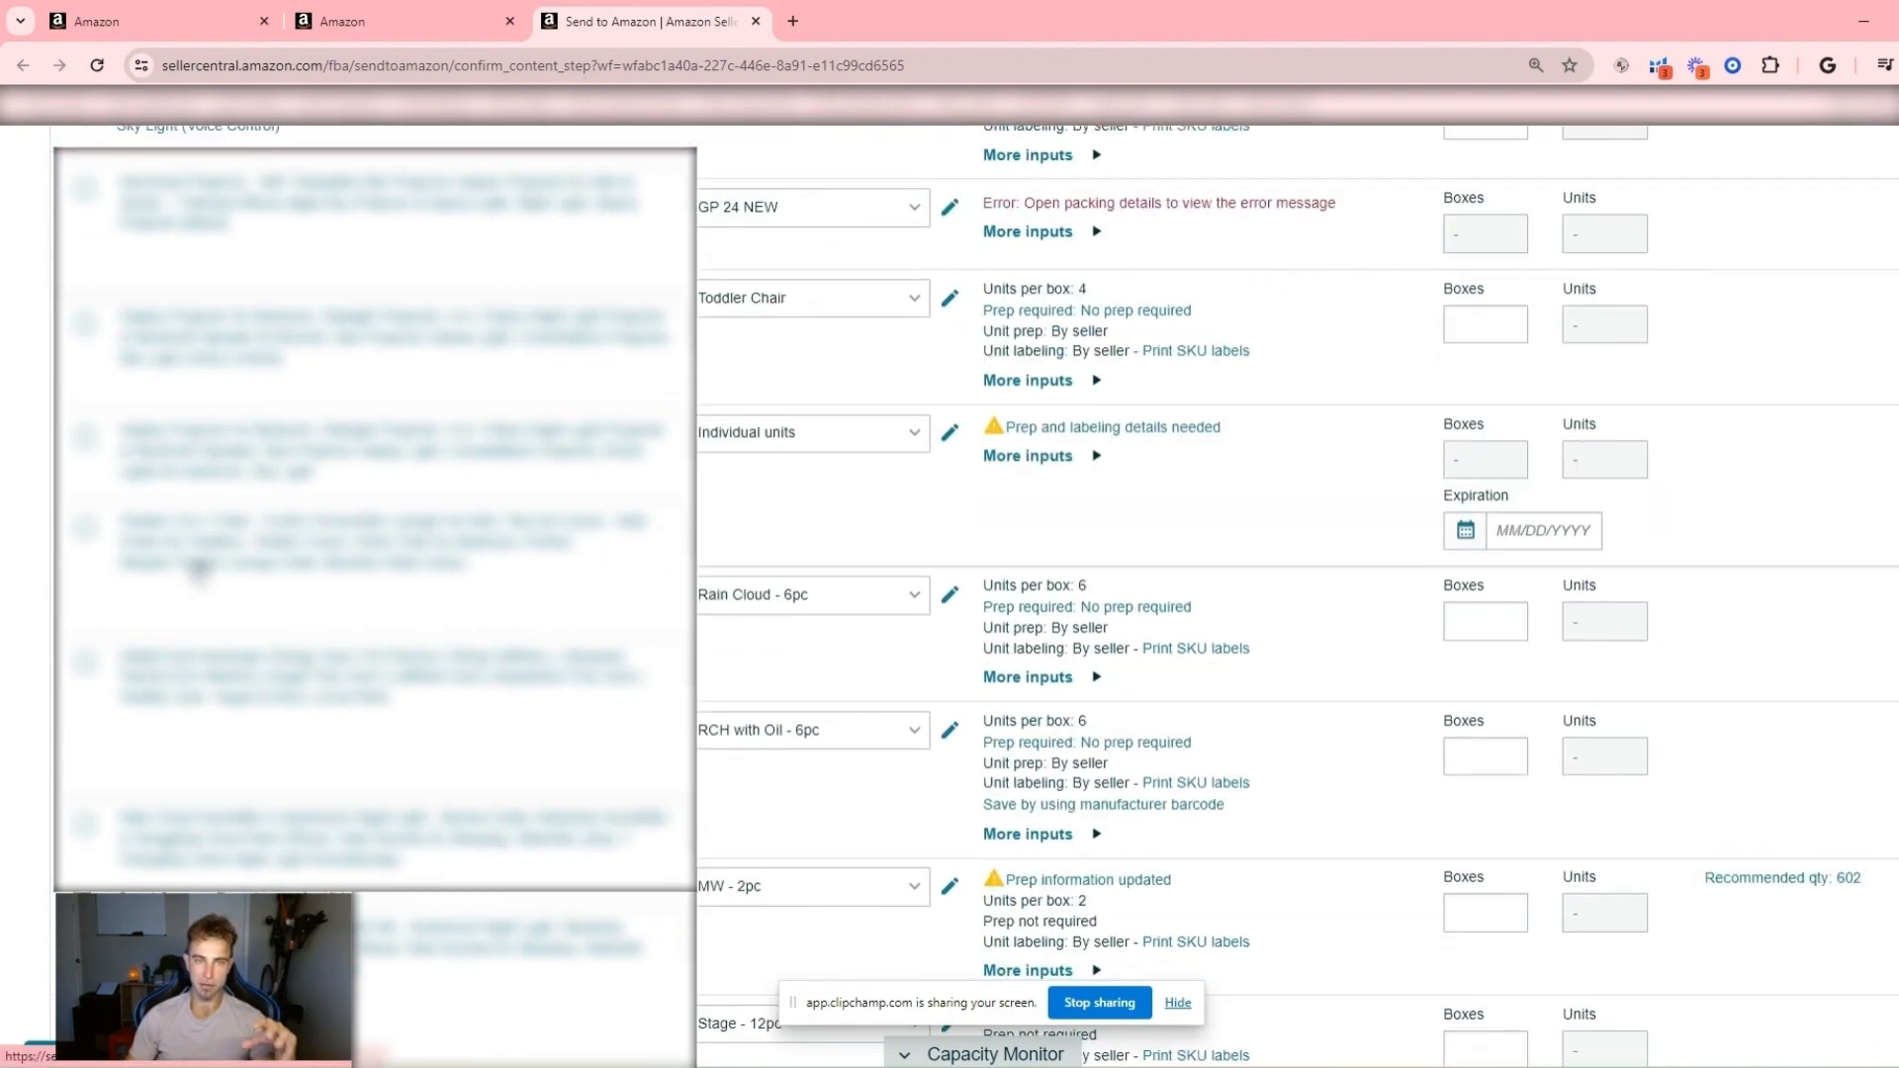
pyautogui.scroll(12, 206, 584)
pyautogui.scroll(3, 207, 554)
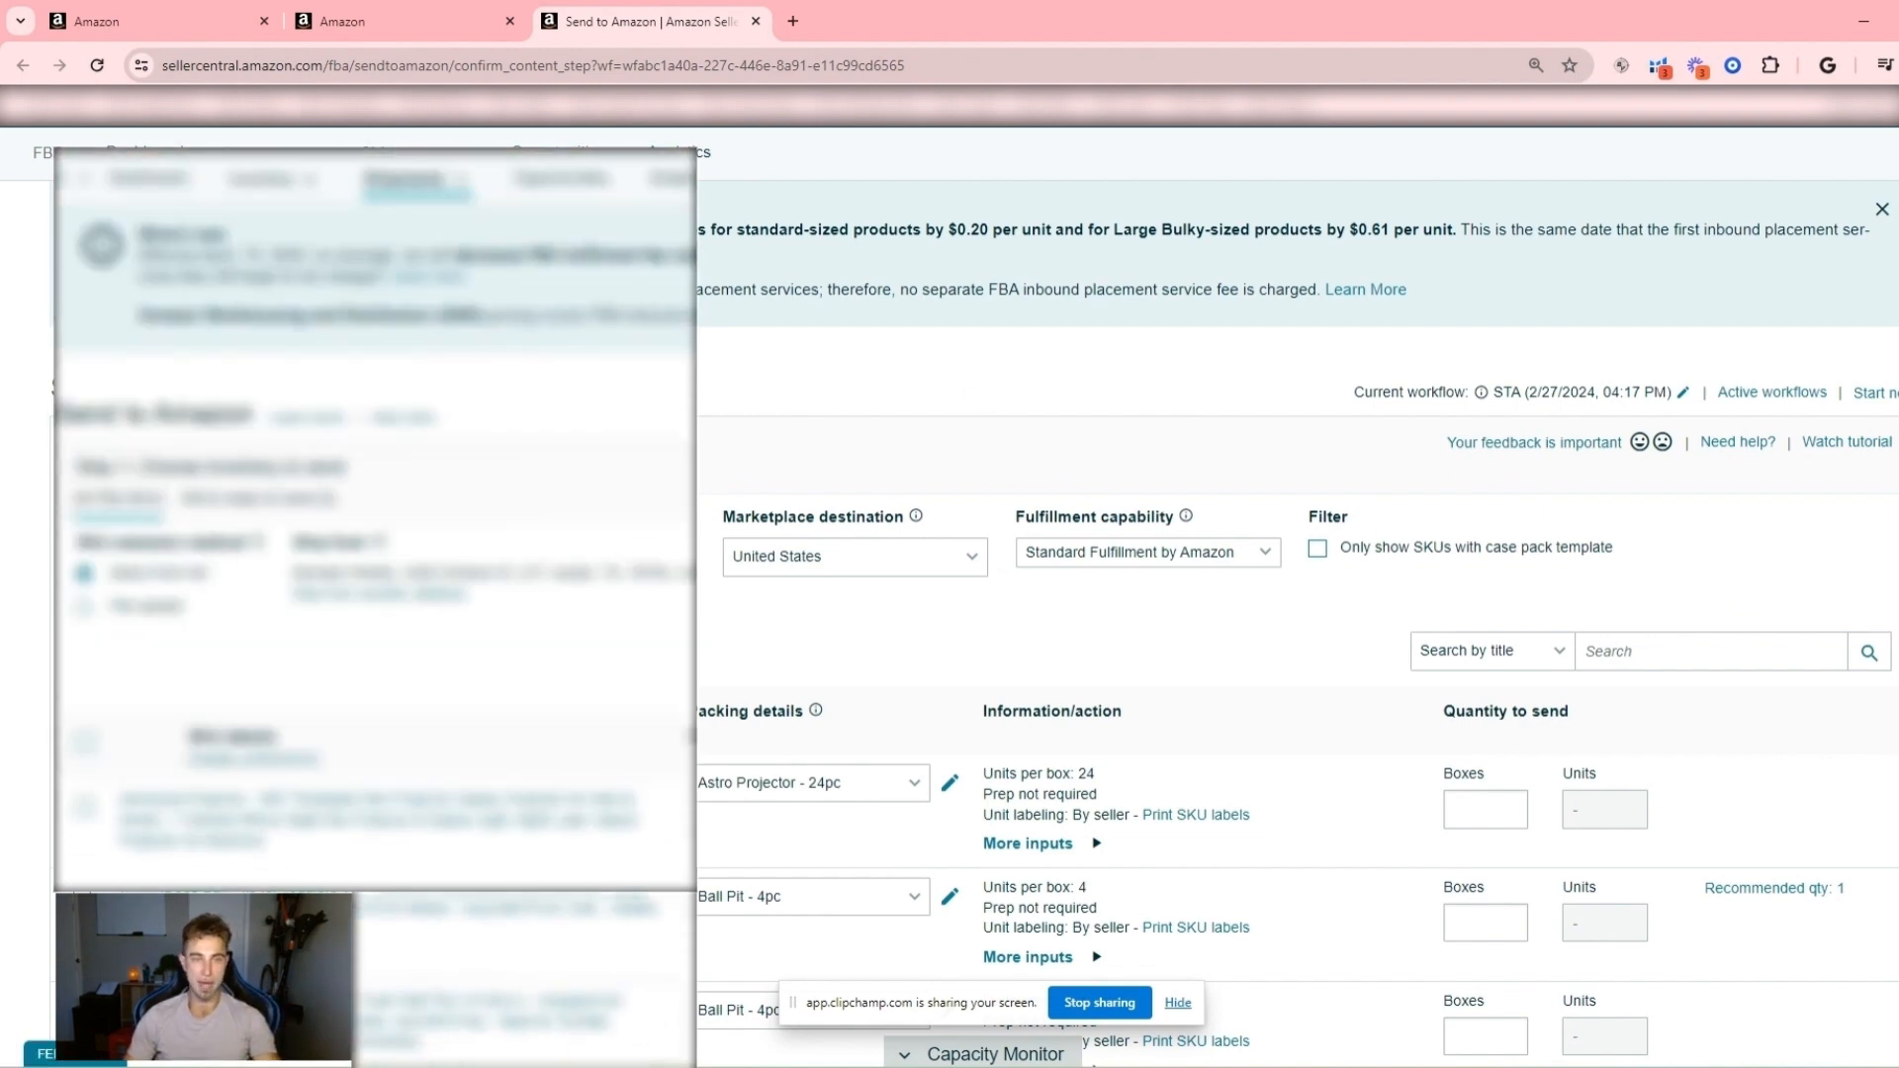
# - View the available ship-from addresses, close the selection, and highlight the current ship-from address
pyautogui.click(380, 592)
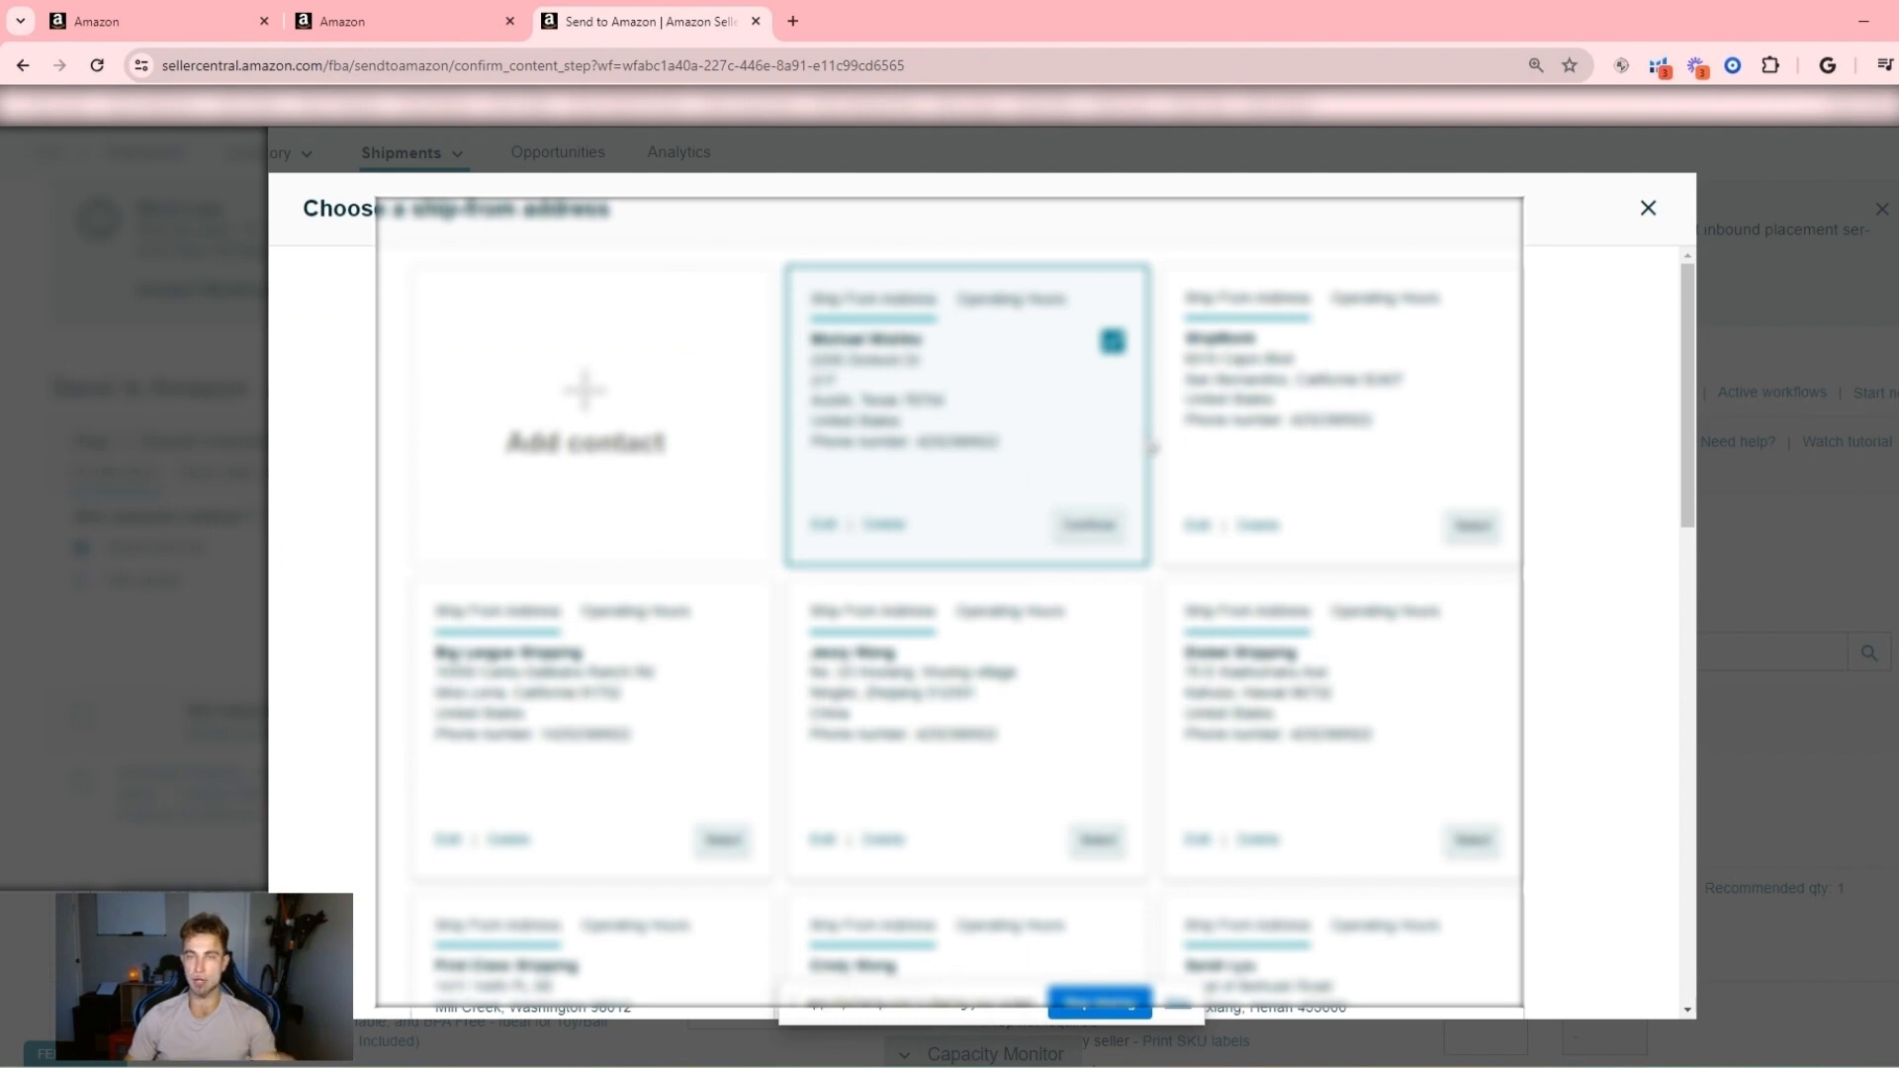
pyautogui.click(1652, 207)
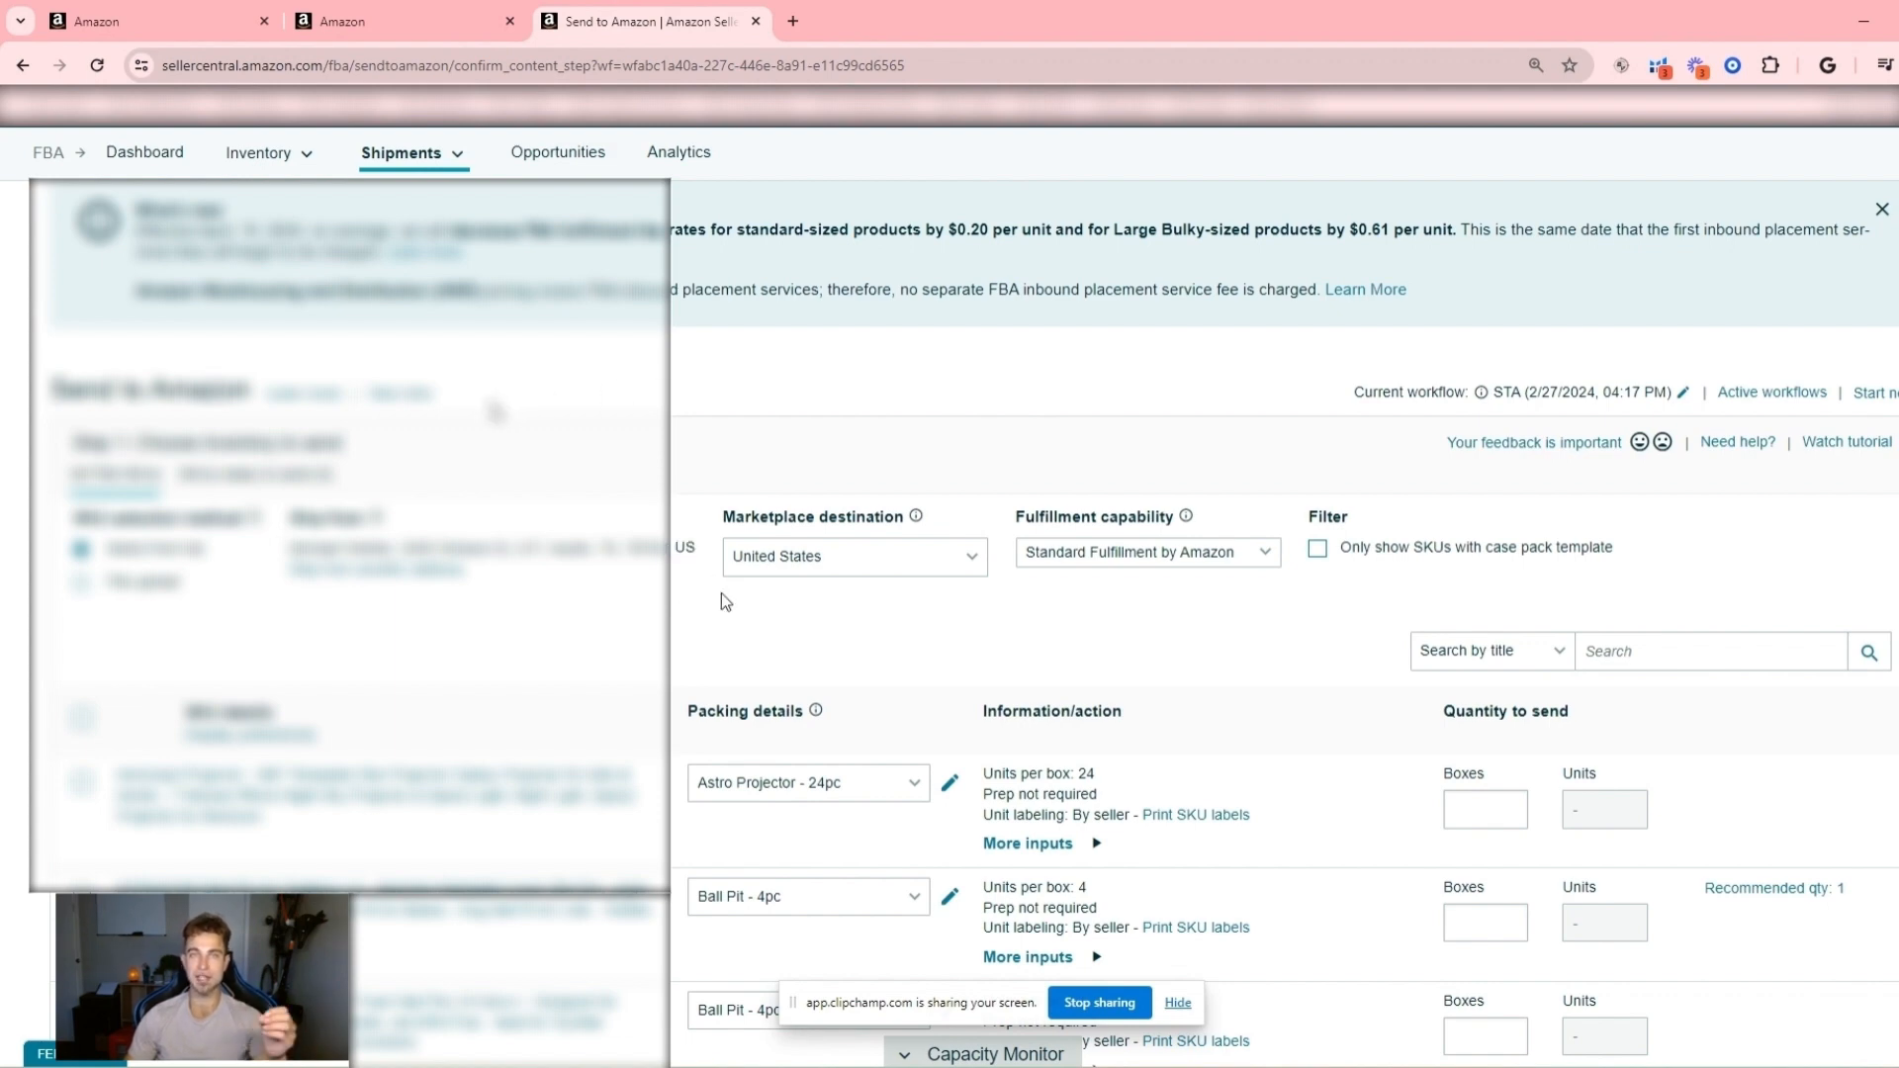
pyautogui.moveTo(312, 550); pyautogui.dragTo(467, 574)
pyautogui.moveTo(377, 519)
pyautogui.click(290, 557)
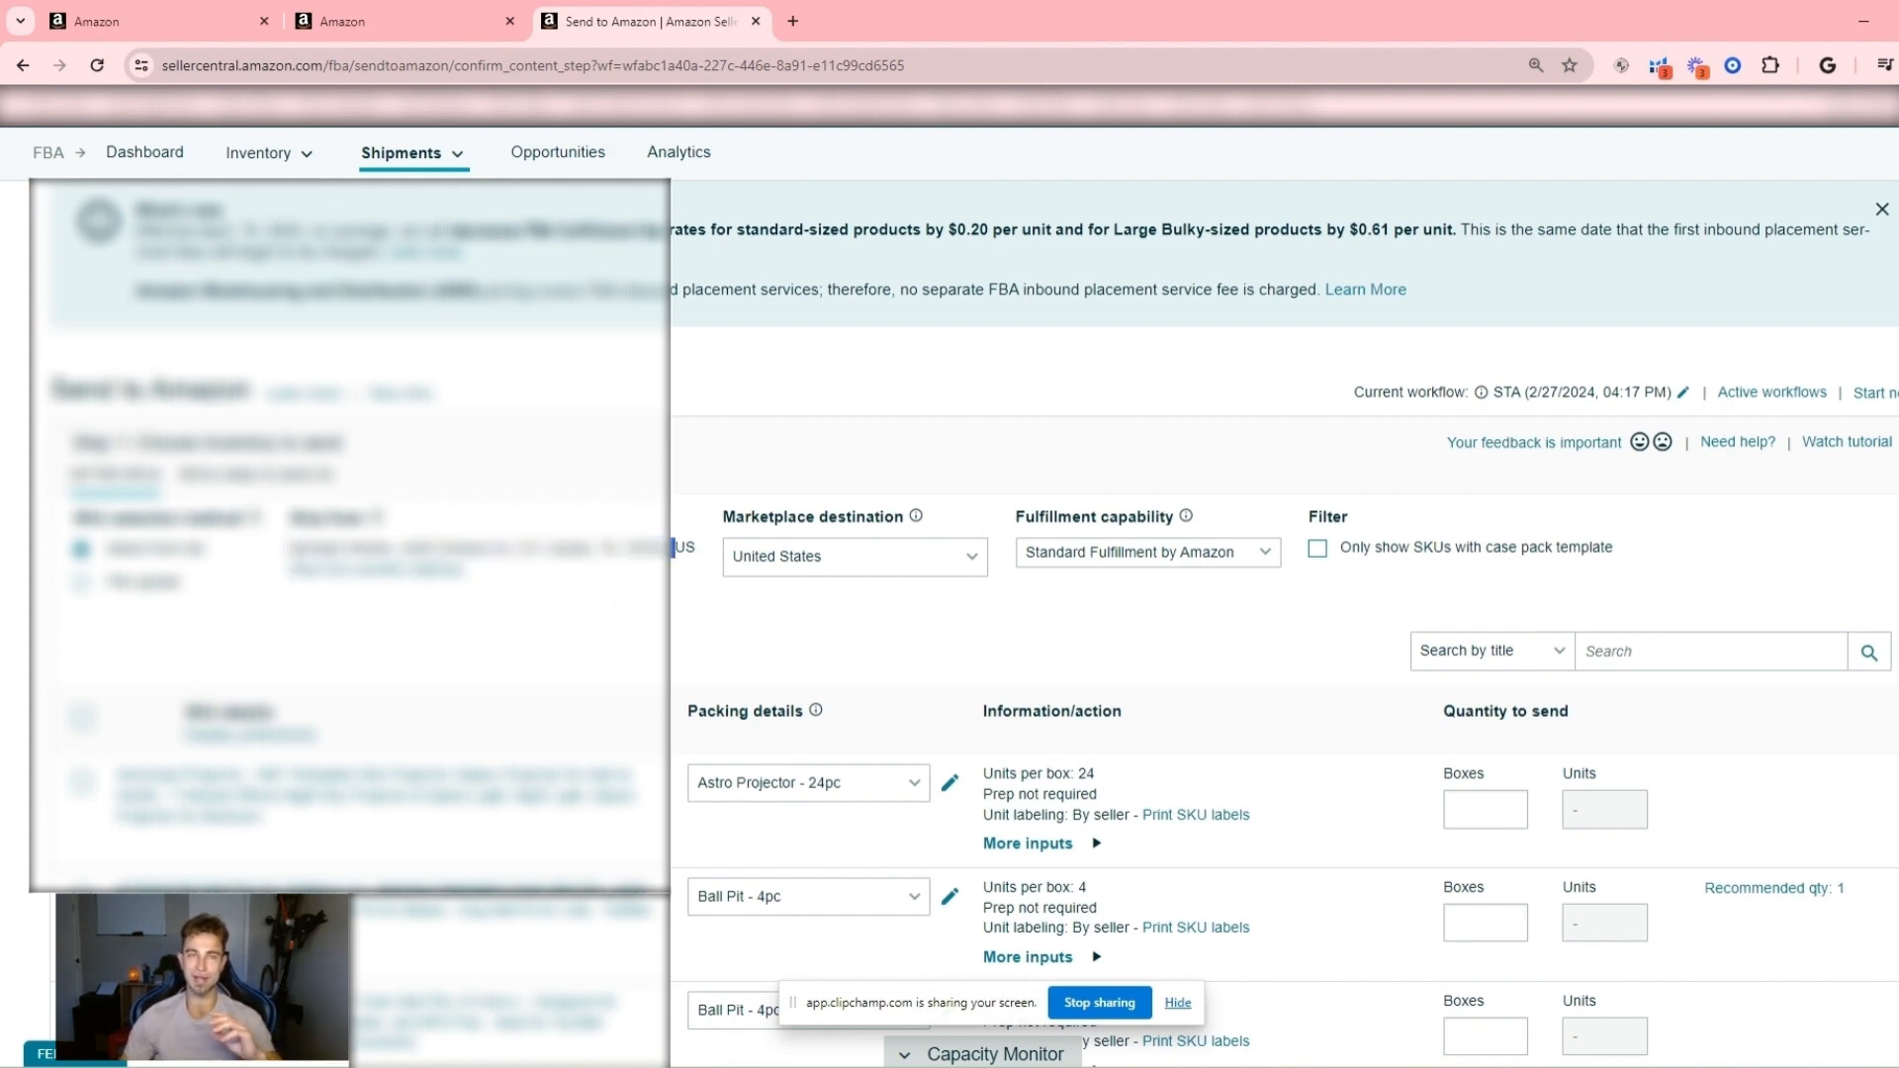
pyautogui.moveTo(560, 550); pyautogui.dragTo(674, 549)
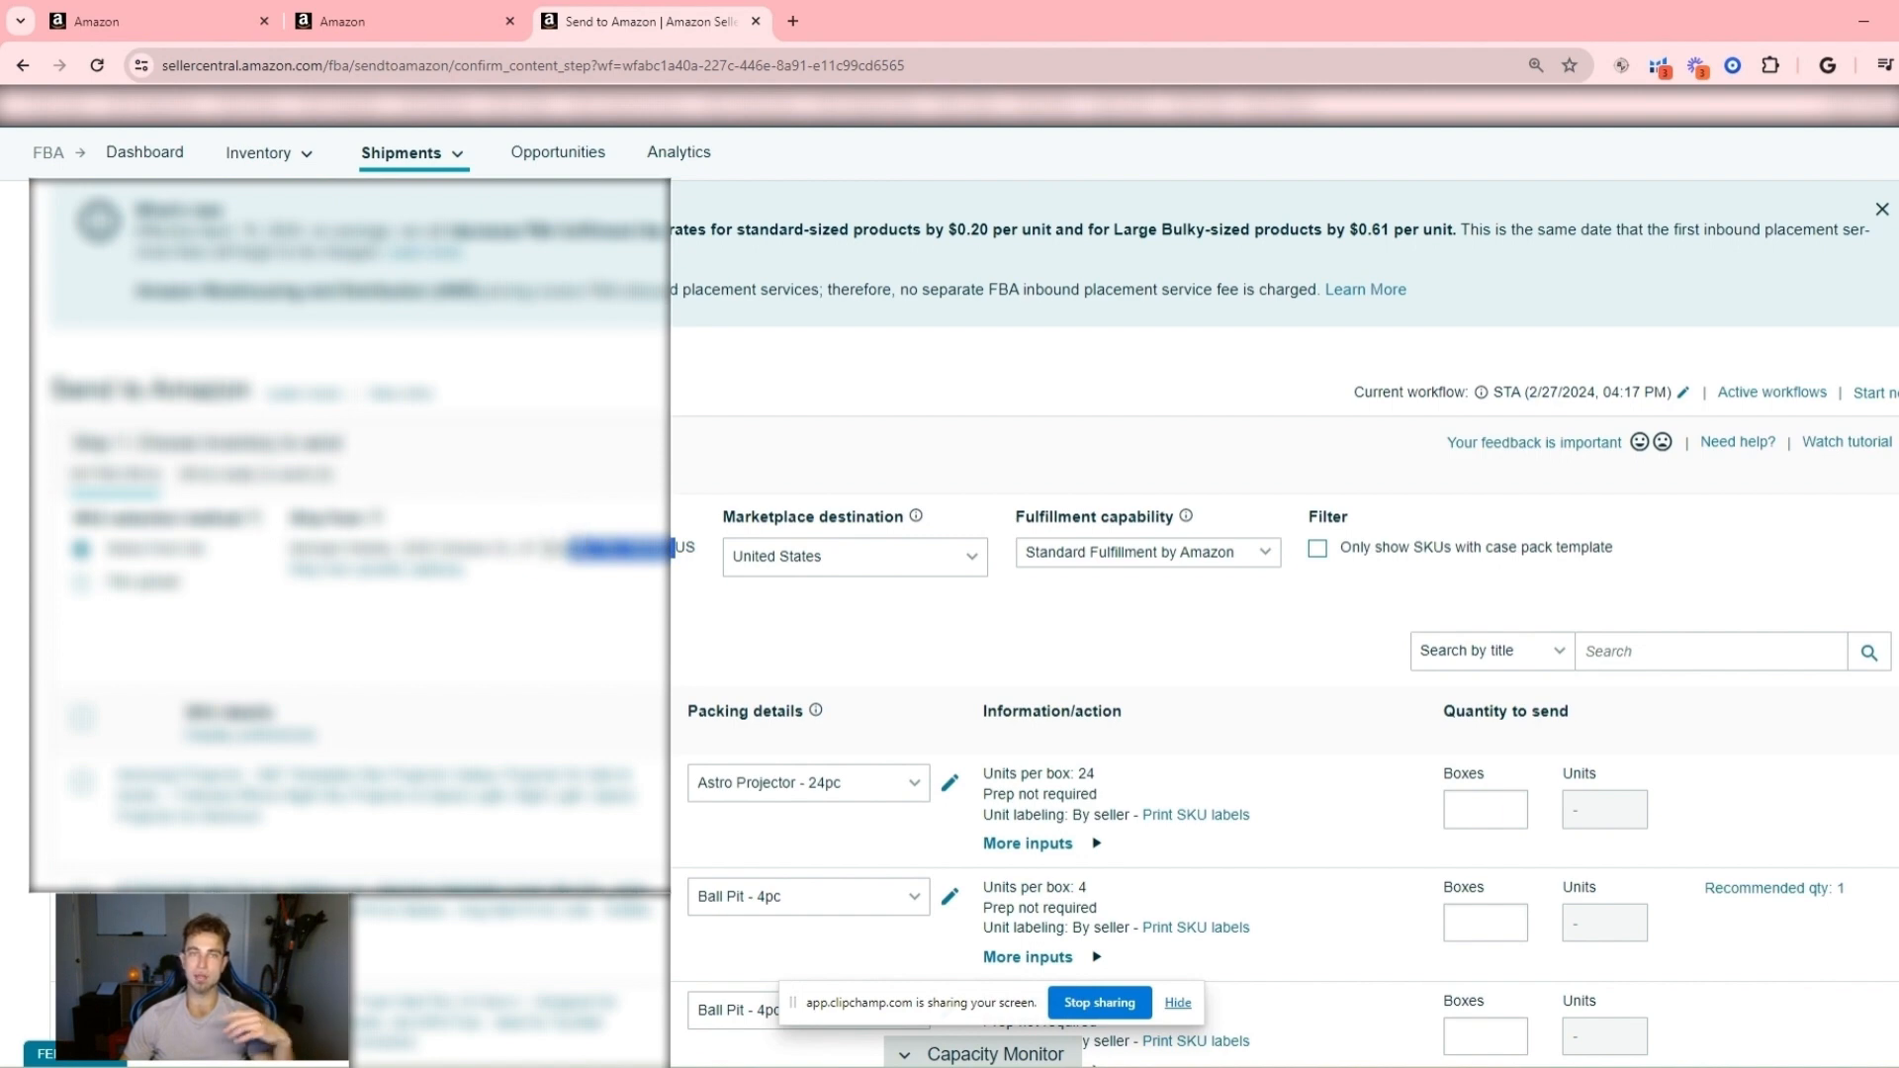
# - Open a new packing template for the Astronaut Projector SKU and go to its template name field
pyautogui.scroll(-1, 1286, 594)
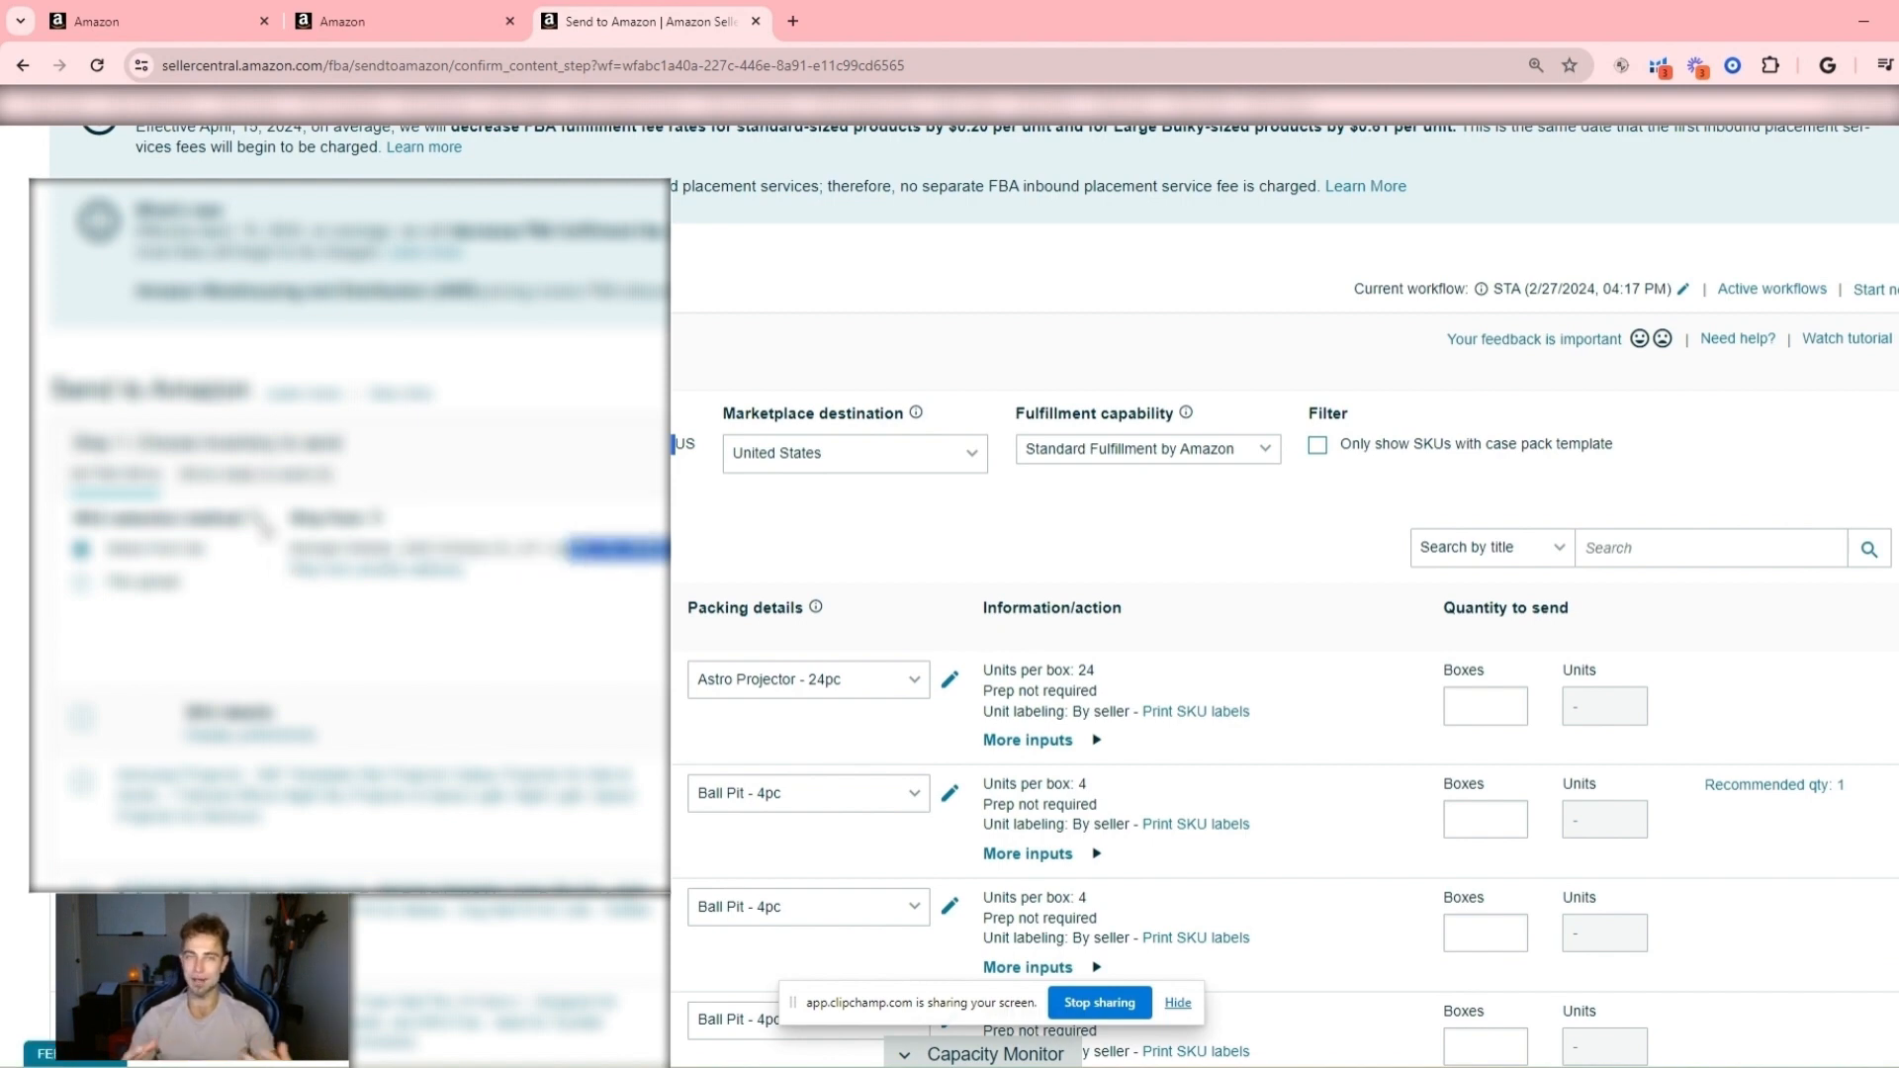
pyautogui.moveTo(259, 529)
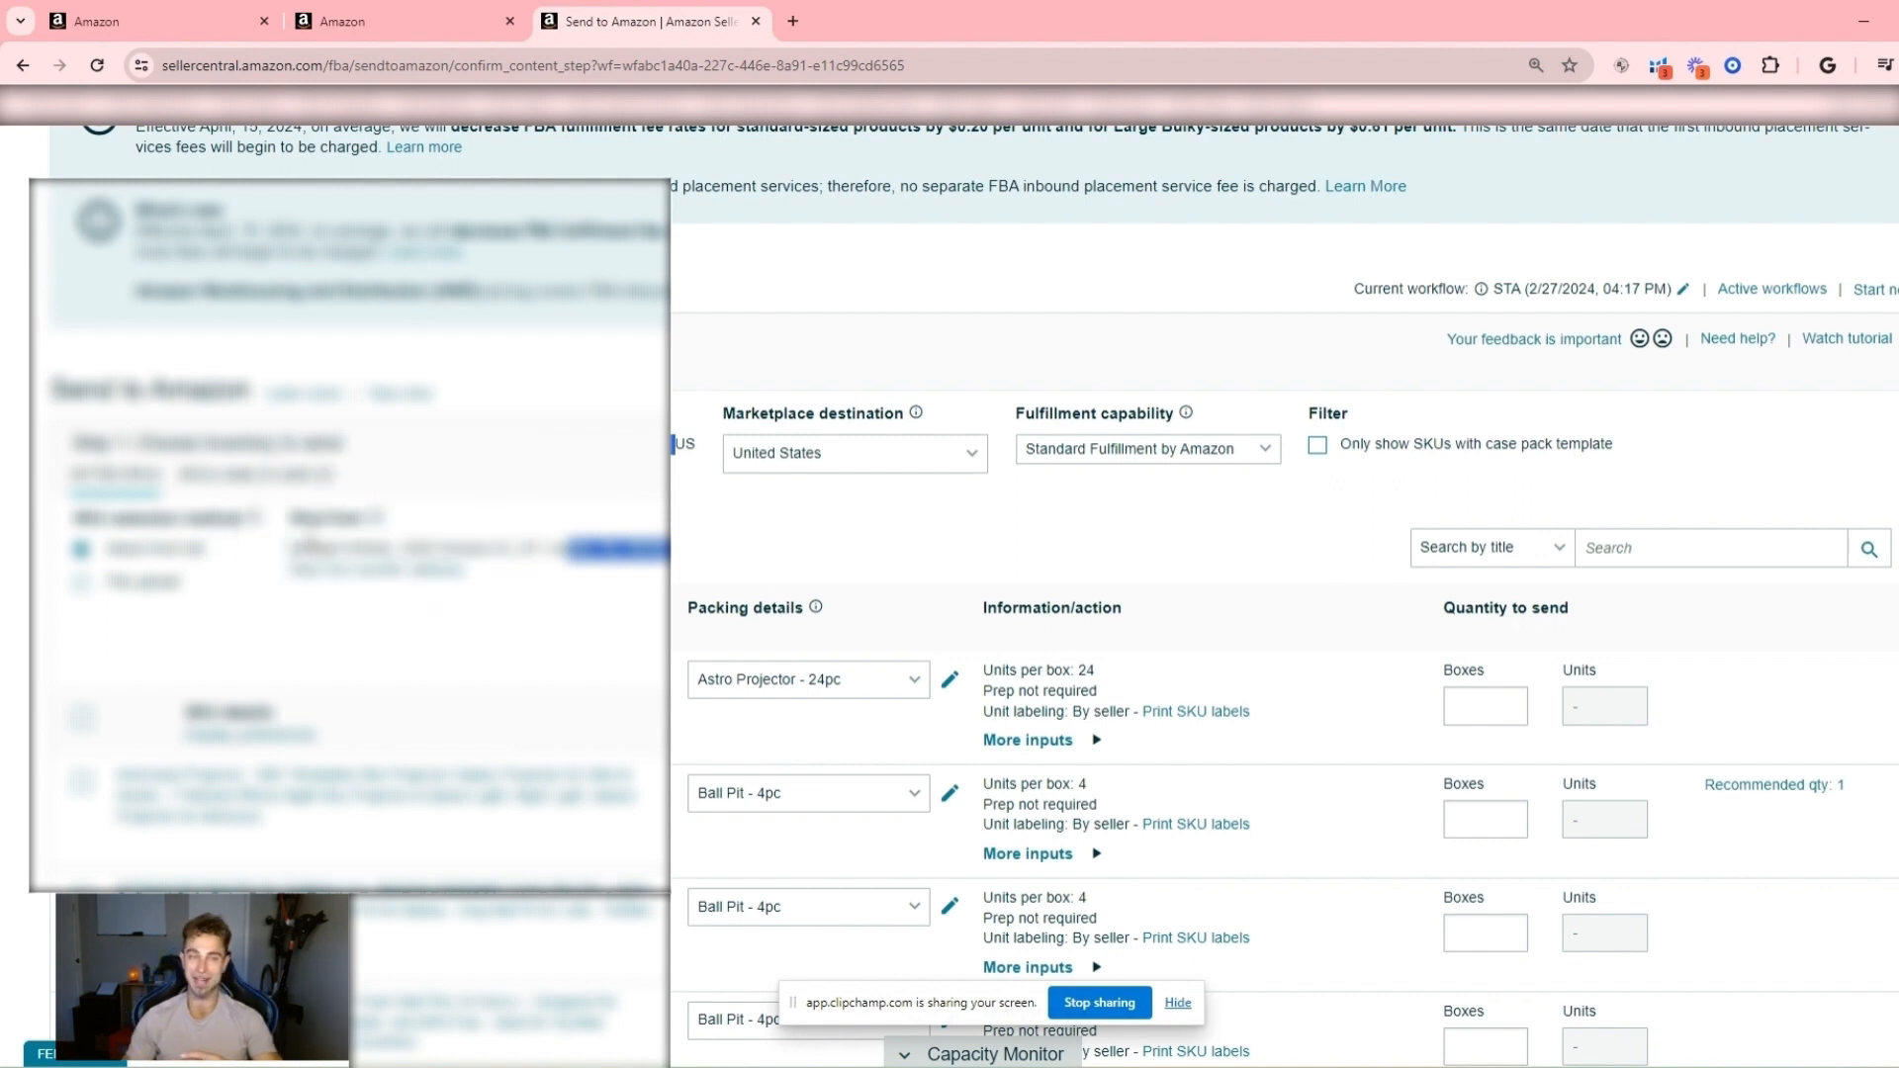
pyautogui.scroll(-1, 453, 625)
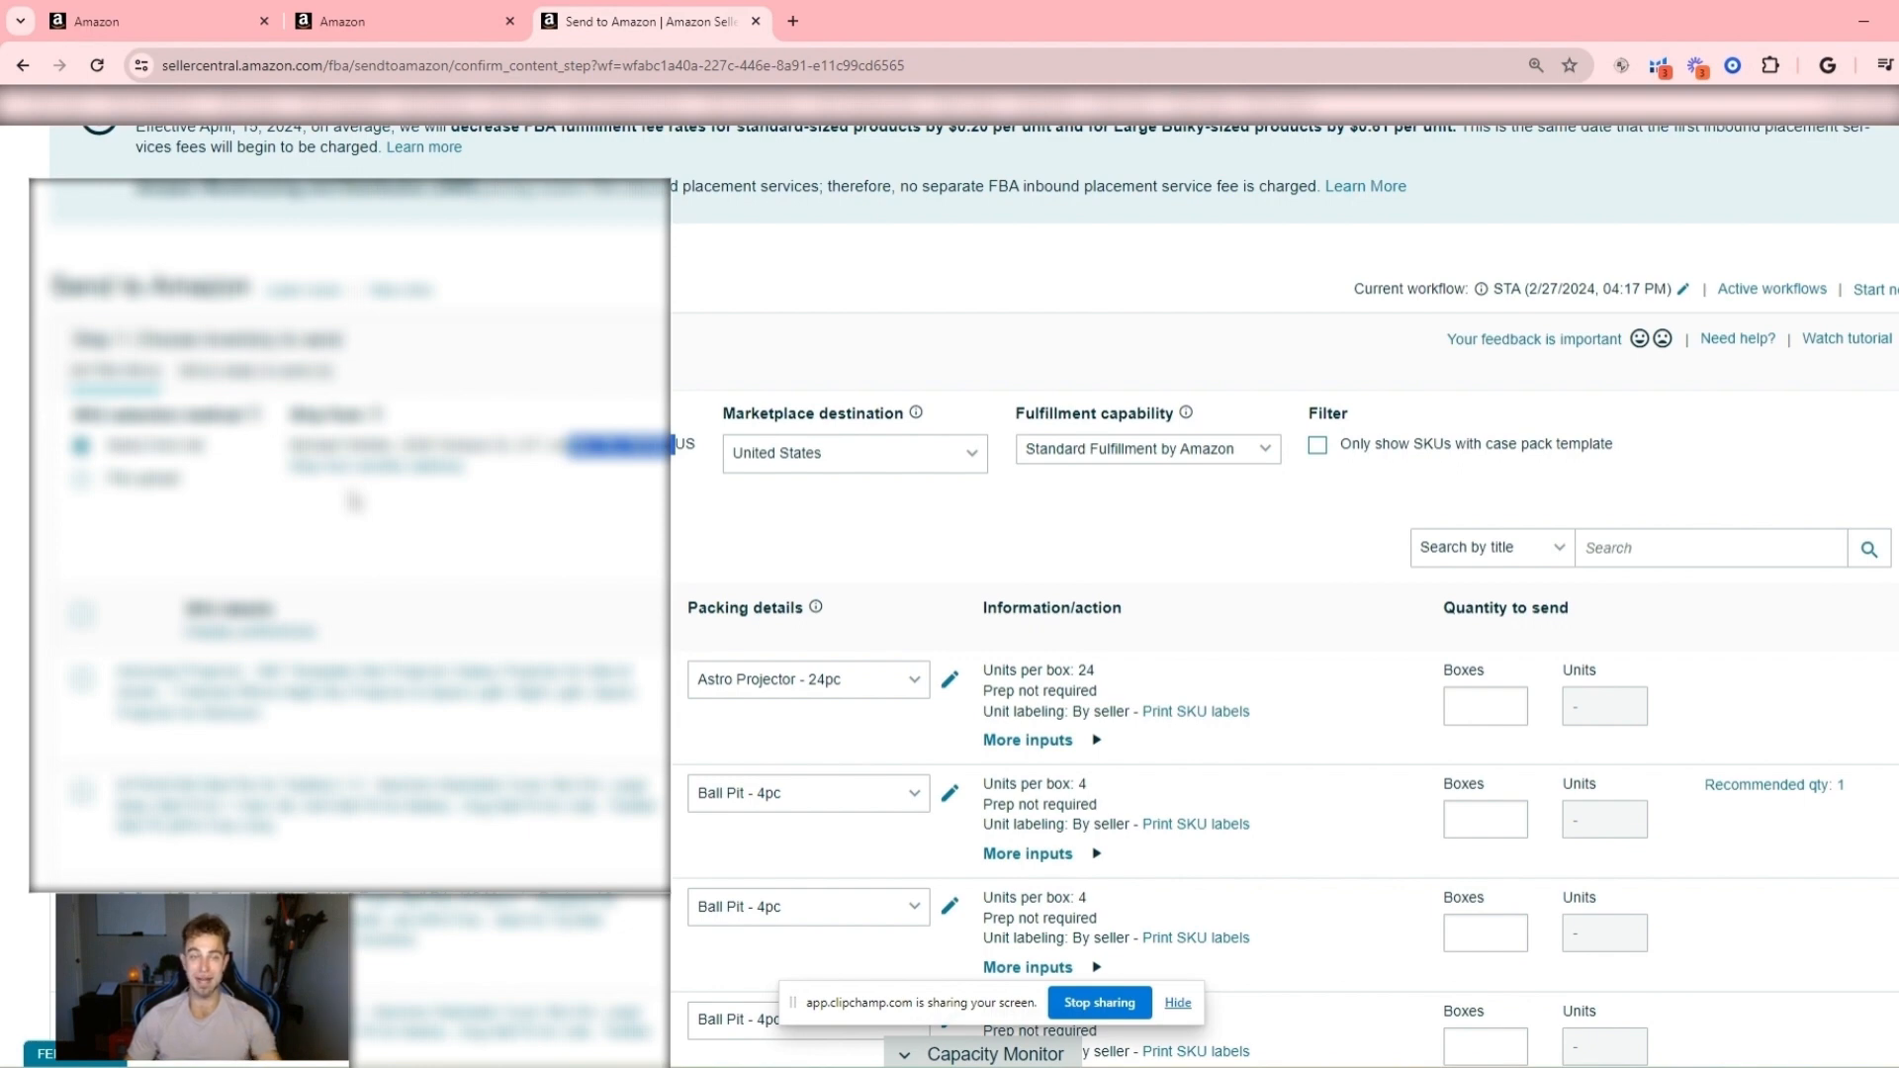
pyautogui.scroll(-3, 354, 502)
pyautogui.scroll(1, 201, 532)
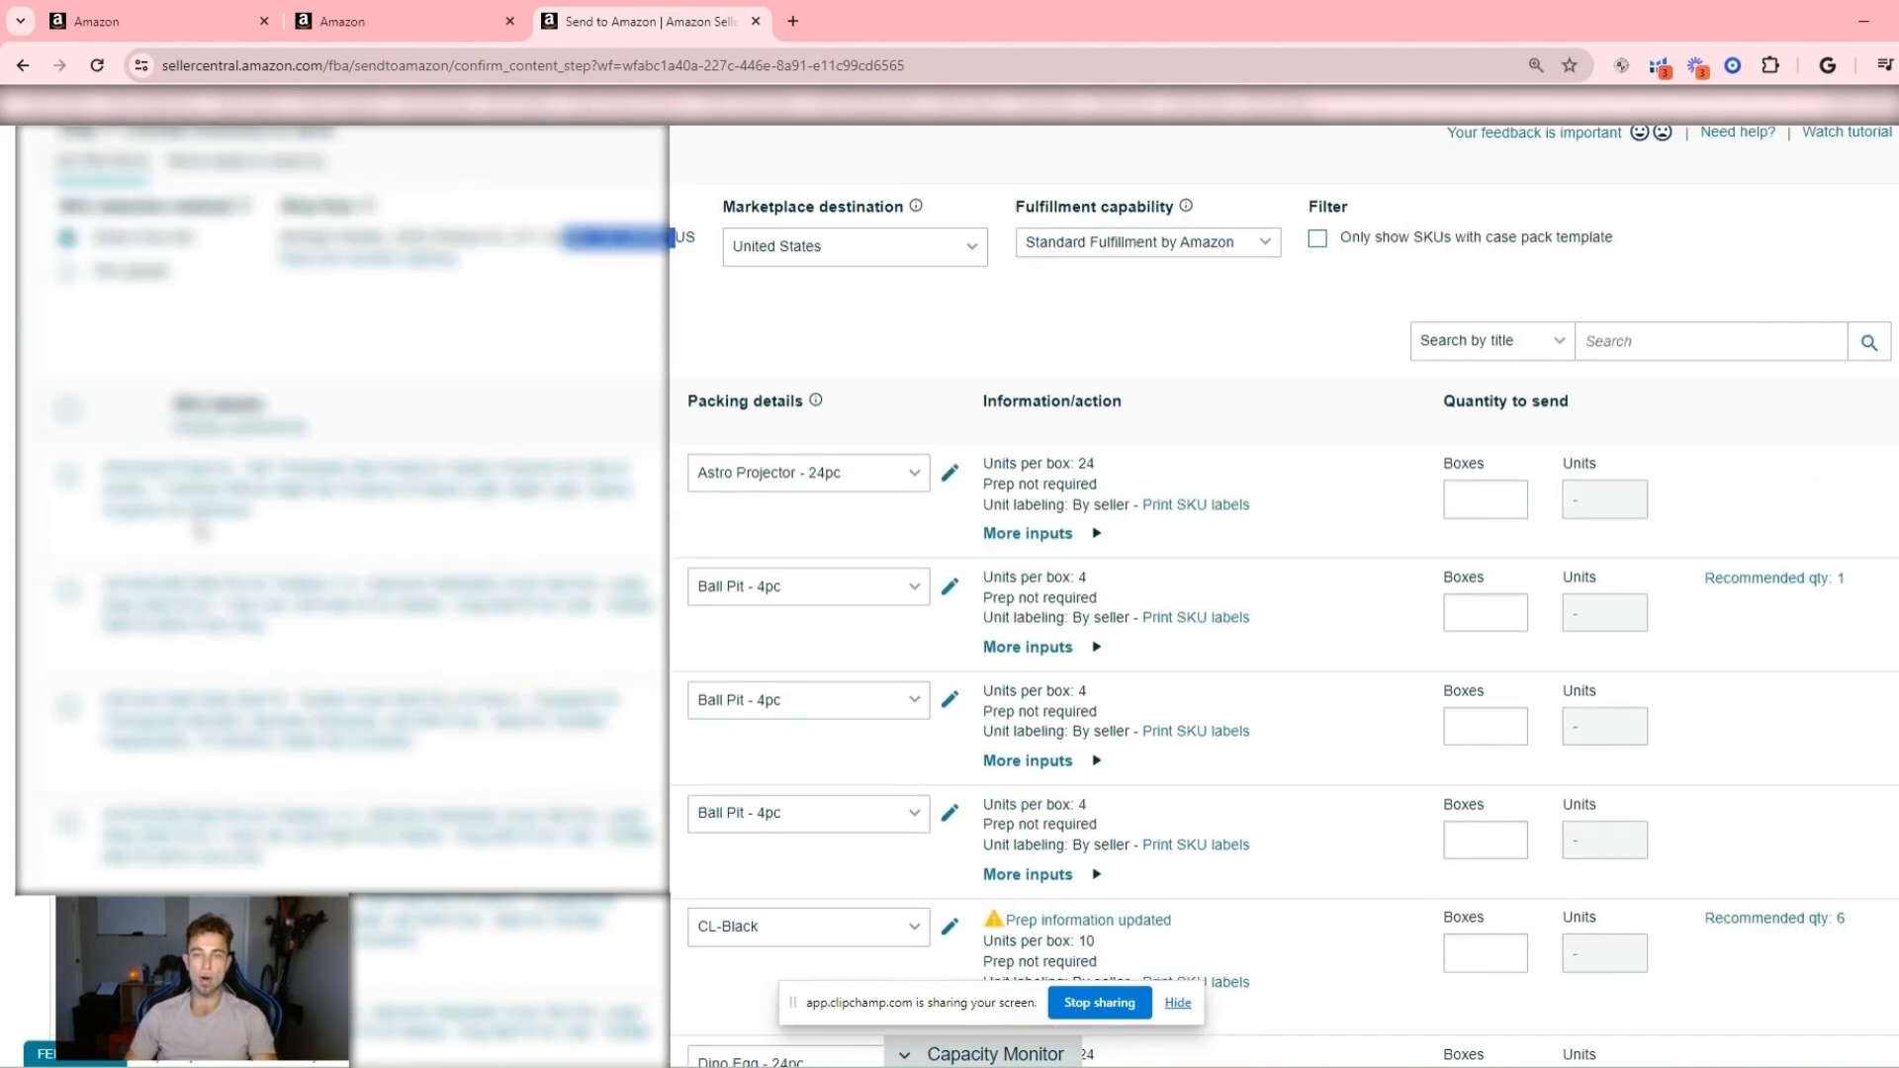
pyautogui.scroll(1, 201, 531)
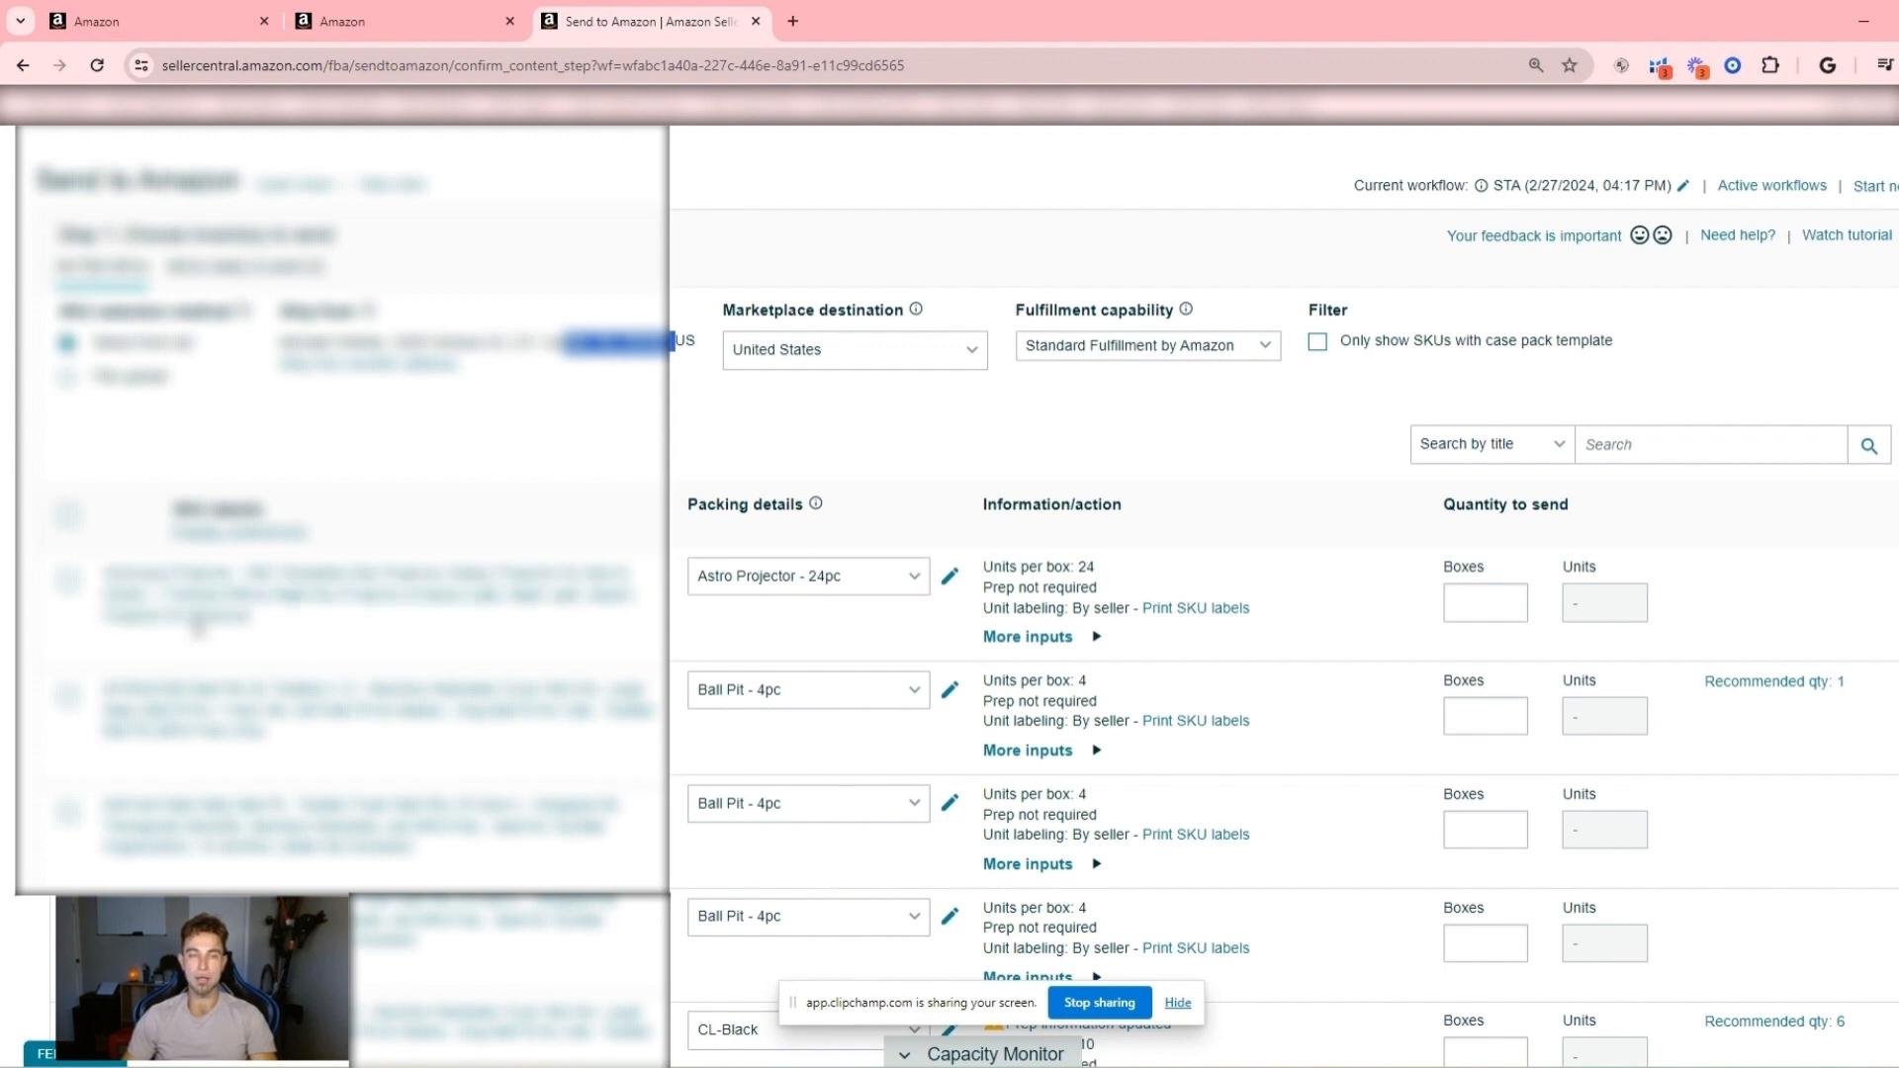
pyautogui.click(846, 577)
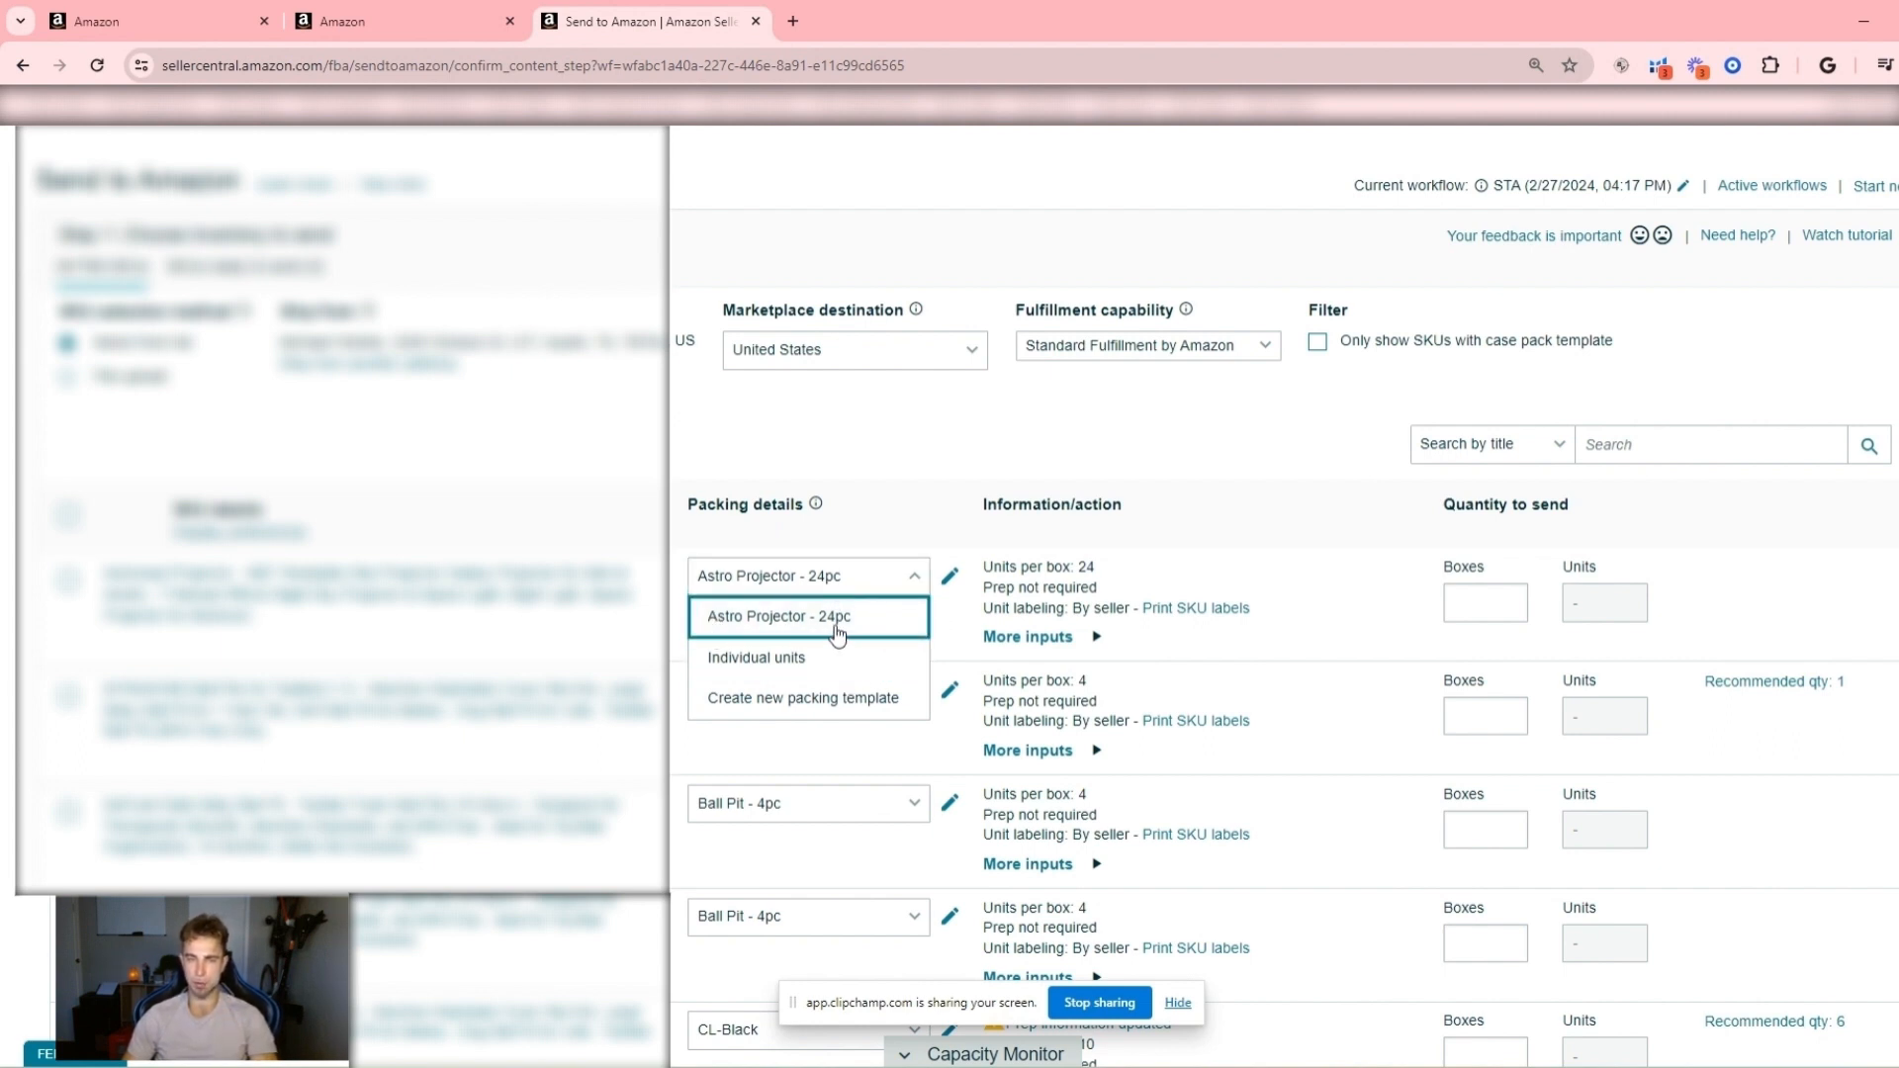
pyautogui.click(819, 700)
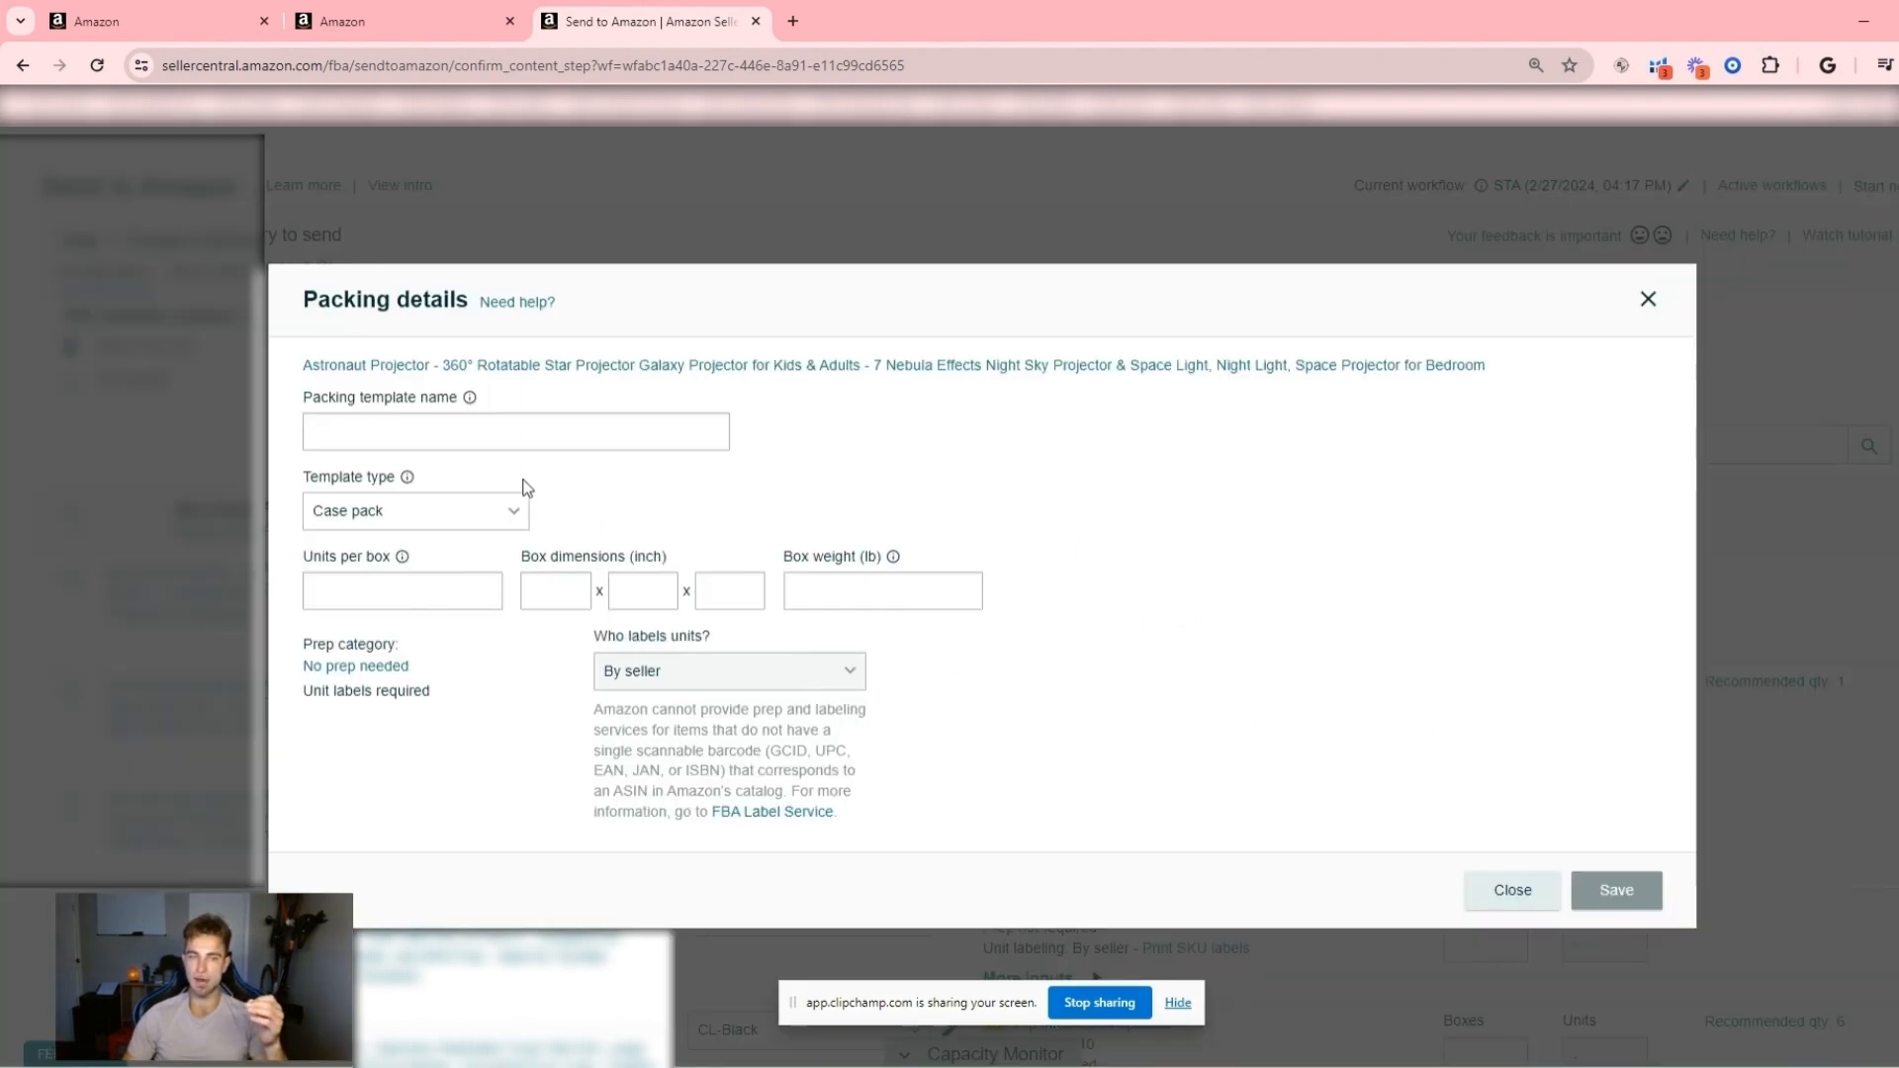
pyautogui.click(482, 424)
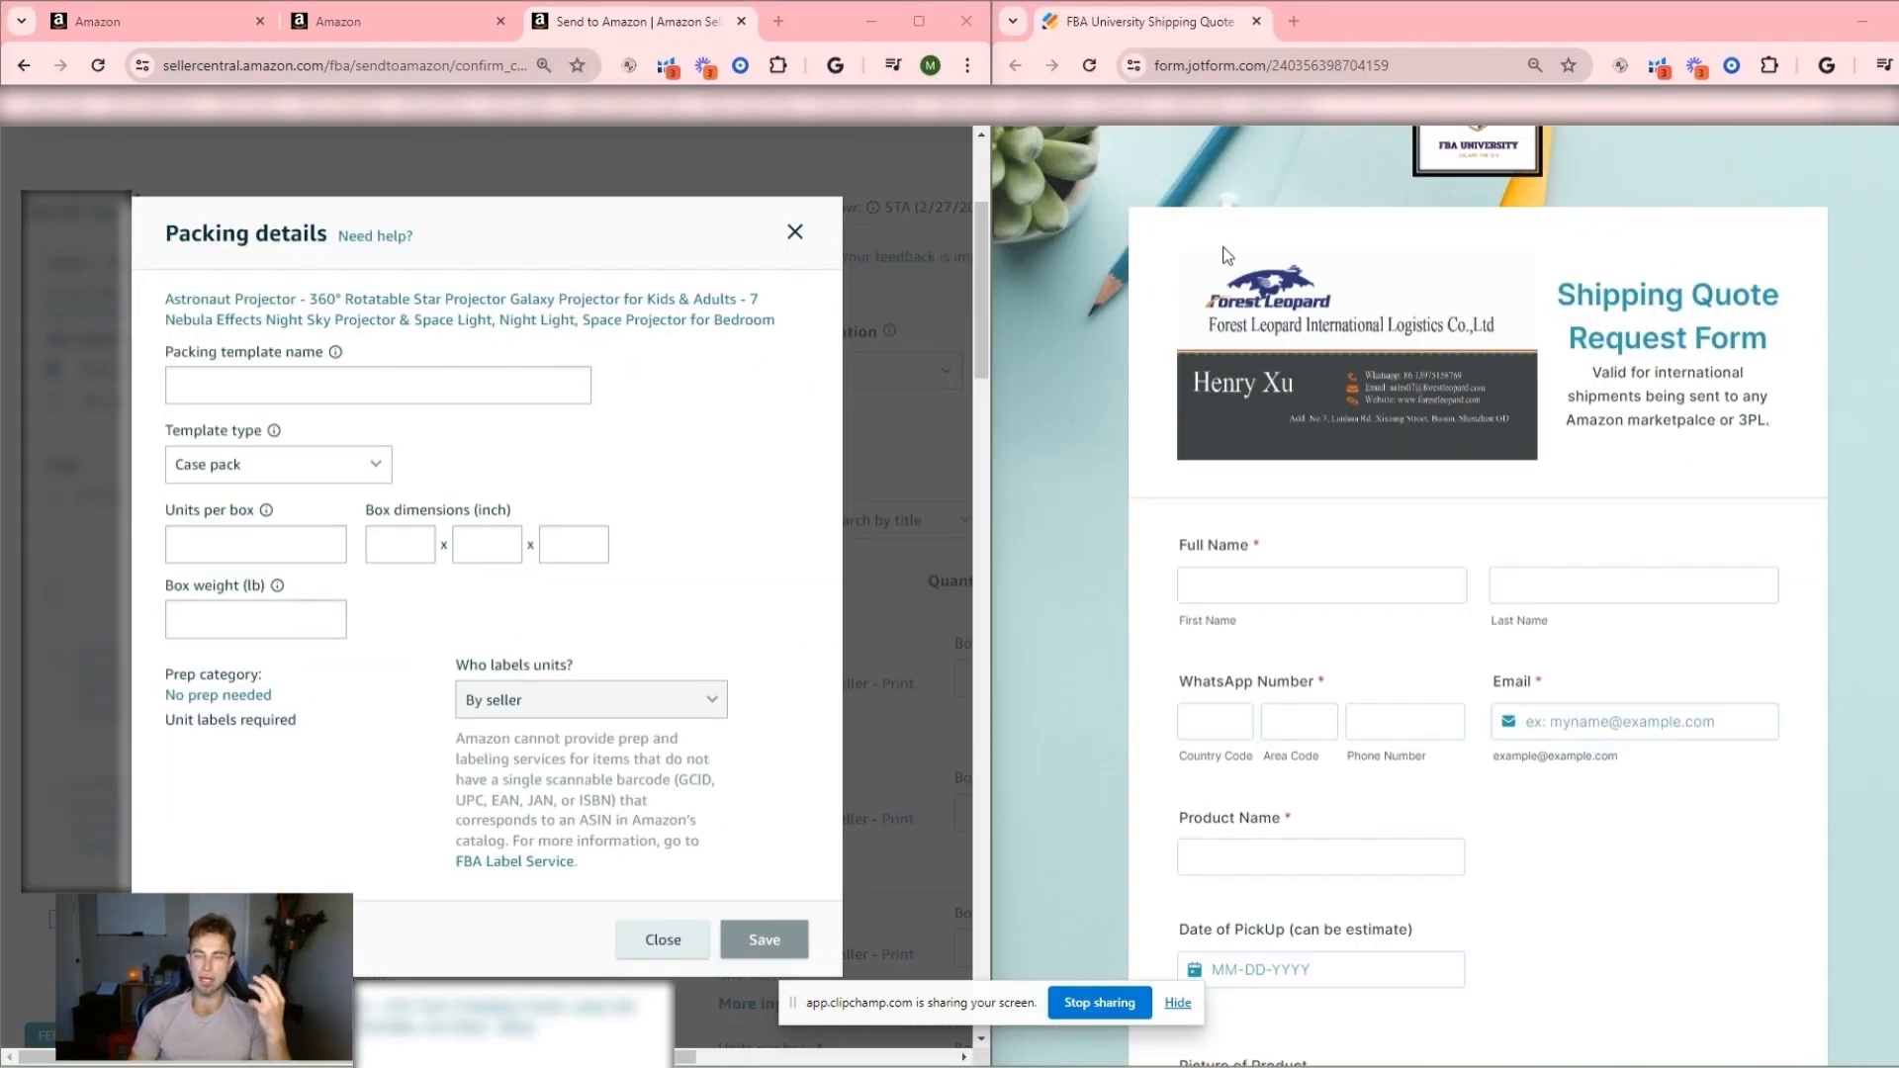
# - Examine the contact, product and packing template fields of the Shipping Quote Request Form in the Jotform window
pyautogui.scroll(-4, 1273, 211)
pyautogui.scroll(2, 1276, 223)
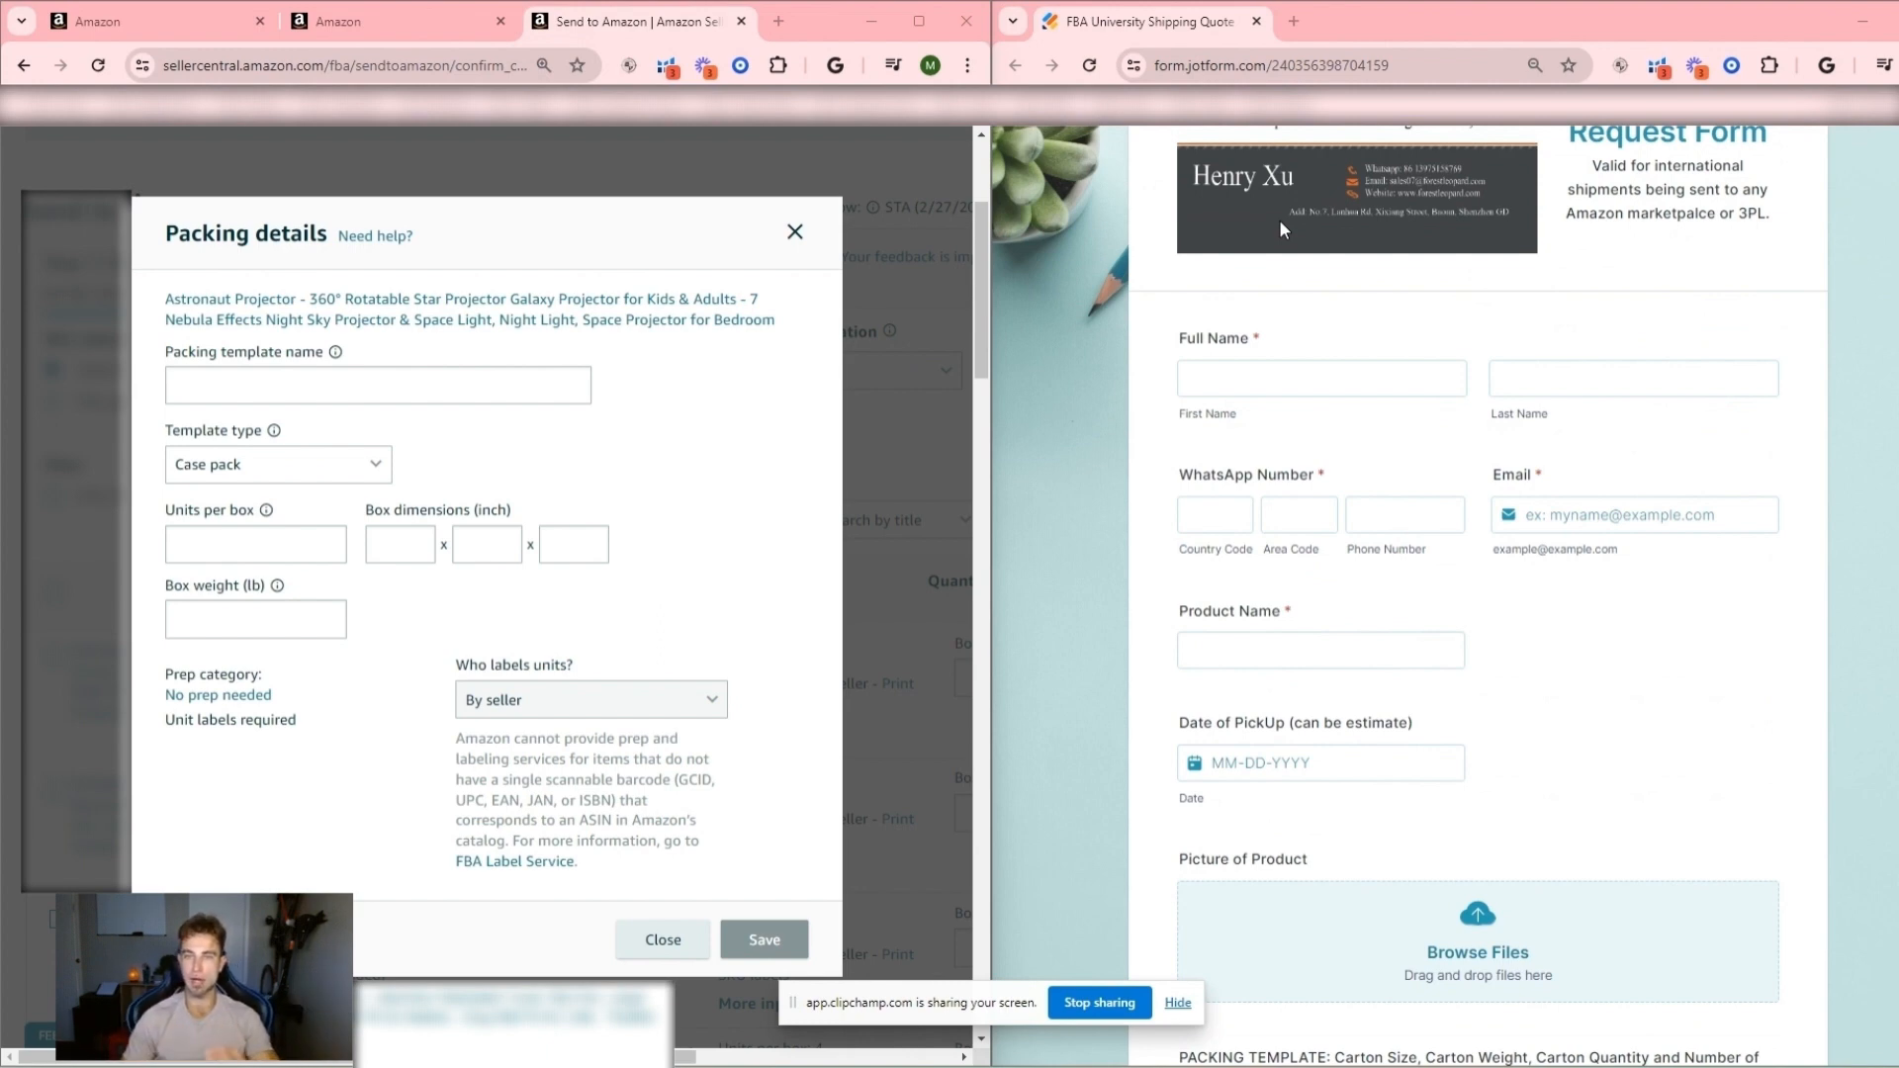
pyautogui.scroll(2, 1285, 329)
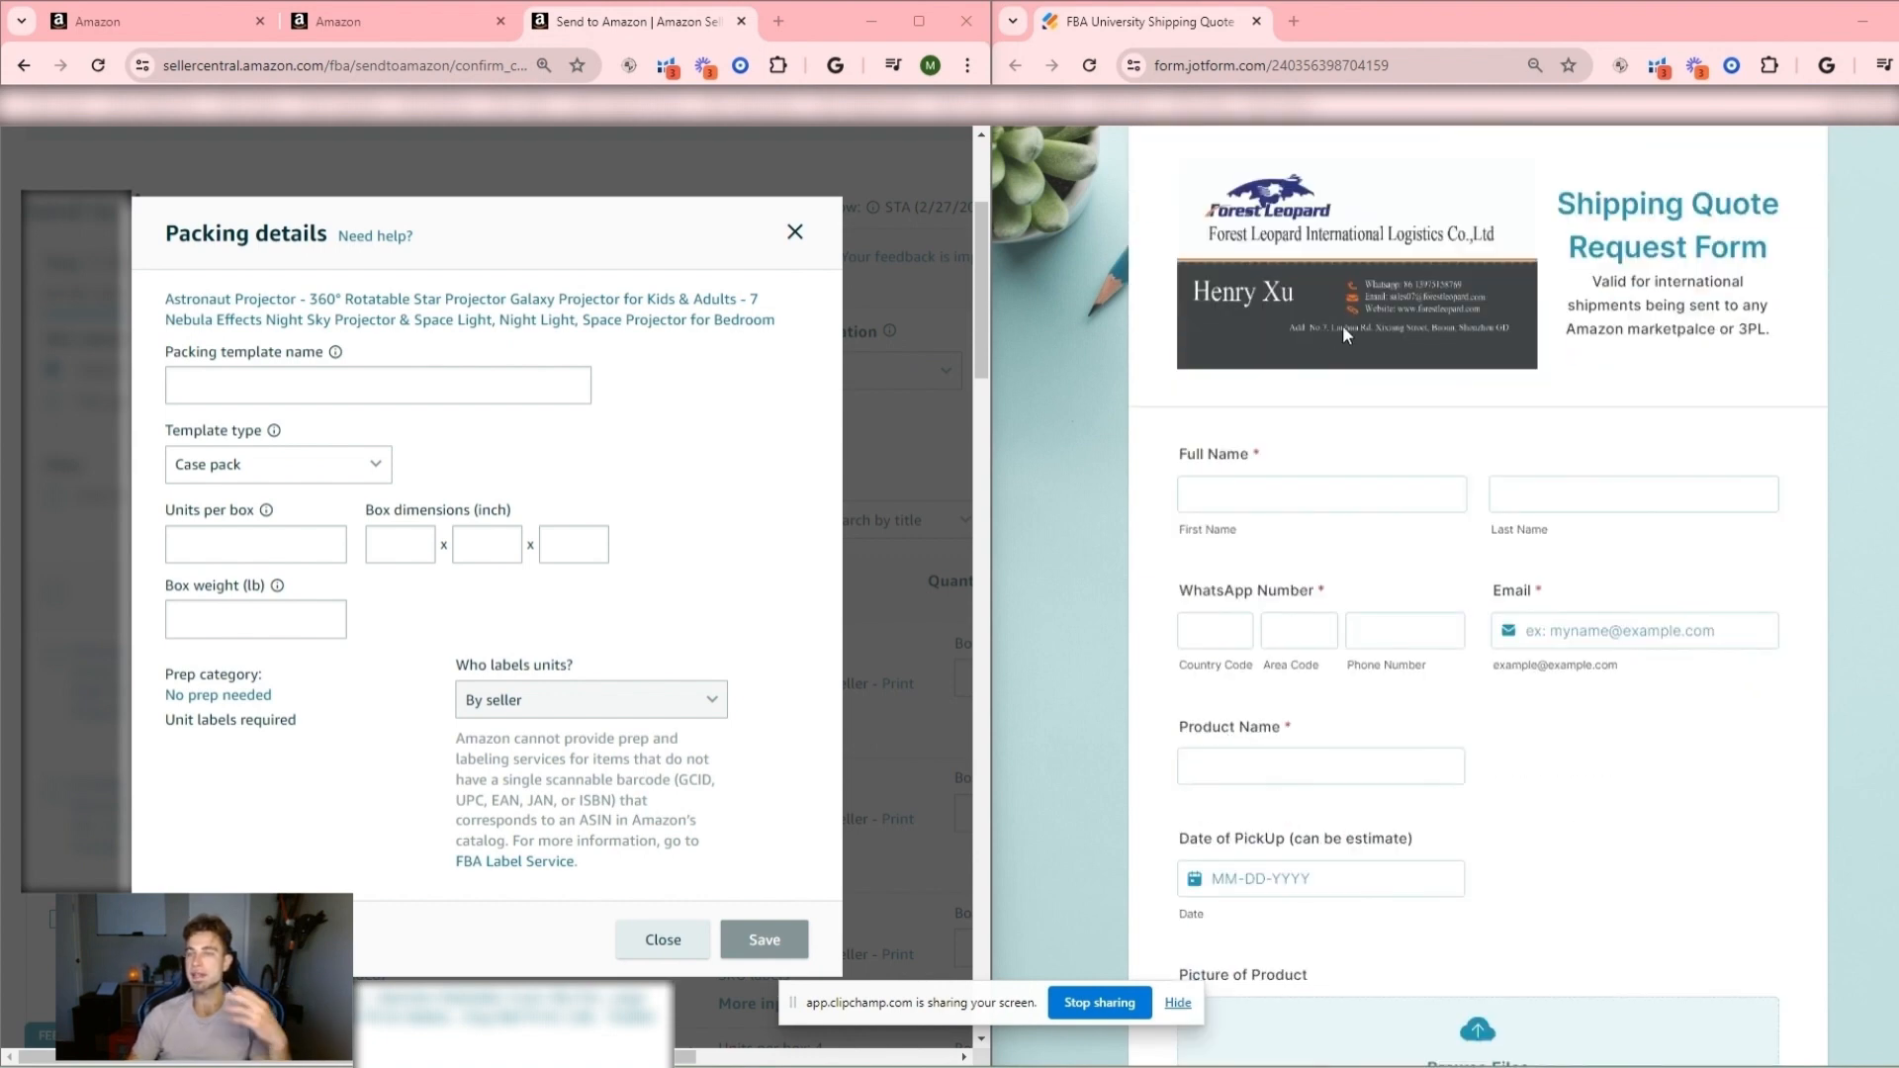
pyautogui.scroll(2, 1344, 334)
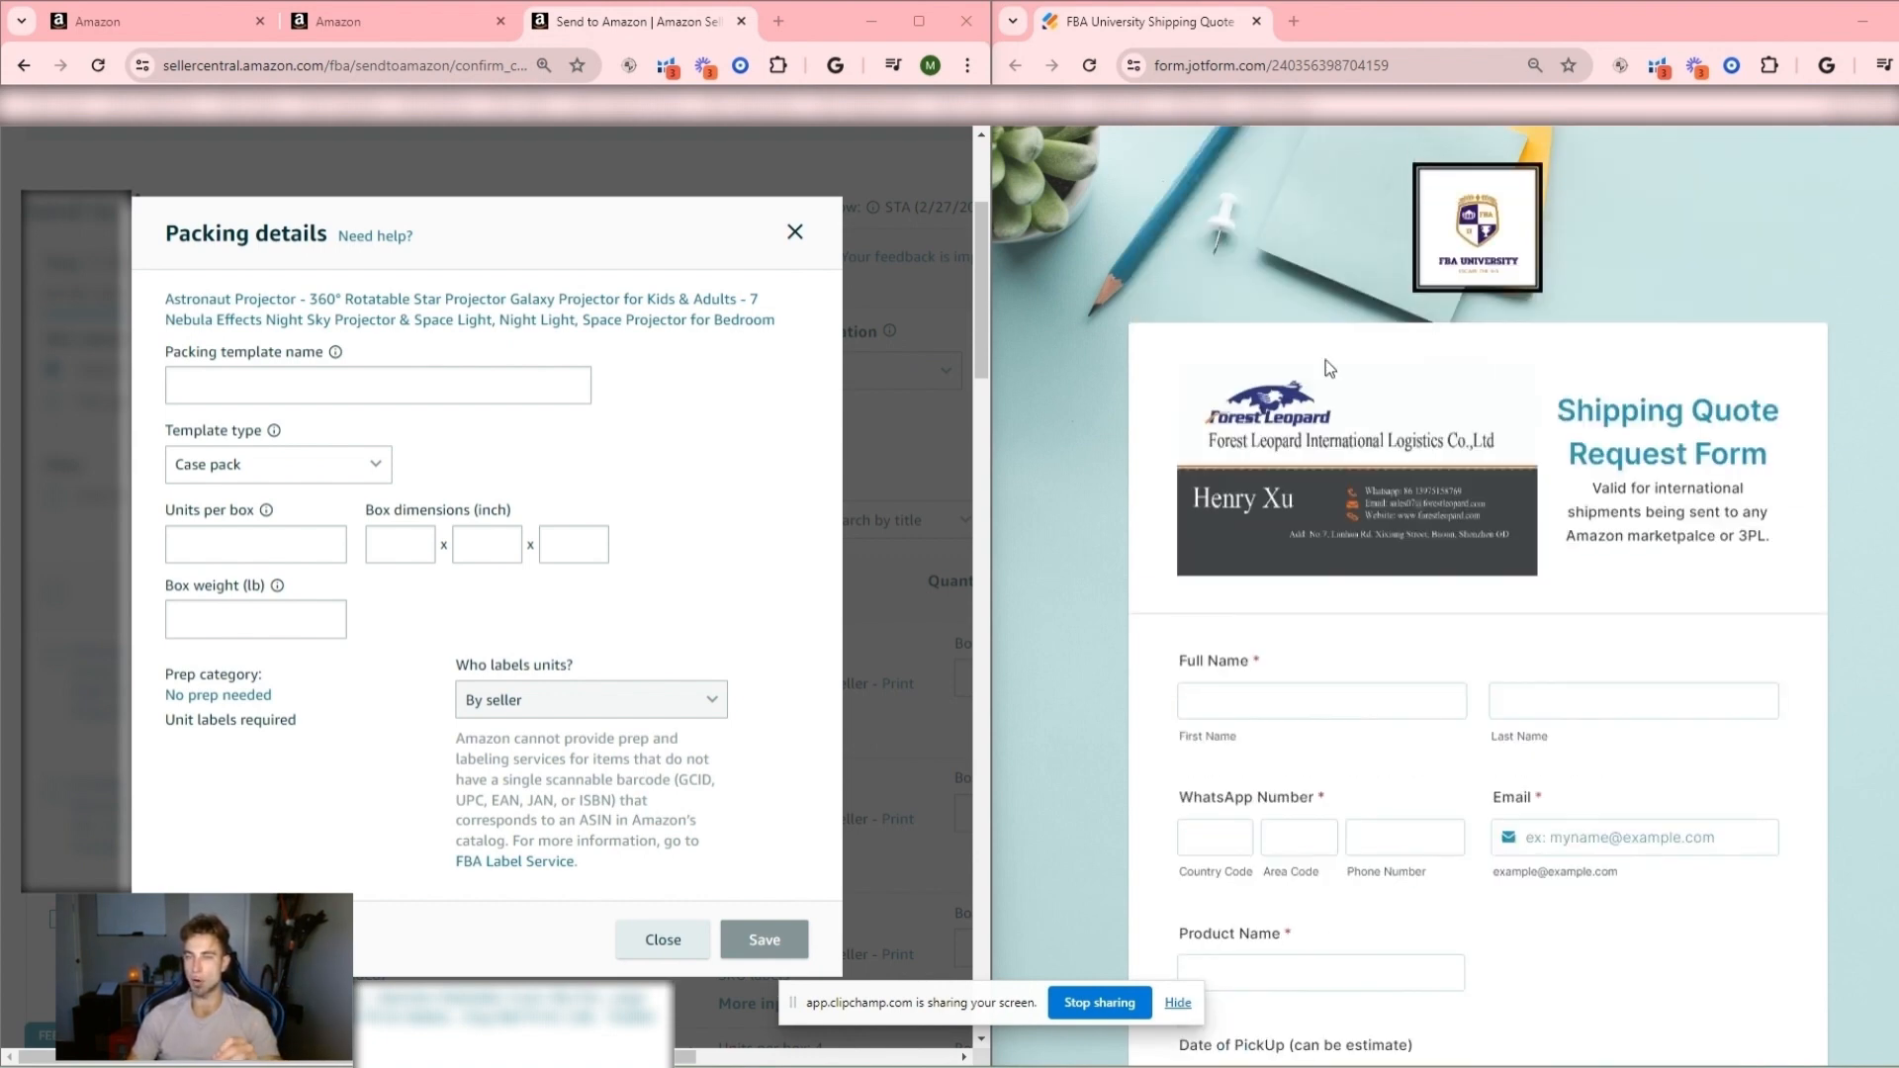
pyautogui.scroll(-6, 1430, 366)
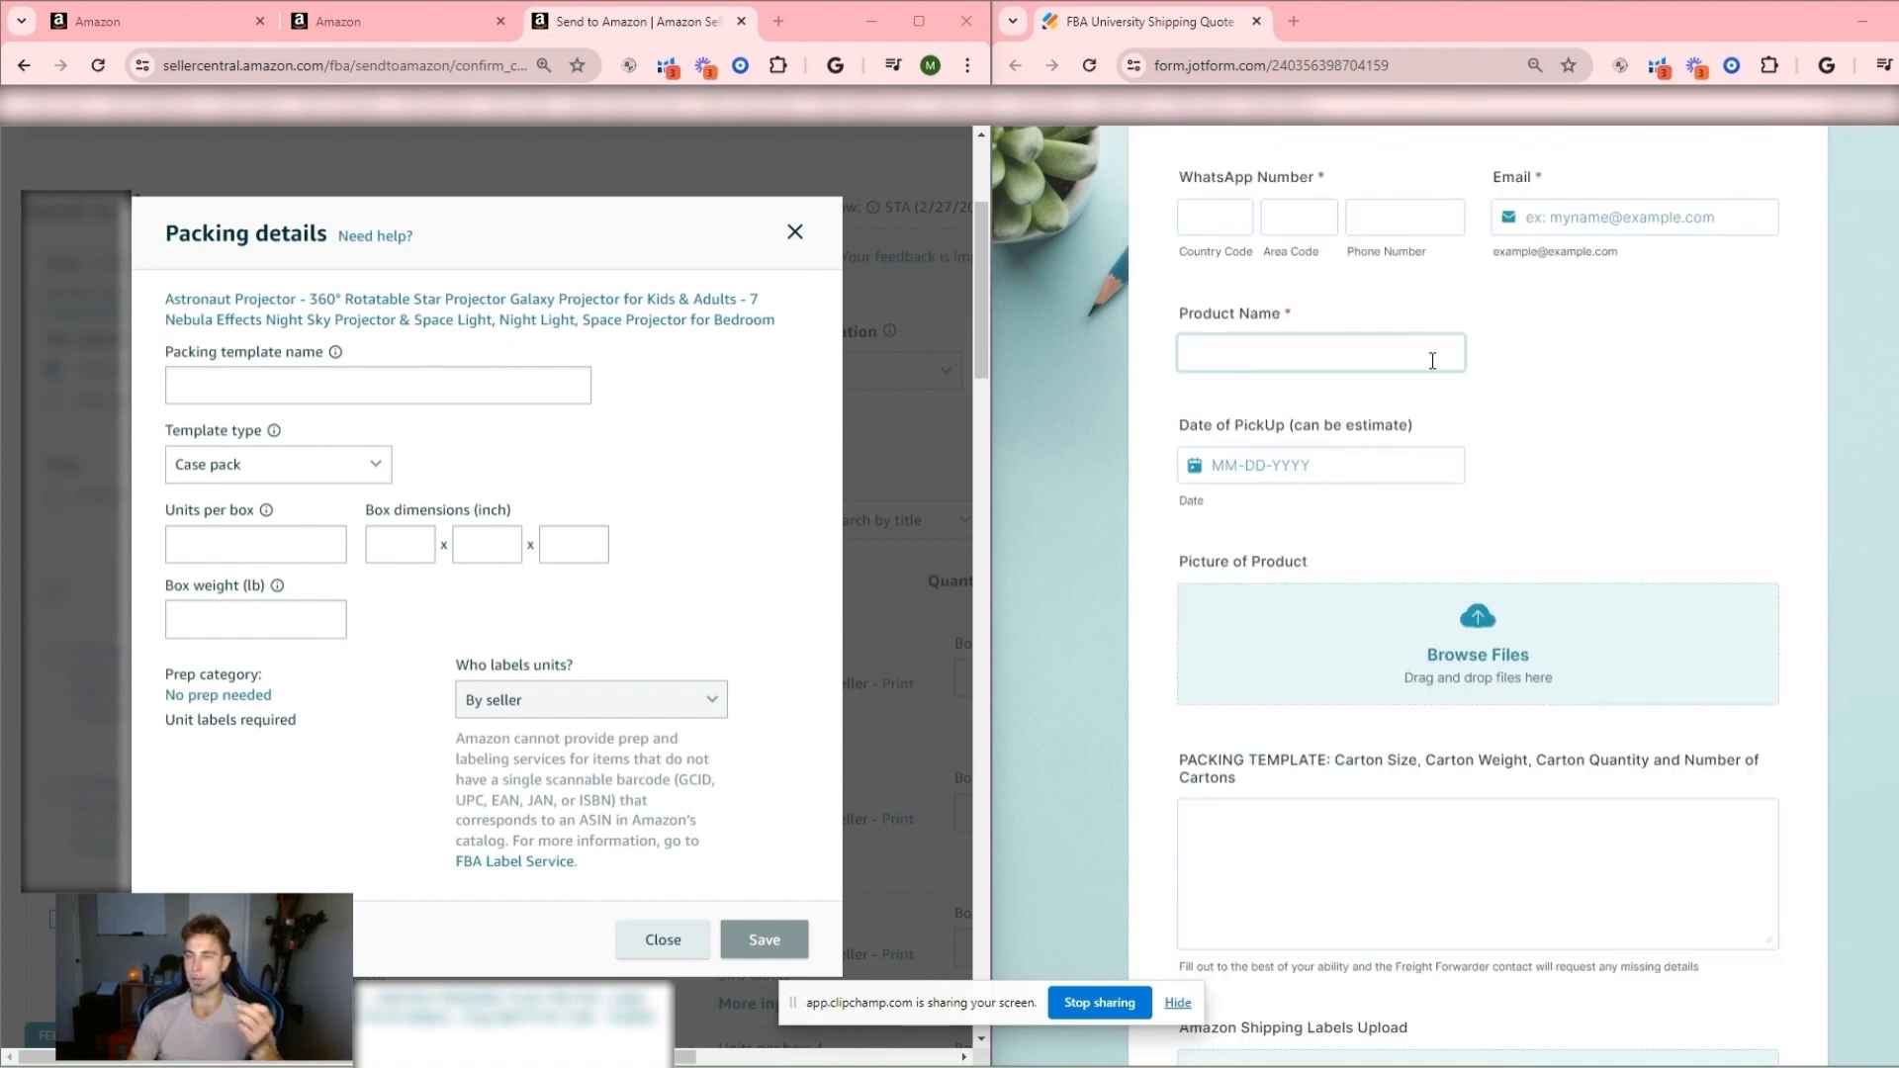
pyautogui.scroll(4, 1433, 360)
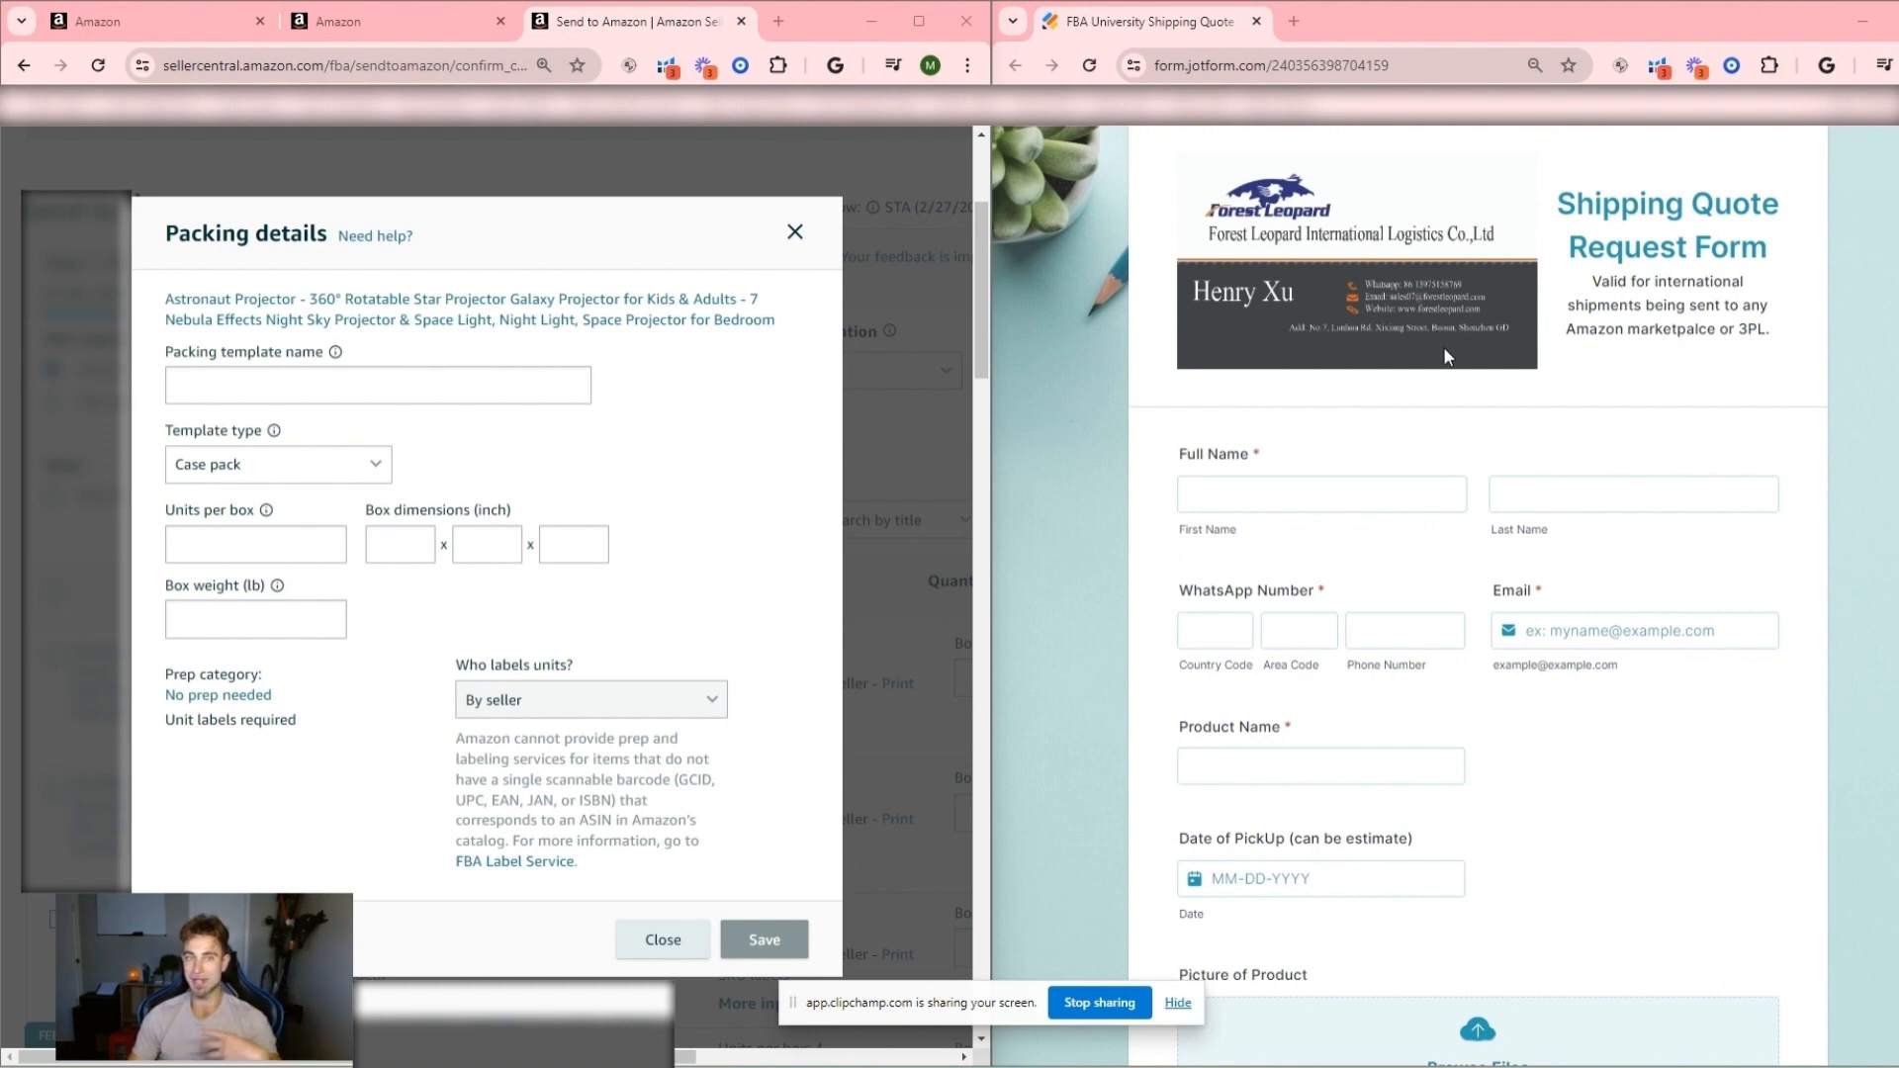
# - Review the quote request form down to its packing template field, enlarge the page, and highlight the carton size item in the label
pyautogui.scroll(-8, 1445, 356)
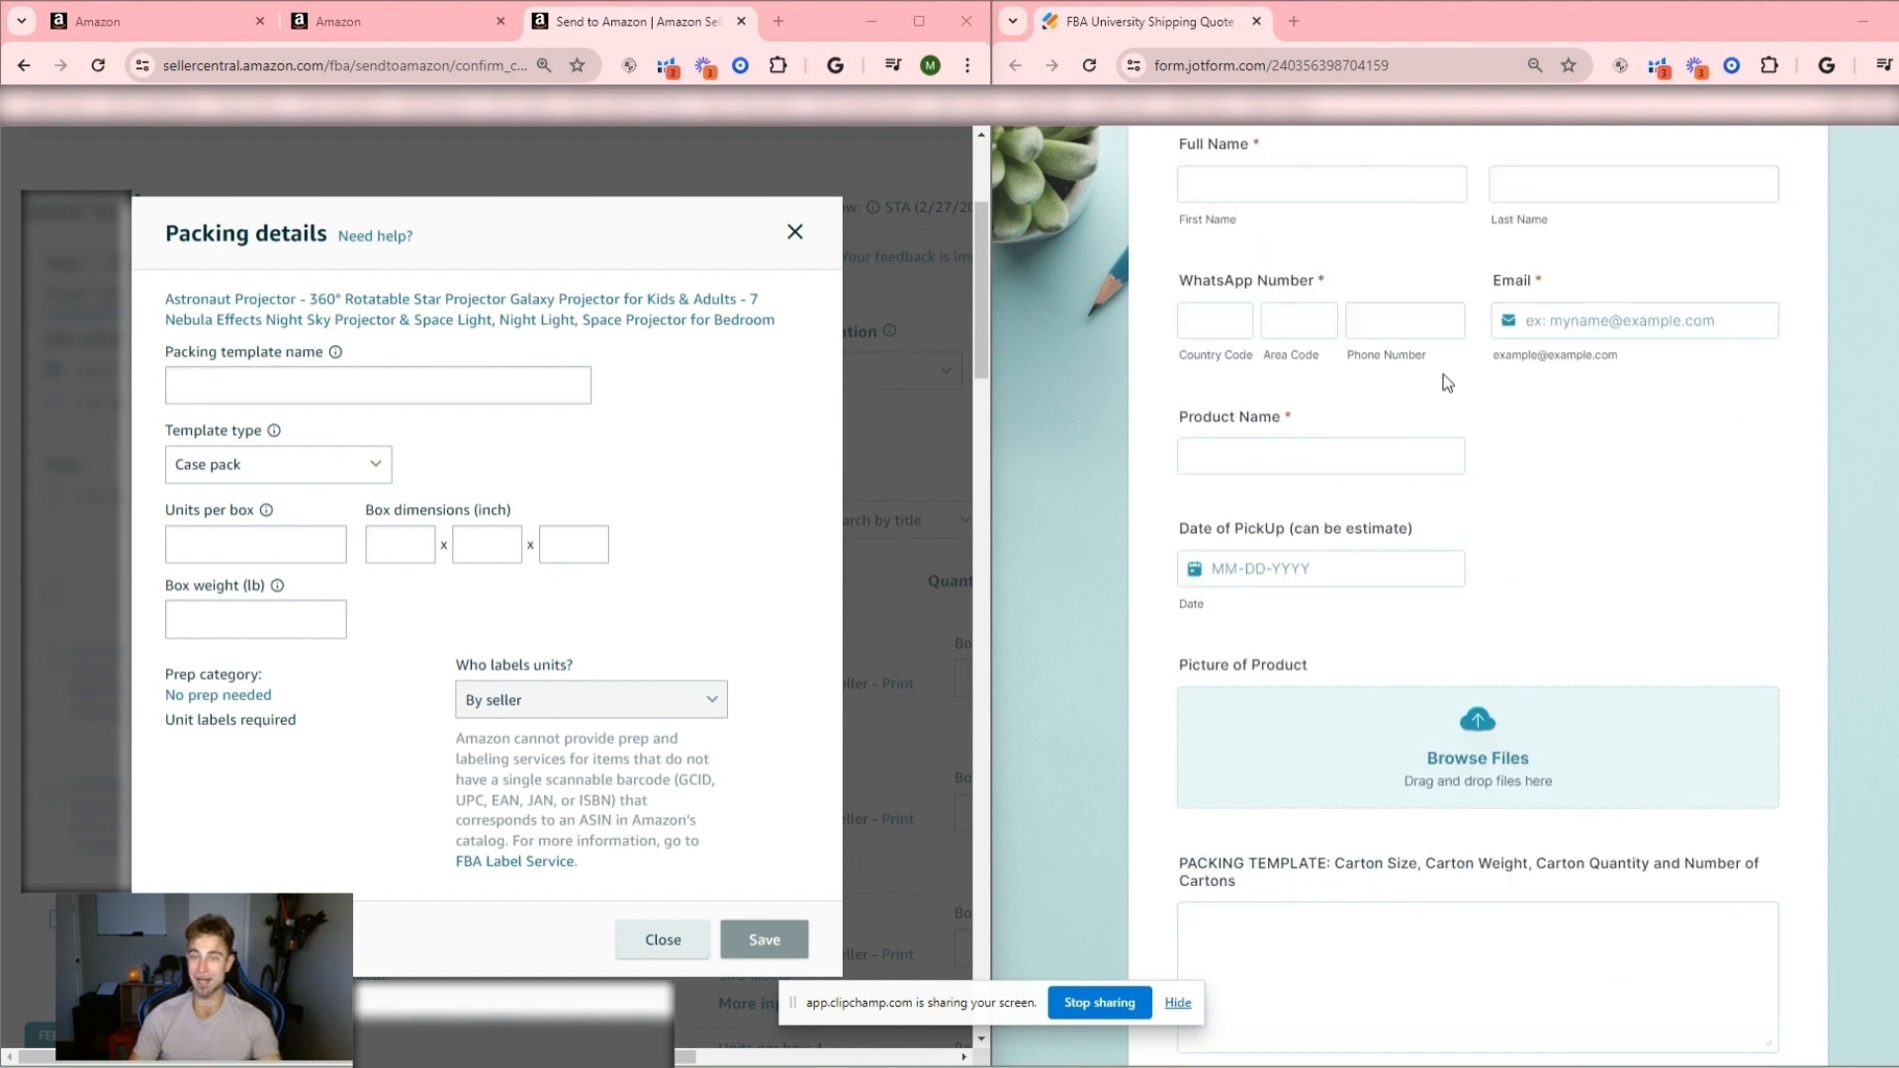
pyautogui.scroll(3, 1444, 362)
pyautogui.scroll(-3, 1280, 515)
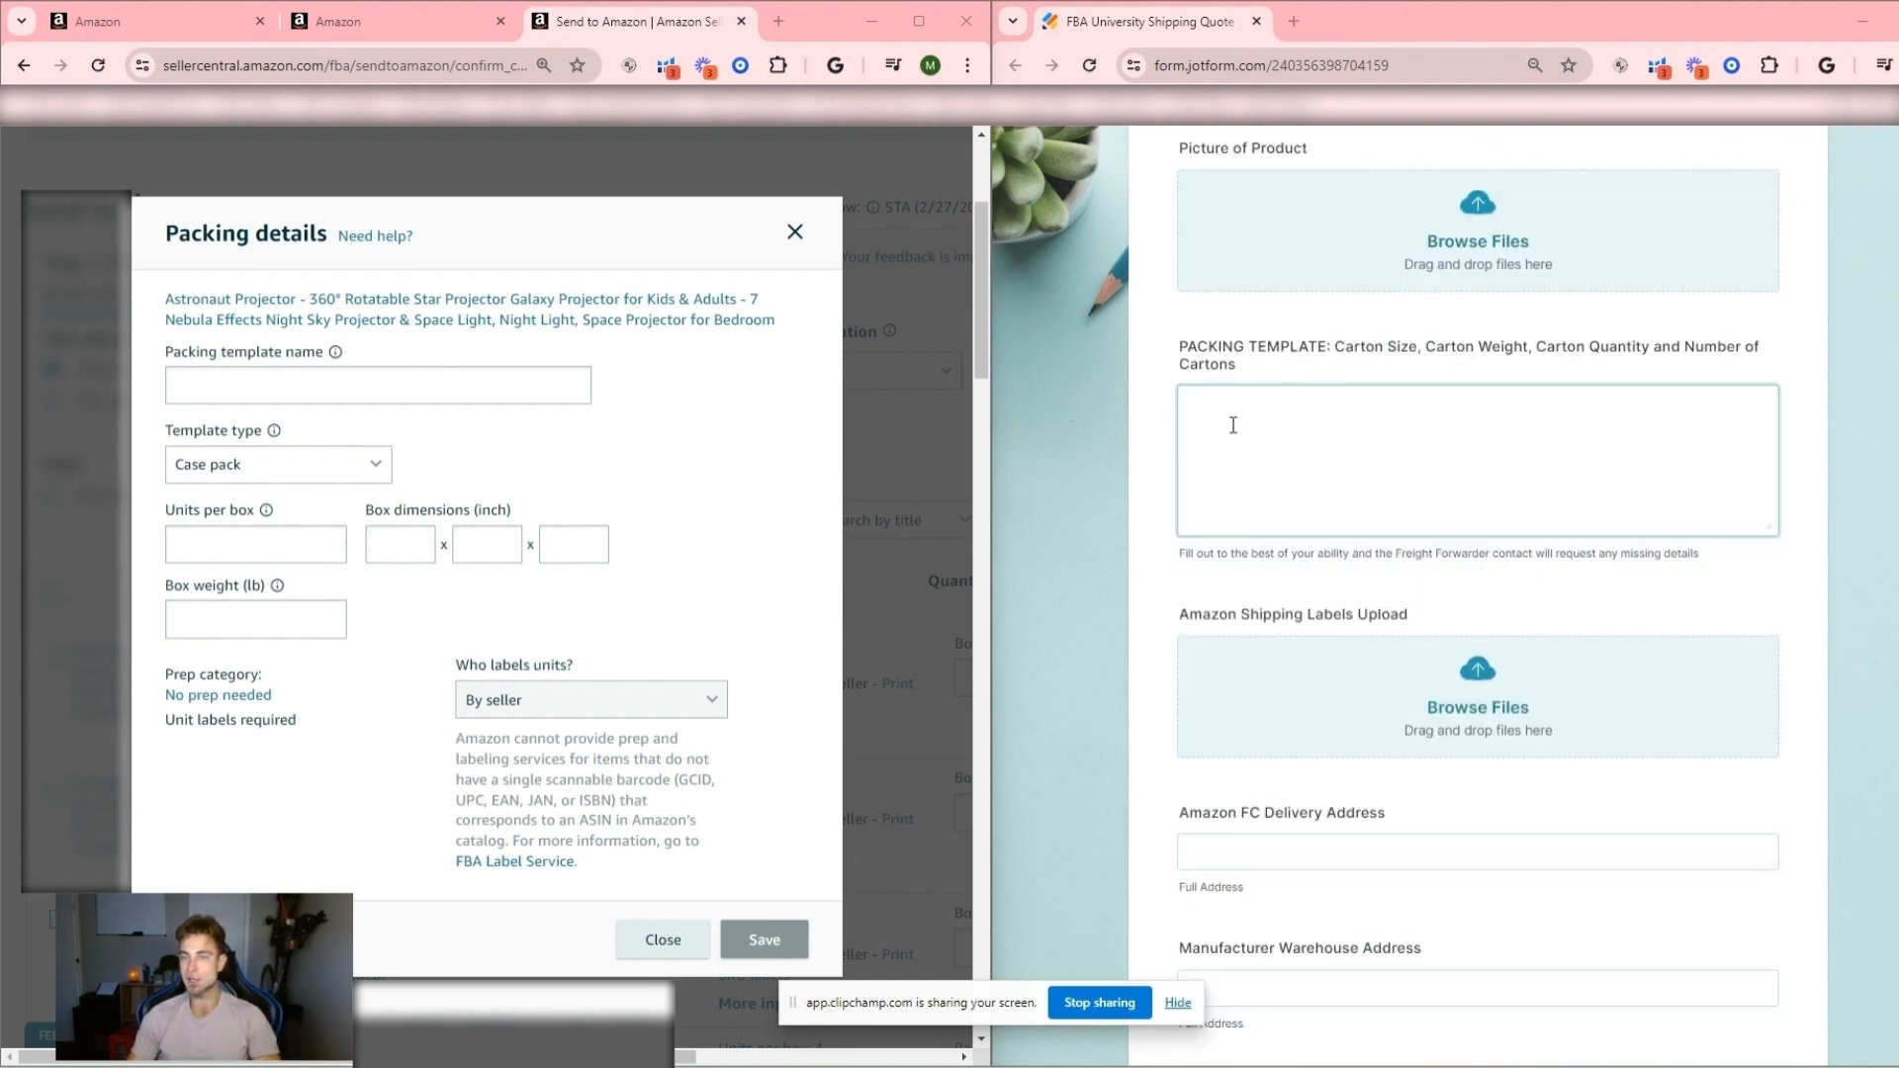
pyautogui.hotkey('ctrl', '+')
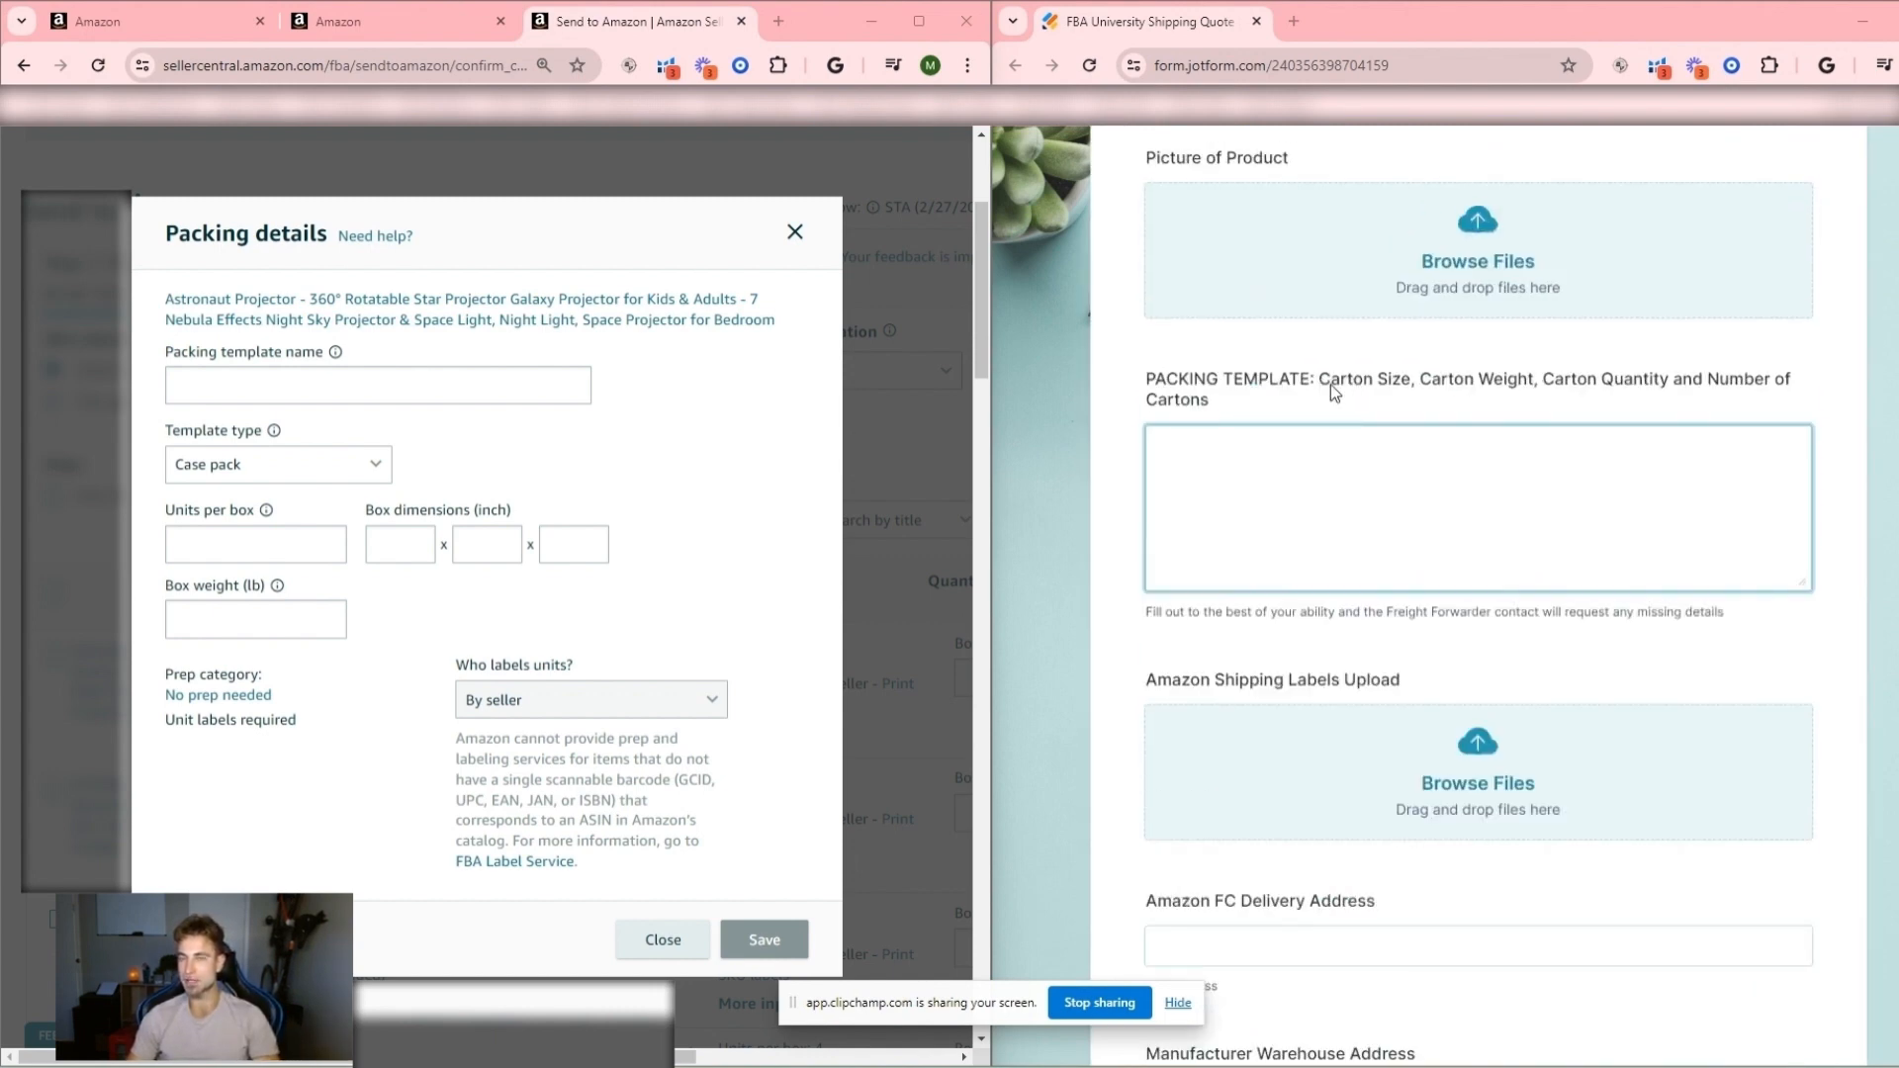
pyautogui.moveTo(1330, 384); pyautogui.dragTo(1421, 392)
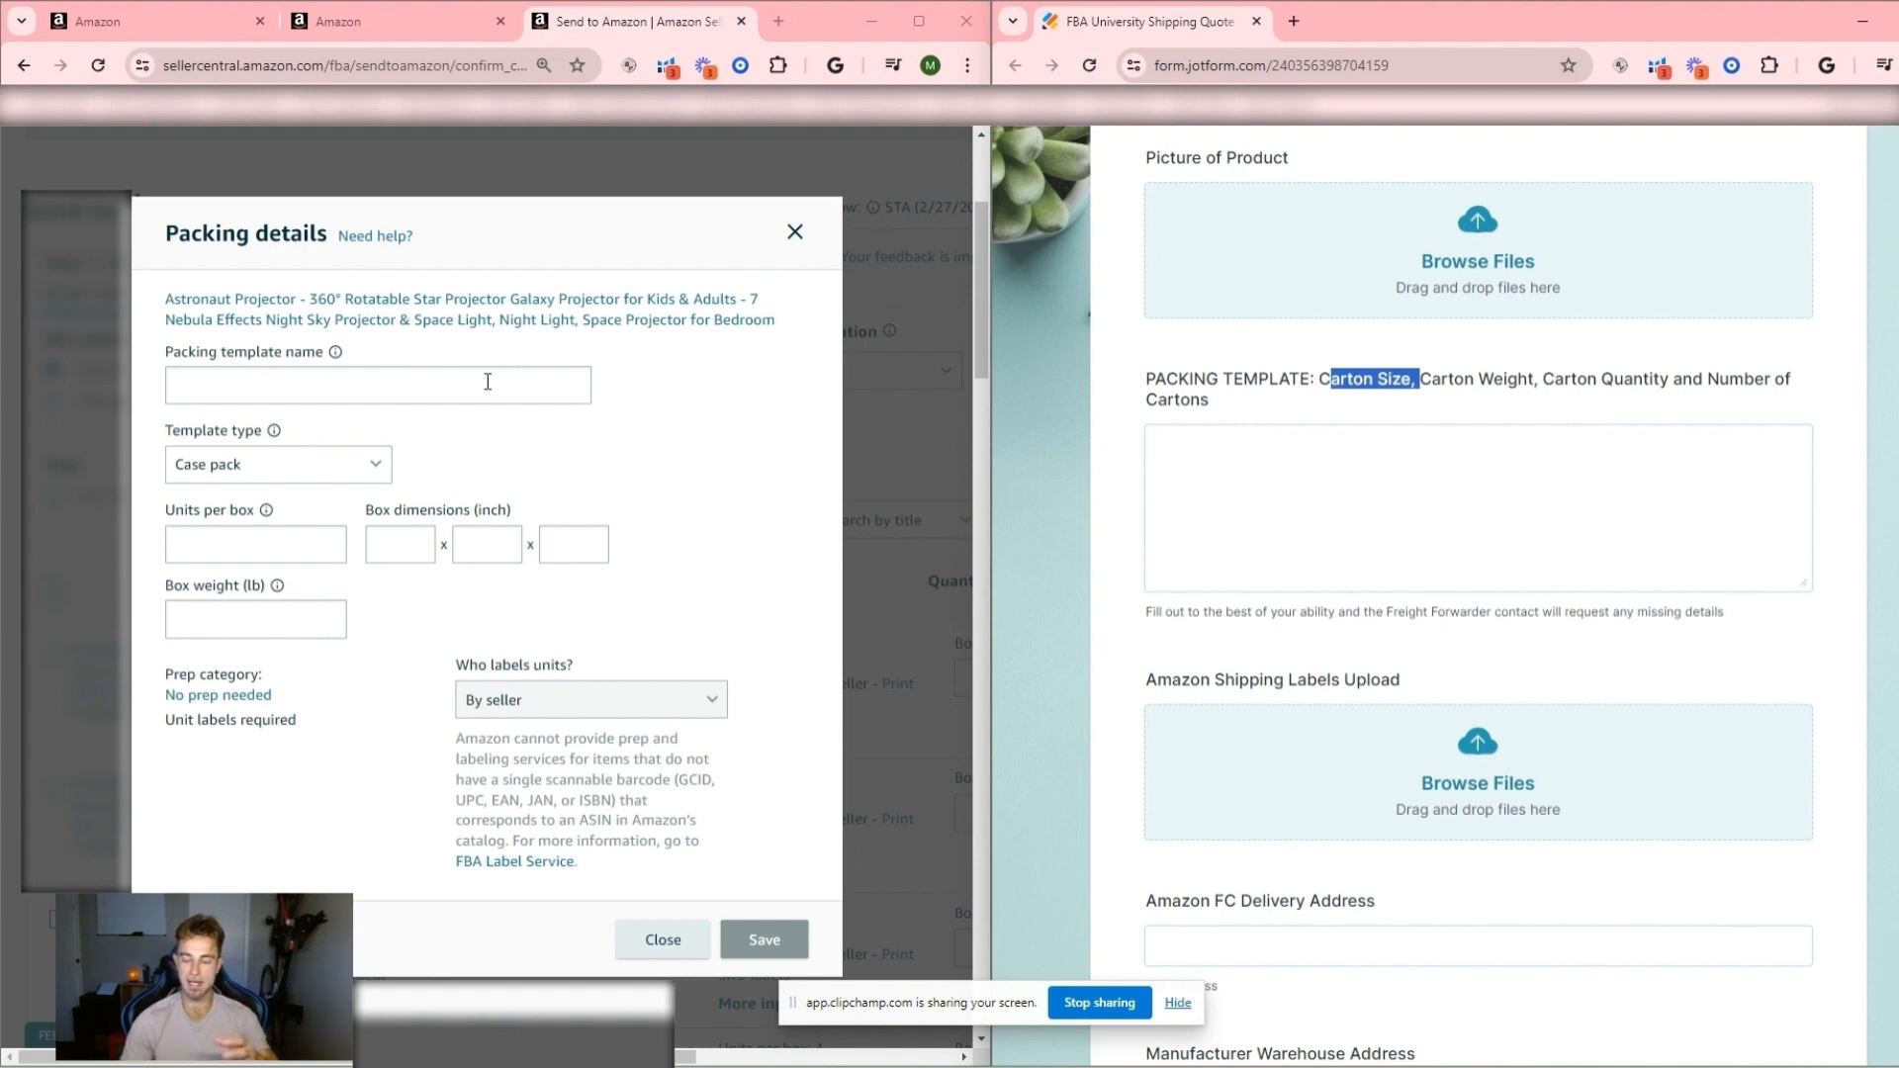
# - Divide 300 by 10 in Calculator, clear the entry, and move its window off the packing details dialog
pyautogui.moveTo(1041, 235); pyautogui.dragTo(629, 188)
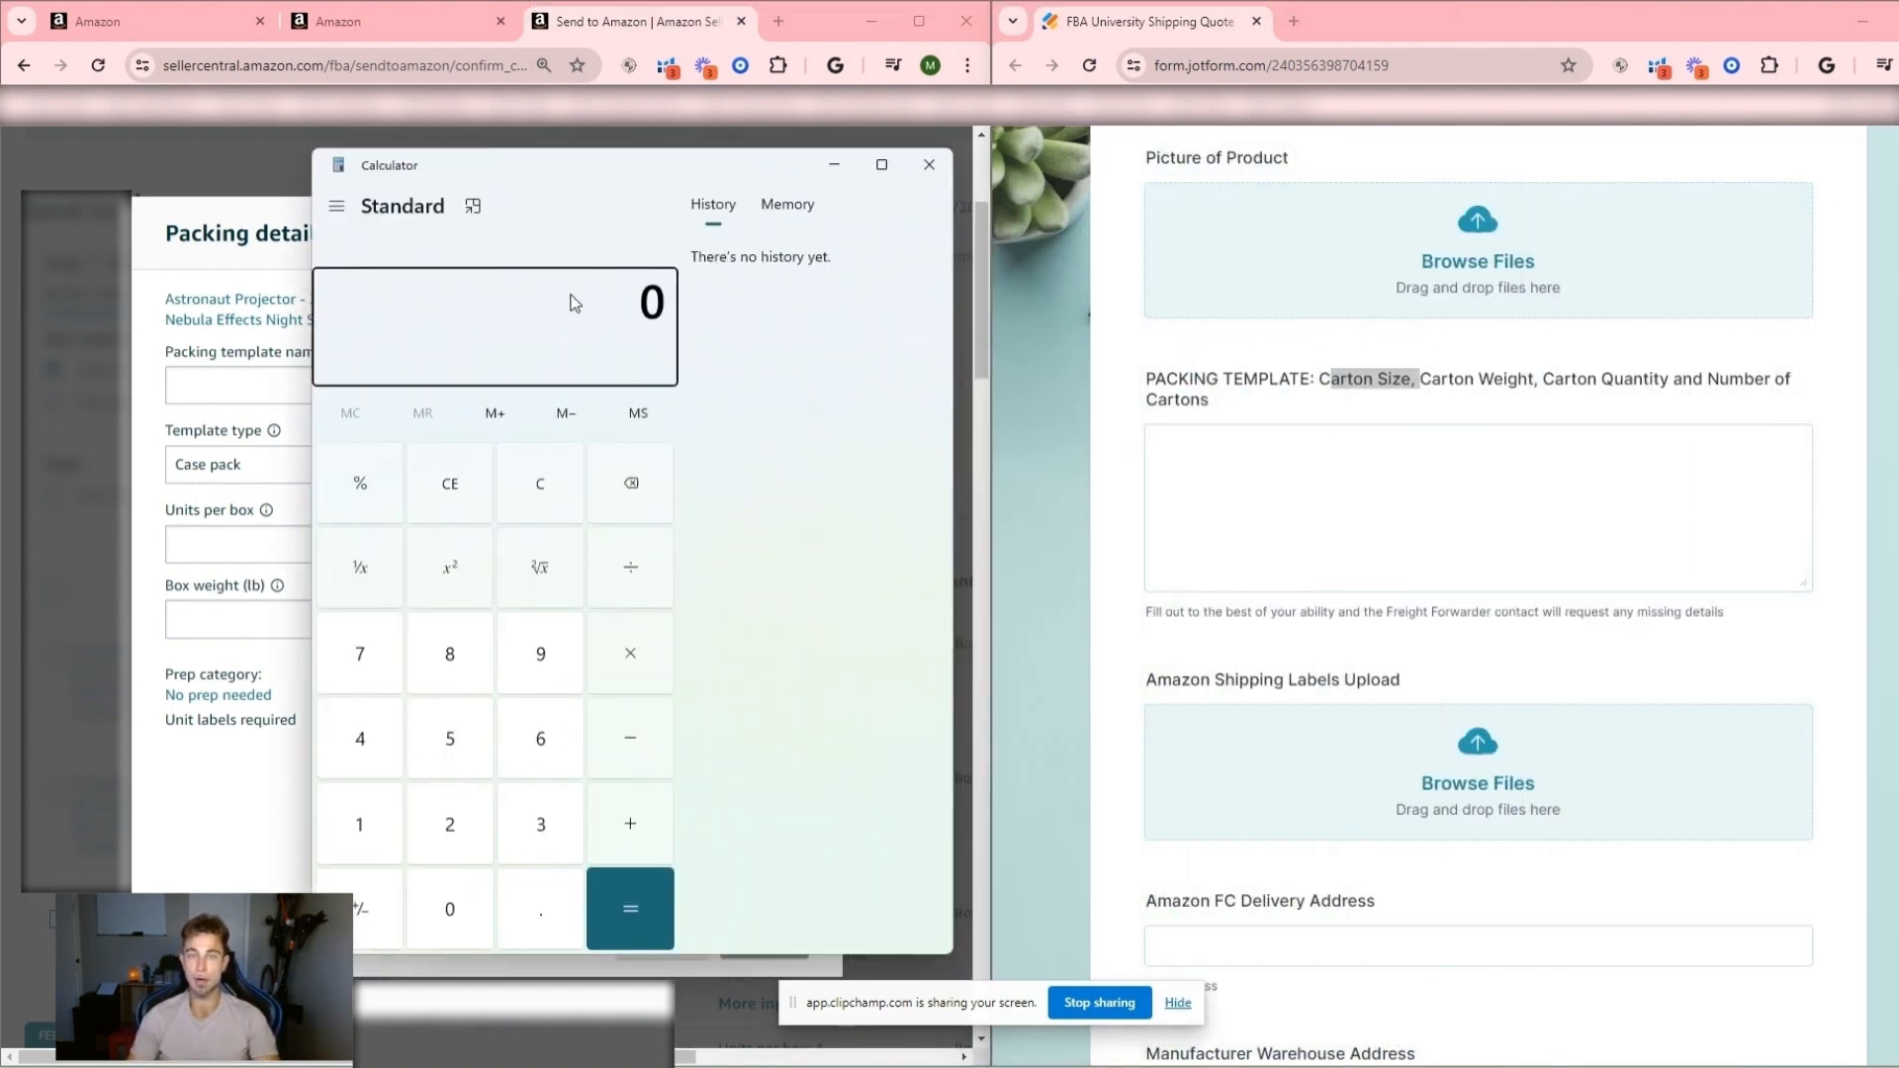
pyautogui.write('300/10')
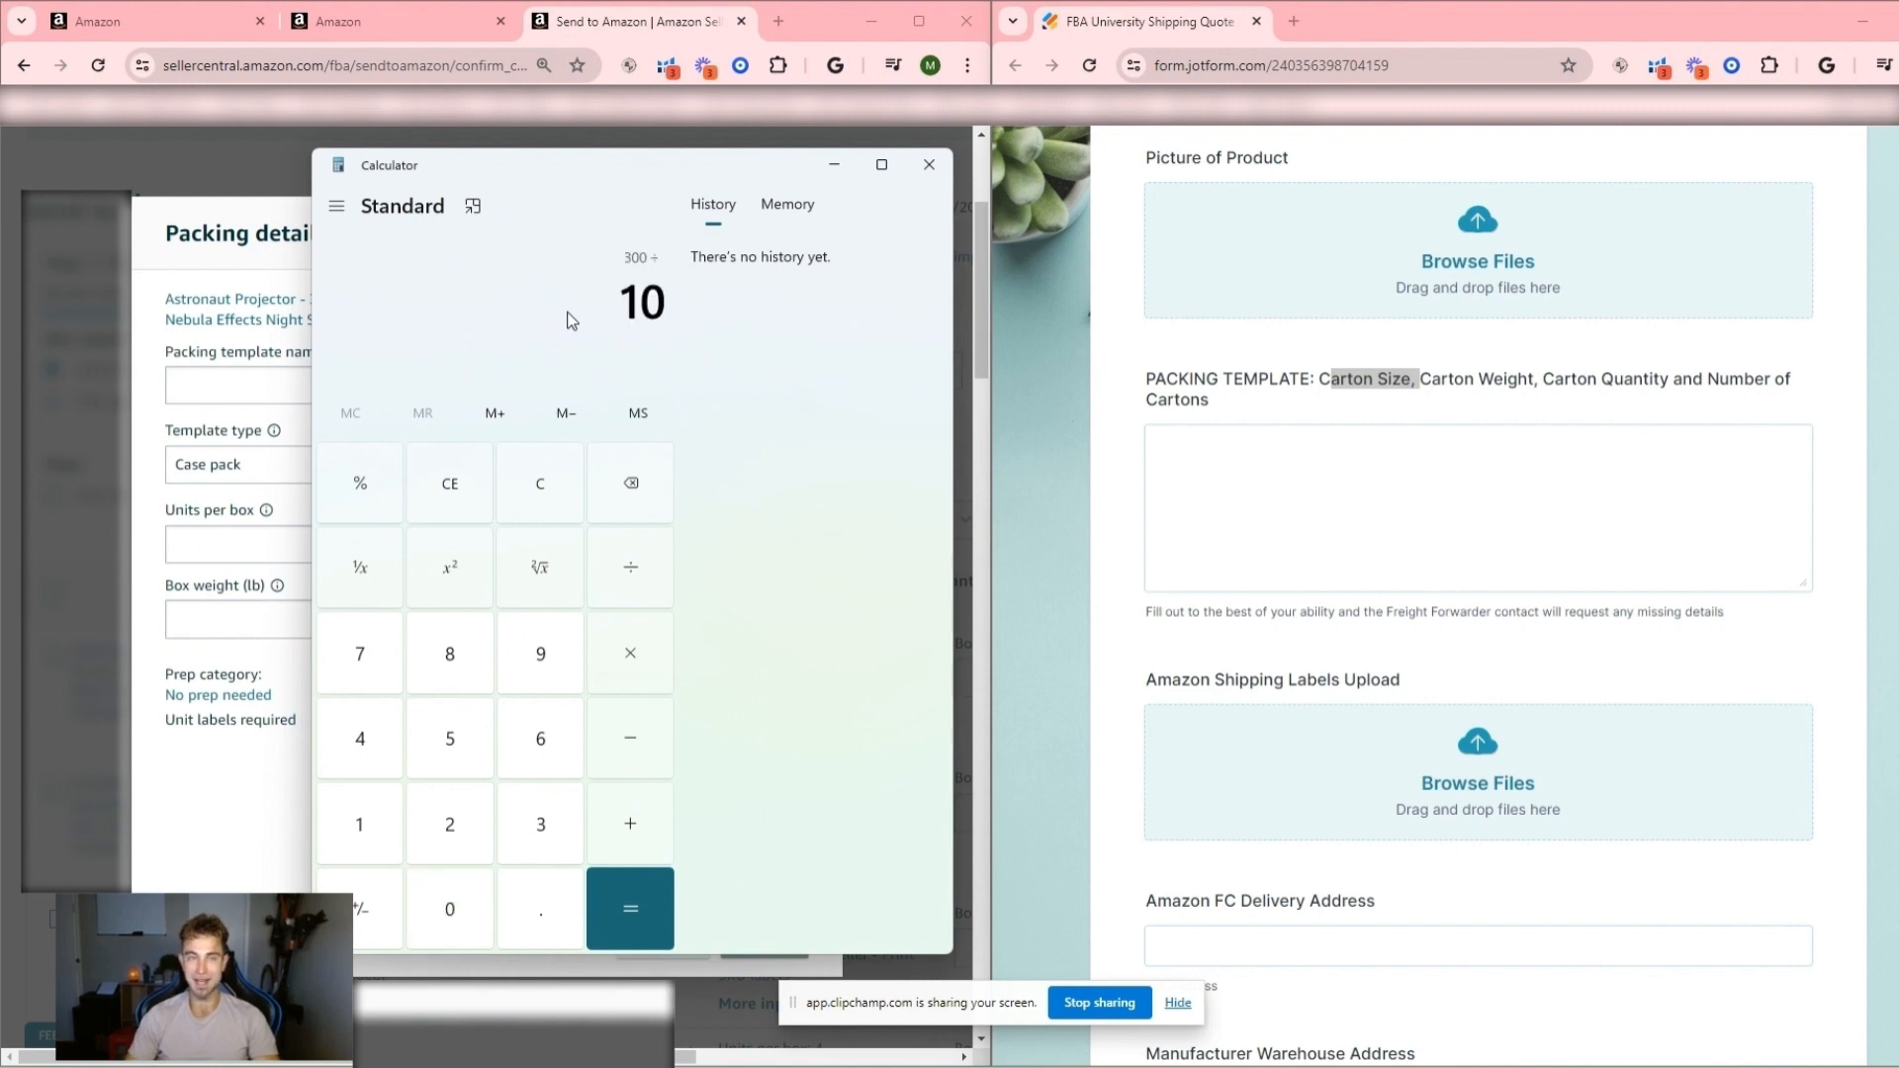
pyautogui.press('Return')
pyautogui.click(1395, 455)
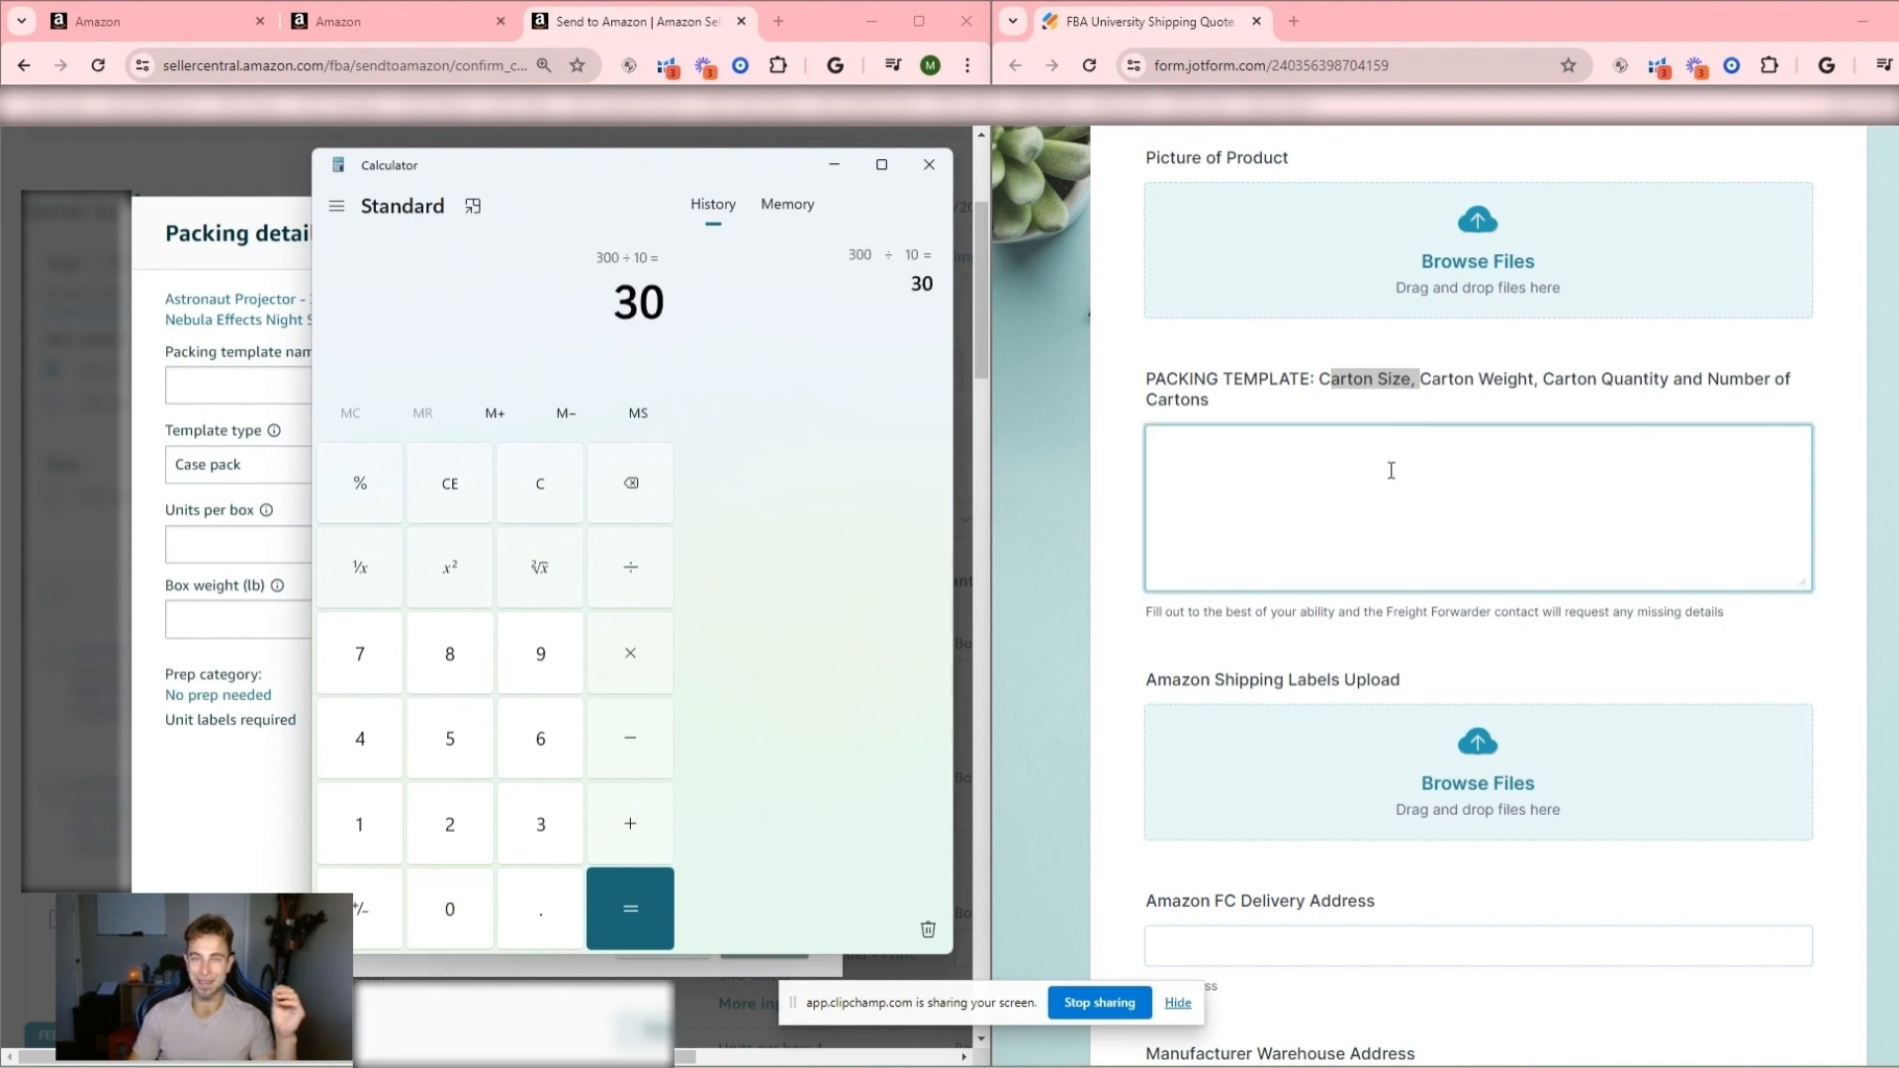
pyautogui.click(663, 307)
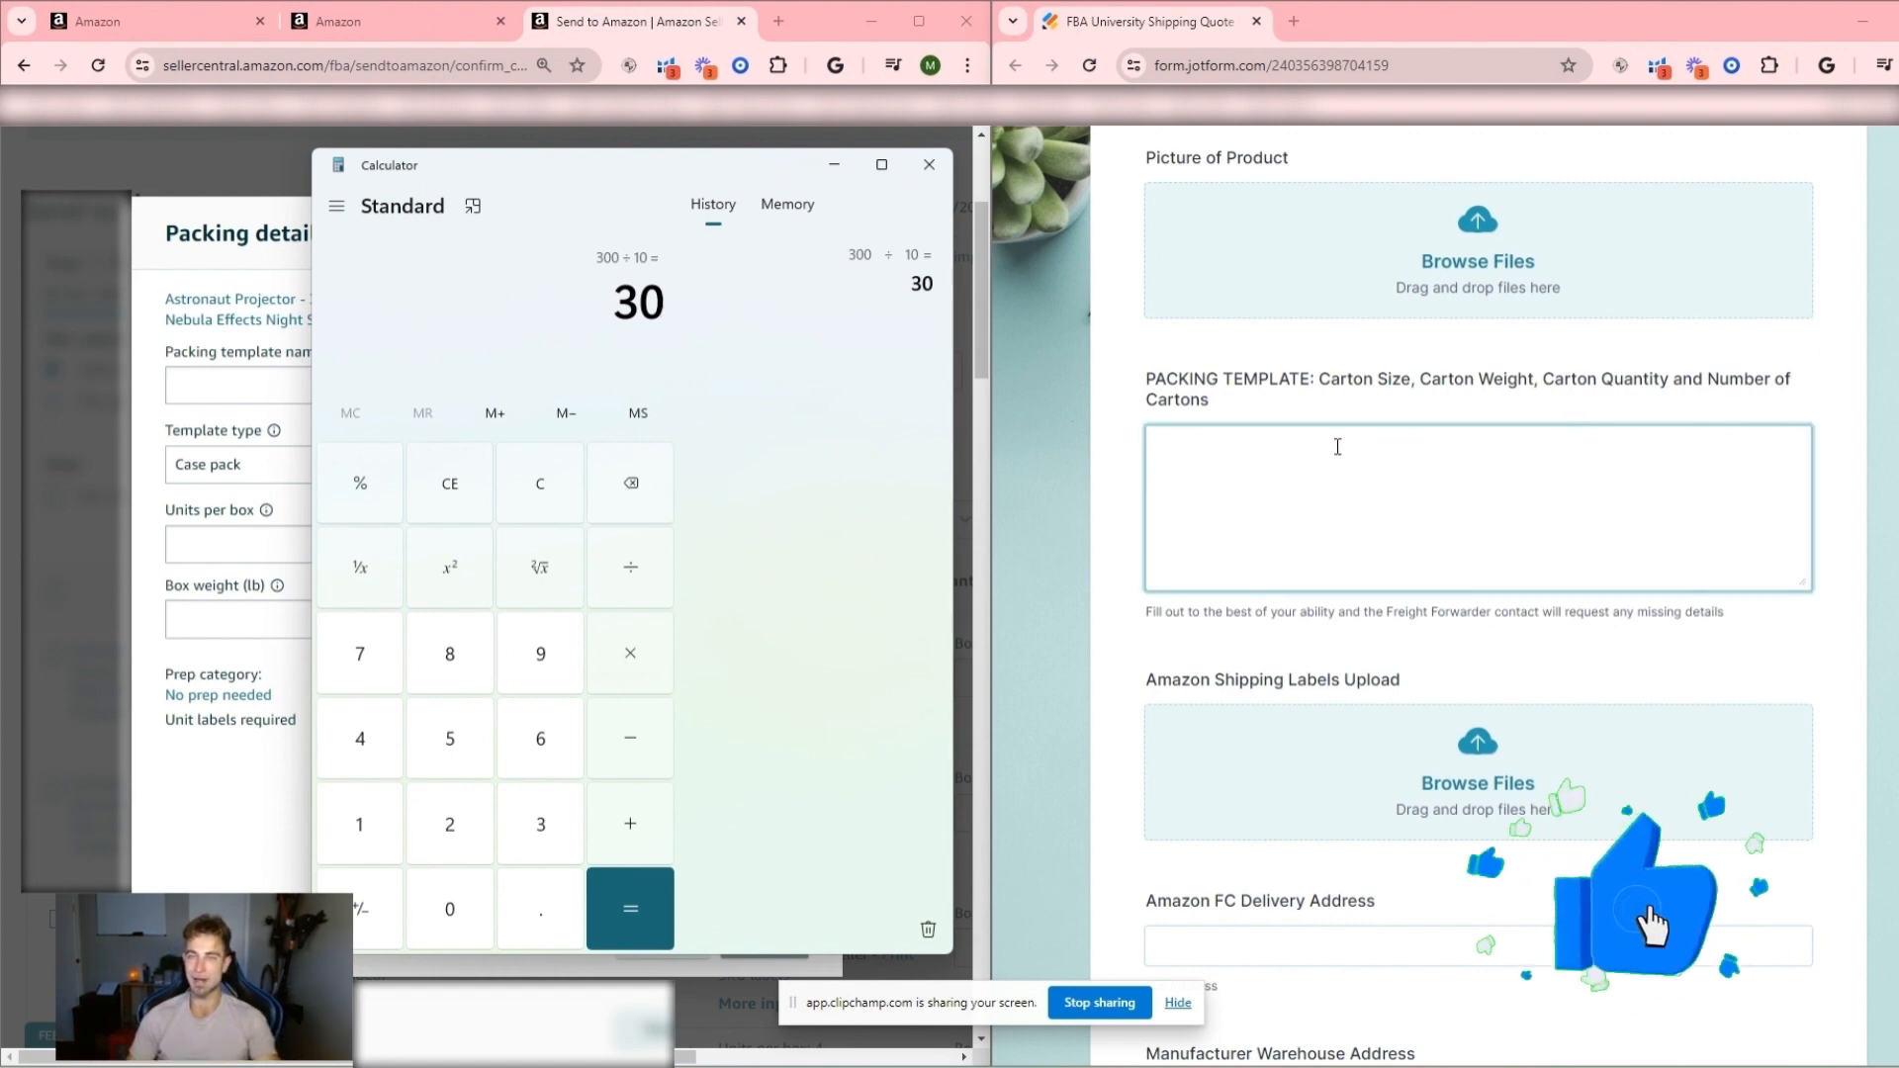
pyautogui.press('Escape')
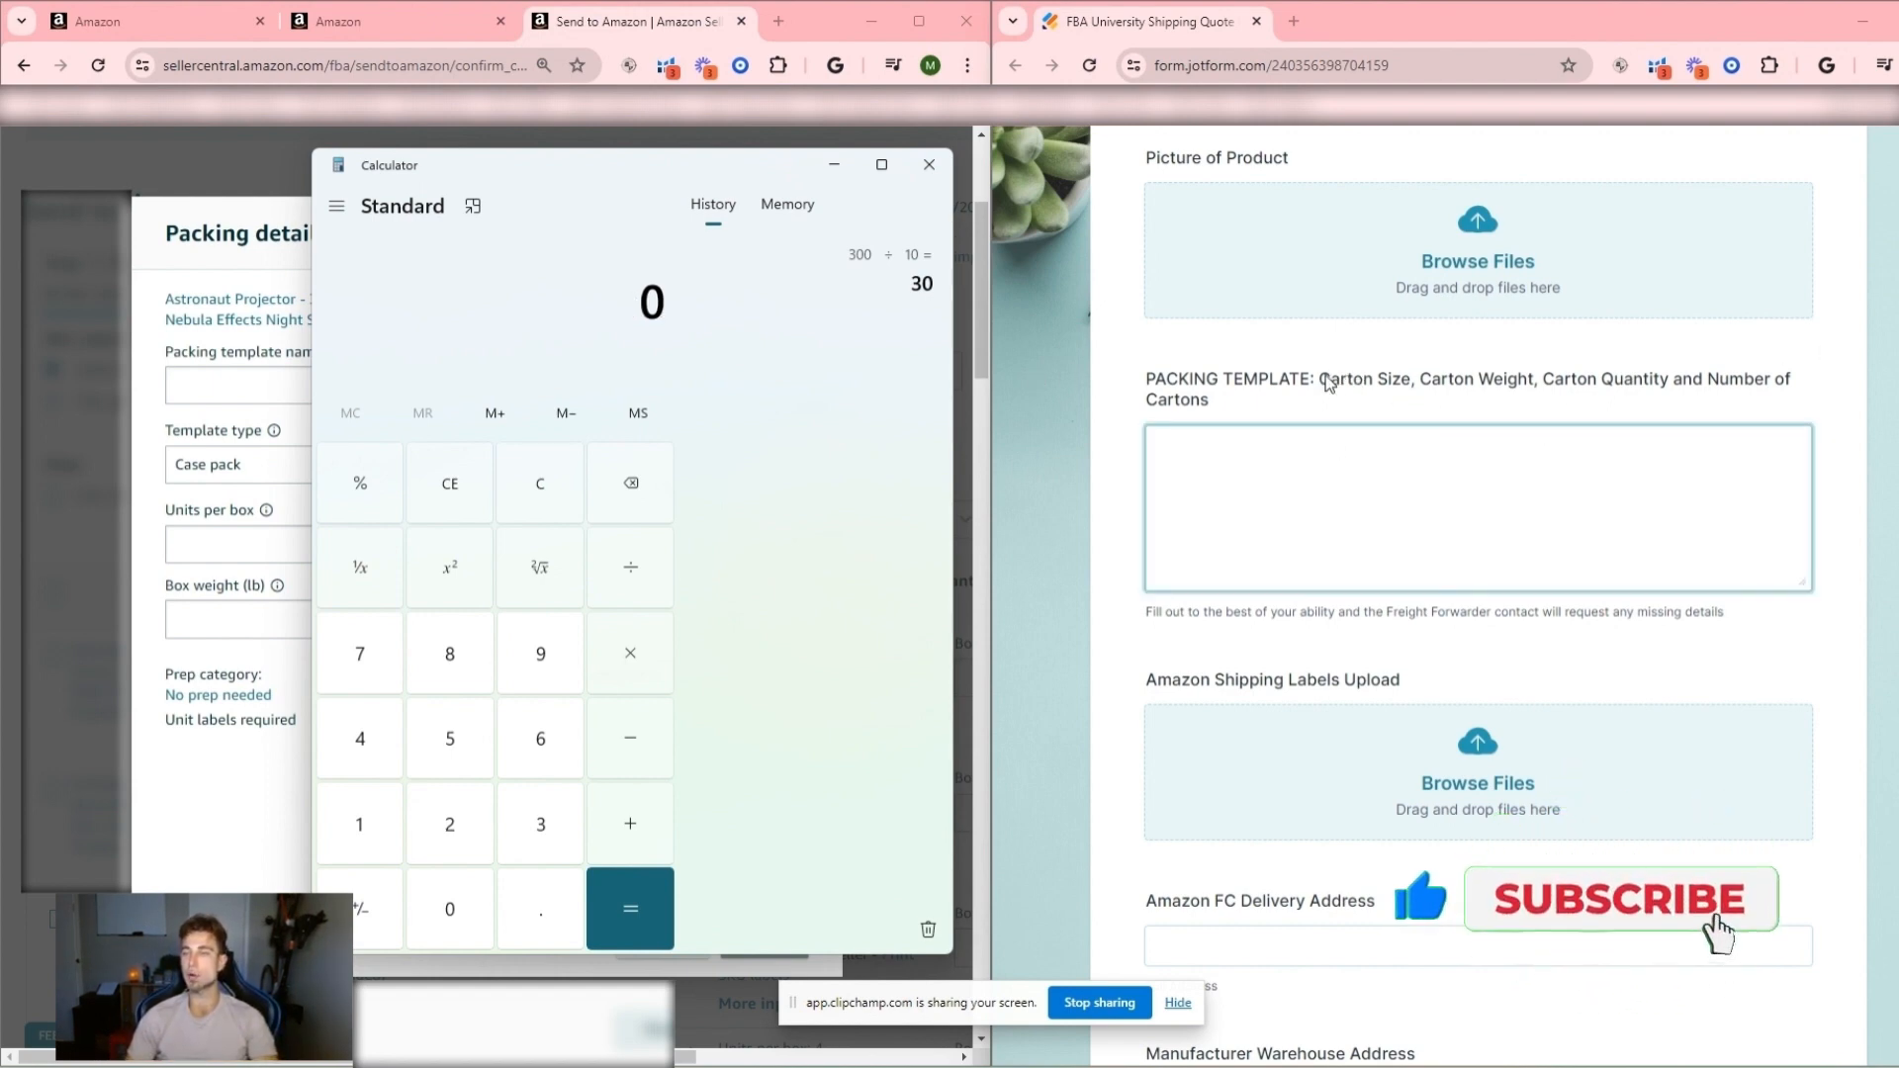
pyautogui.moveTo(1320, 379); pyautogui.dragTo(1414, 380)
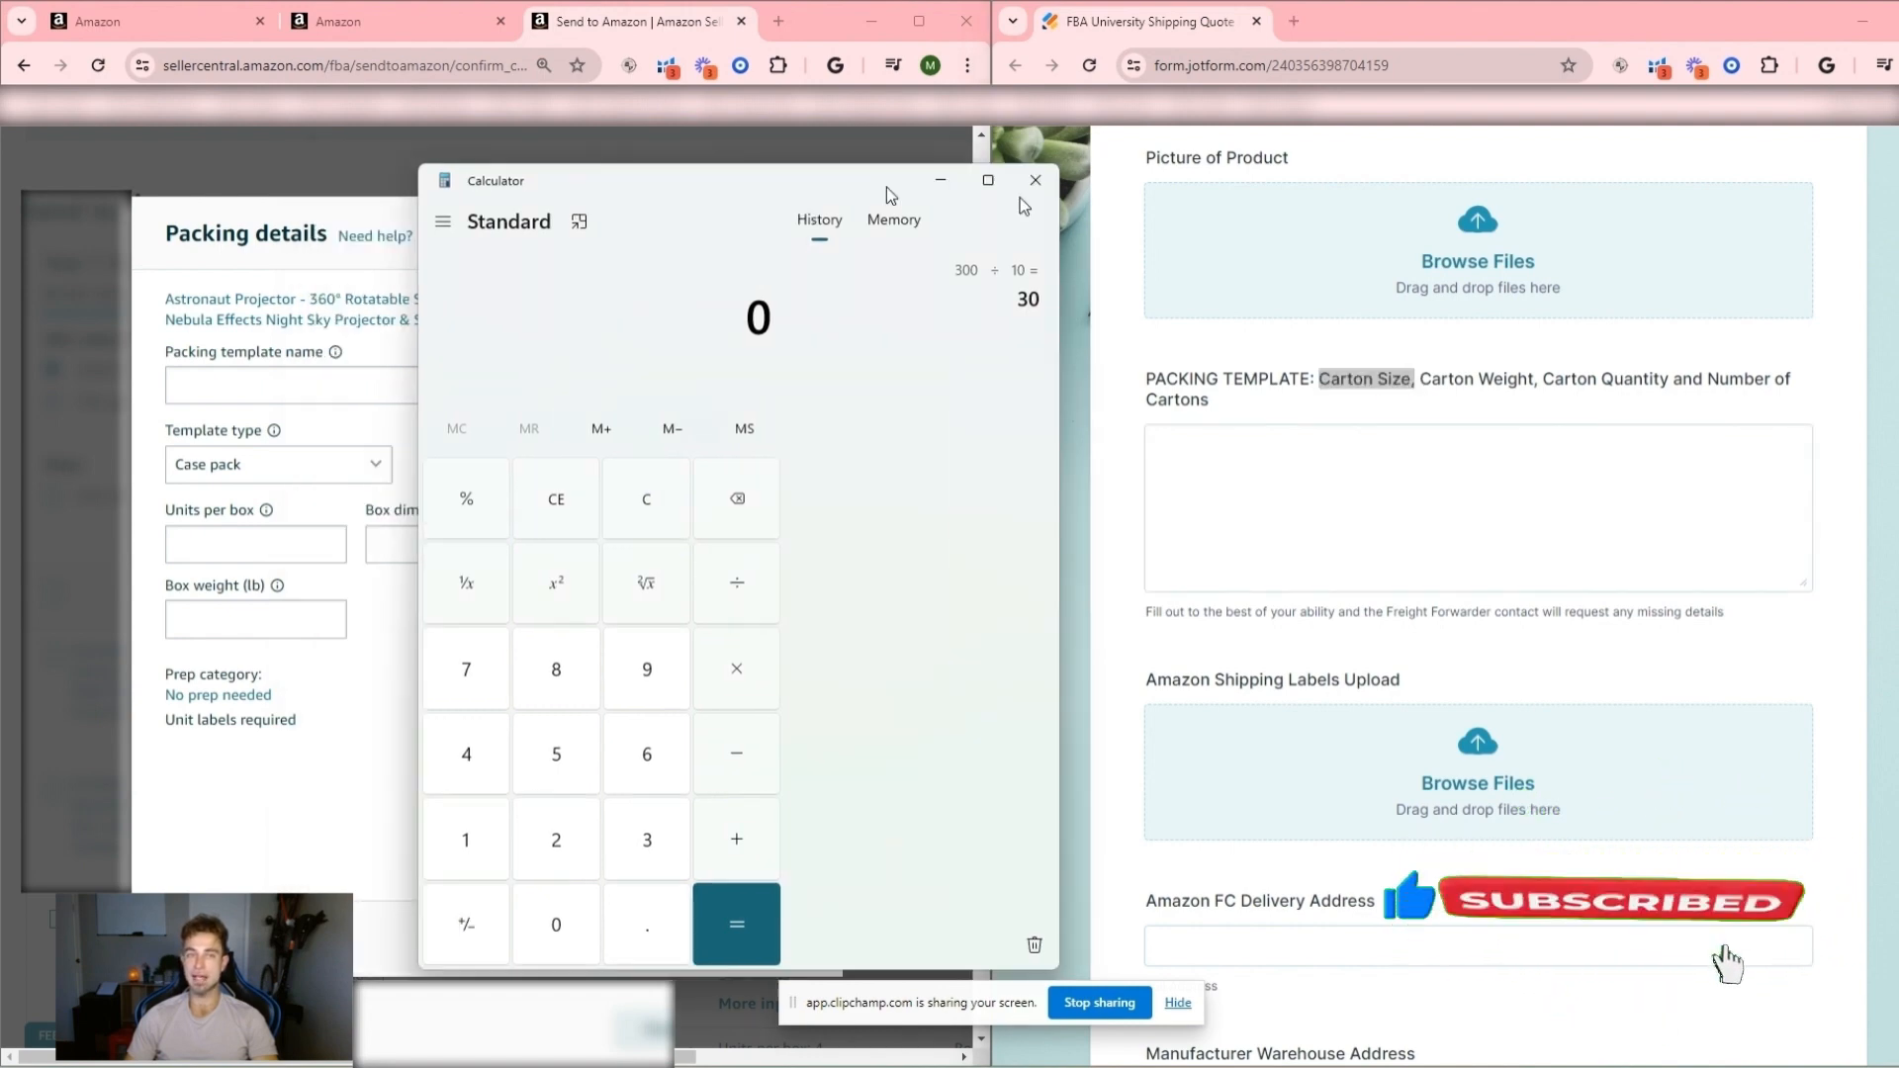
pyautogui.moveTo(886, 187); pyautogui.dragTo(1880, 677)
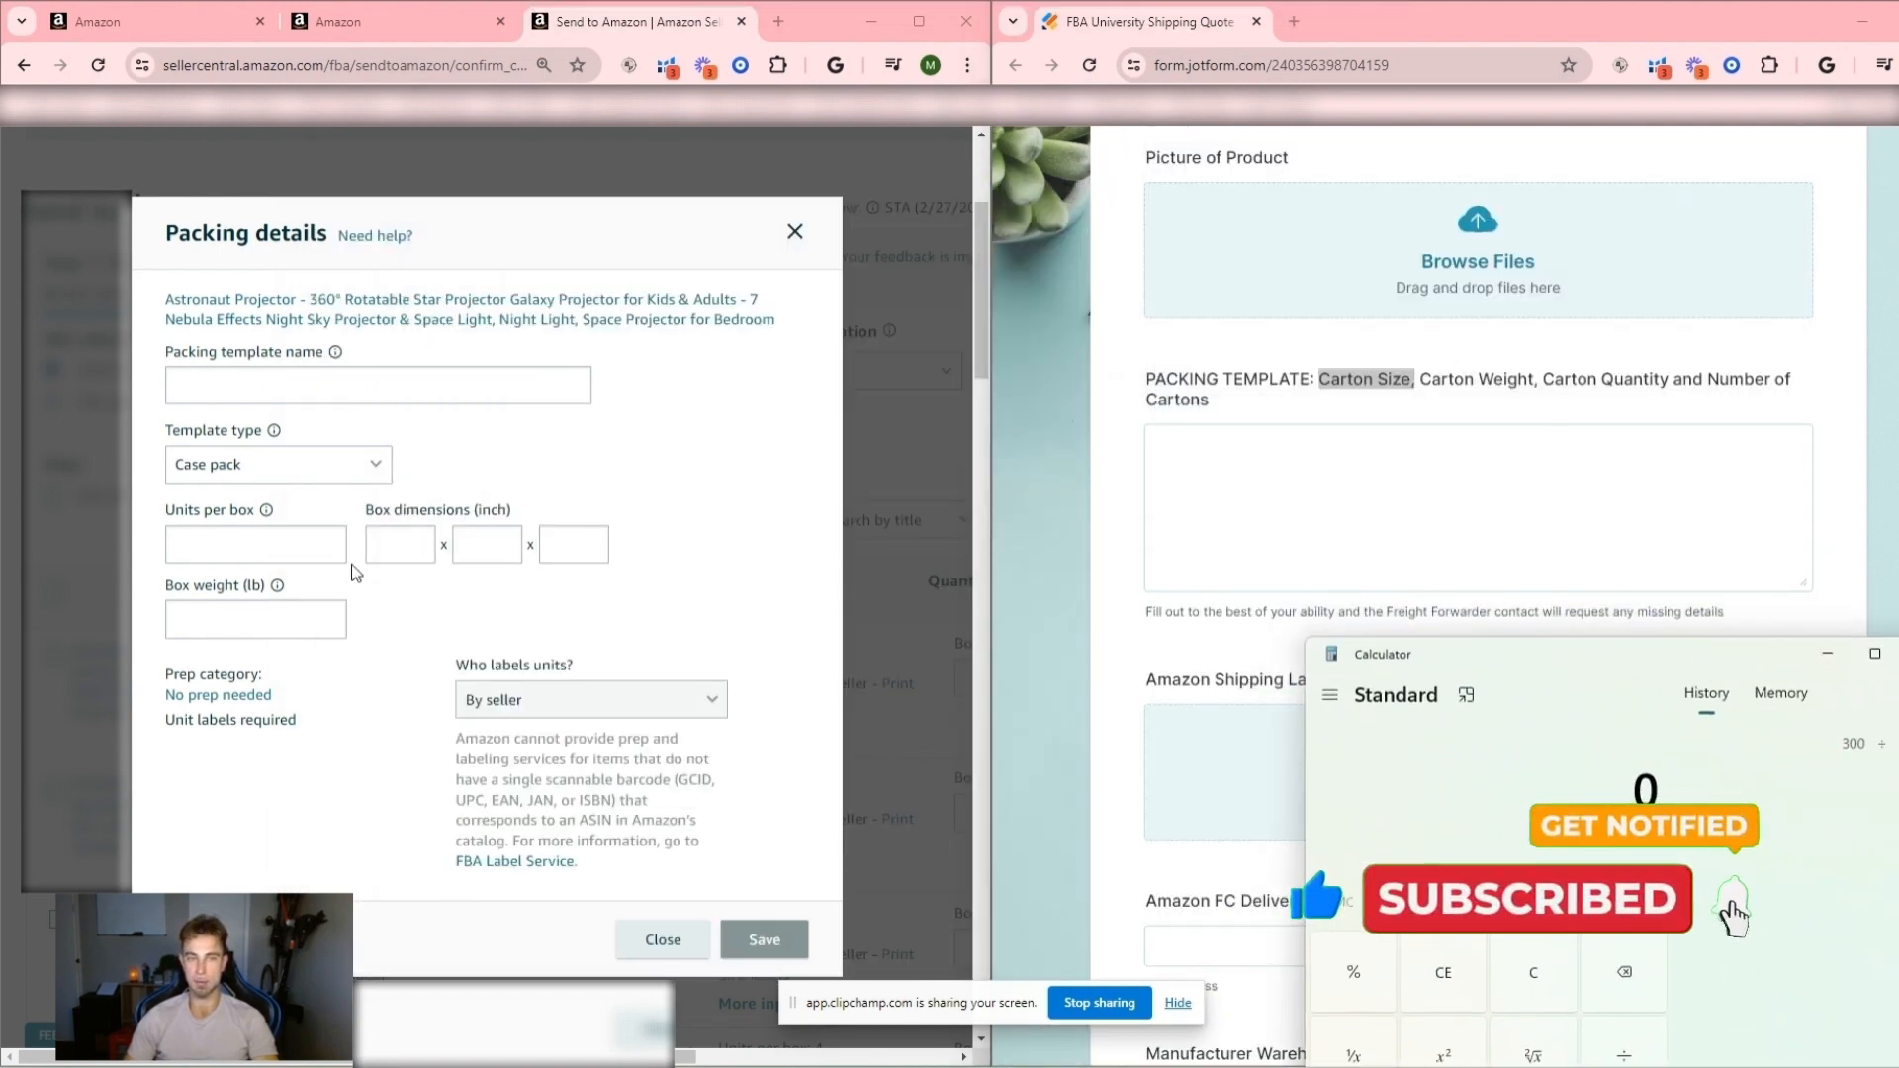
# - Name the packing template Star and set the units per box to 10
pyautogui.click(208, 544)
pyautogui.click(392, 542)
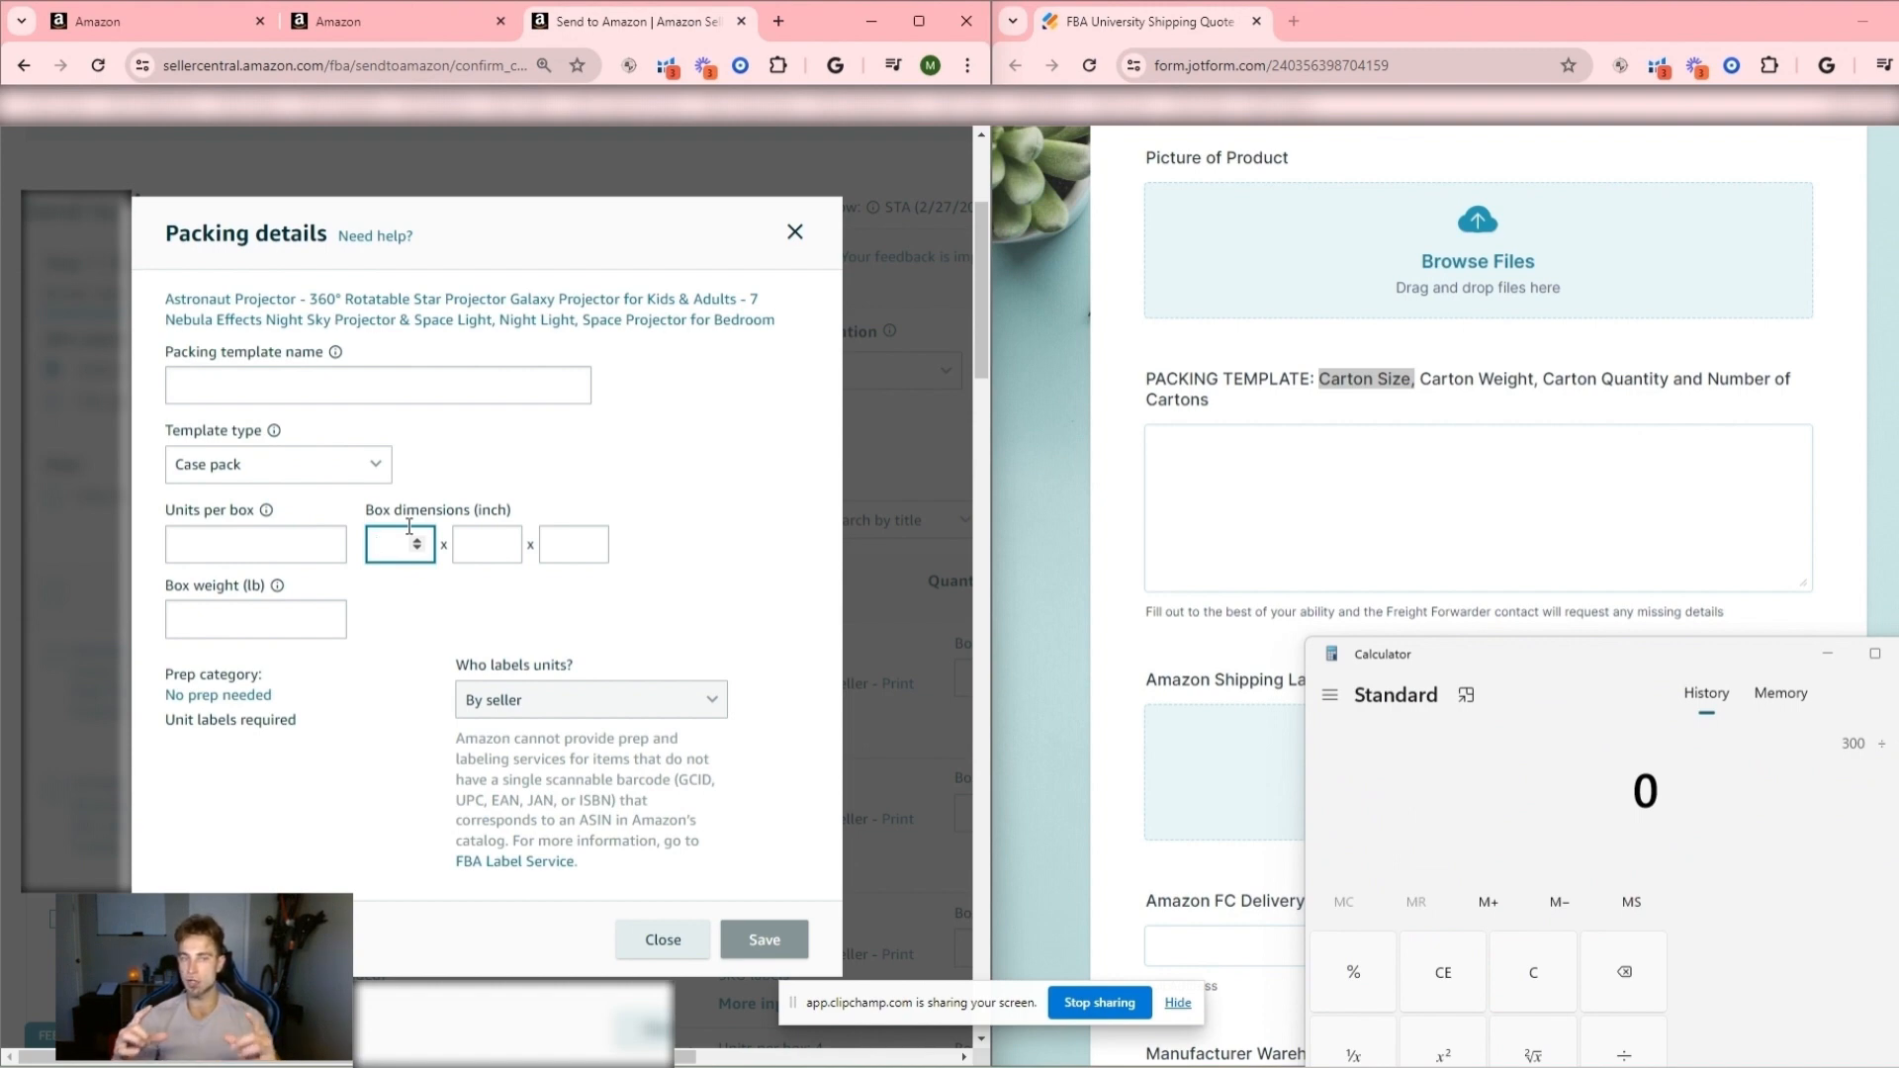
pyautogui.click(350, 374)
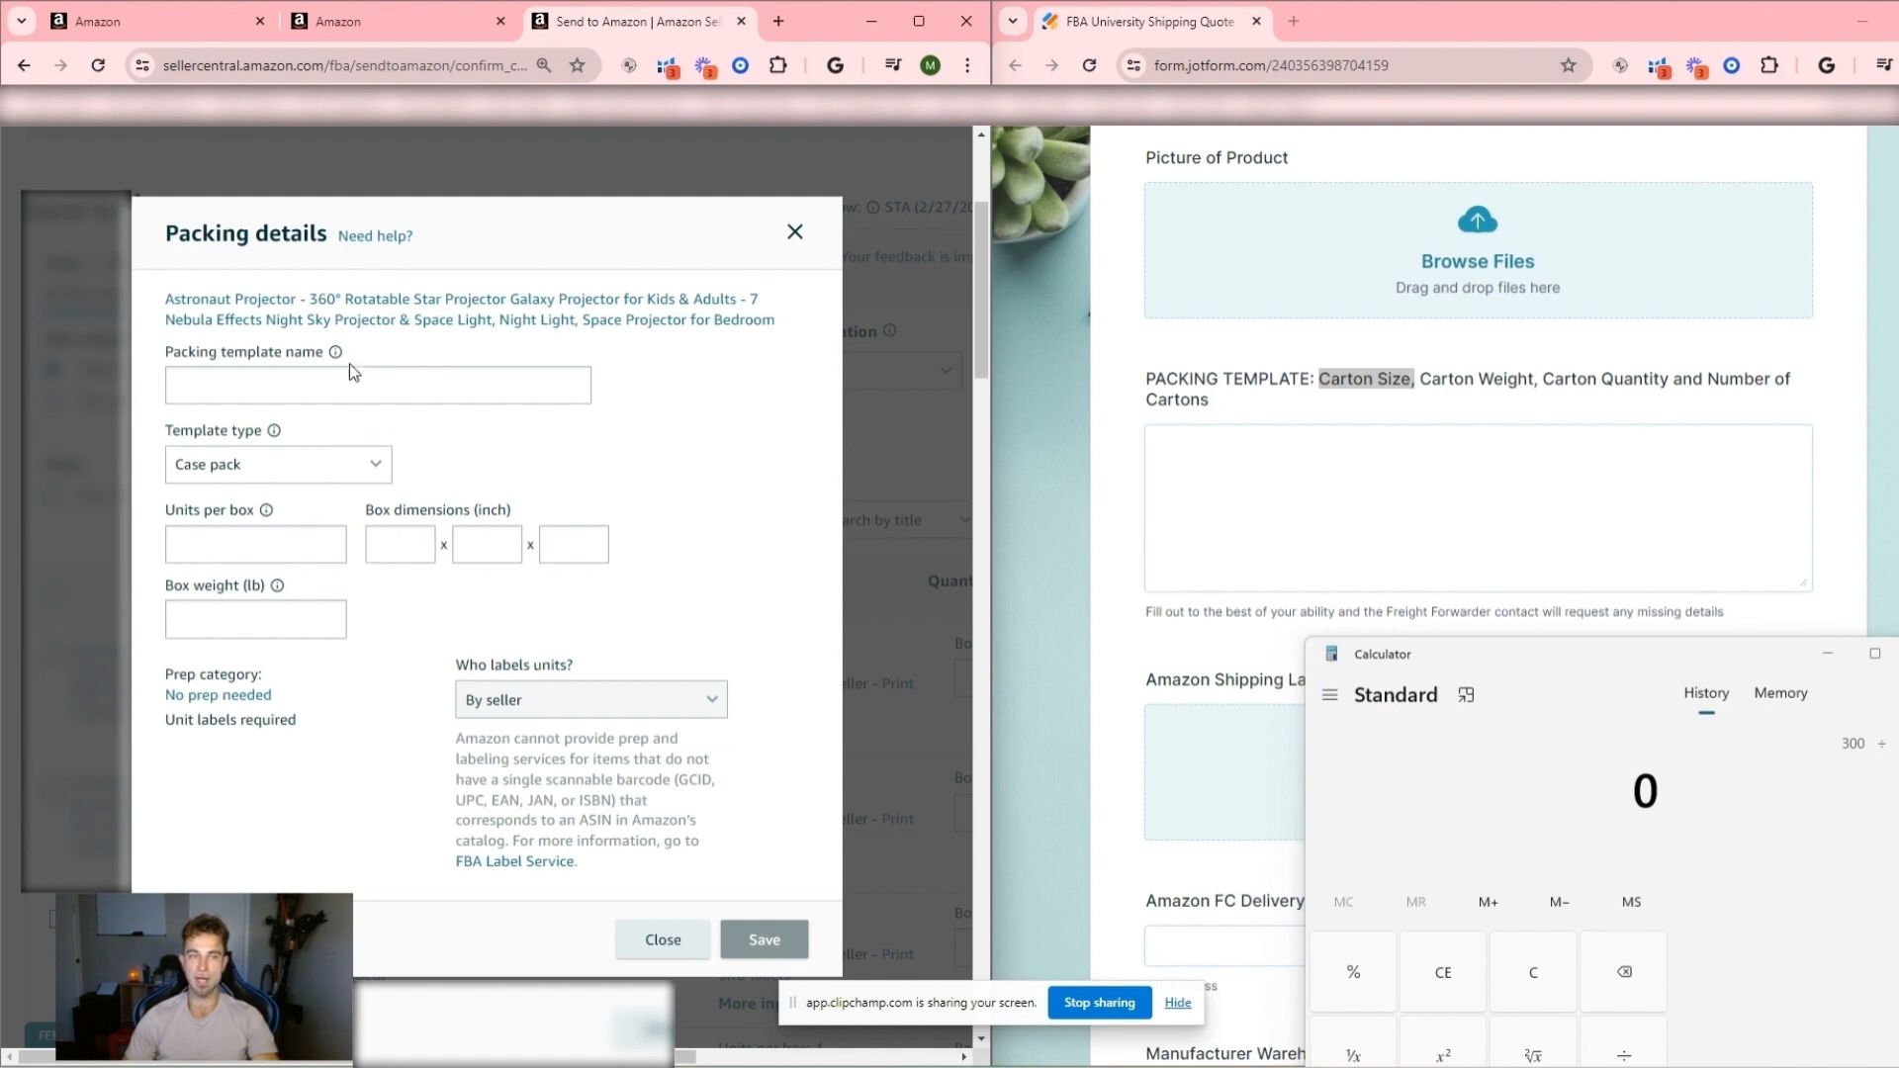
pyautogui.write('Star')
pyautogui.press('Tab')
pyautogui.write('1')
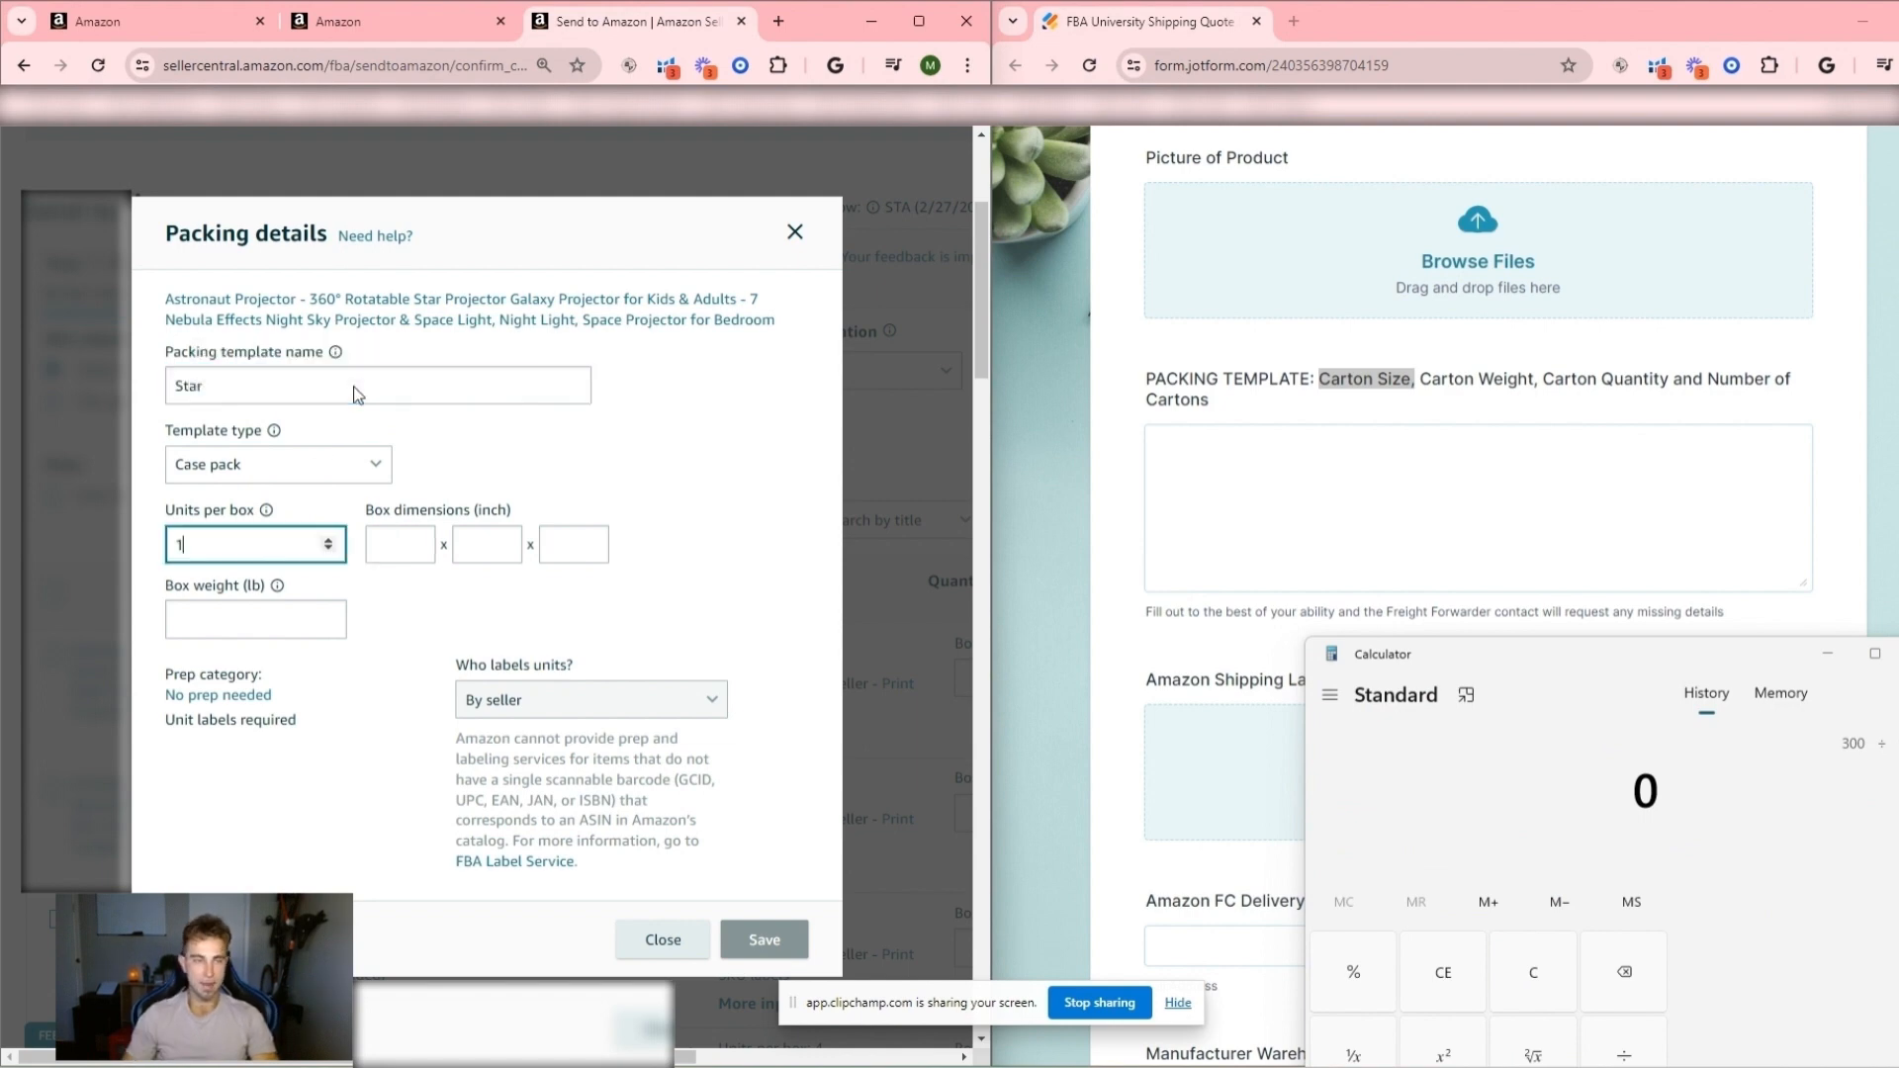
pyautogui.write('0')
pyautogui.press('Tab')
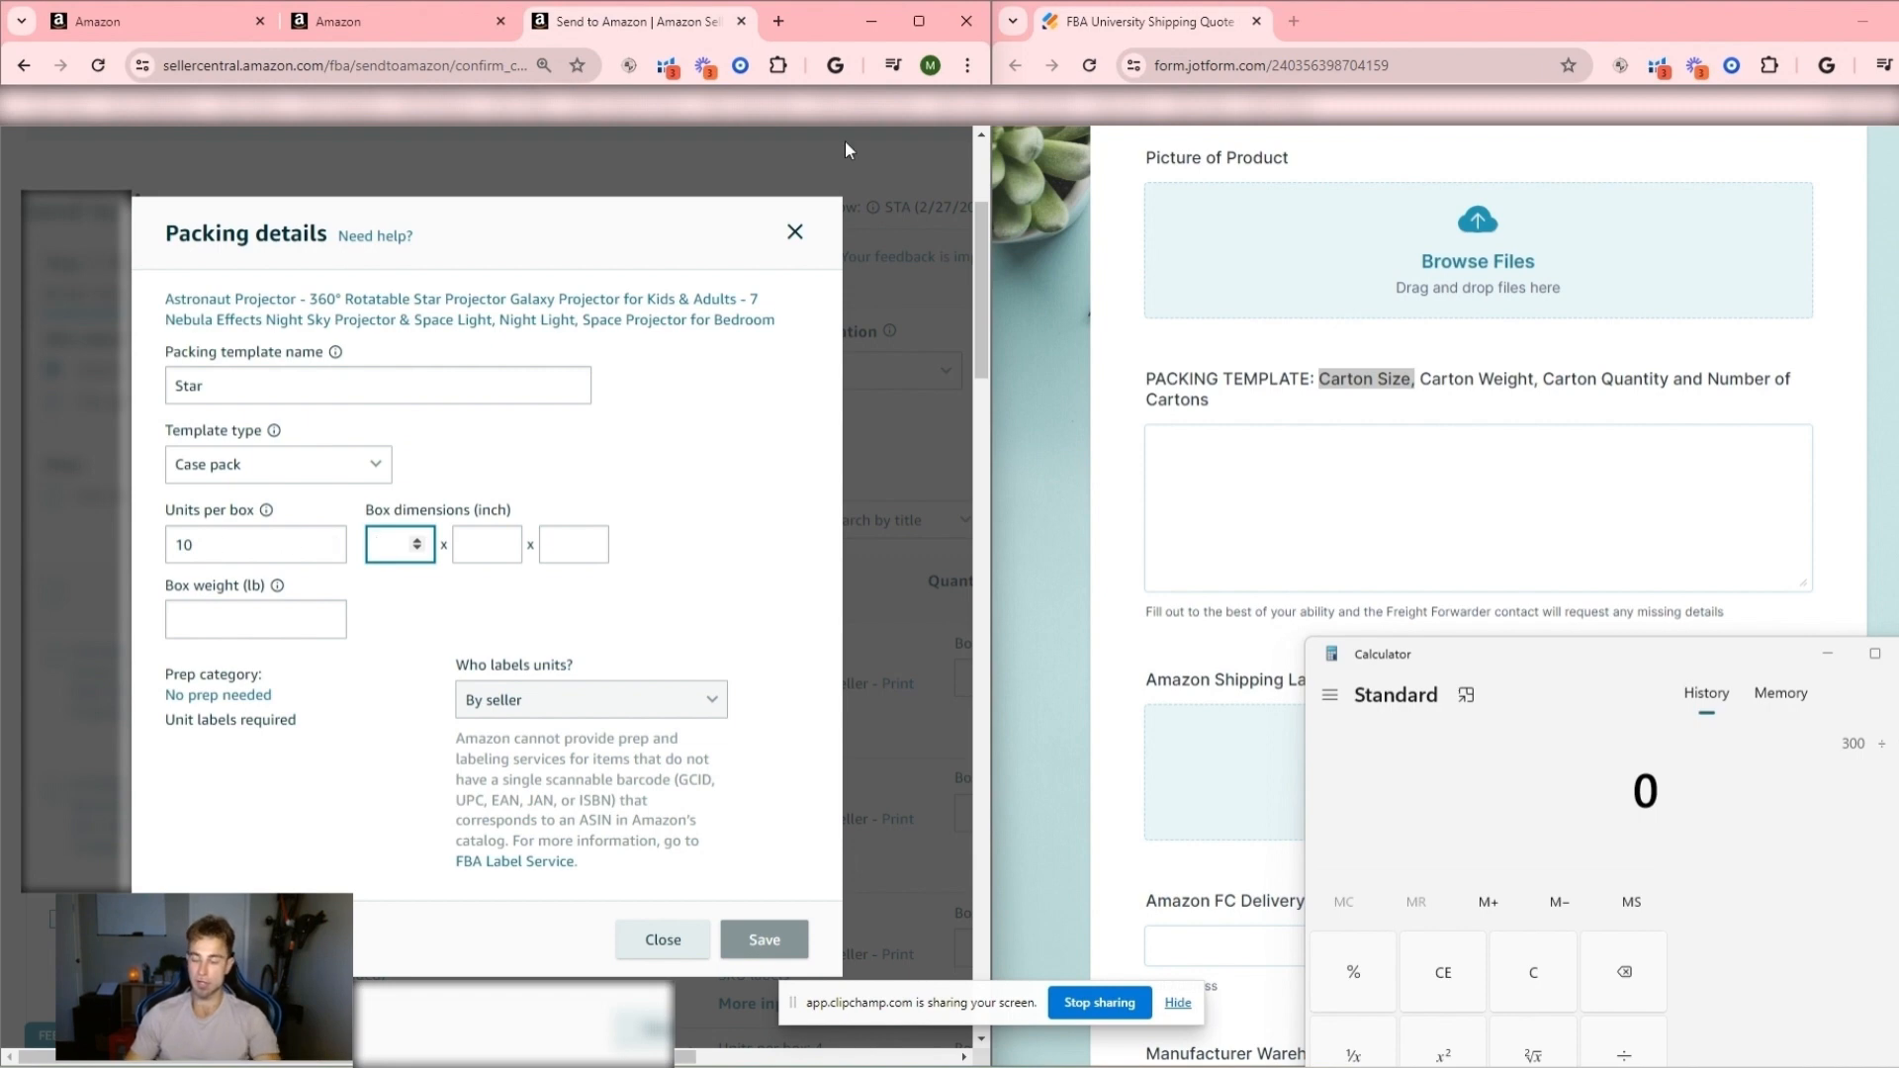
# - Set the box dimensions of the packing template to 17 x 24 x 16 inches
pyautogui.write('17')
pyautogui.press('Tab')
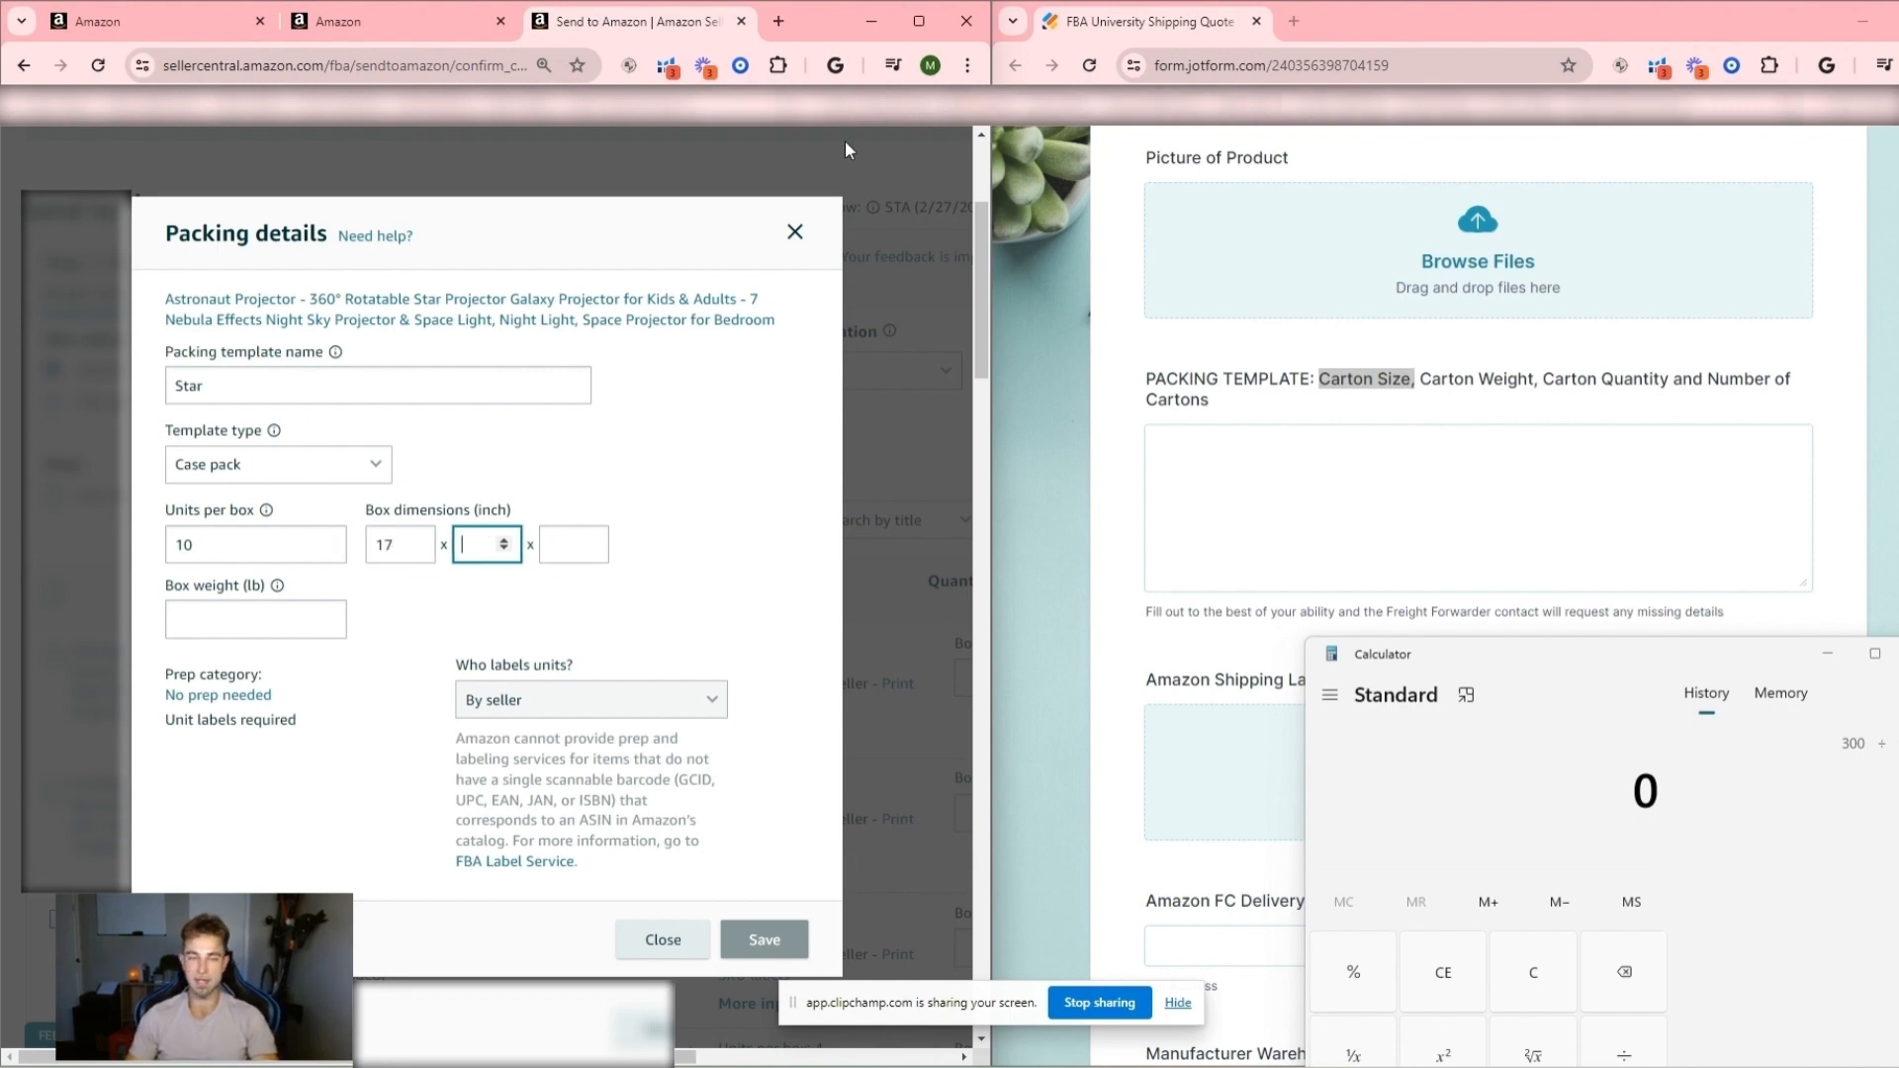
pyautogui.write('24')
pyautogui.press('Tab')
pyautogui.write('16')
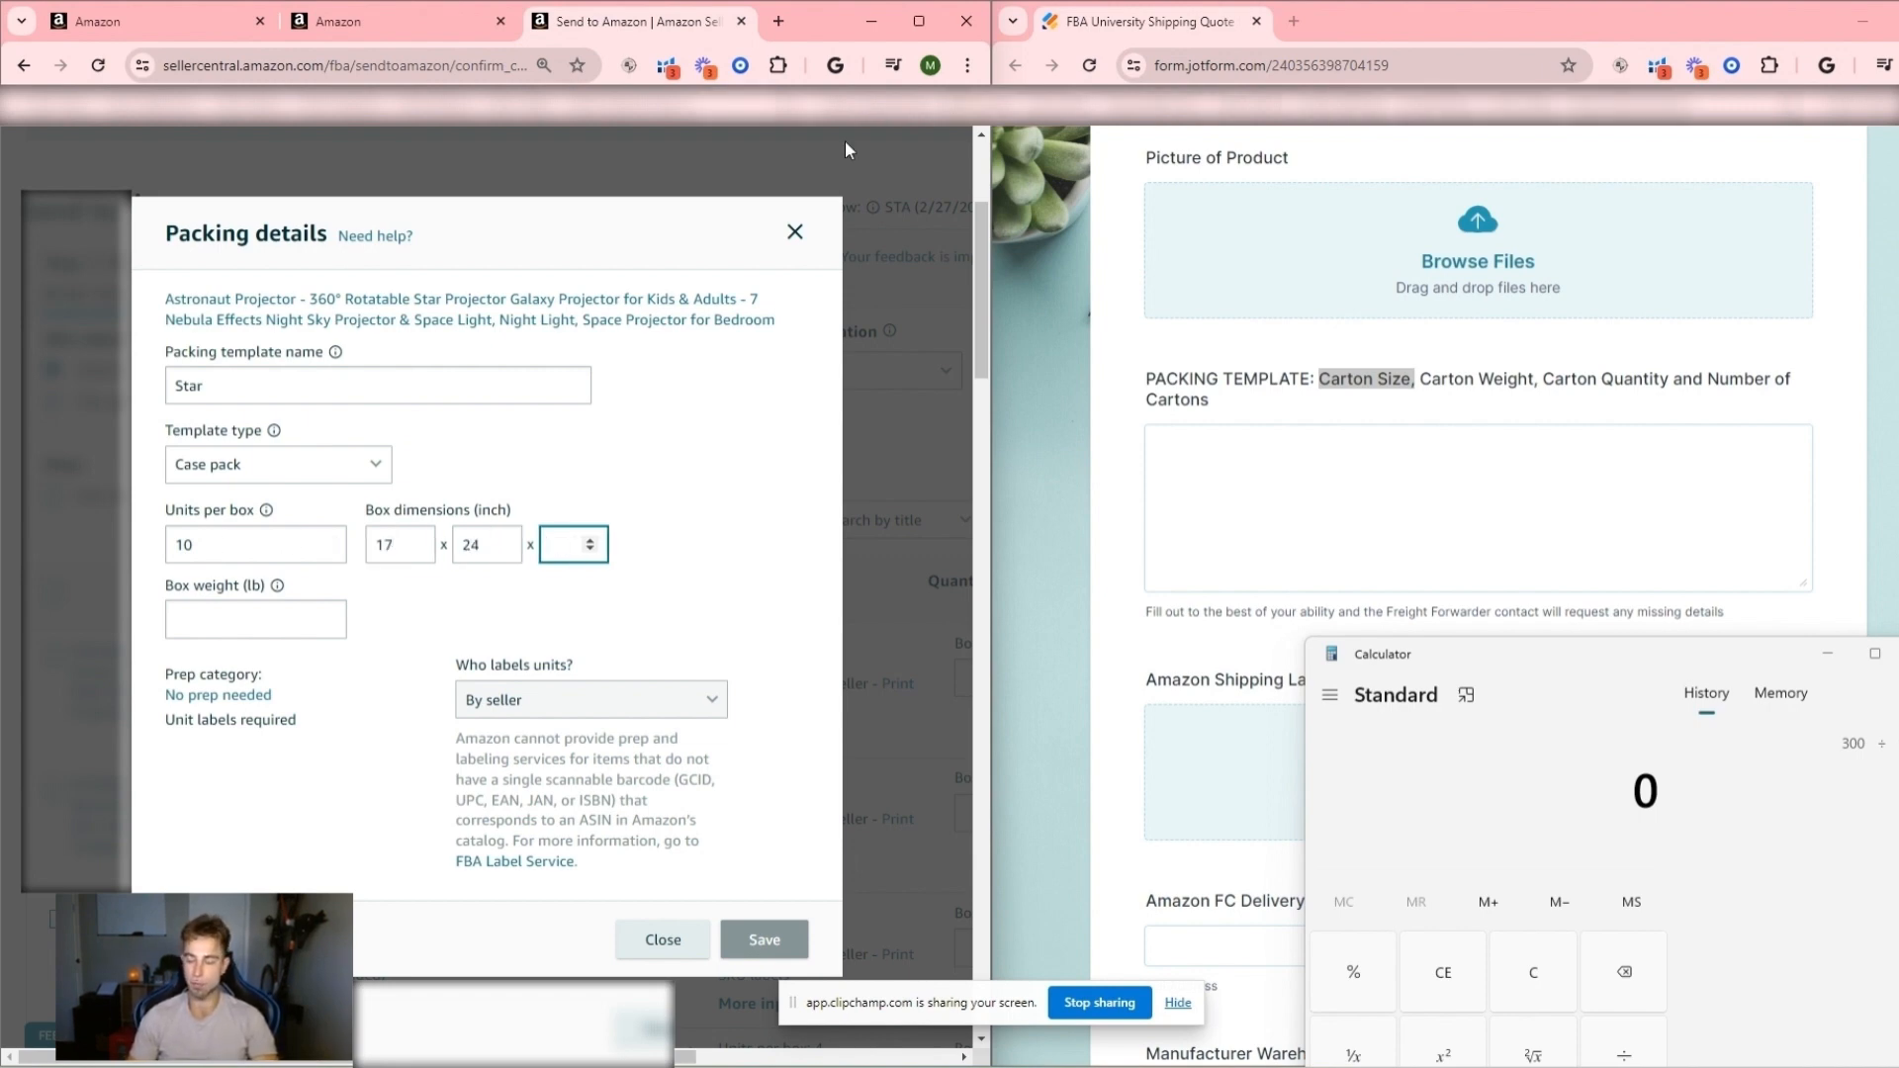
pyautogui.press('Tab')
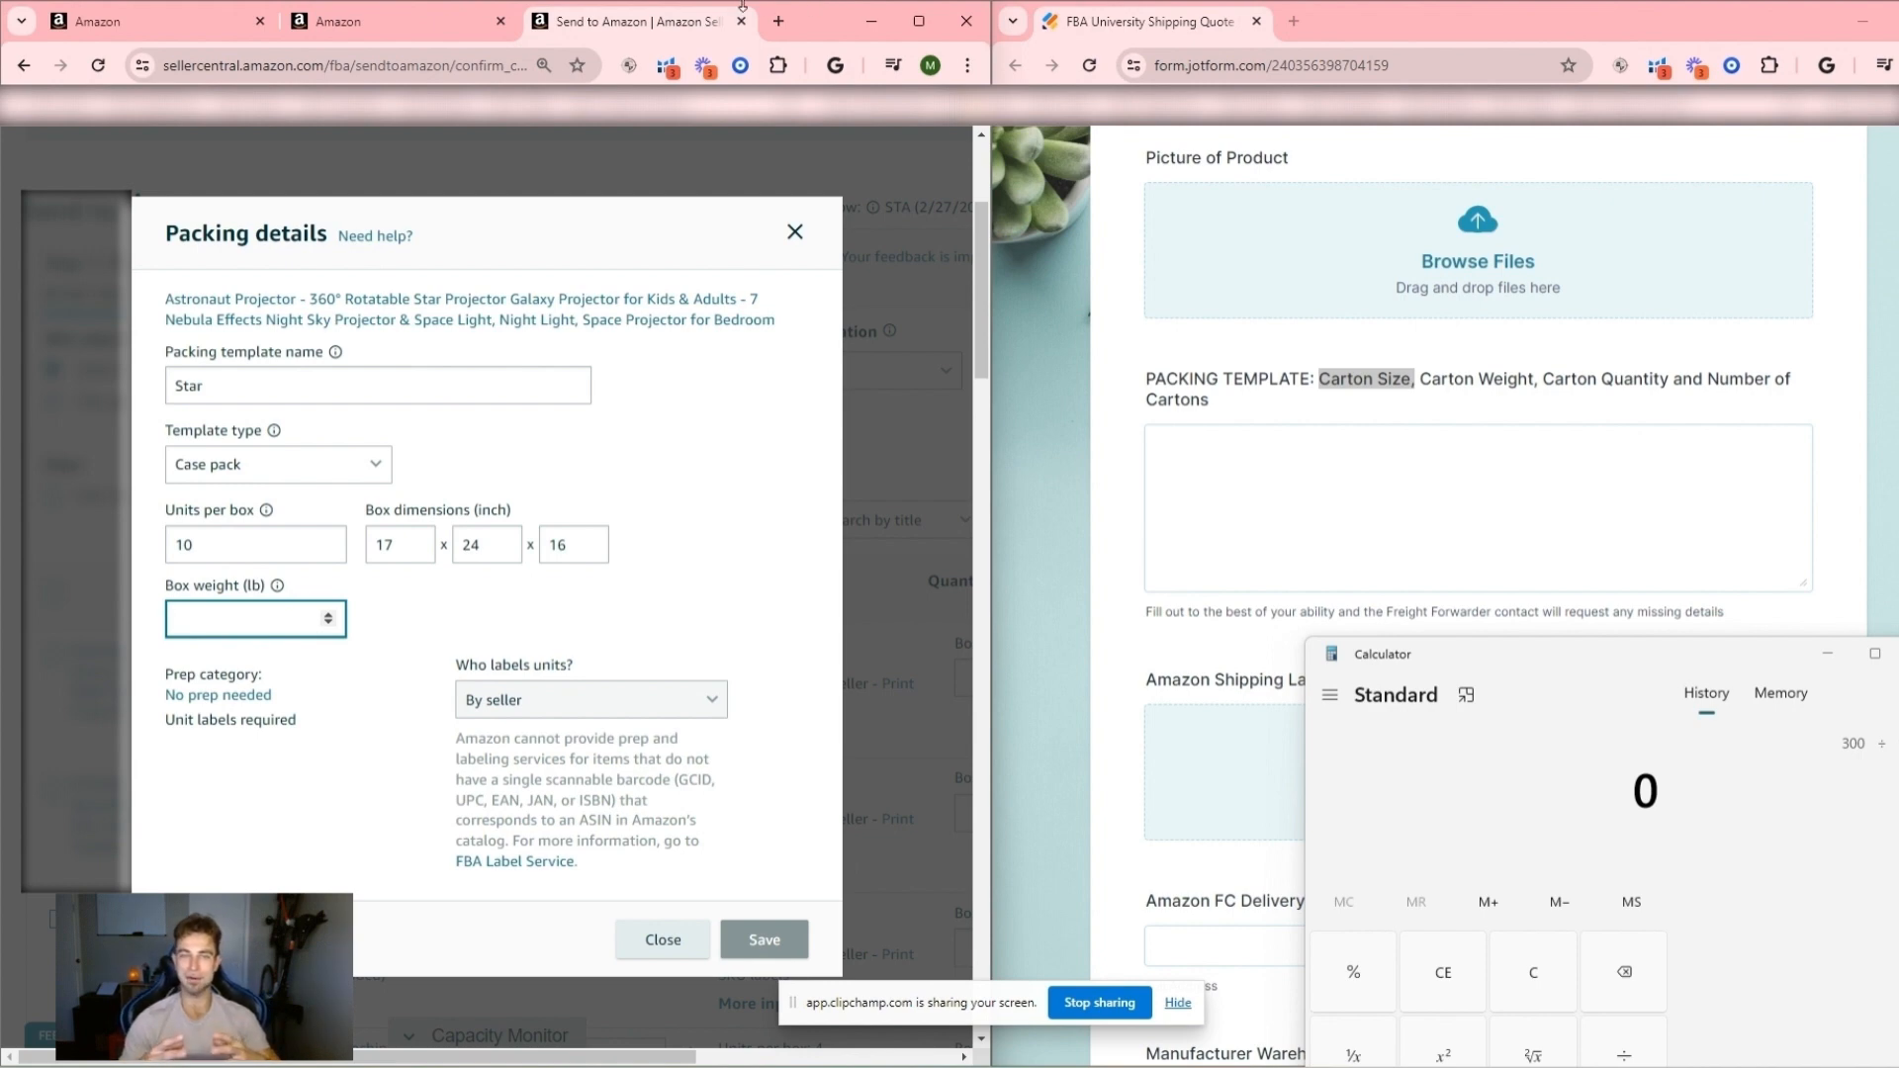
# - Set the box weight to 34 lb and save the packing template
pyautogui.write('3')
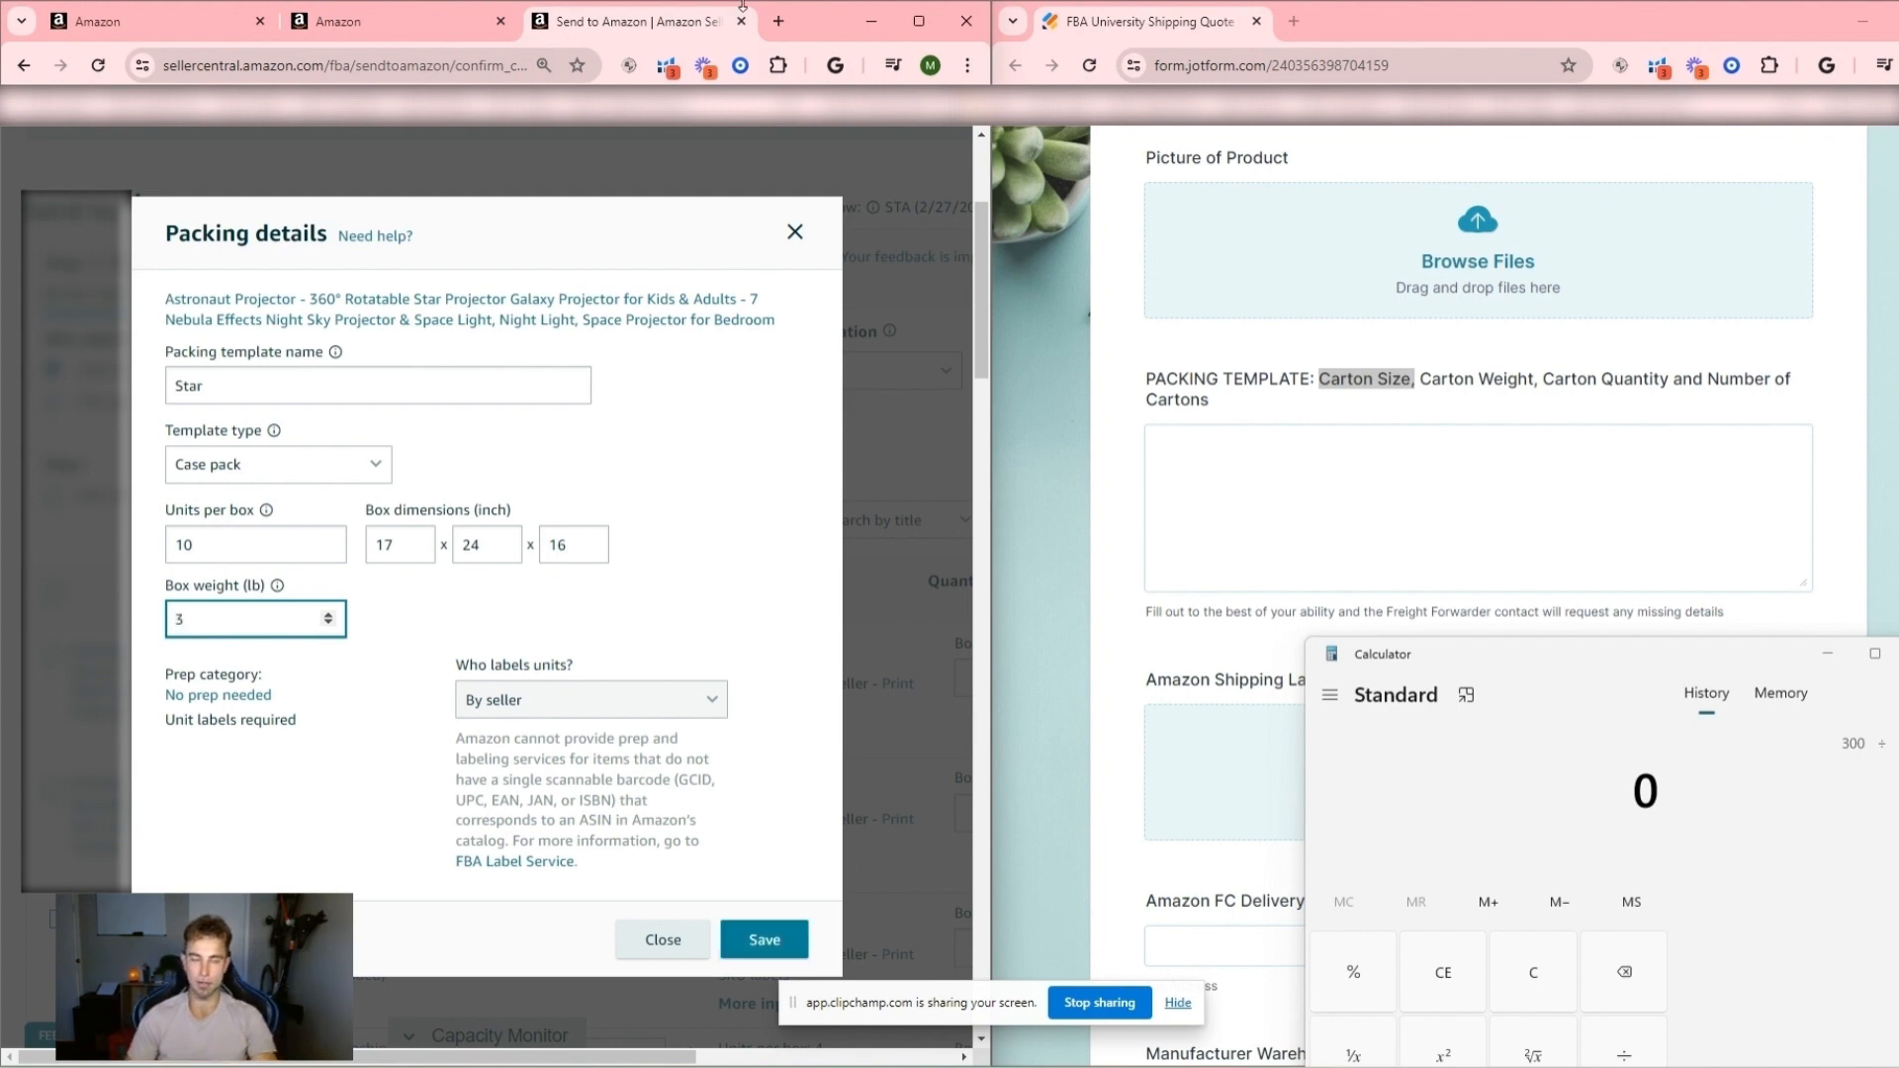
pyautogui.write('4')
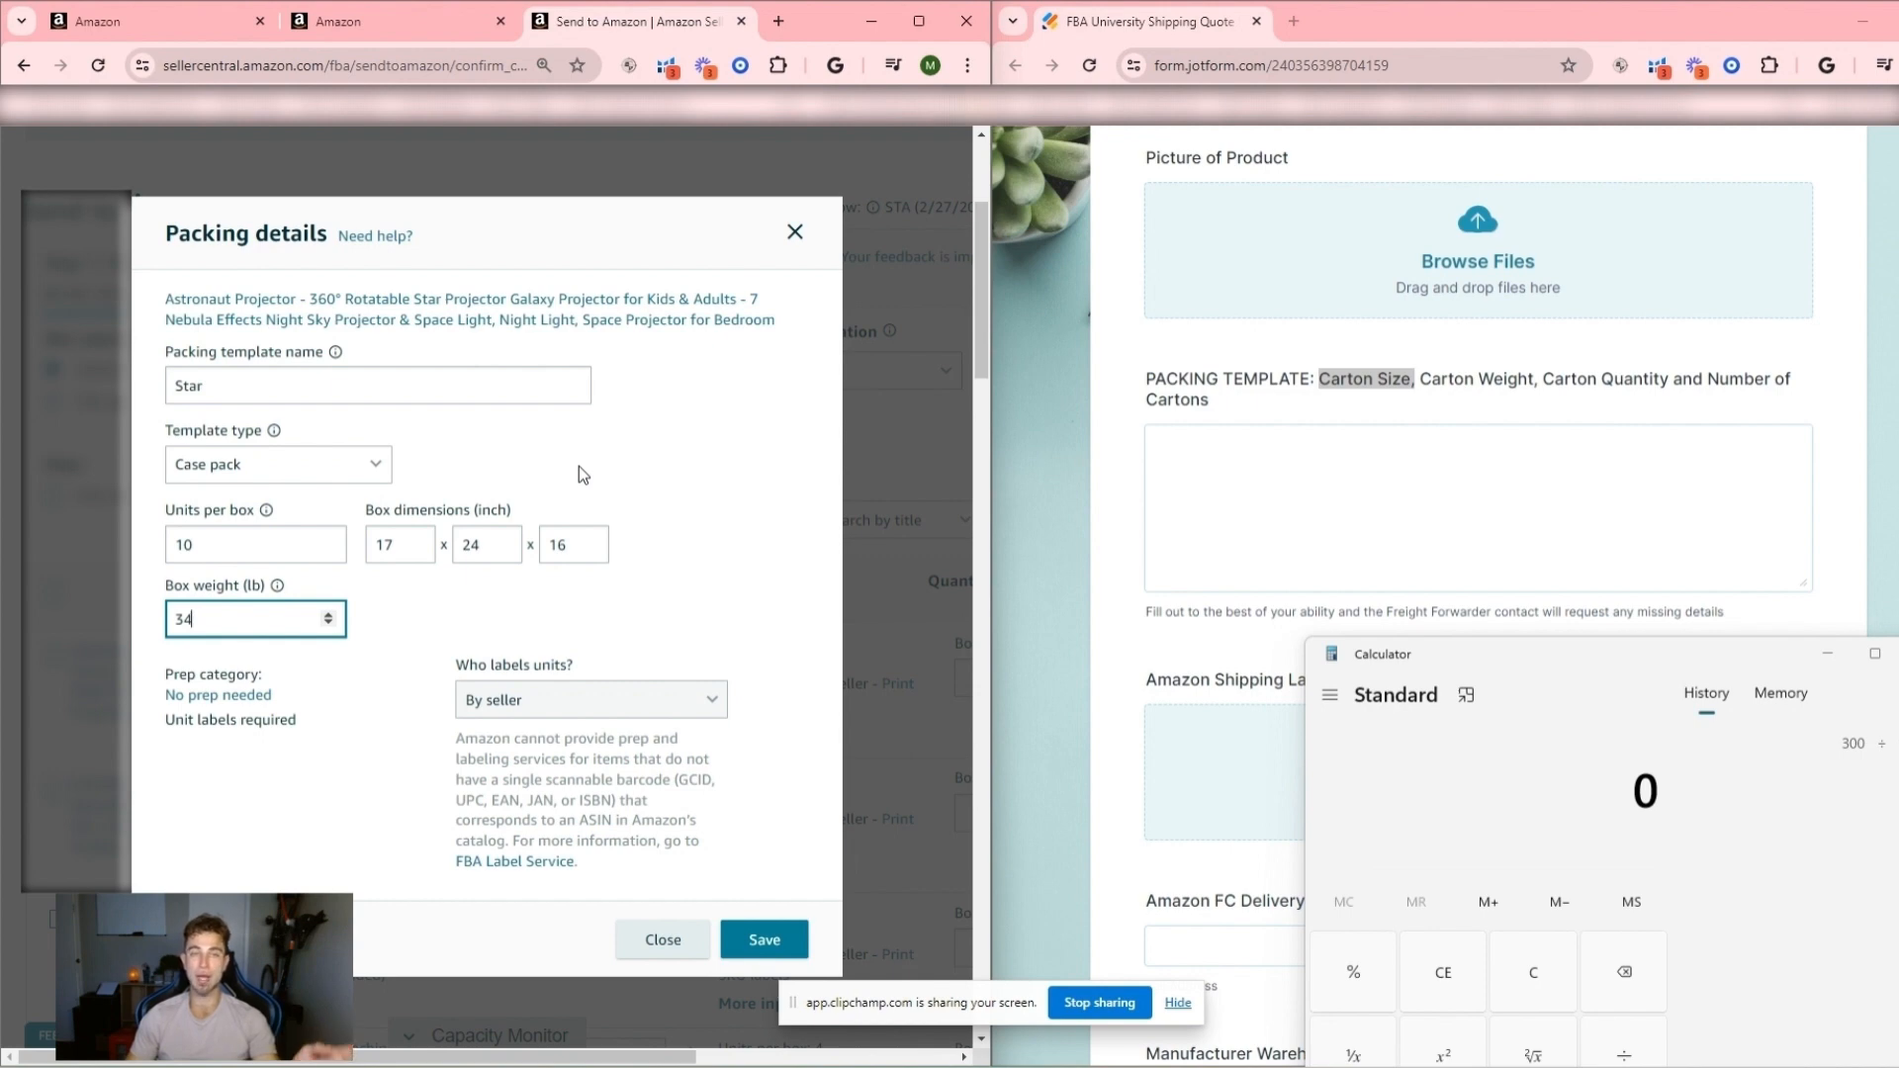
pyautogui.click(767, 945)
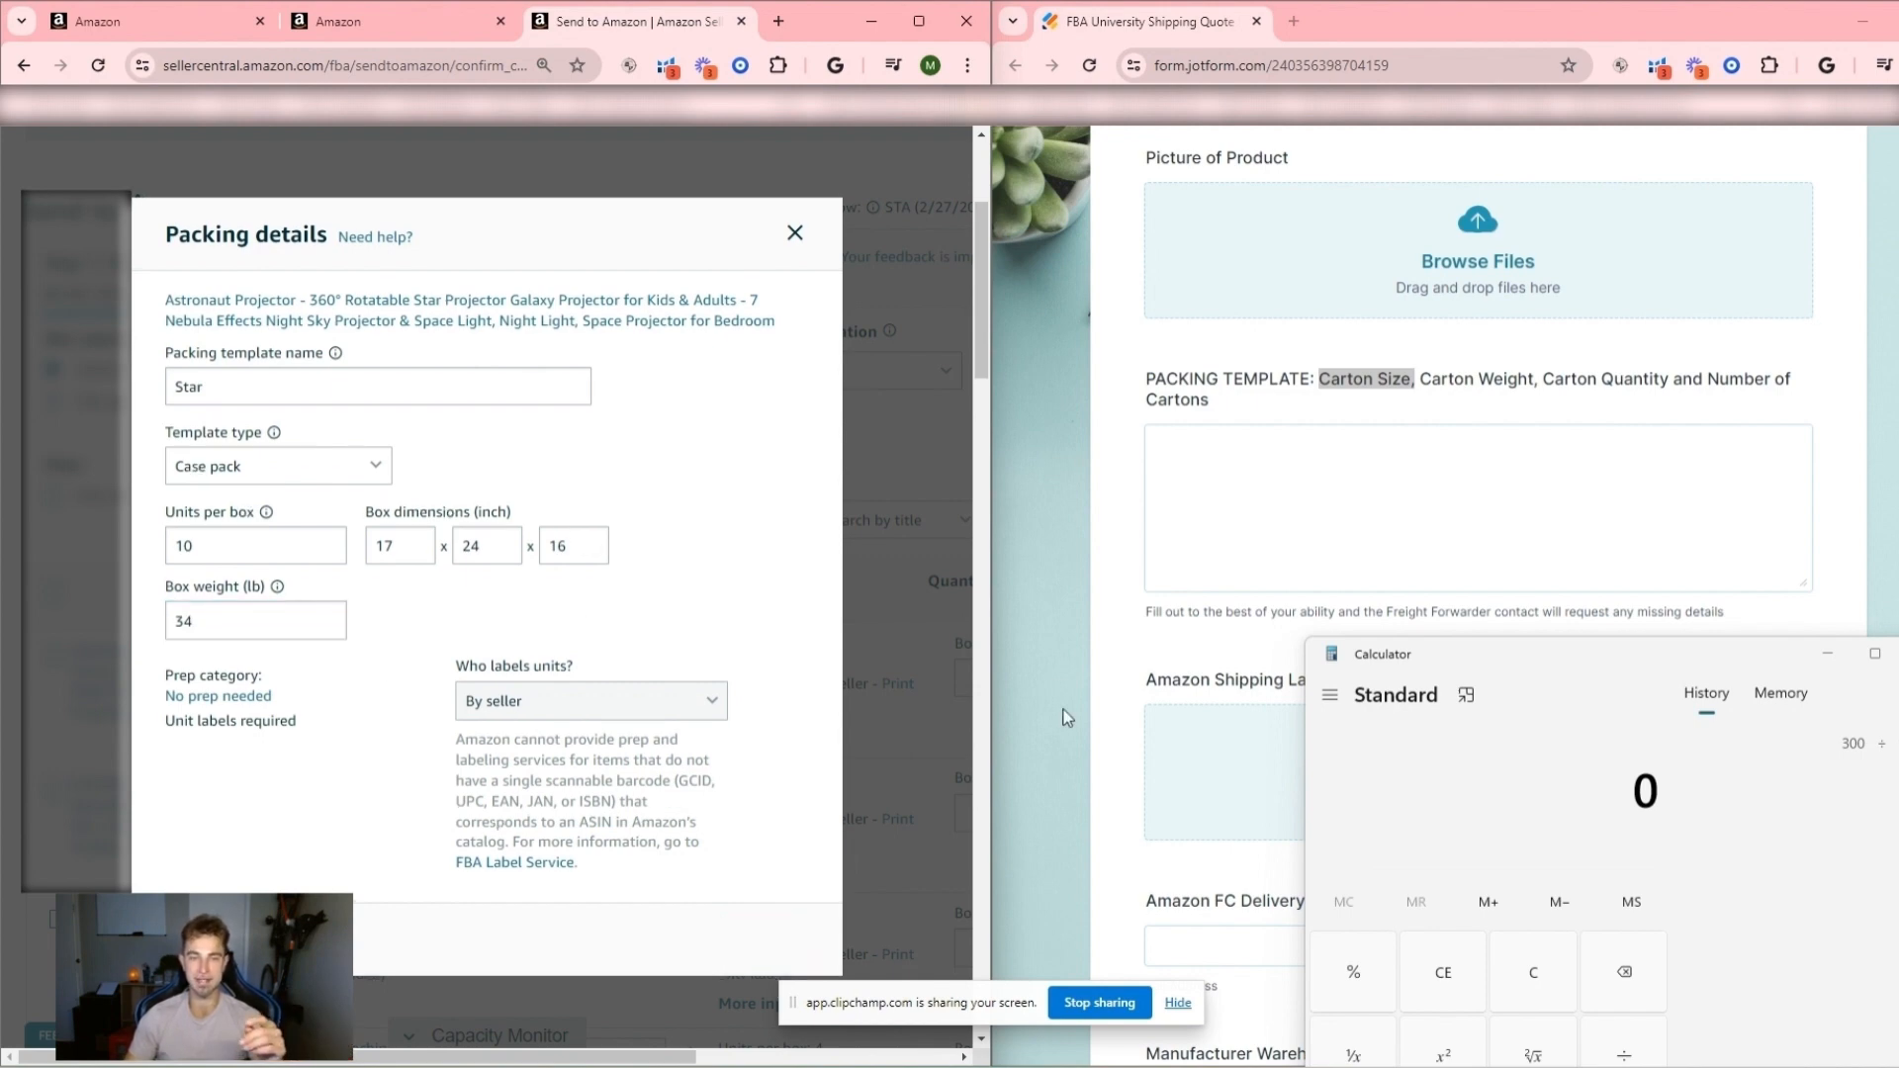
# - Apply the Star packing template to the first SKU, enter 30 boxes, and mark it ready to send
pyautogui.moveTo(591, 1061); pyautogui.dragTo(851, 1058)
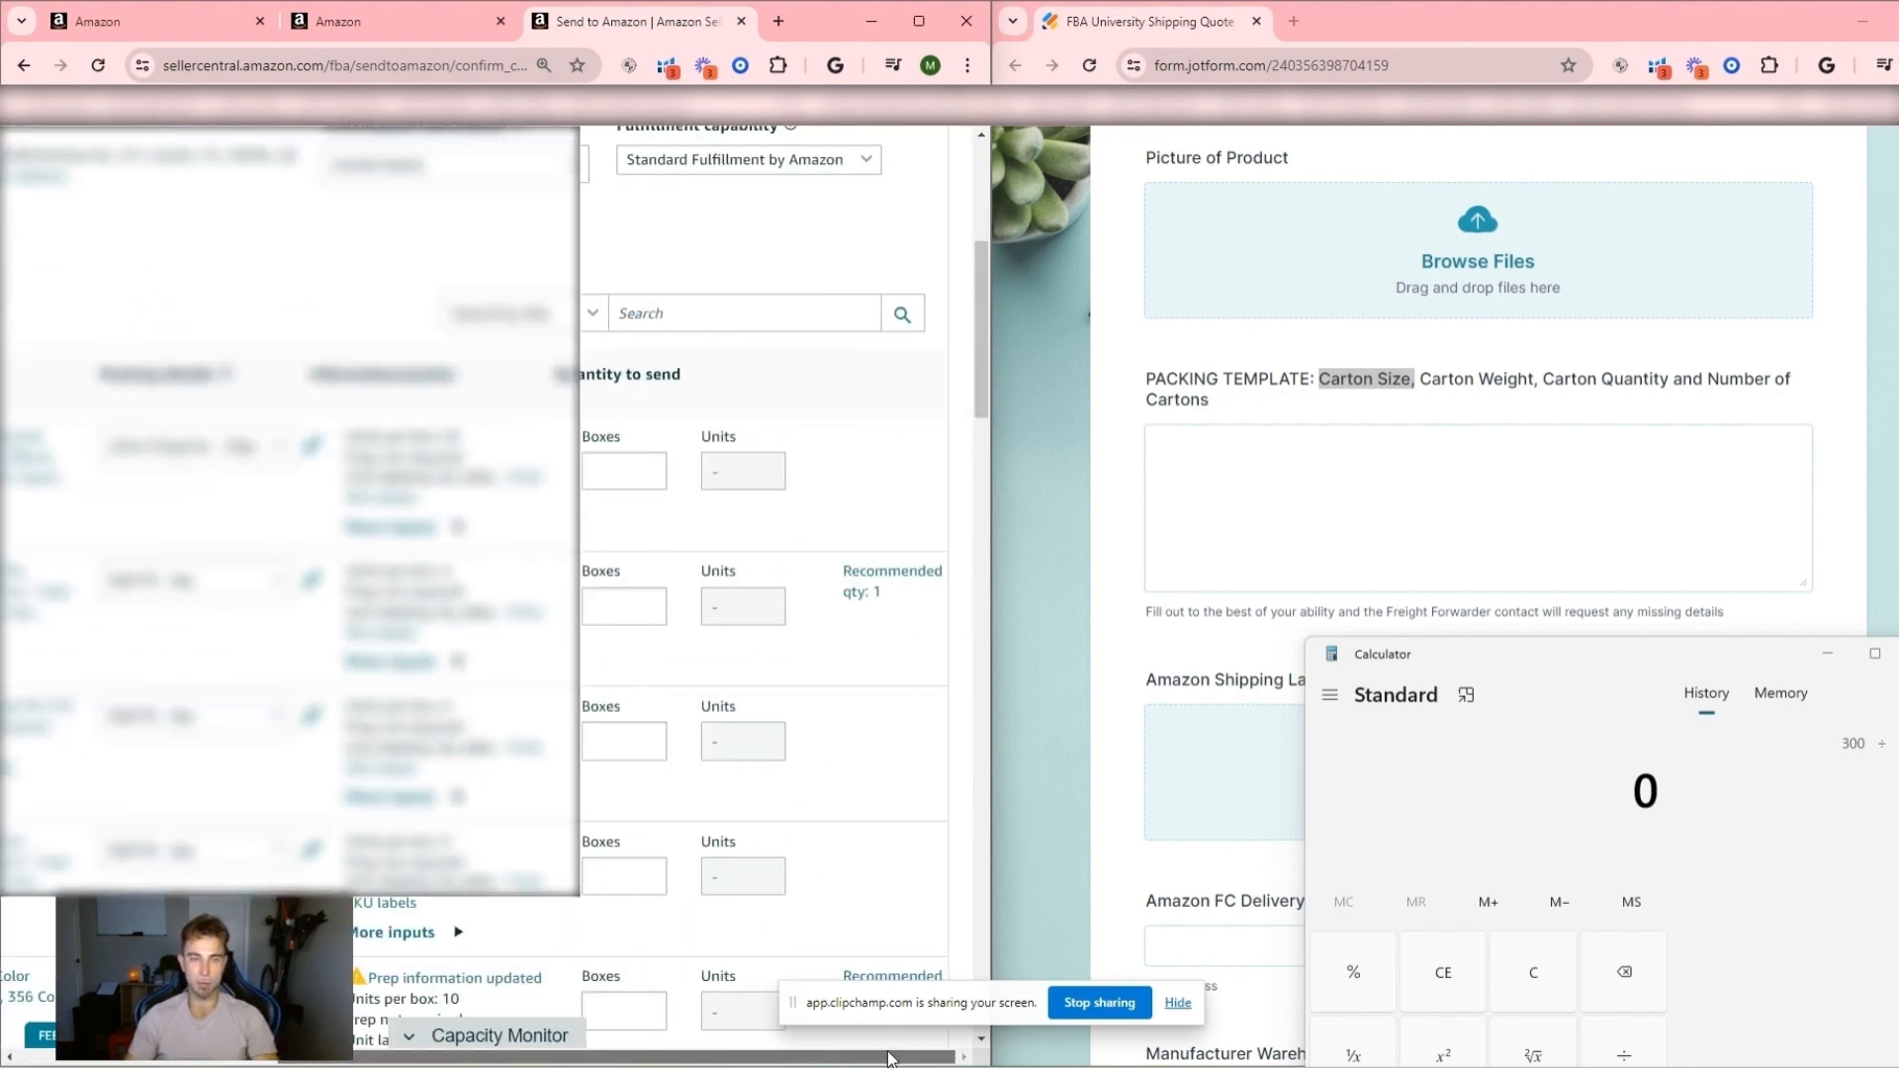
pyautogui.click(196, 445)
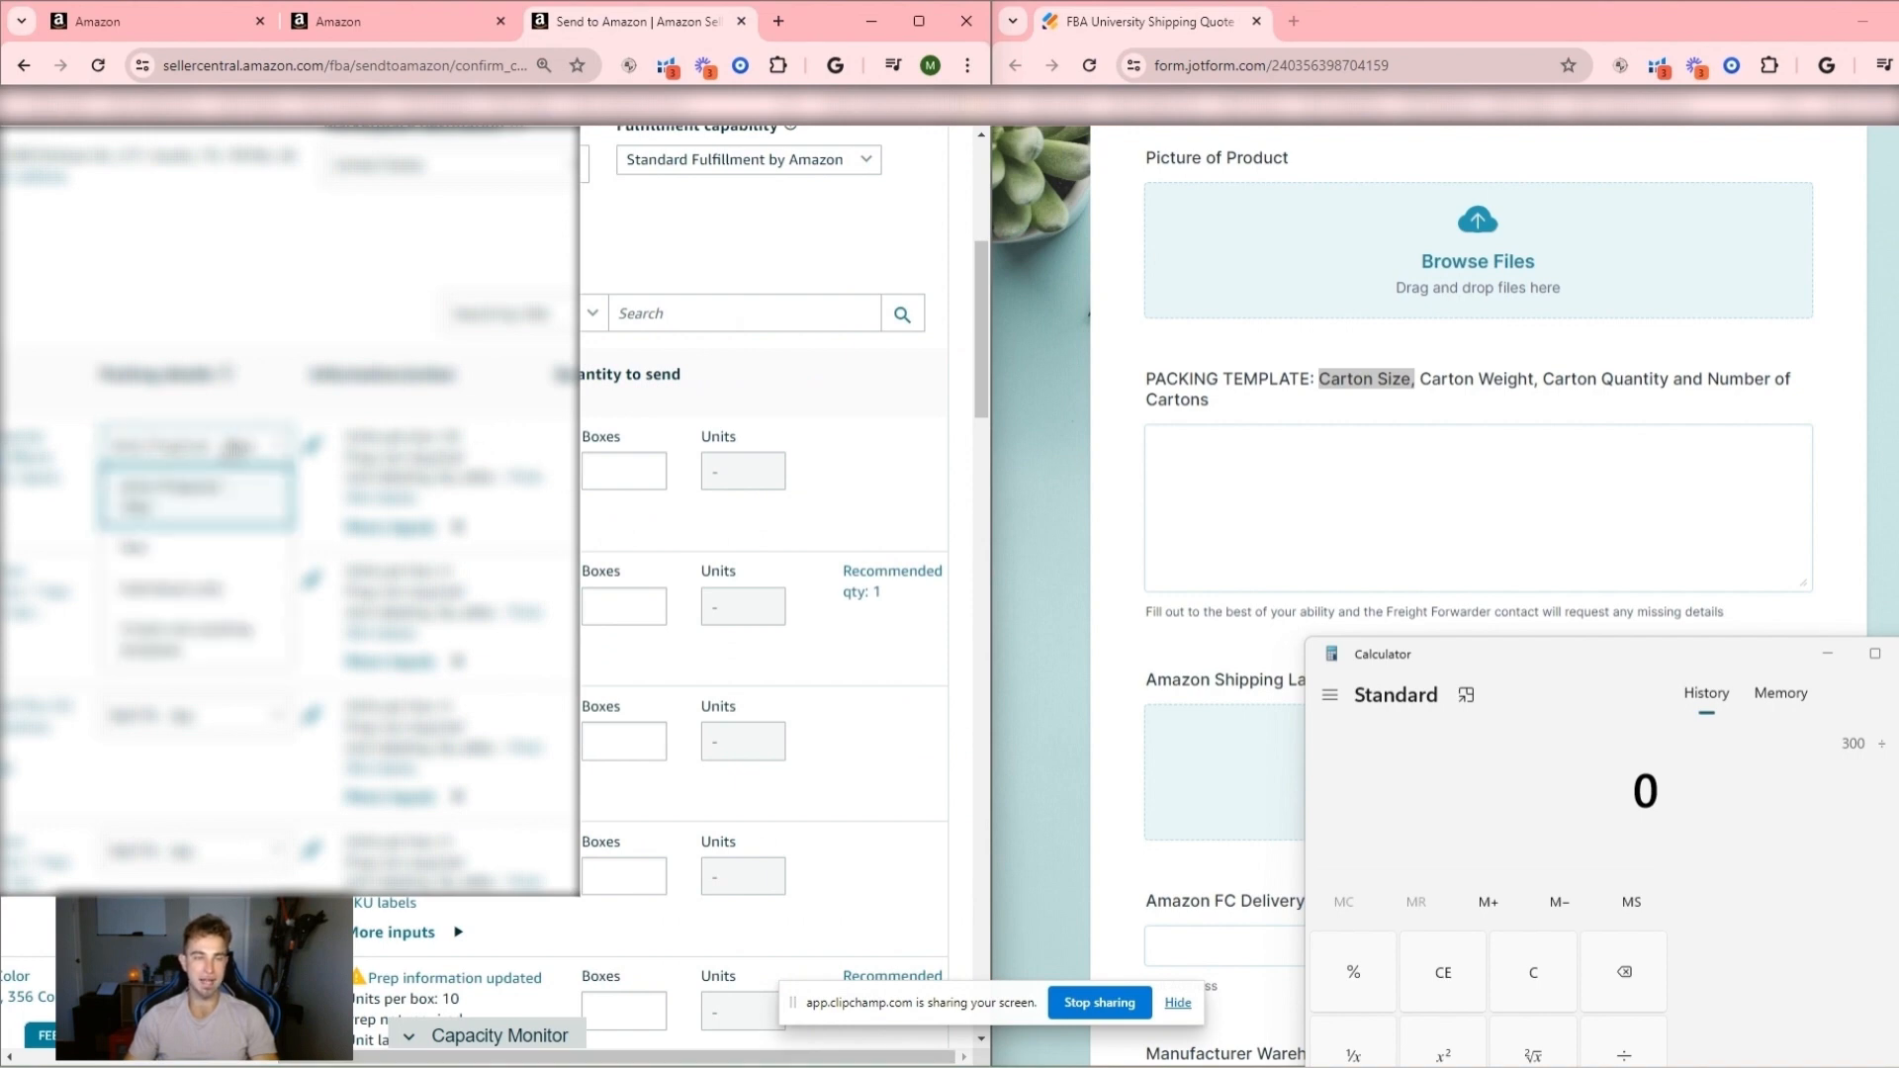
pyautogui.click(129, 542)
pyautogui.click(623, 471)
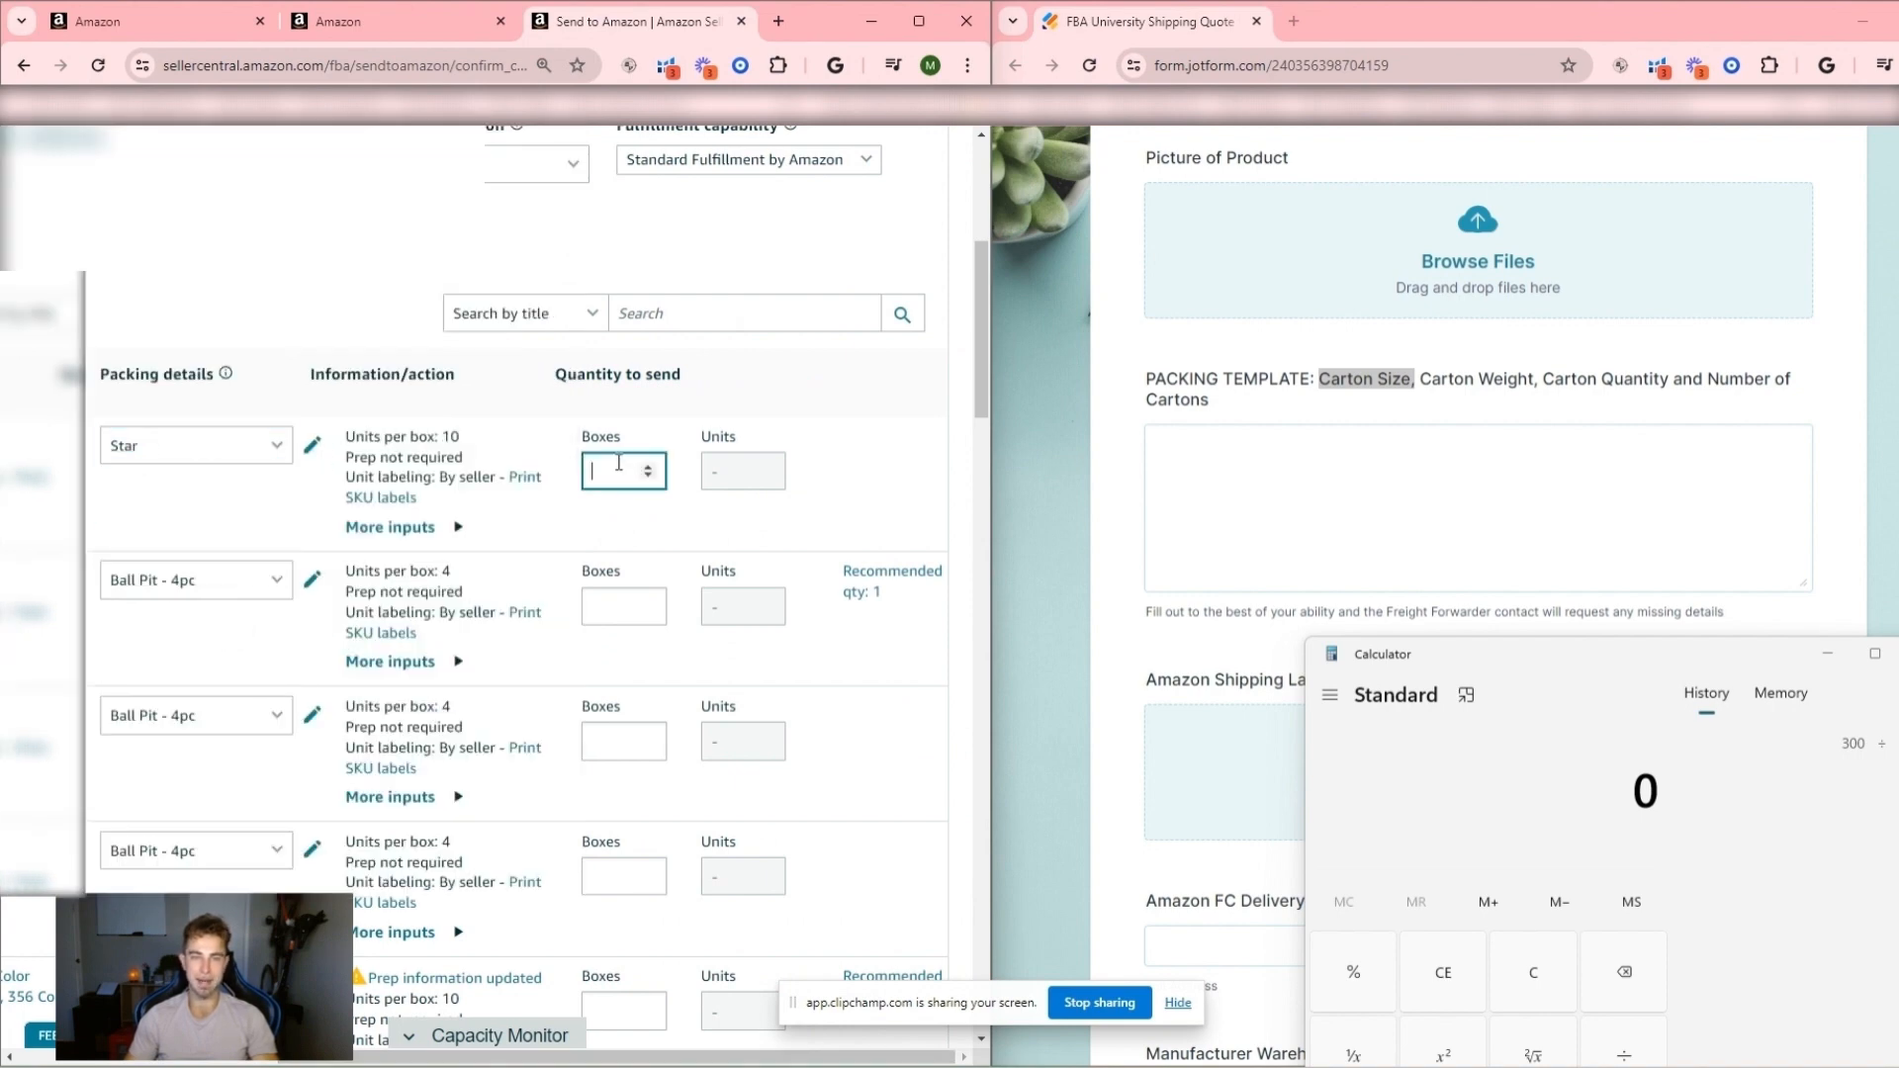
pyautogui.write('30')
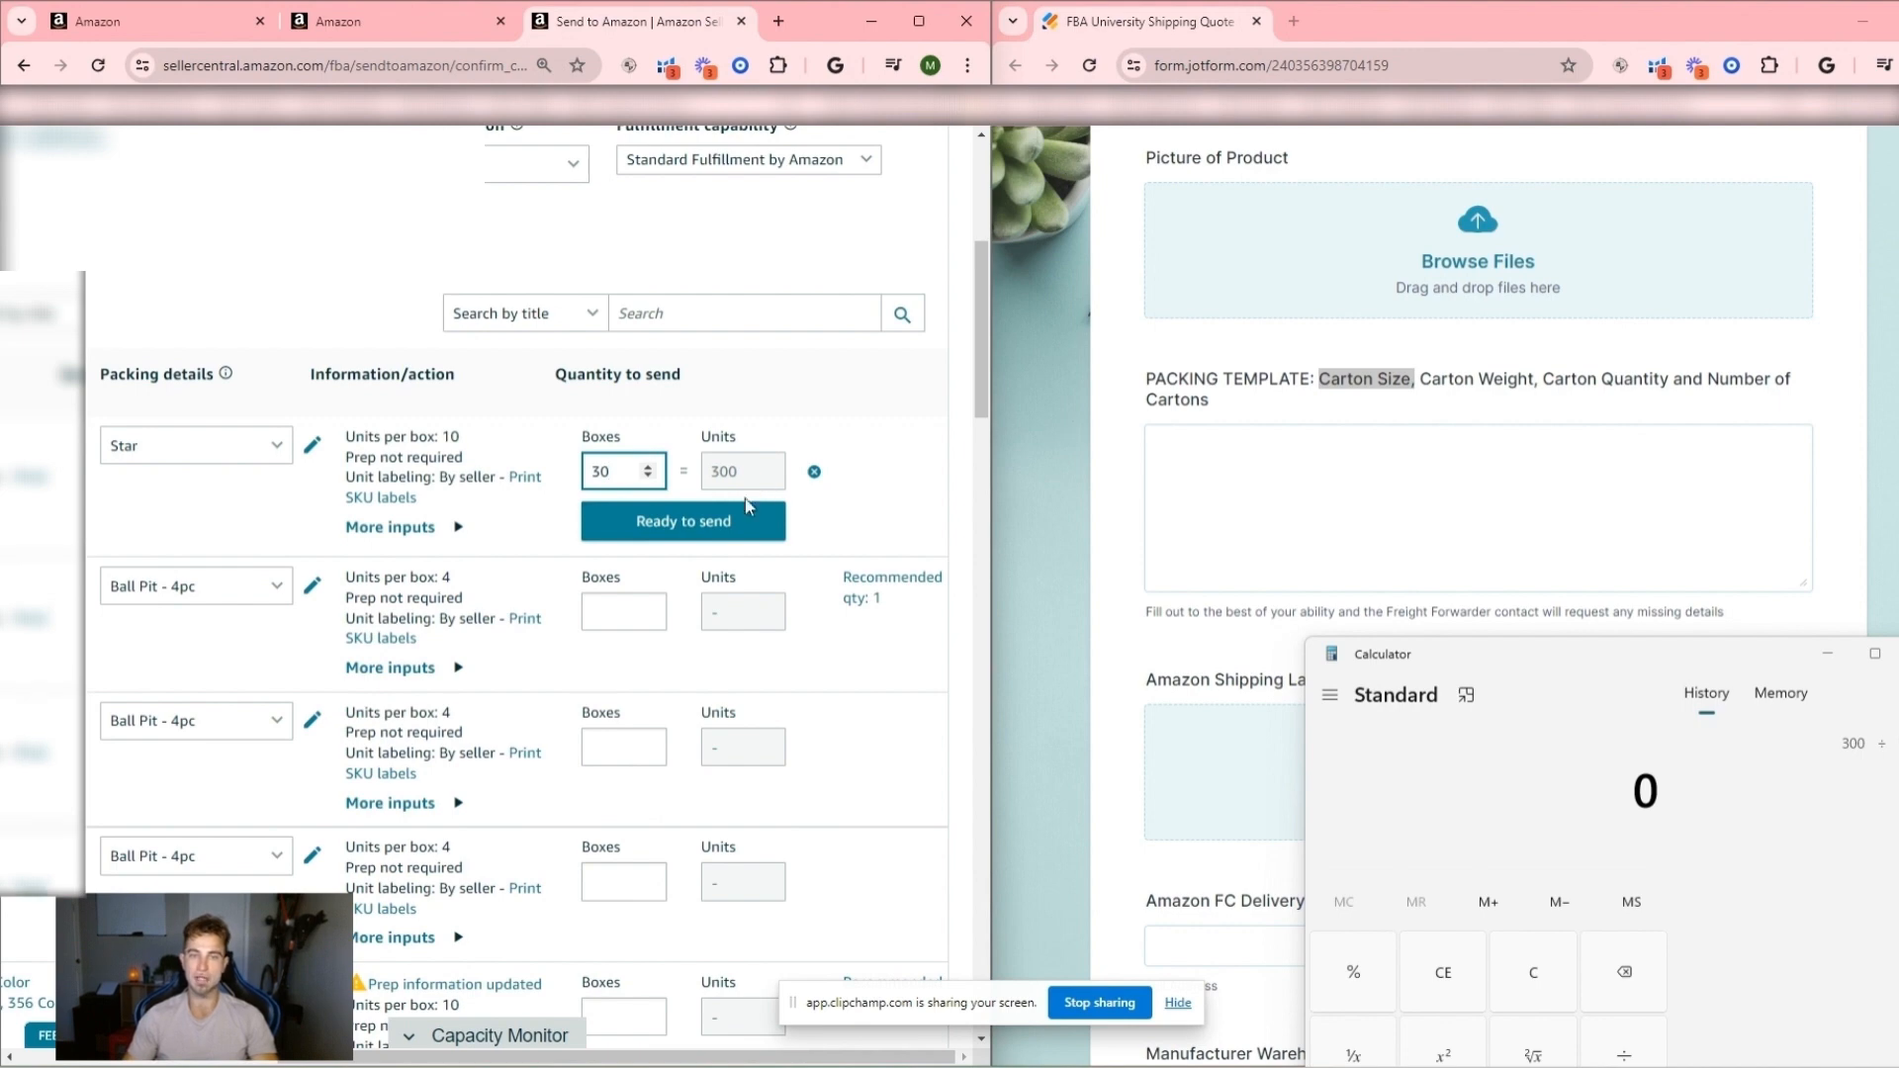
pyautogui.click(722, 523)
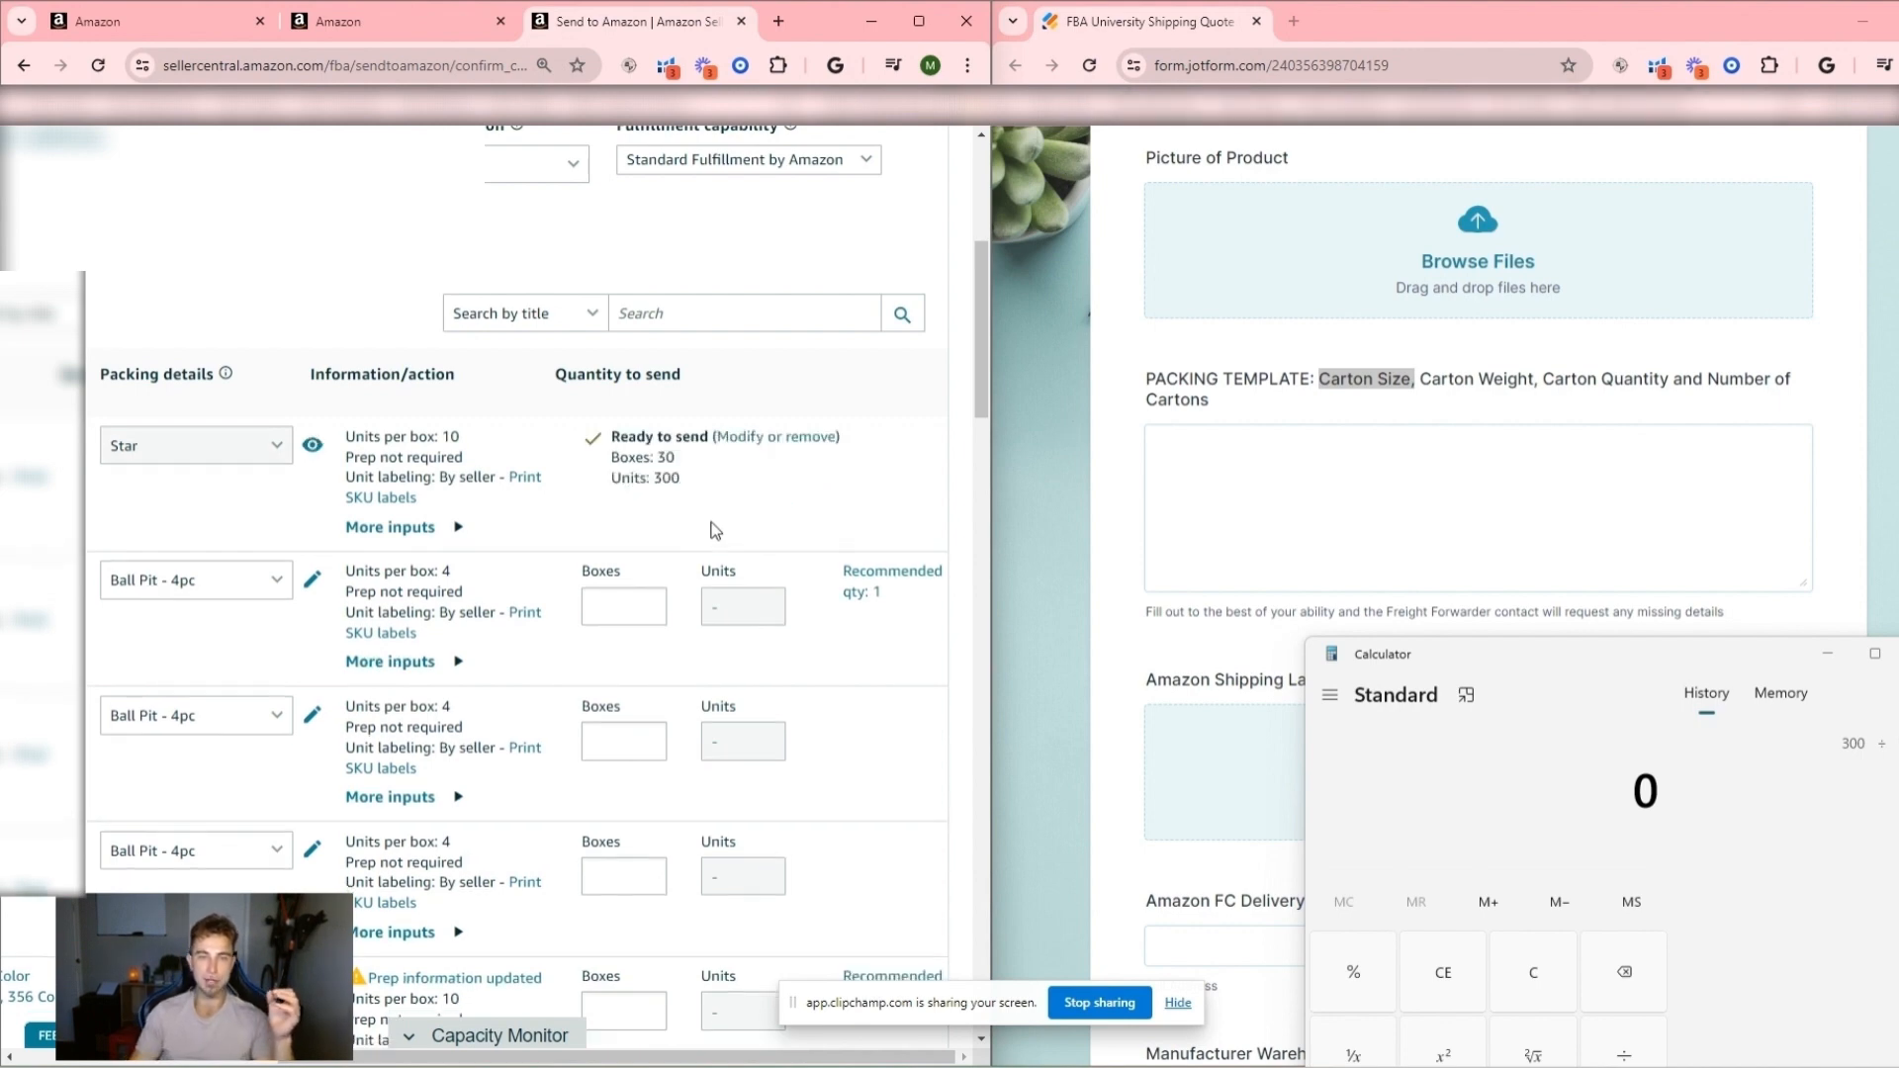
# - Maximize the Send to Amazon window and confirm the inventory to continue to the shipping step
pyautogui.scroll(-15, 708, 530)
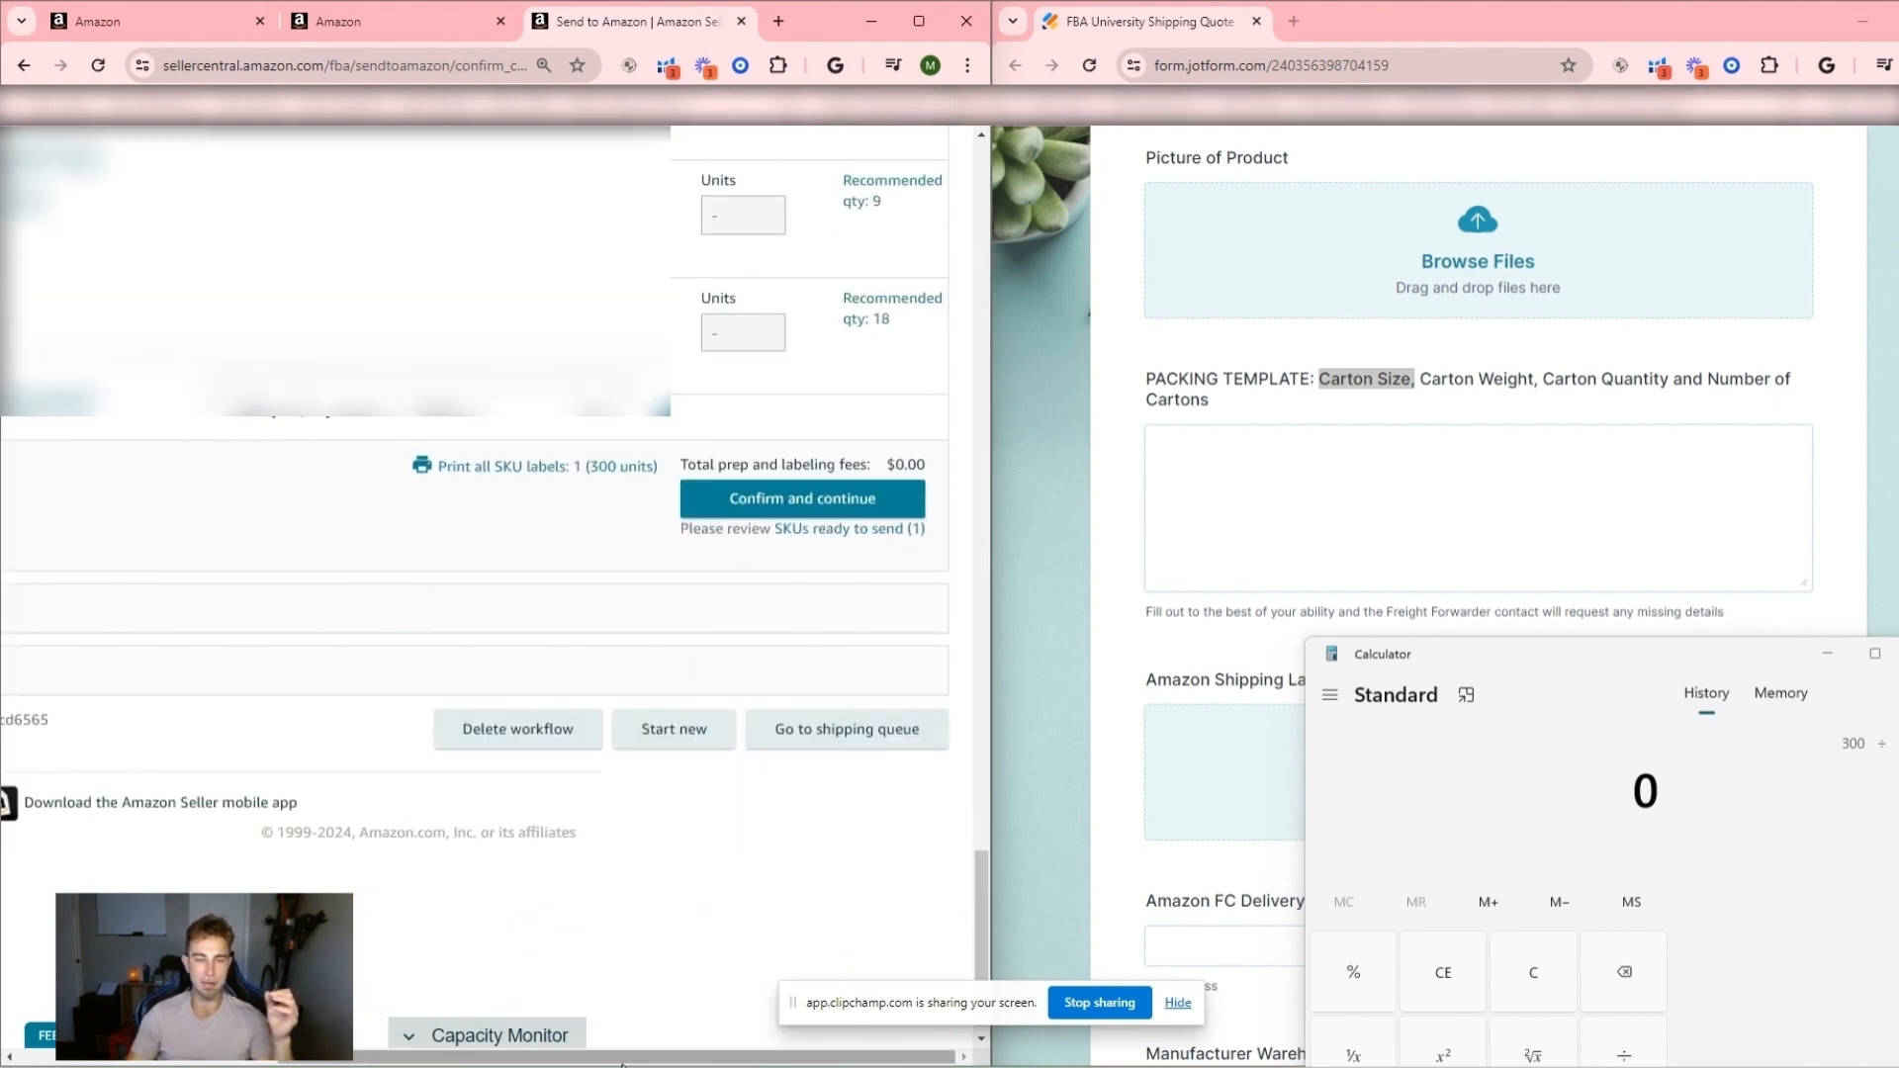
pyautogui.moveTo(683, 1057); pyautogui.dragTo(420, 1057)
pyautogui.click(919, 20)
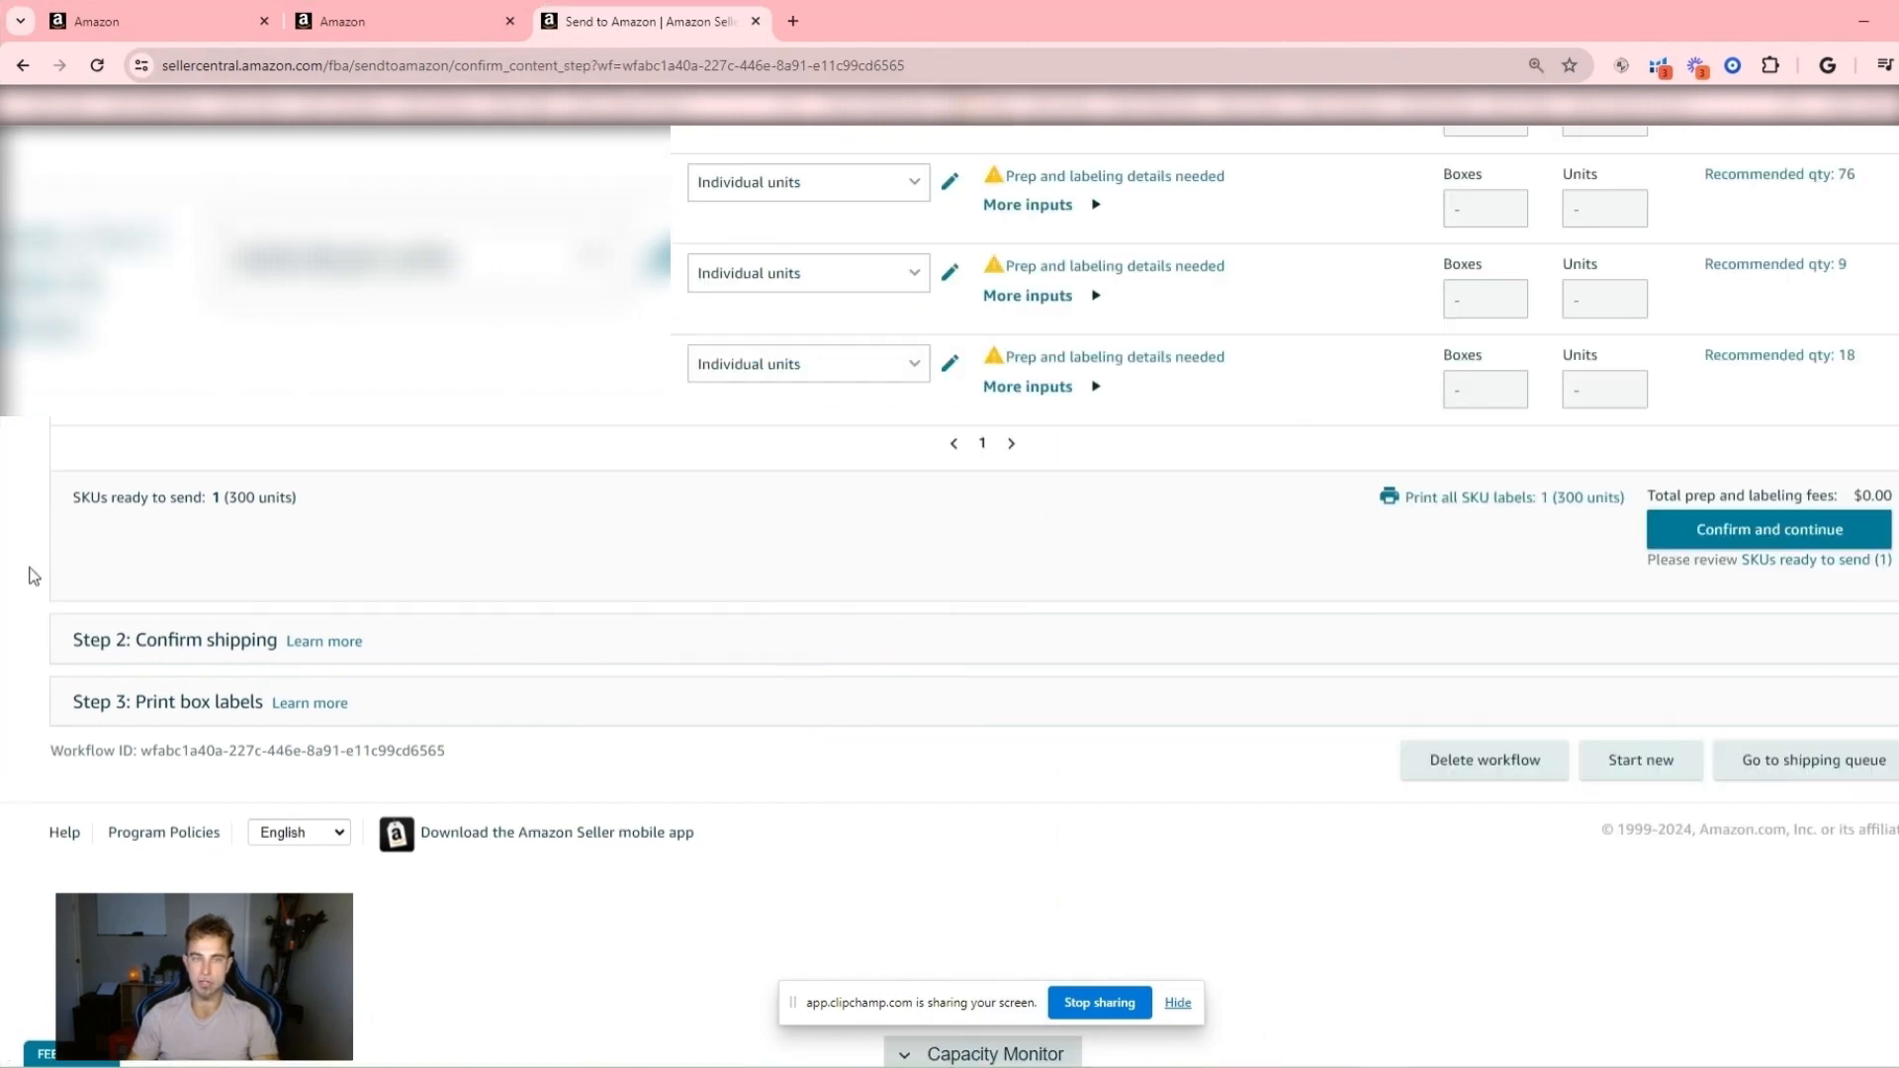
pyautogui.click(1807, 540)
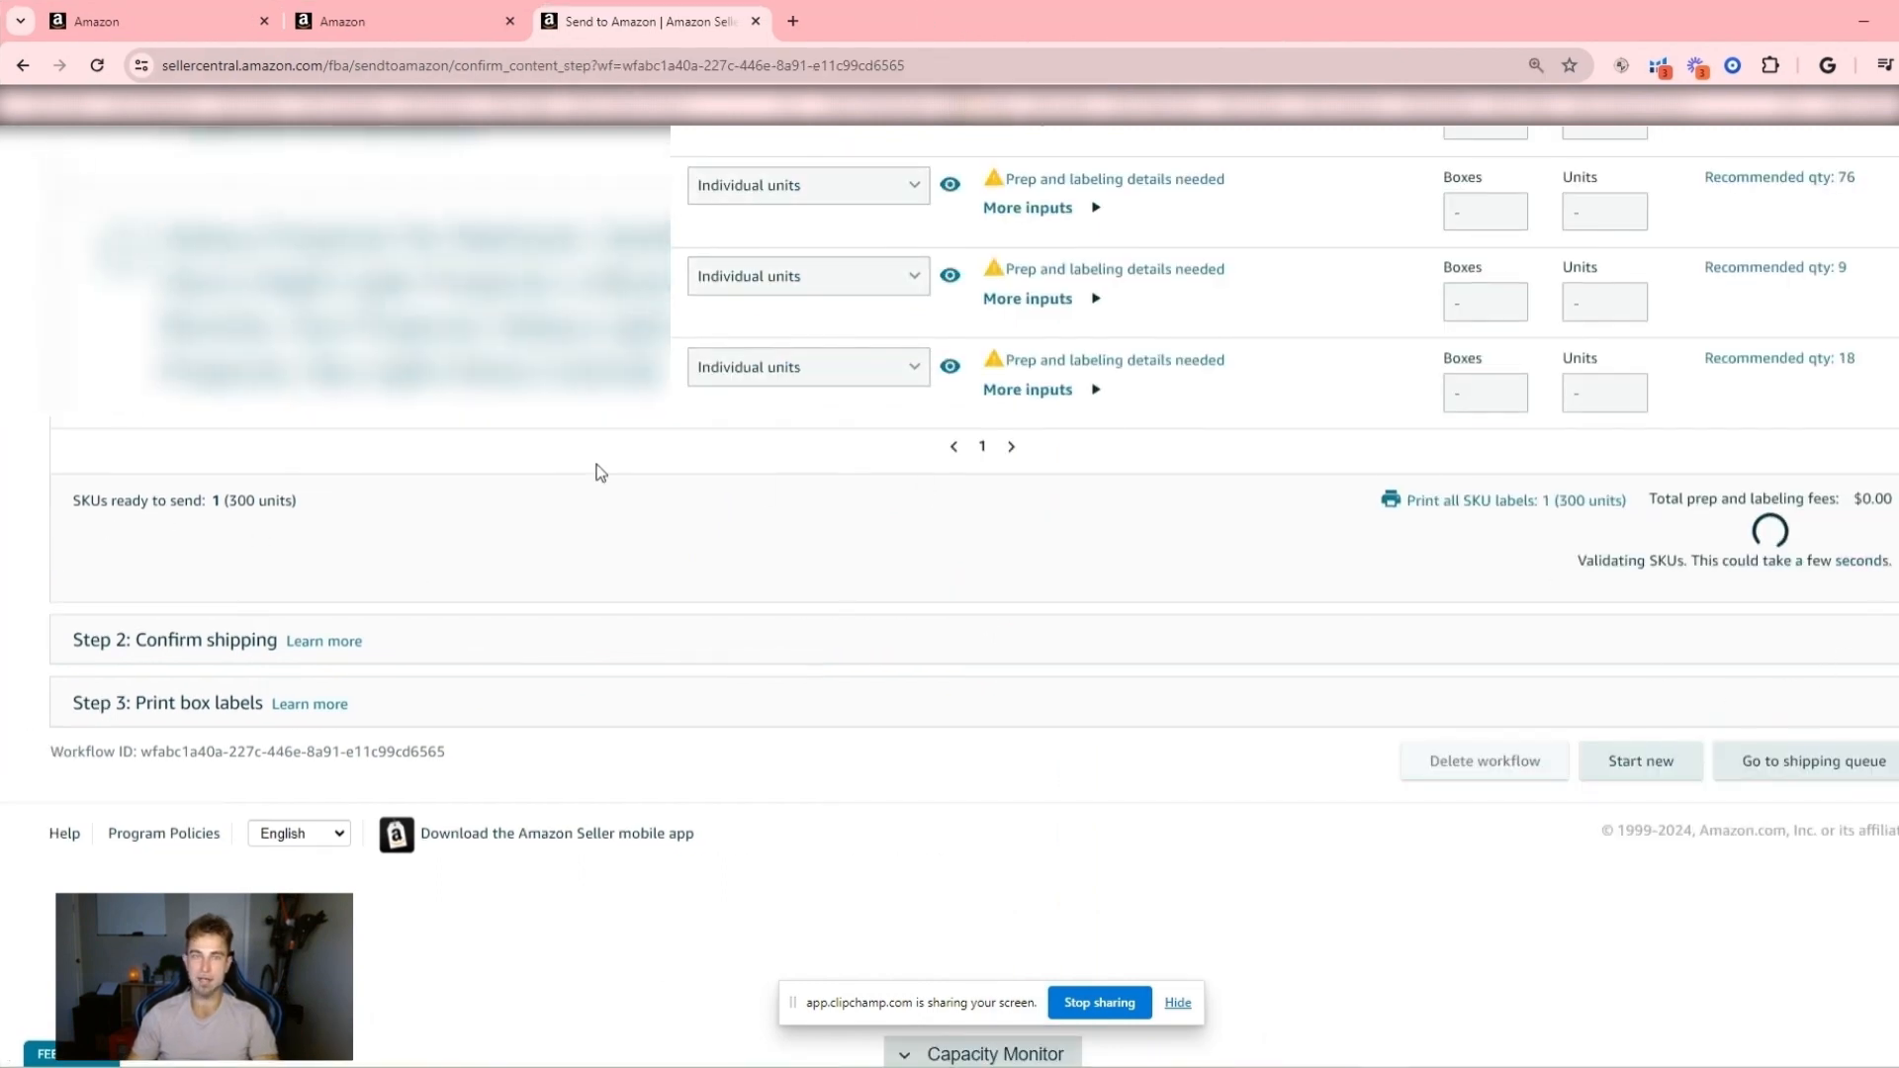
# - Examine the Confirm shipping step, including the inventory summary, inbound placement options, shipping mode and carrier choices
pyautogui.scroll(5, 311, 564)
pyautogui.scroll(-5, 313, 554)
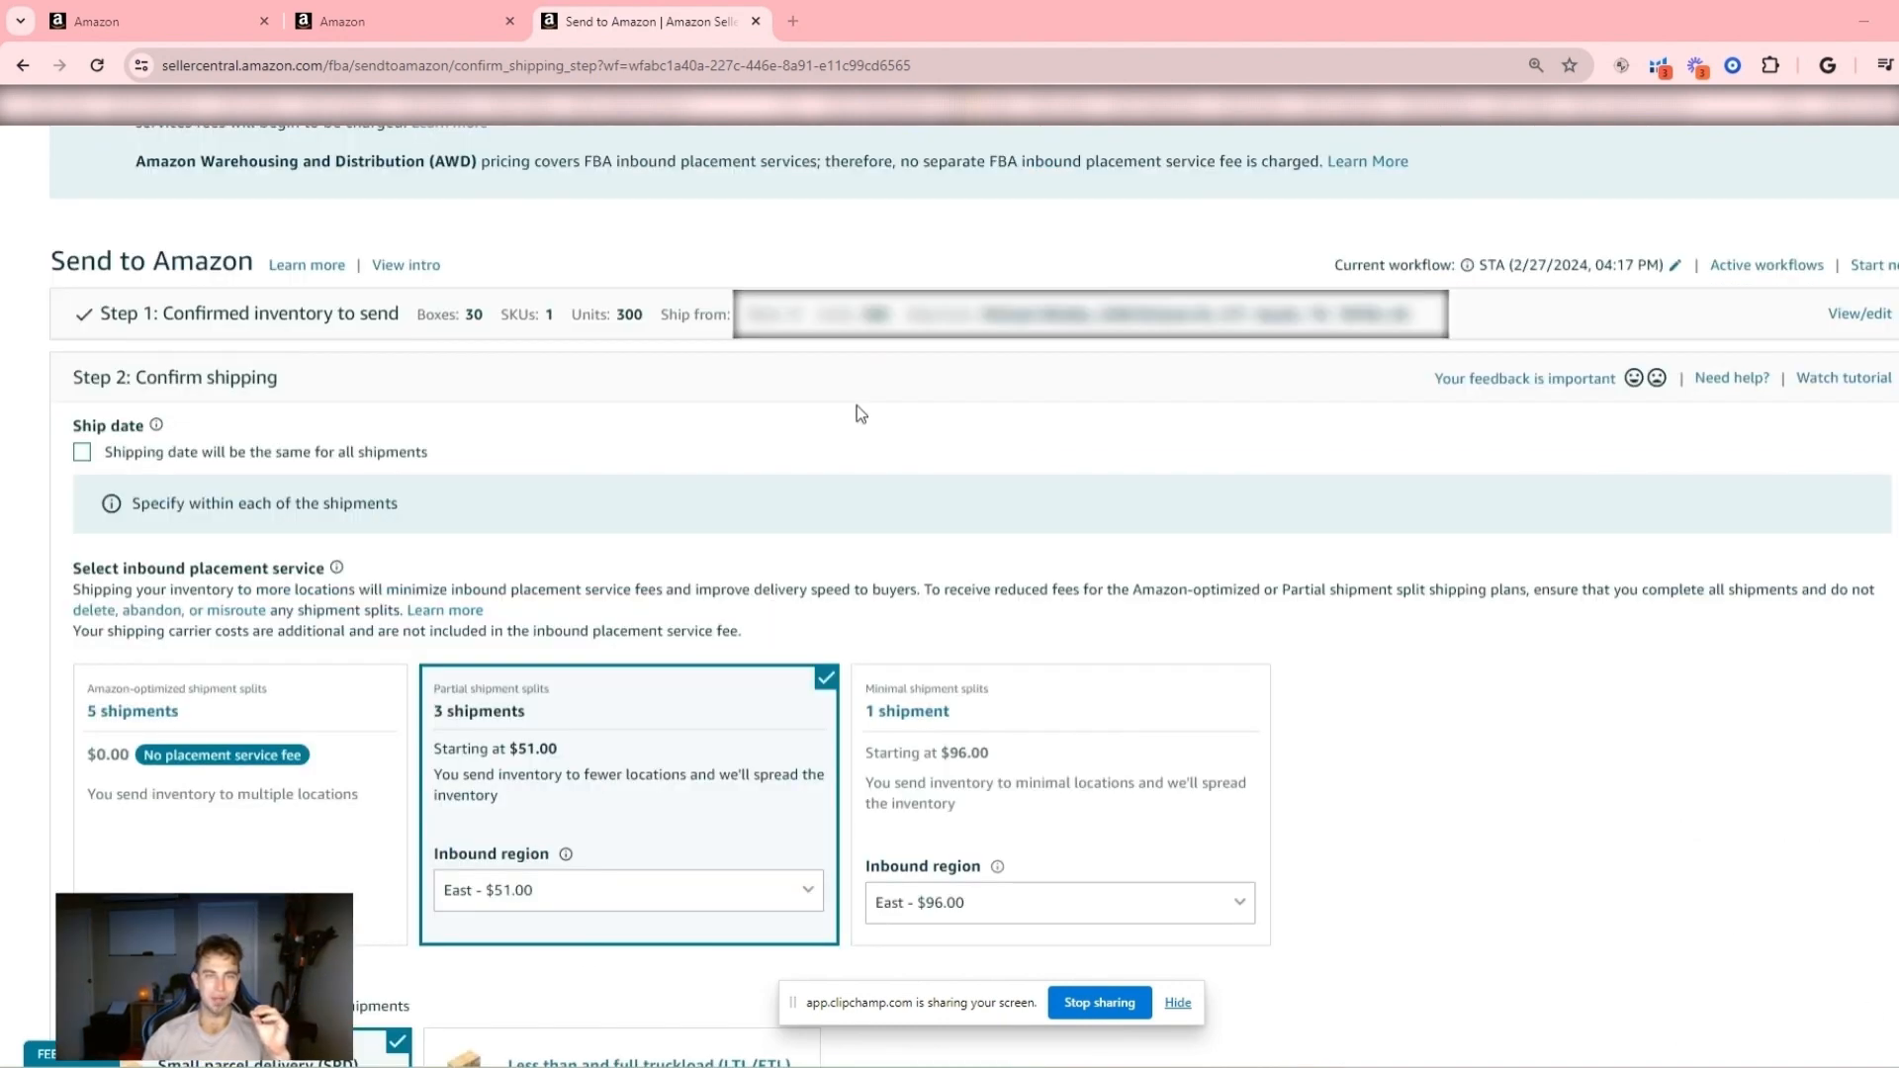
pyautogui.scroll(1, 495, 435)
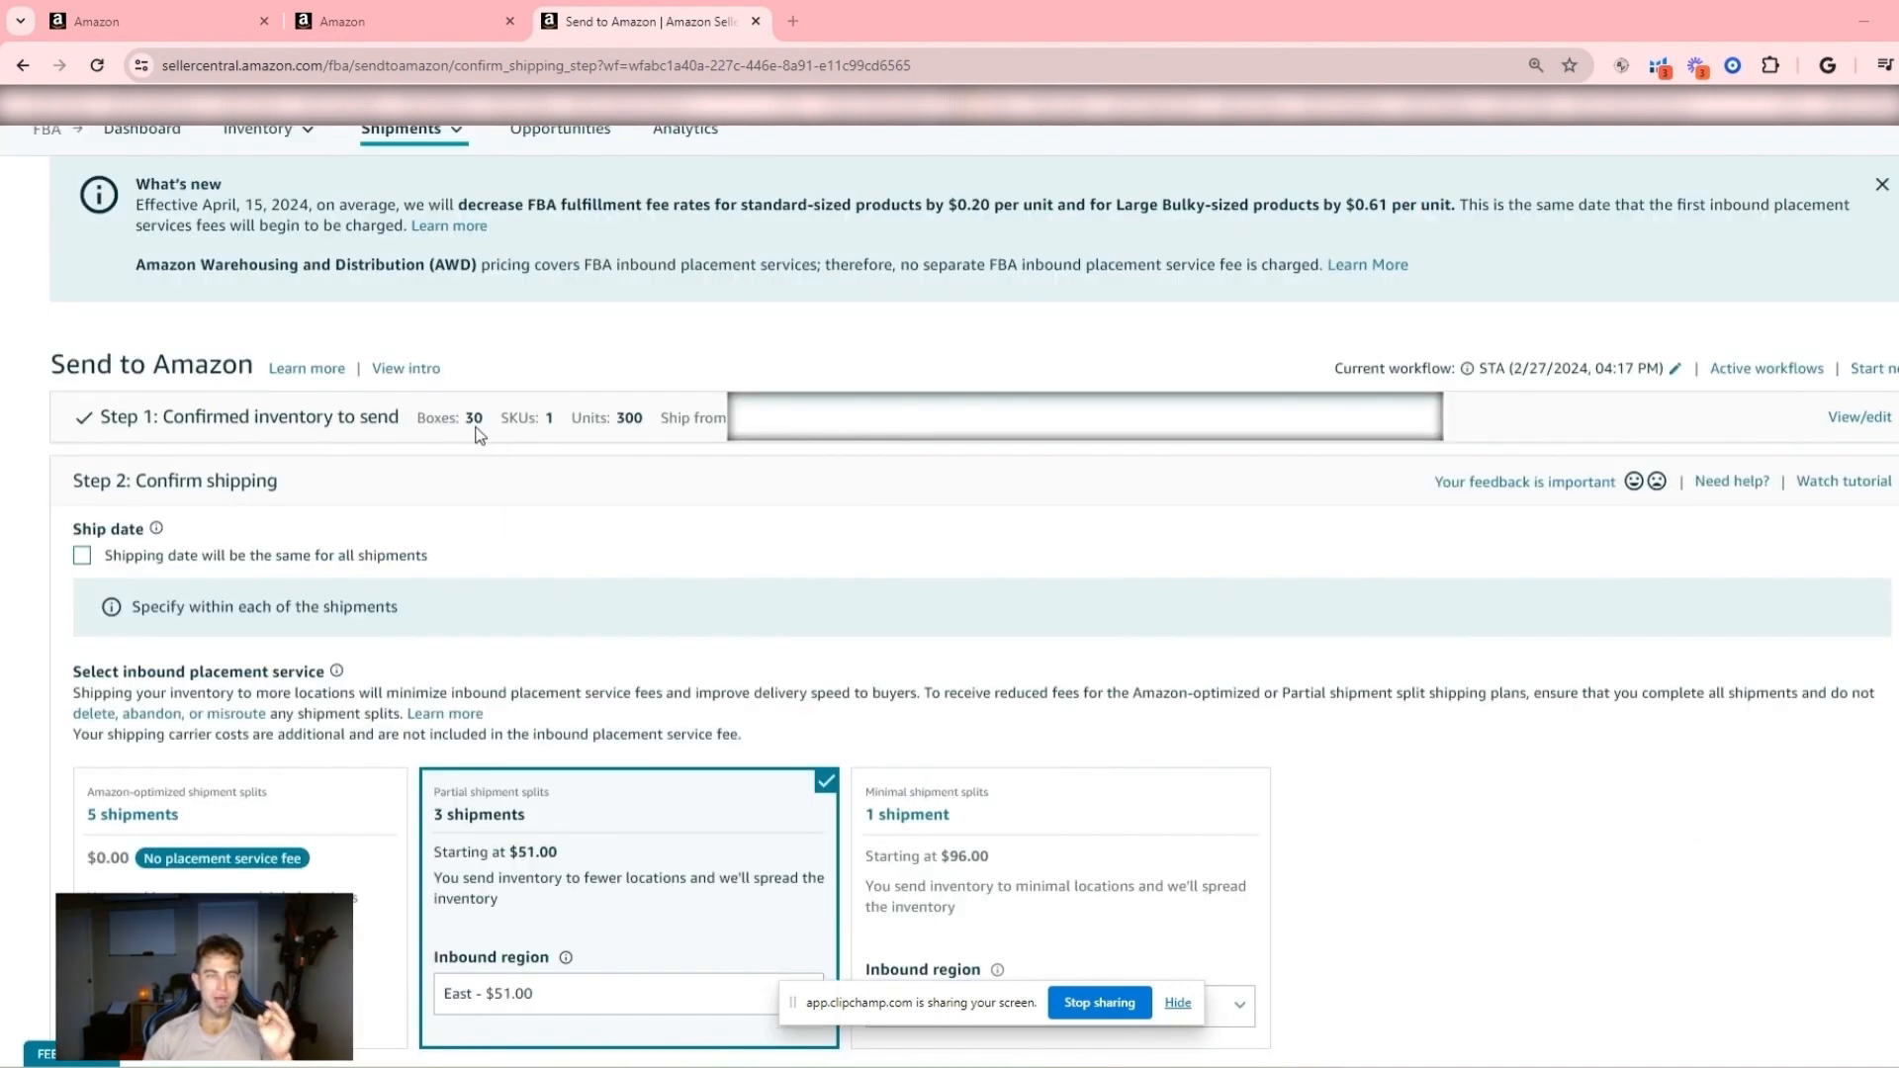
pyautogui.scroll(-2, 478, 435)
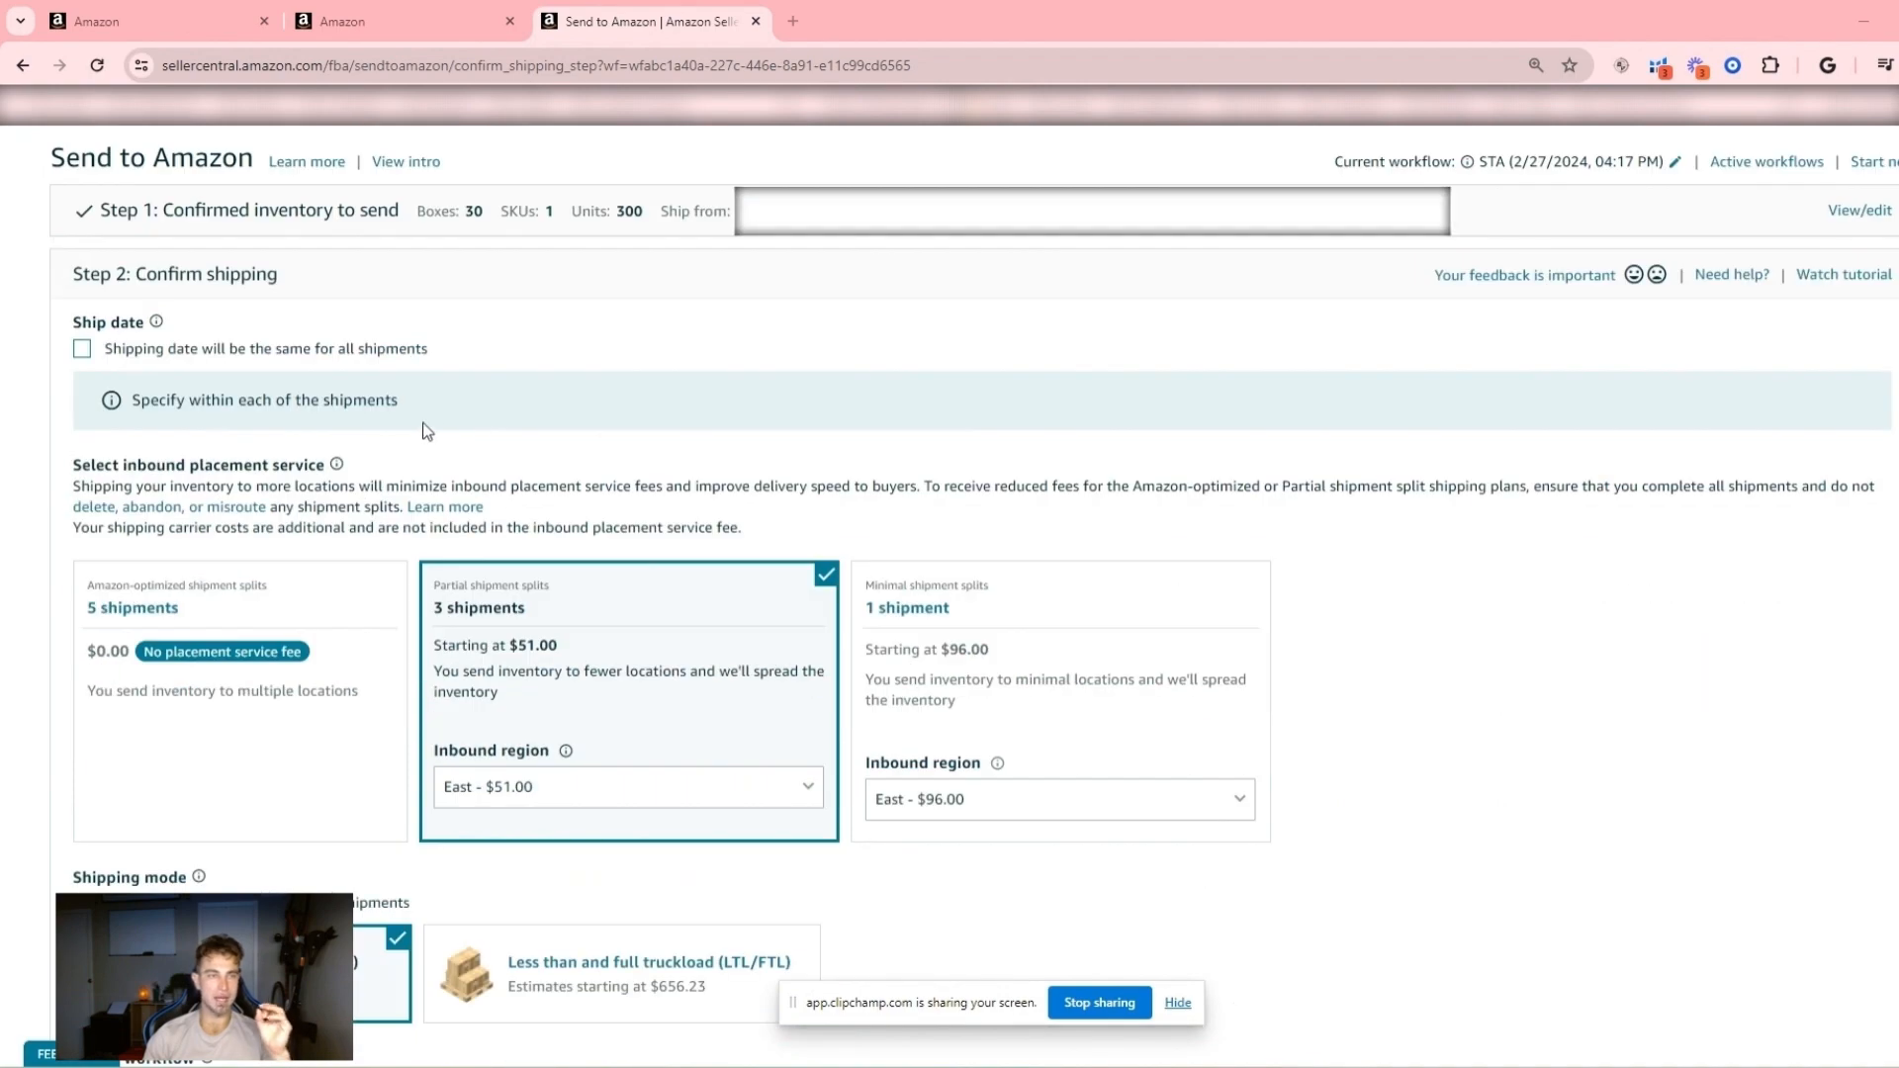
pyautogui.scroll(-3, 423, 428)
pyautogui.scroll(3, 423, 429)
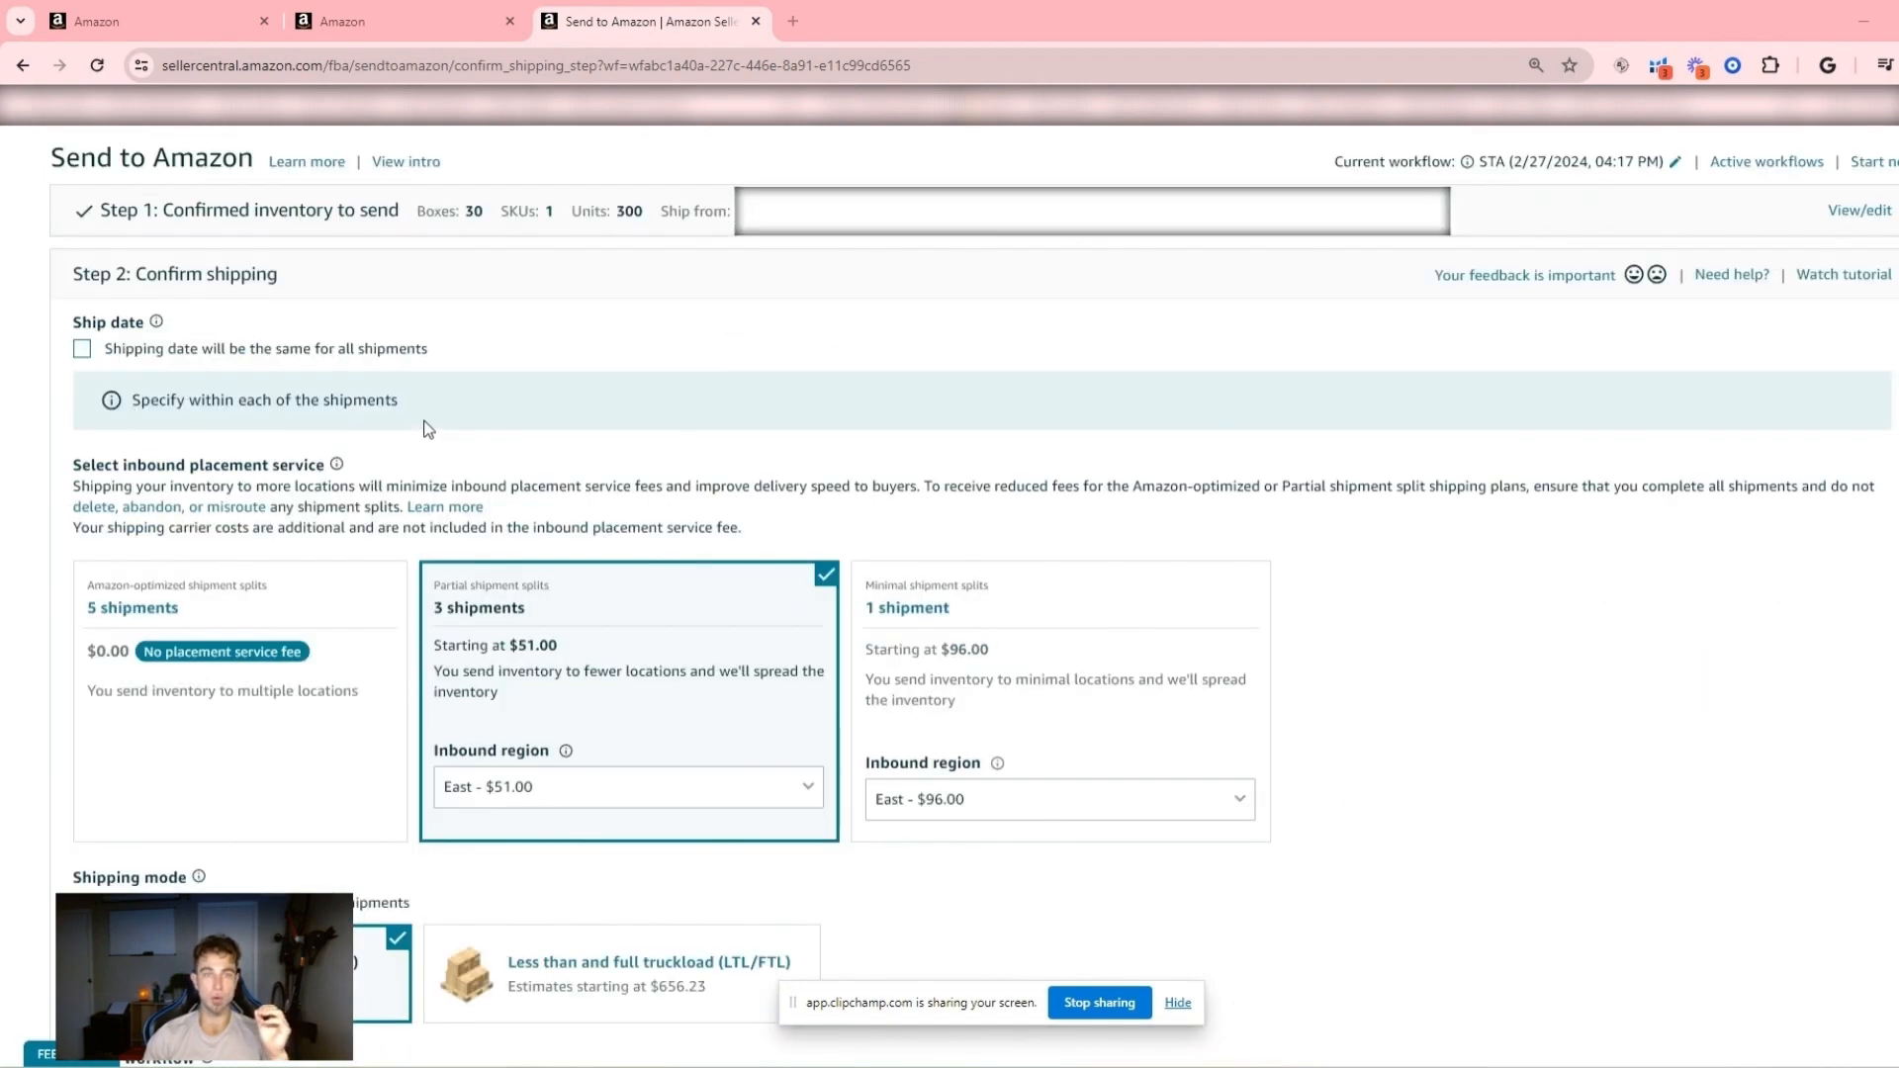
pyautogui.scroll(-6, 427, 429)
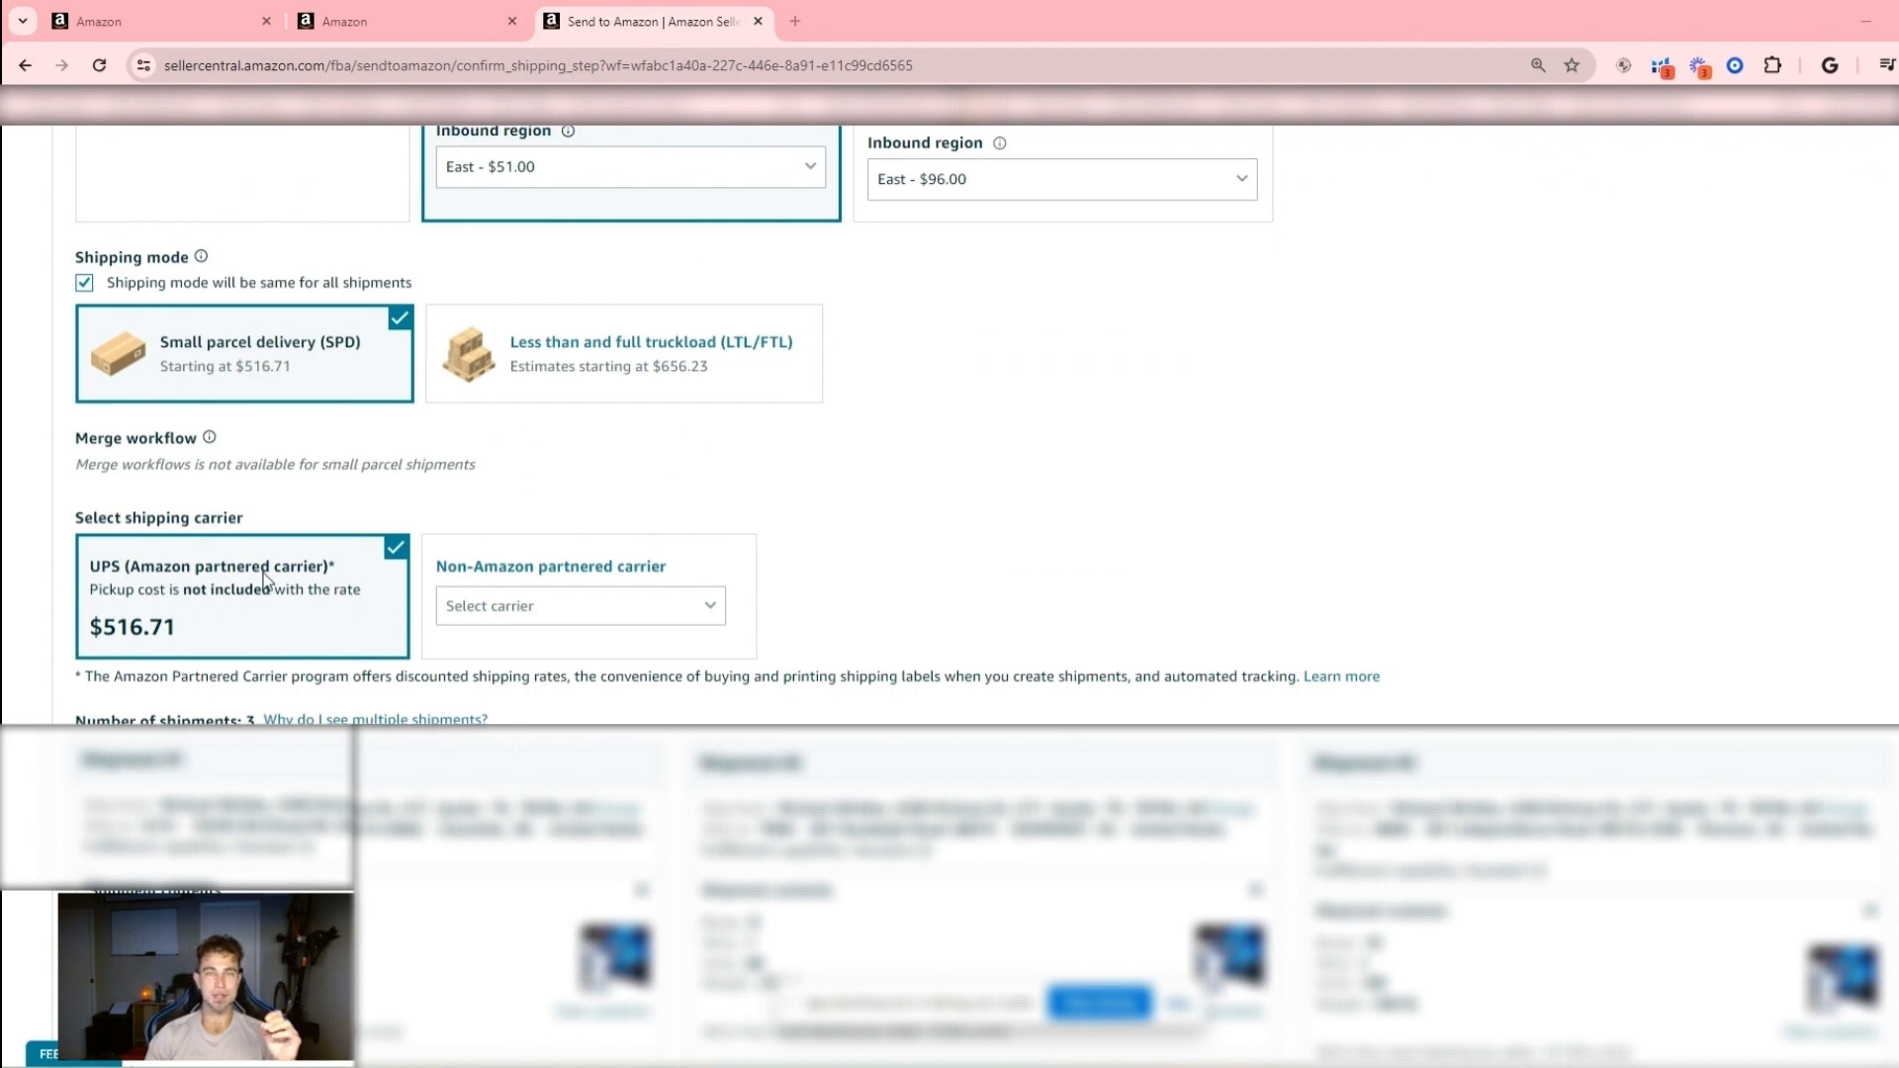
pyautogui.scroll(9, 277, 563)
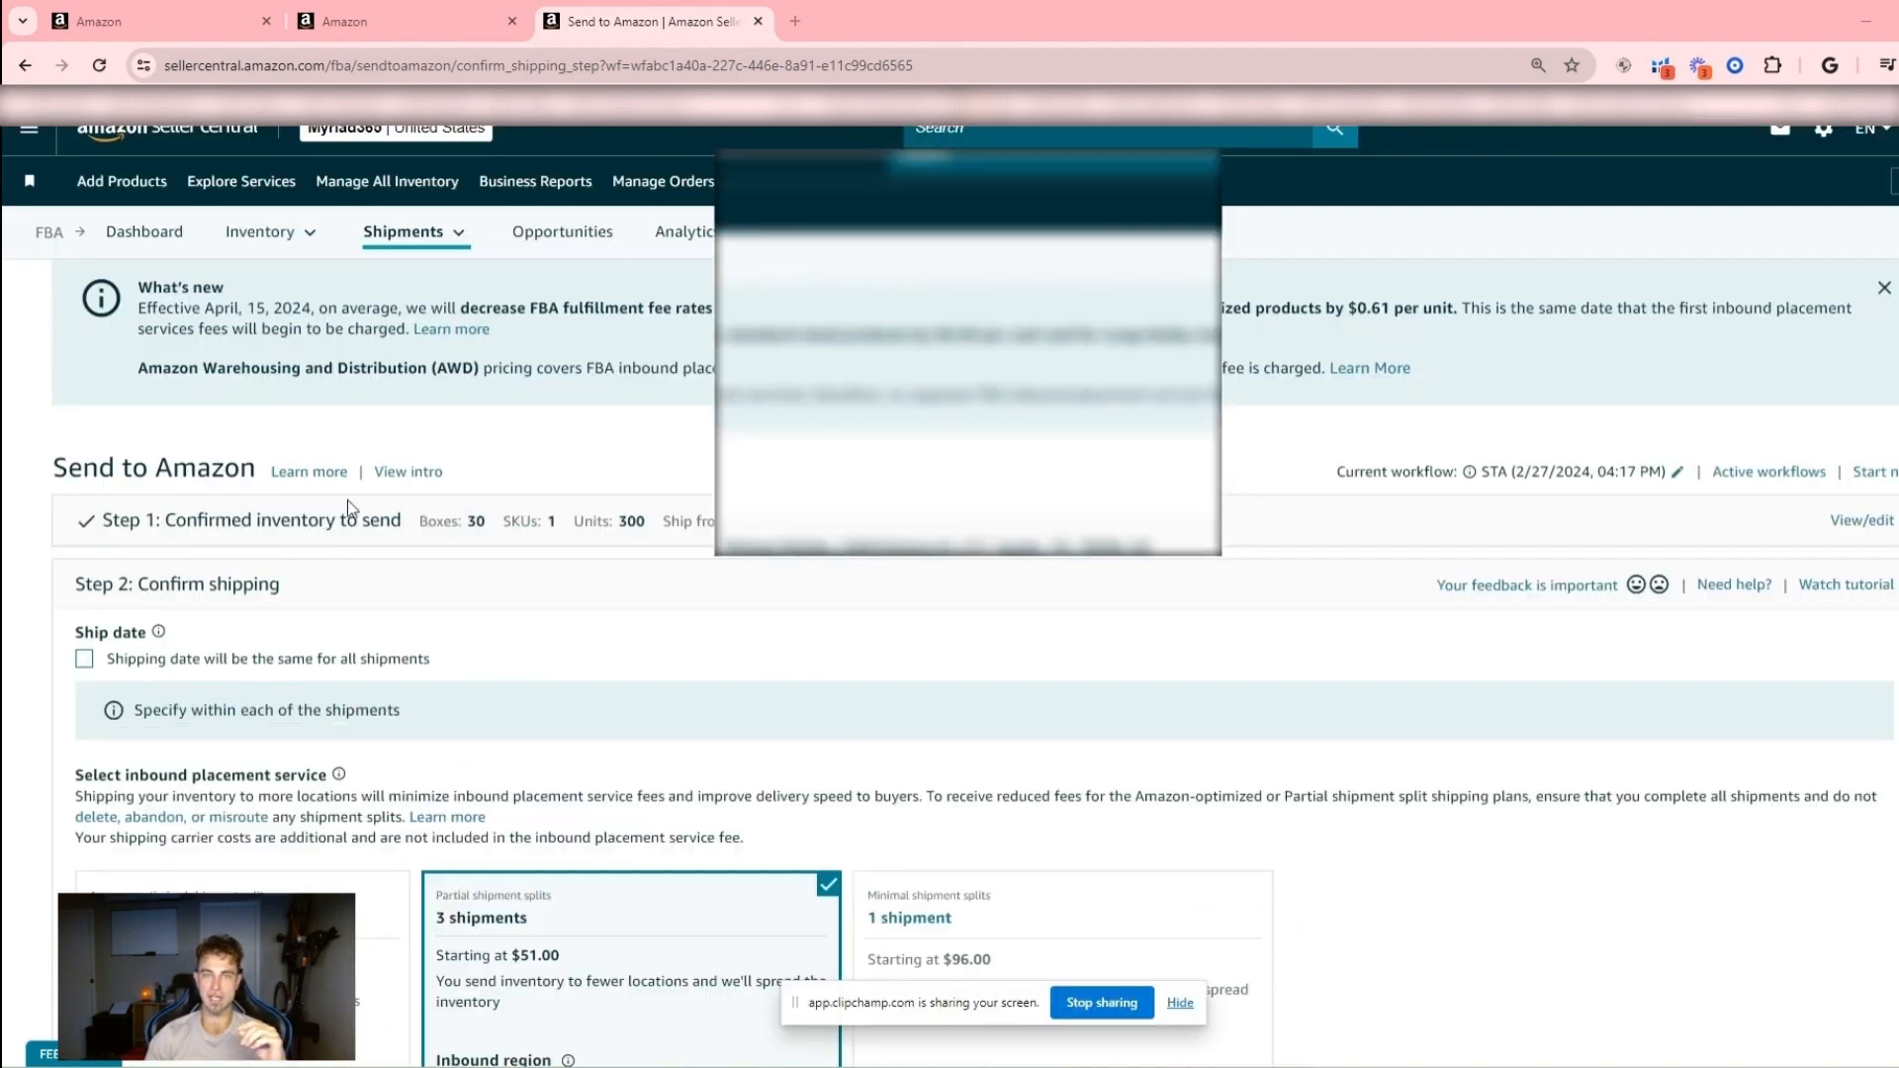
# - Compare the costs of the three inbound placement options alongside the shipping mode and carrier choices
pyautogui.scroll(-2, 502, 487)
pyautogui.scroll(-1, 499, 489)
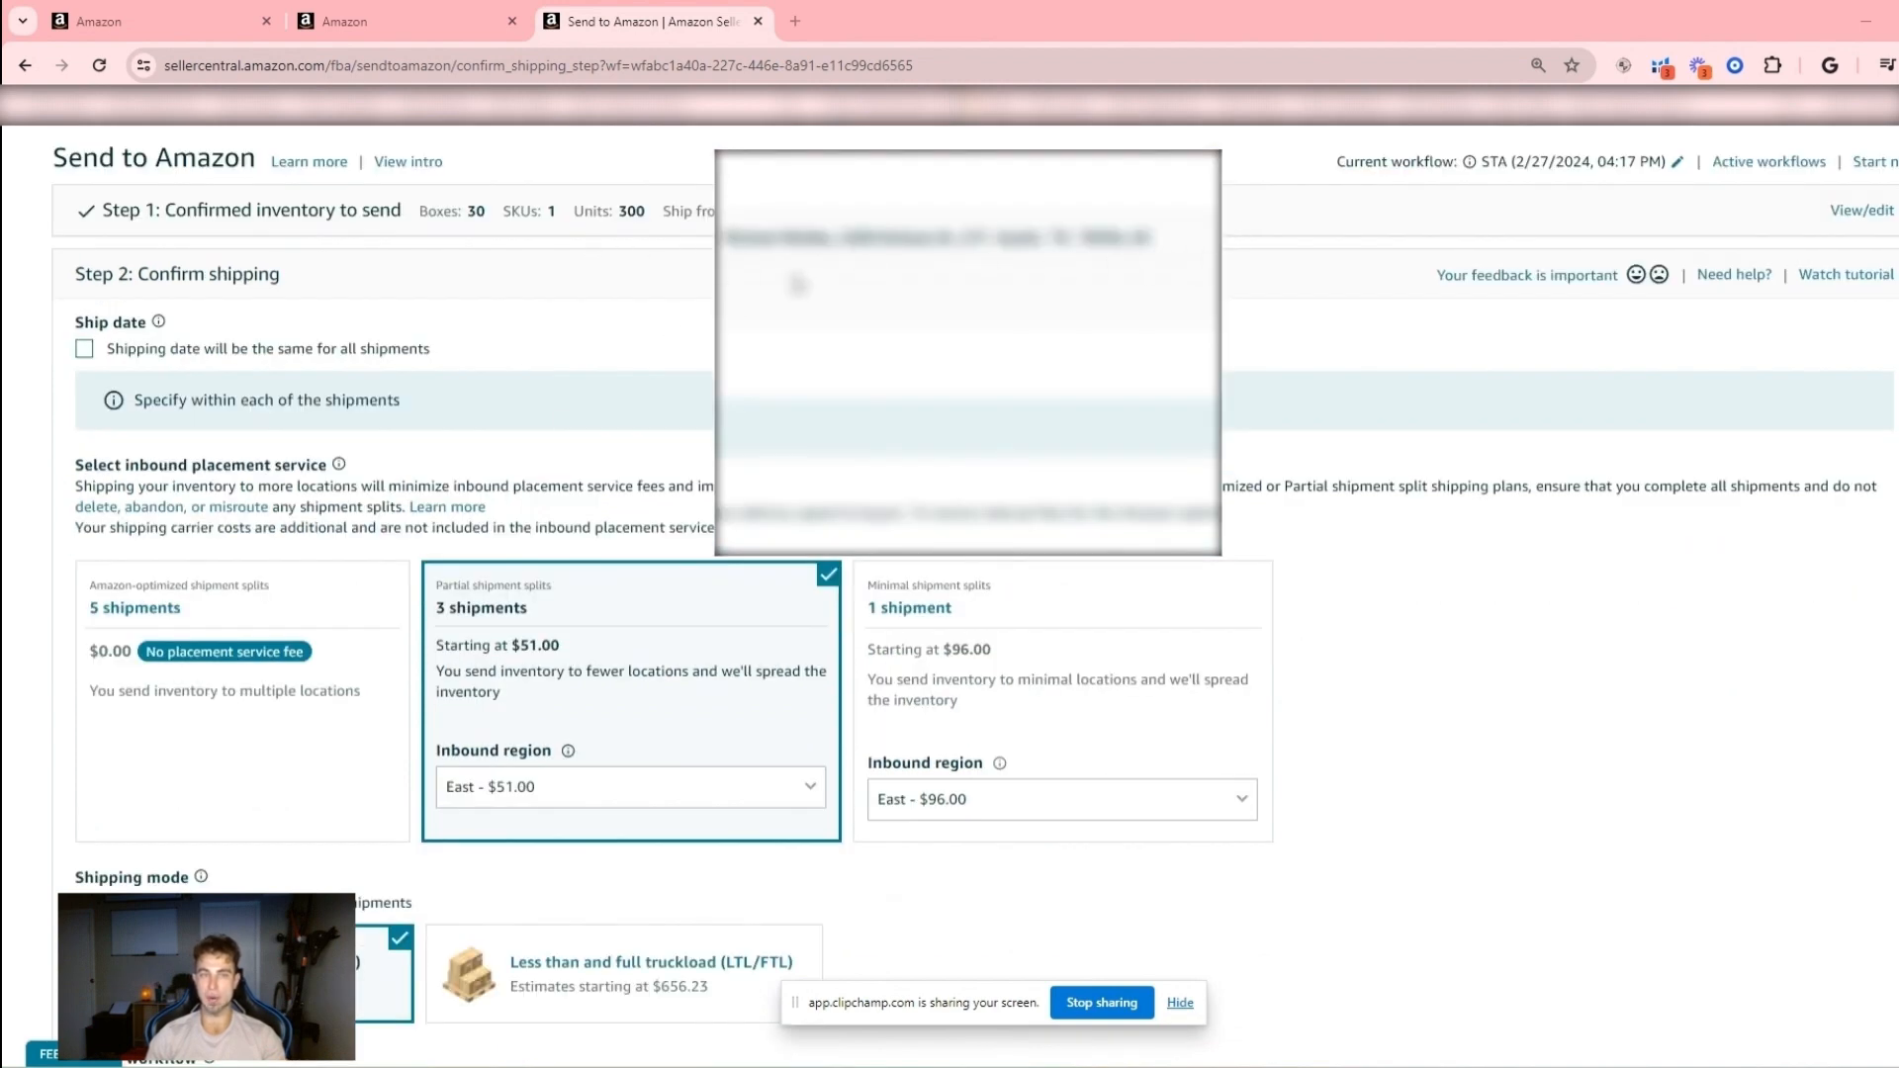
pyautogui.scroll(-3, 656, 354)
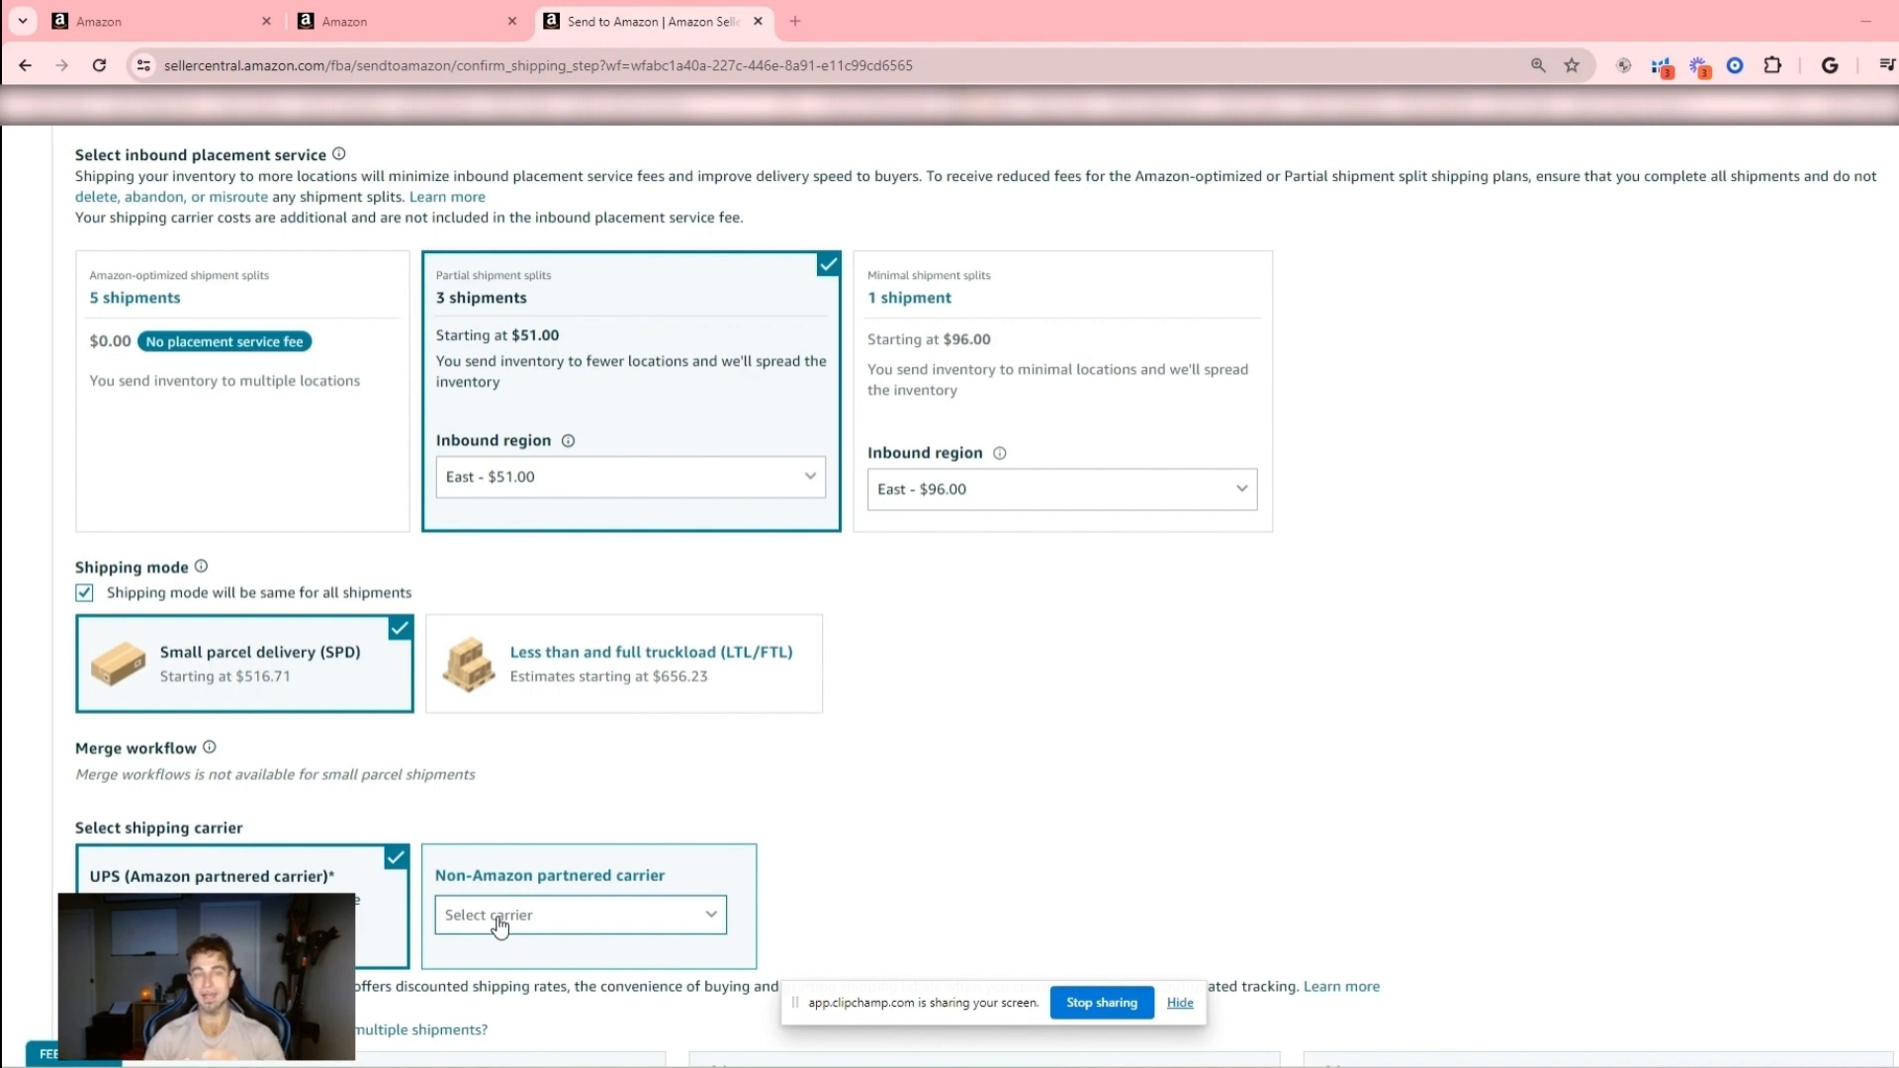
pyautogui.scroll(4, 530, 797)
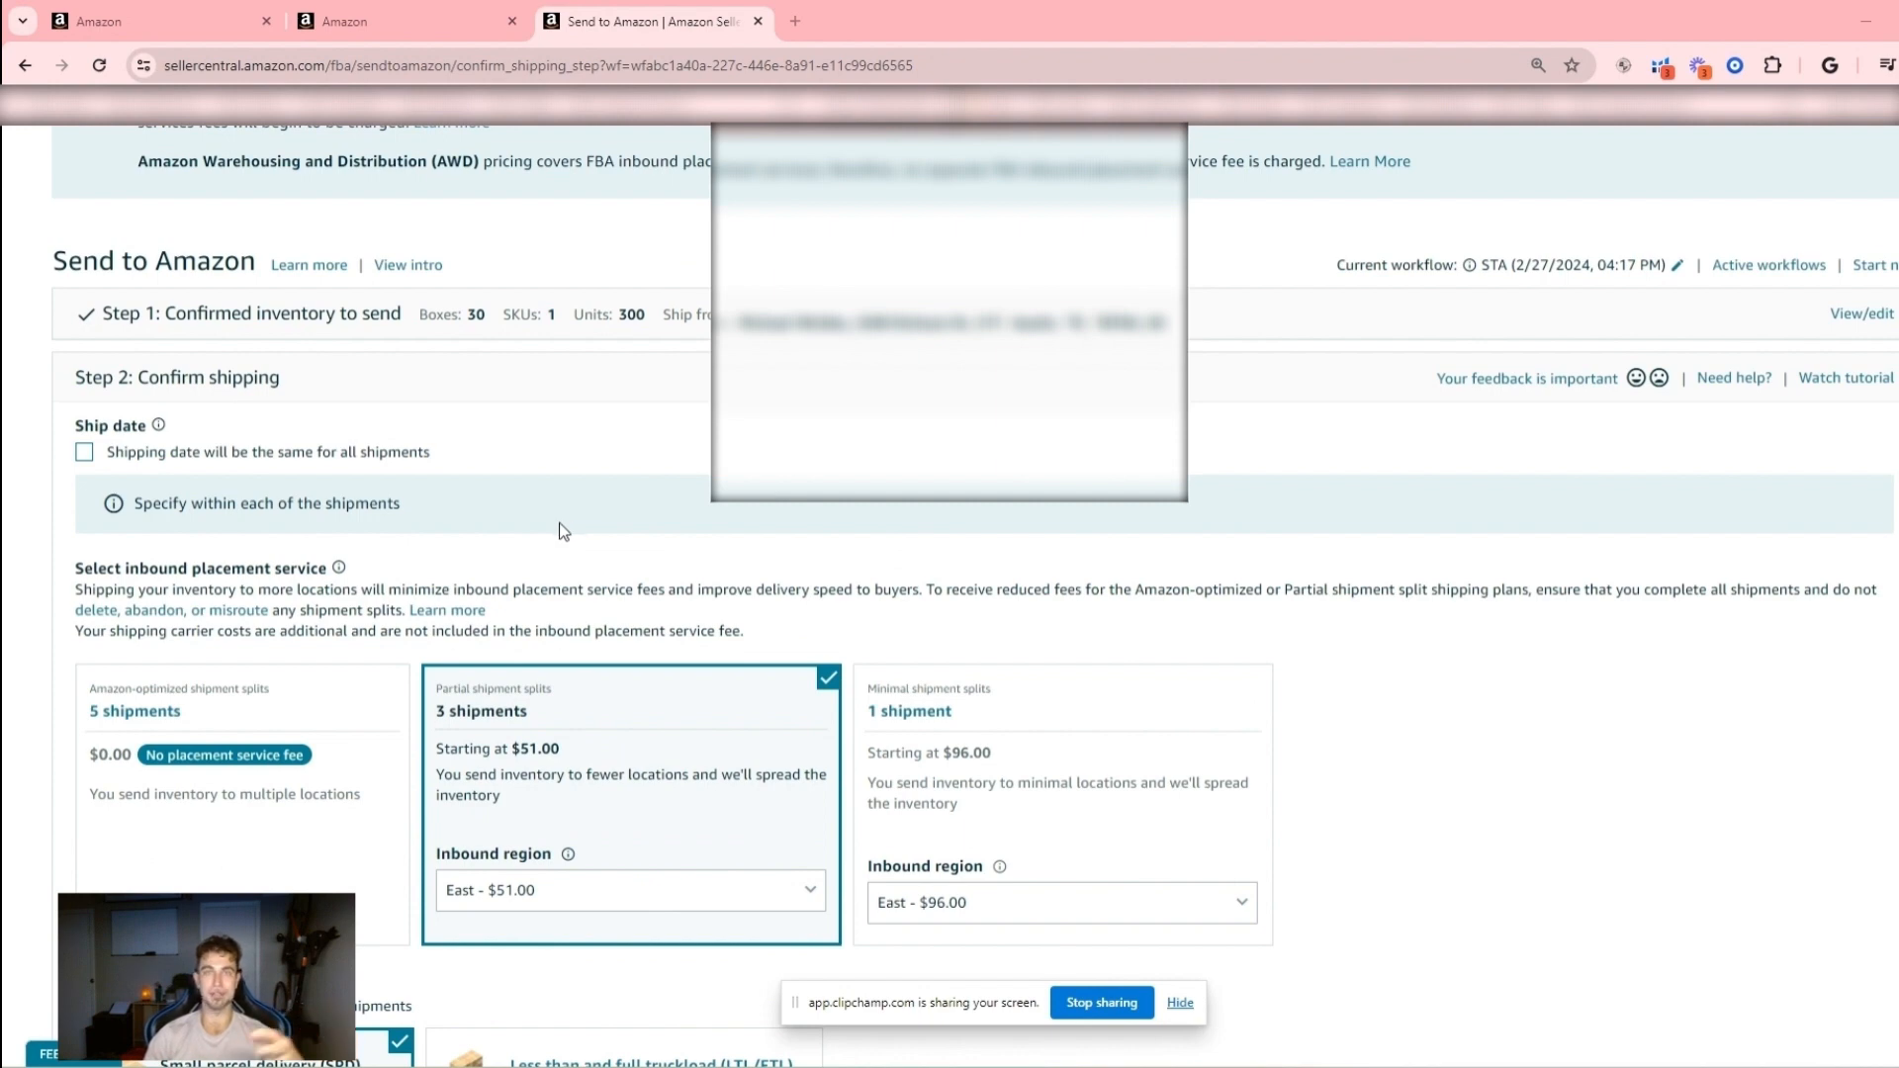
pyautogui.scroll(2, 129, 721)
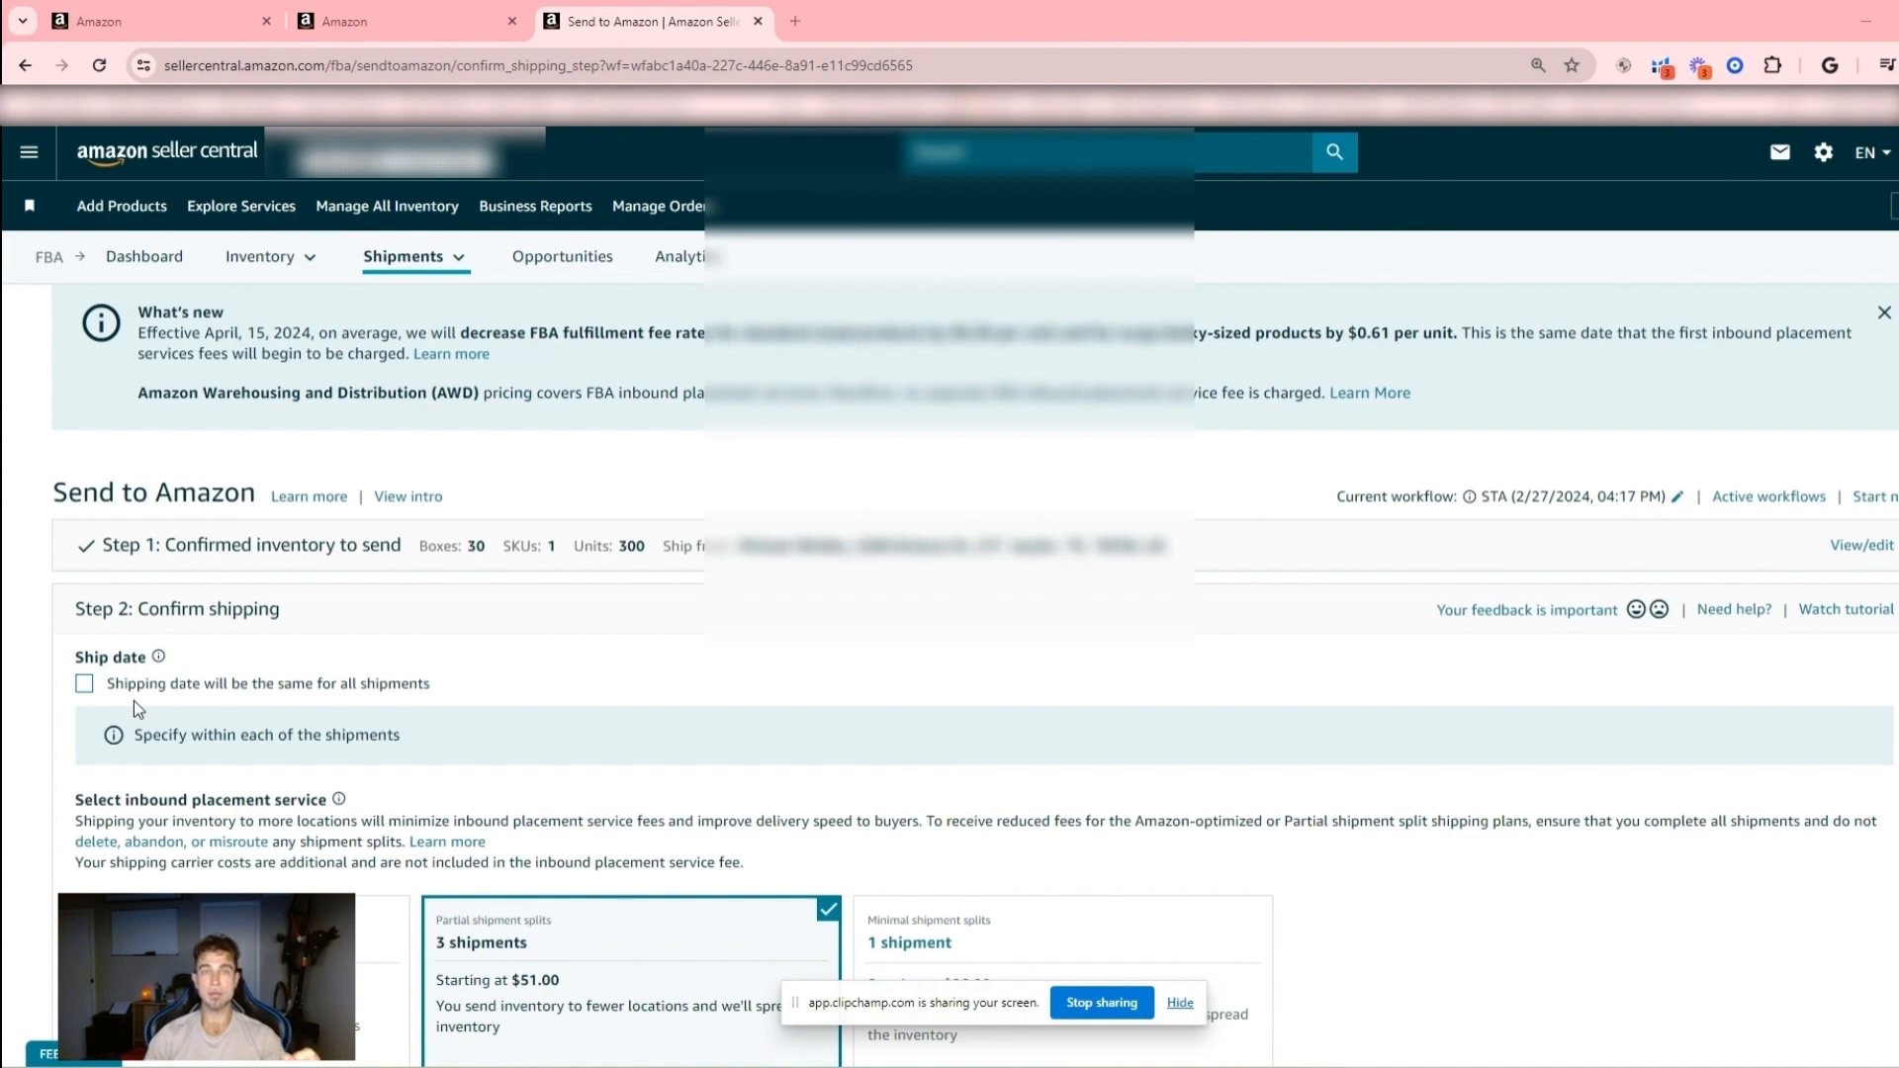
pyautogui.scroll(-7, 535, 762)
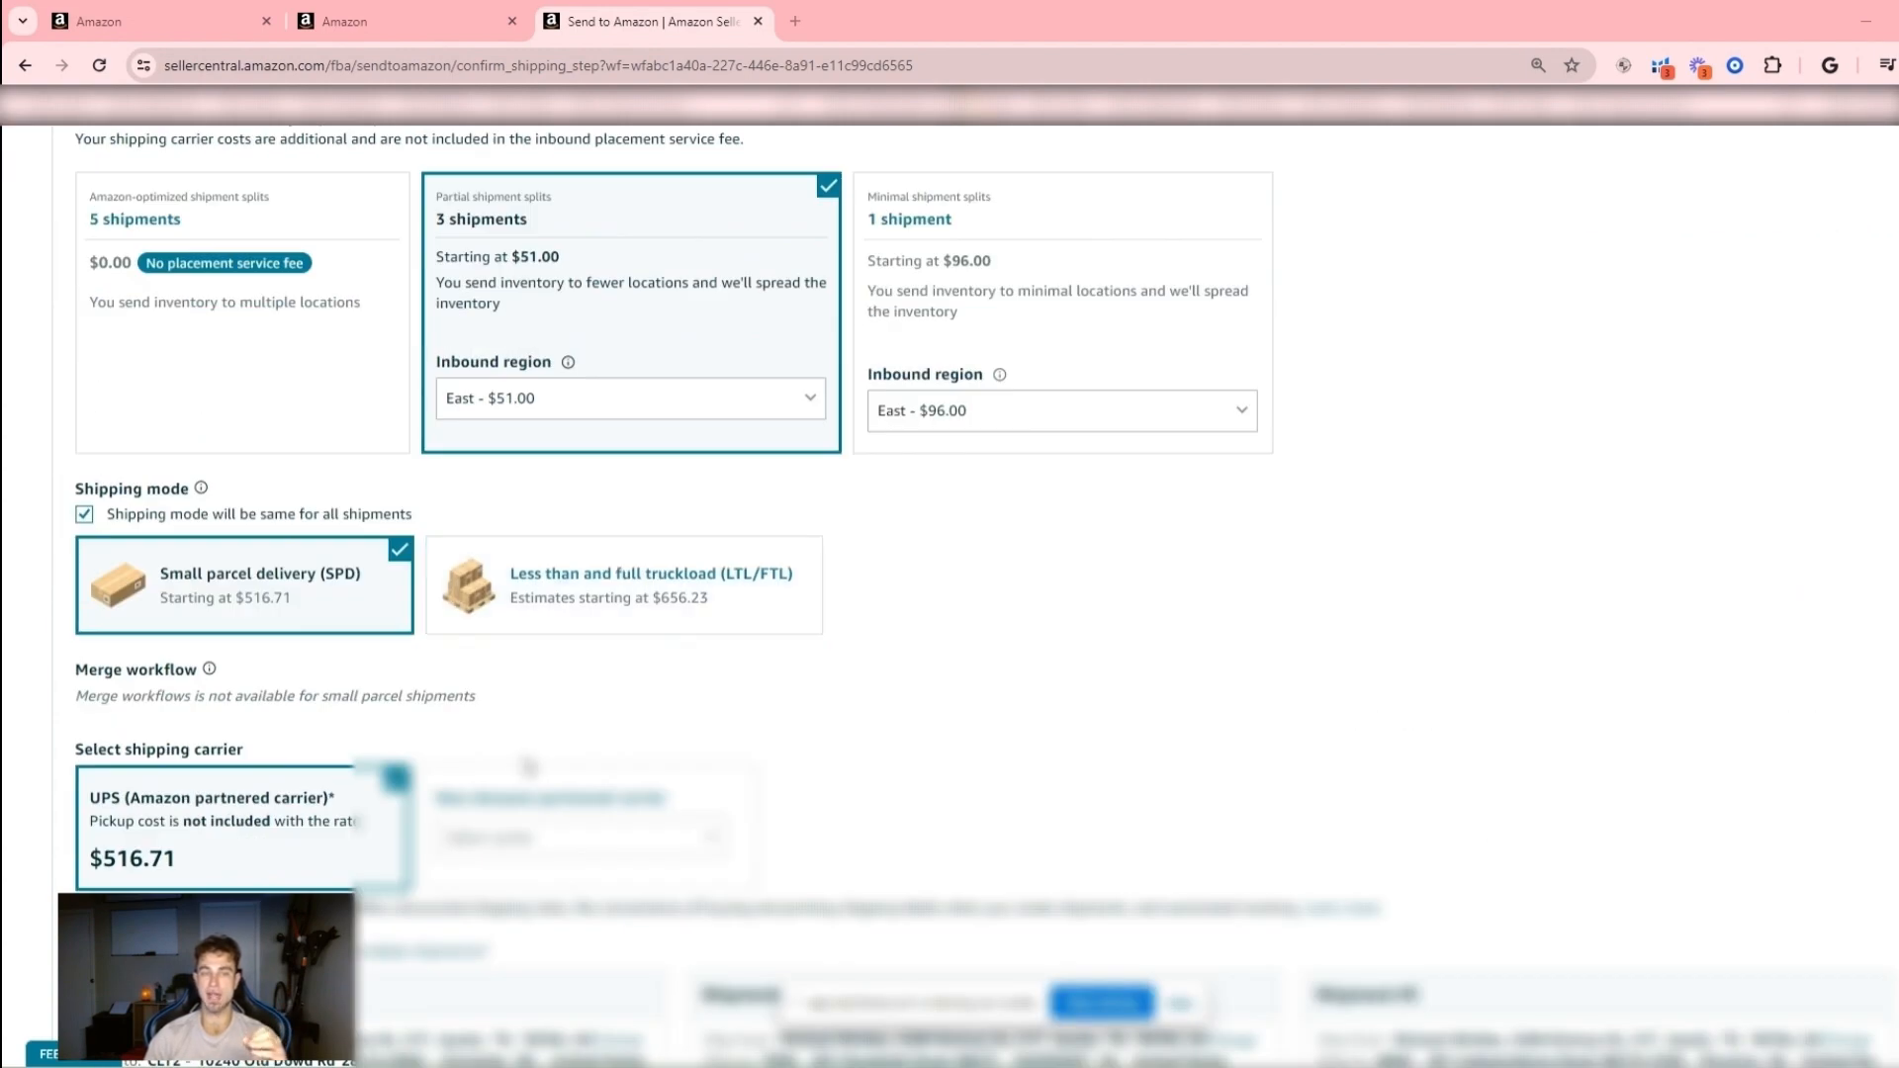
pyautogui.scroll(3, 421, 455)
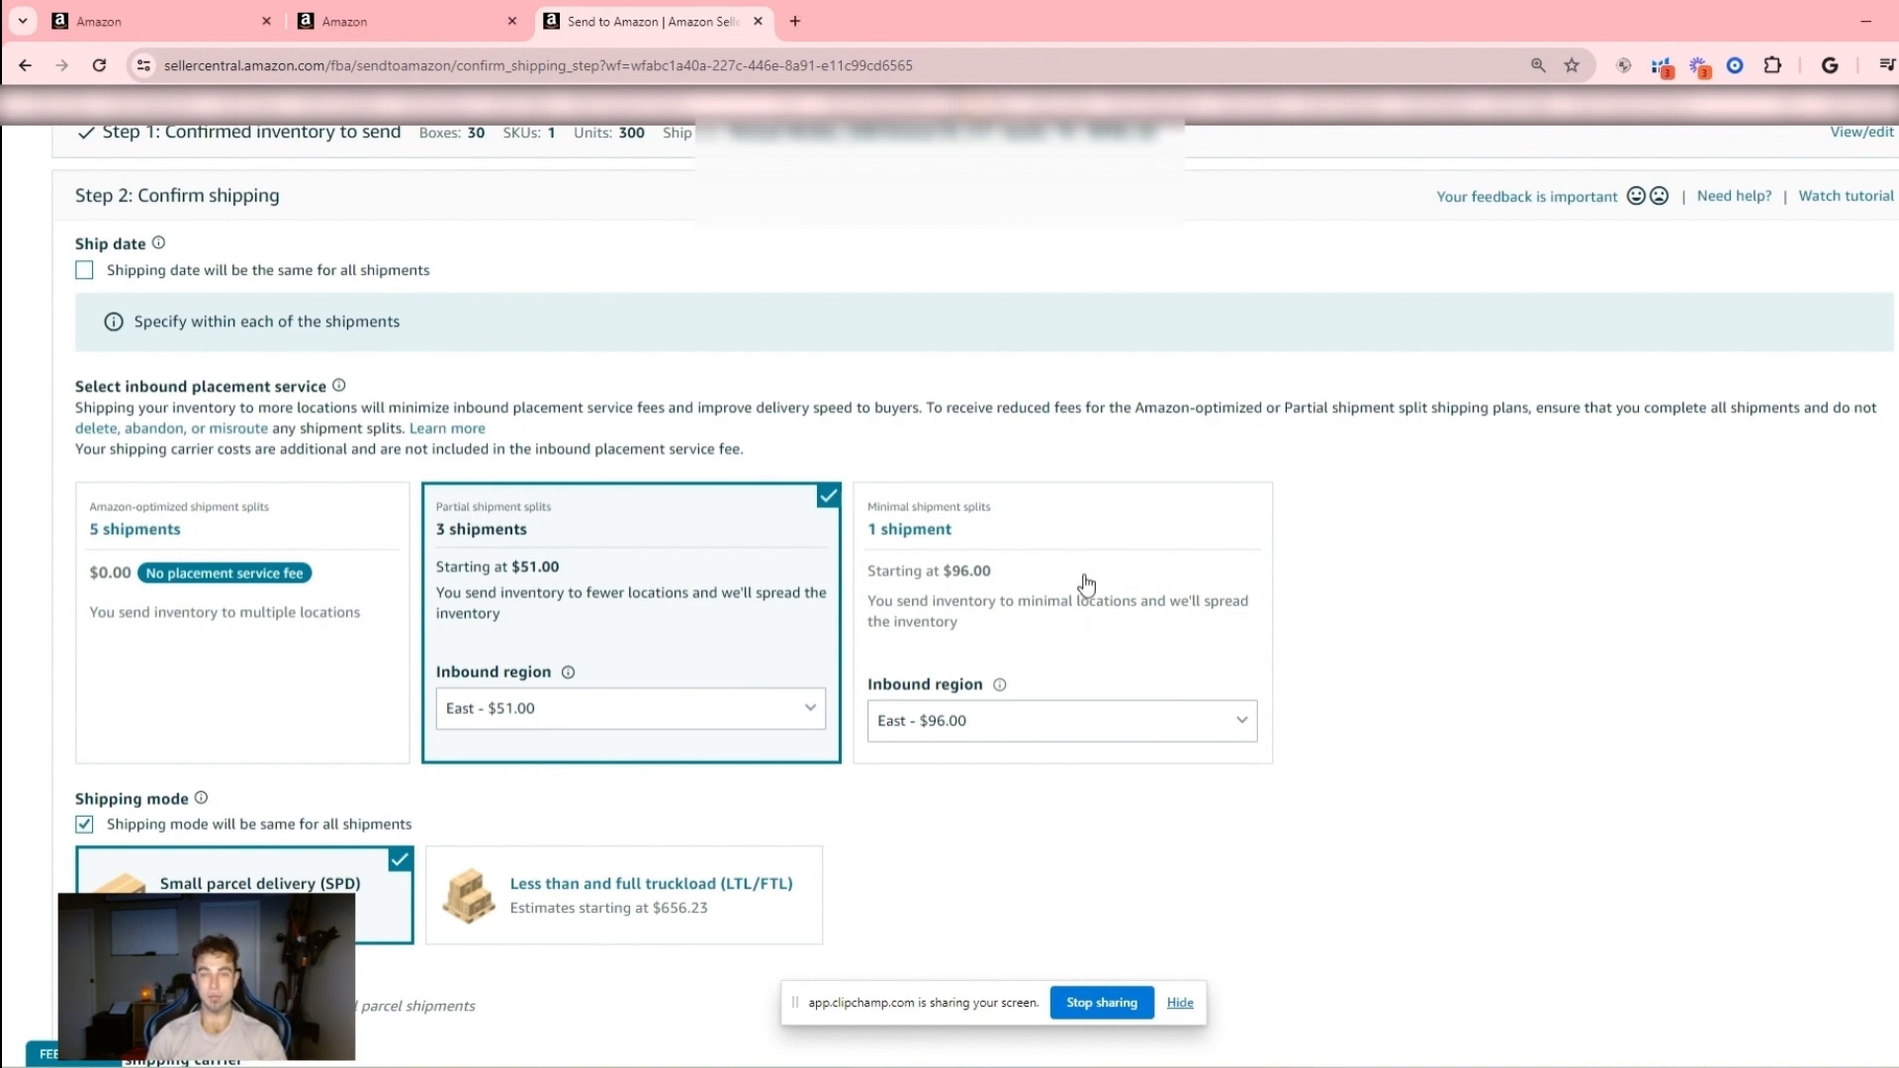
# - Choose the minimal shipment splits option with one shipment and set its inbound region to West
pyautogui.click(964, 719)
pyautogui.click(975, 665)
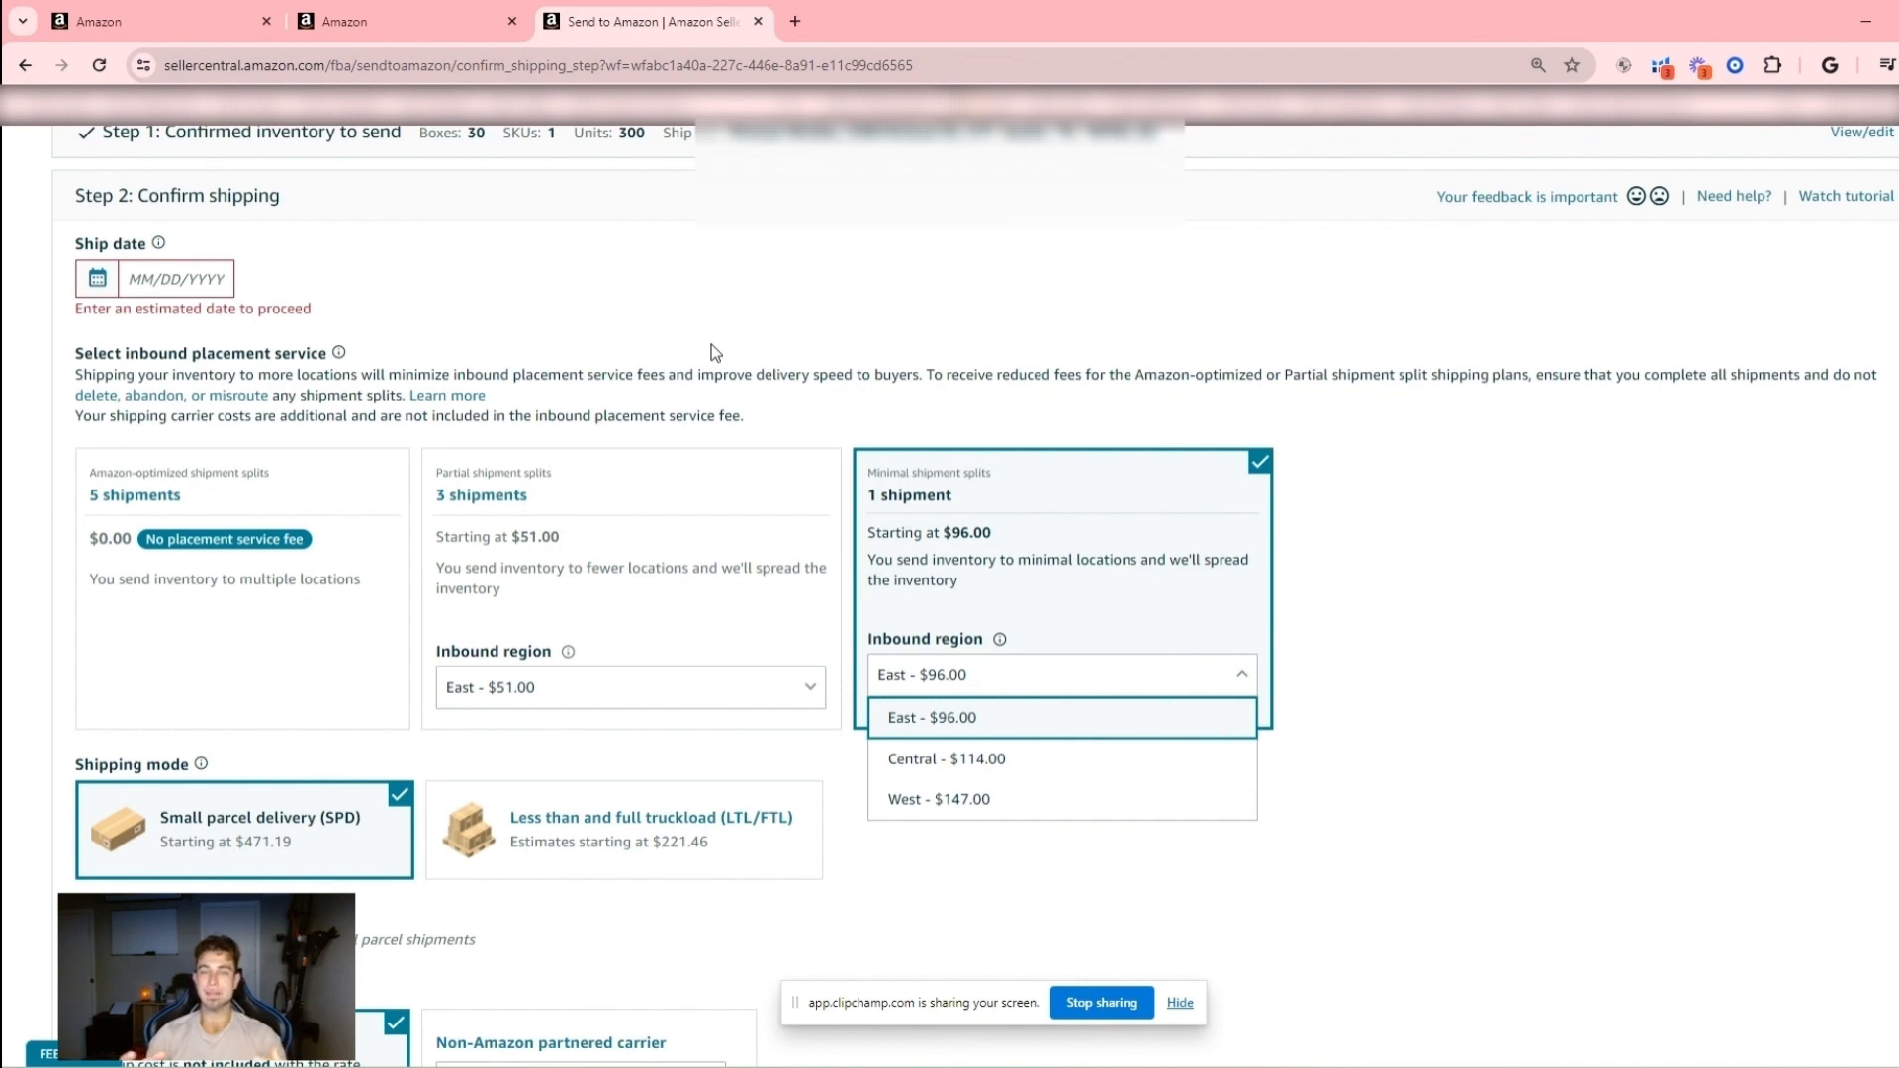
pyautogui.scroll(1, 711, 344)
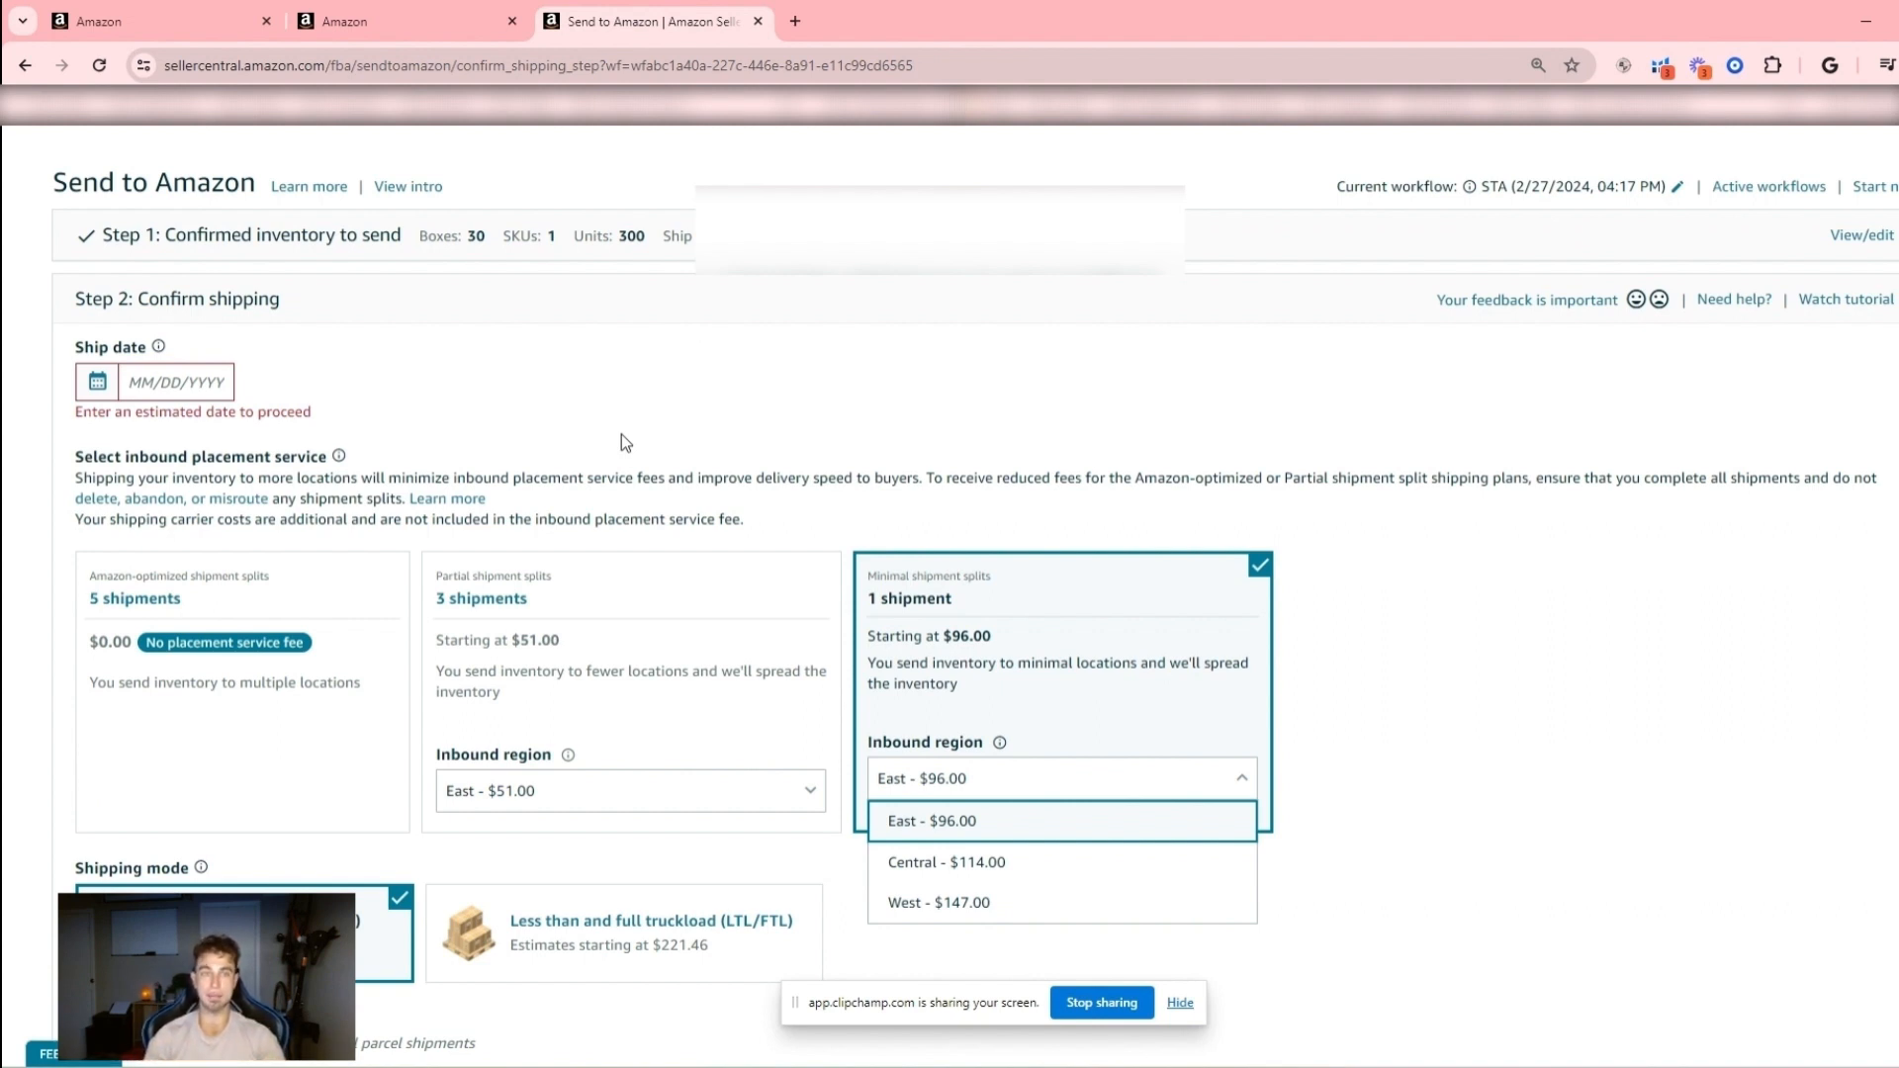
pyautogui.click(1001, 432)
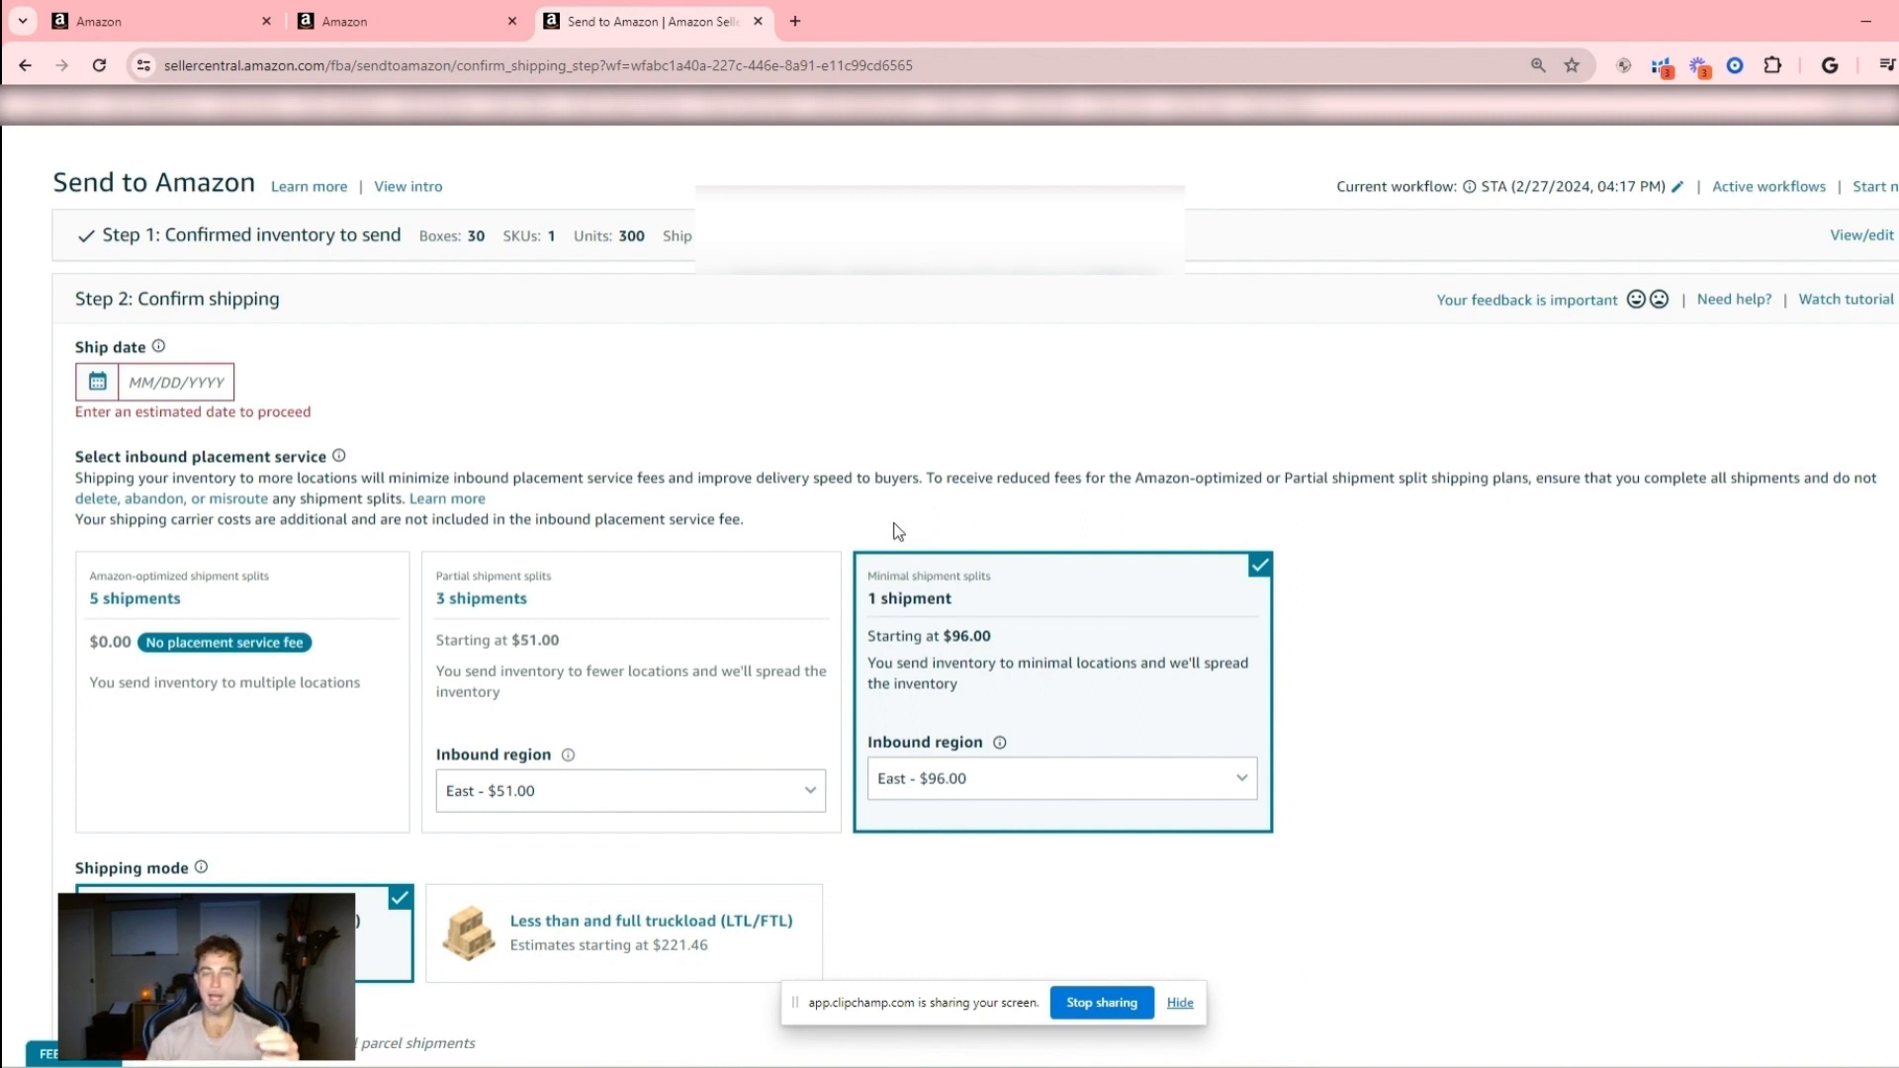
pyautogui.click(1043, 771)
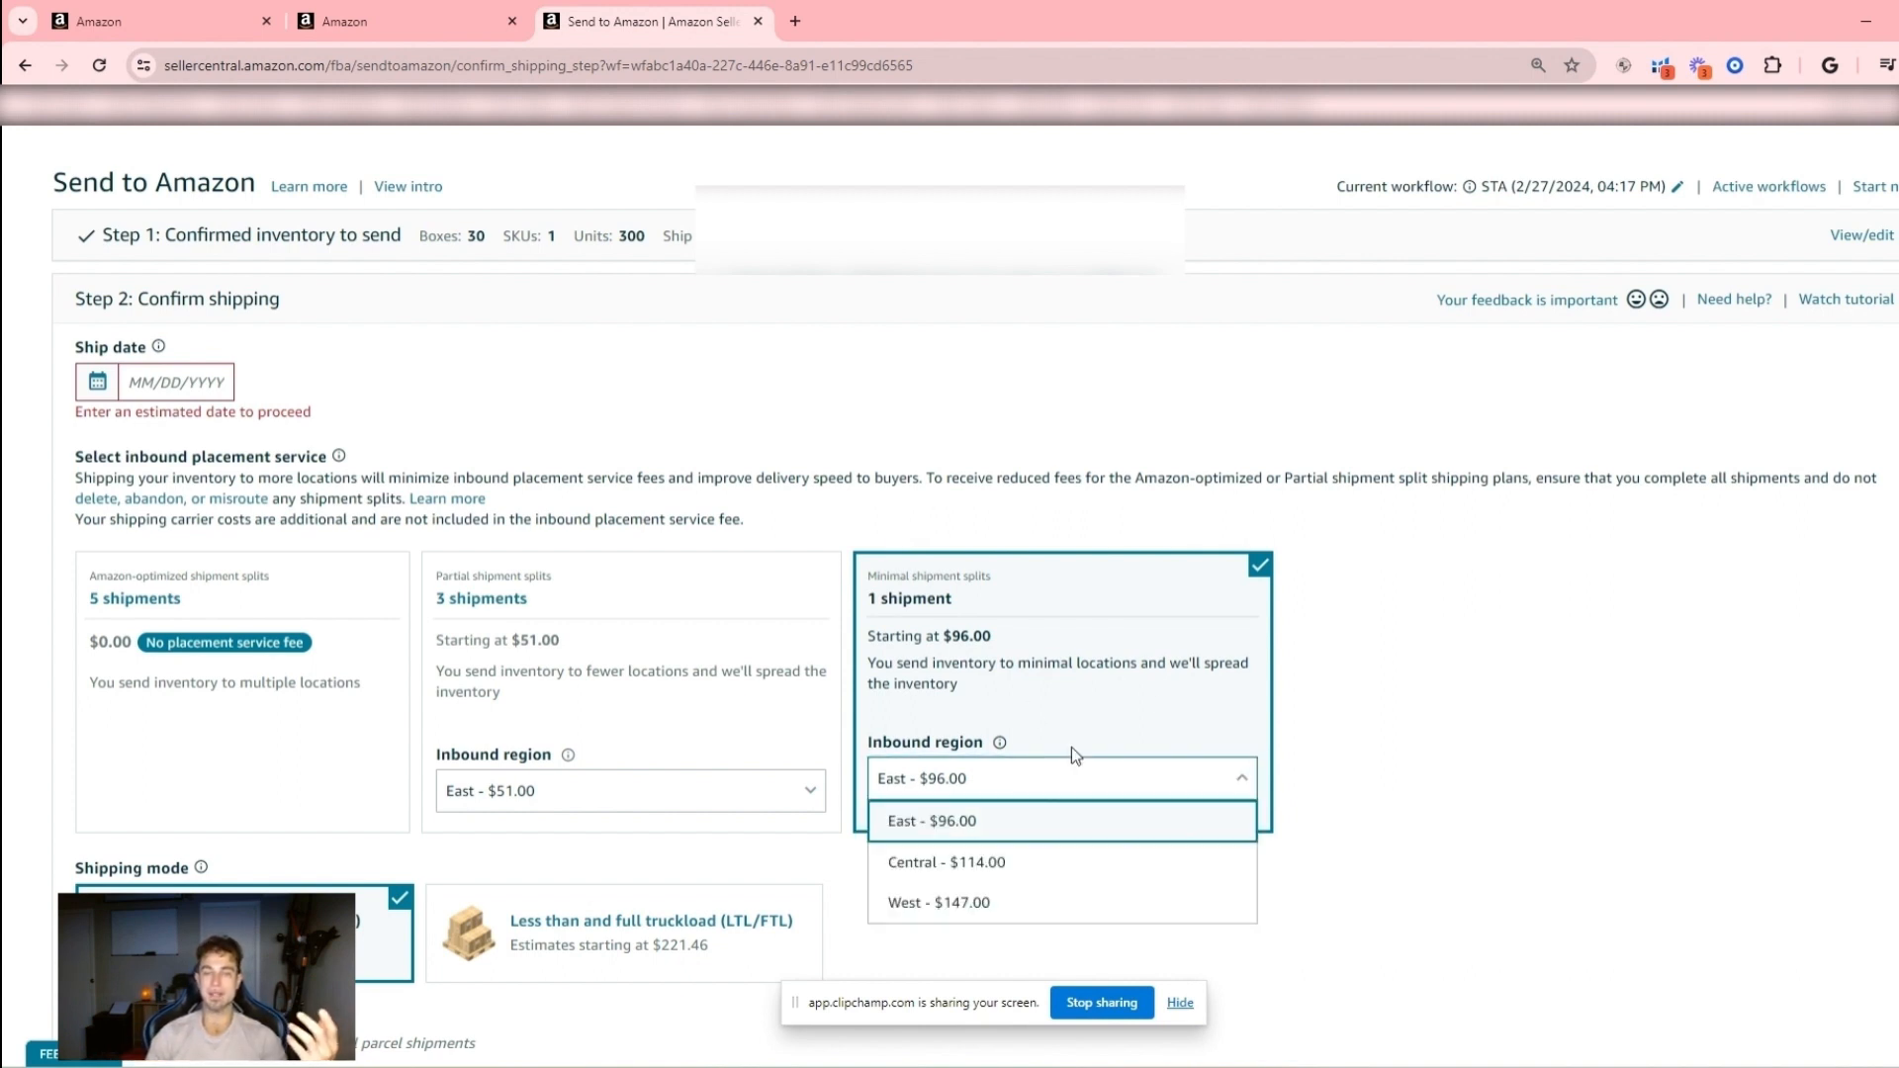
pyautogui.click(1189, 910)
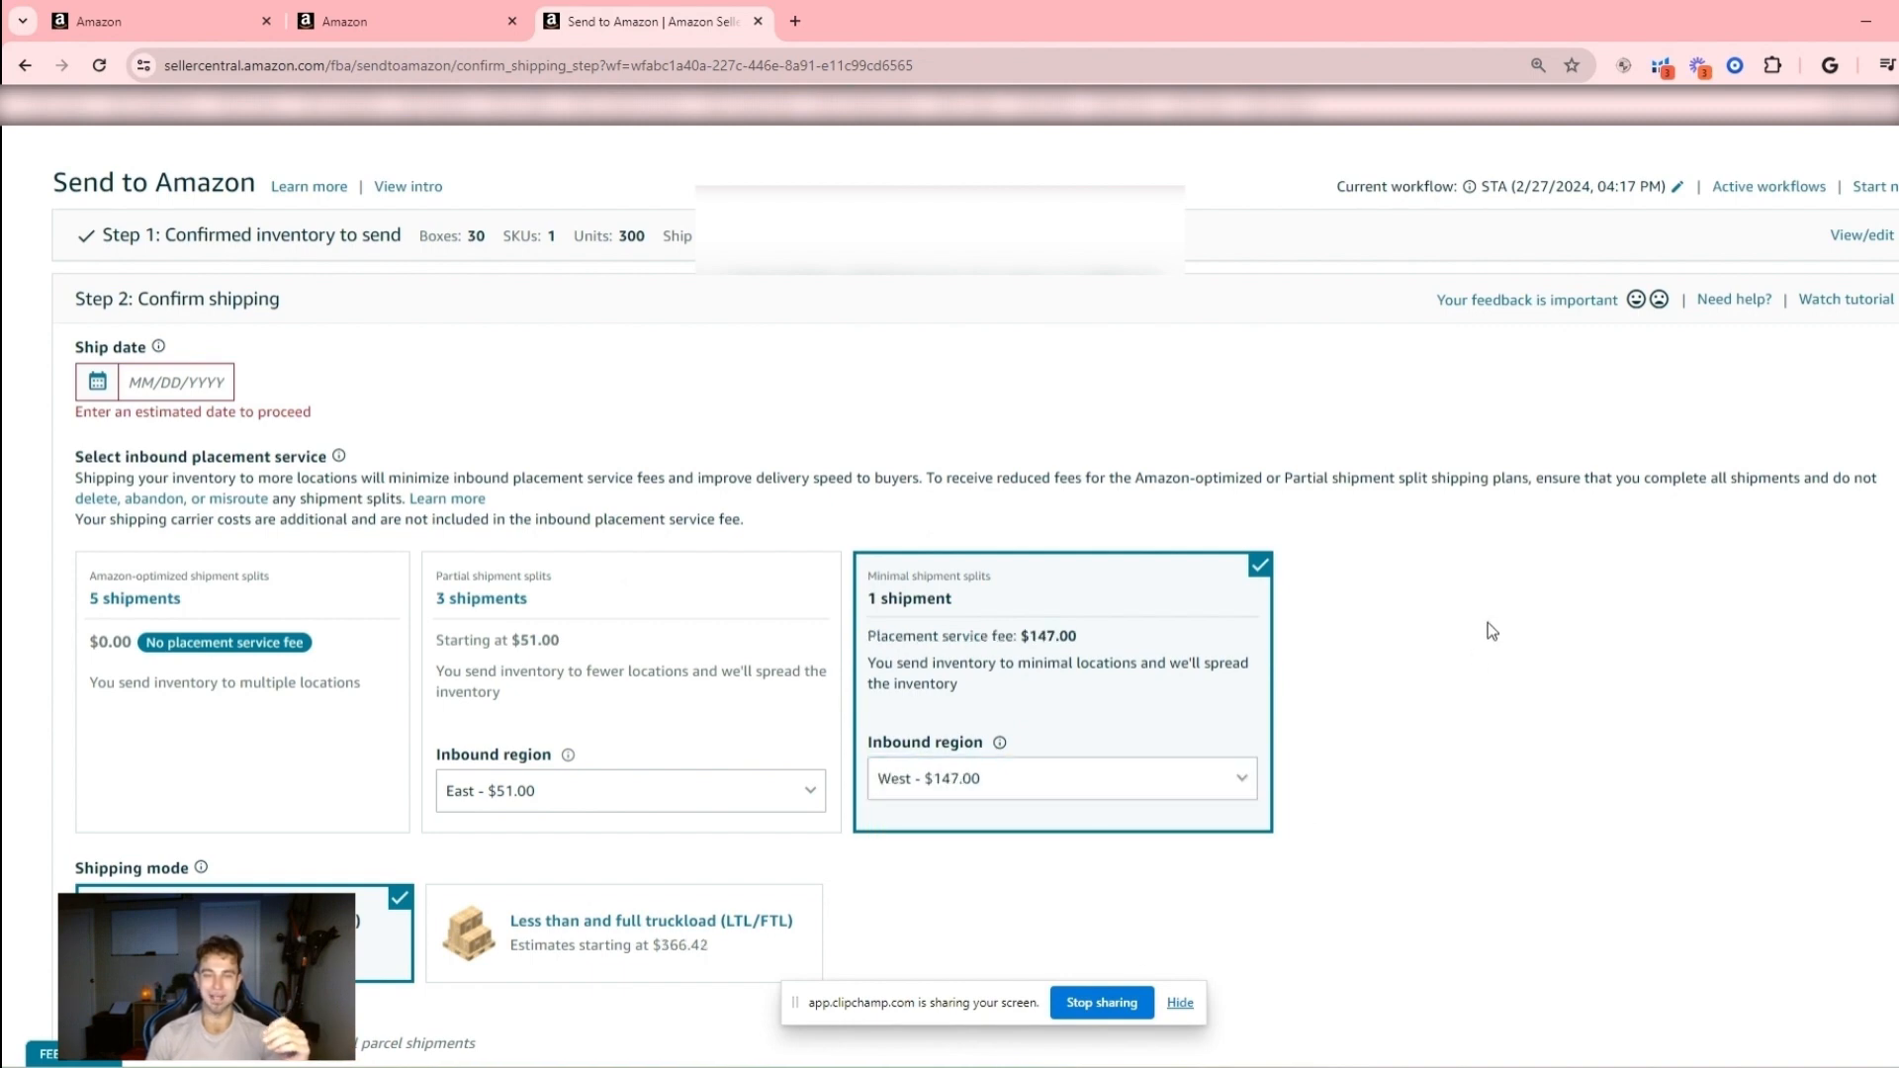
pyautogui.scroll(-3, 995, 672)
pyautogui.scroll(2, 1003, 564)
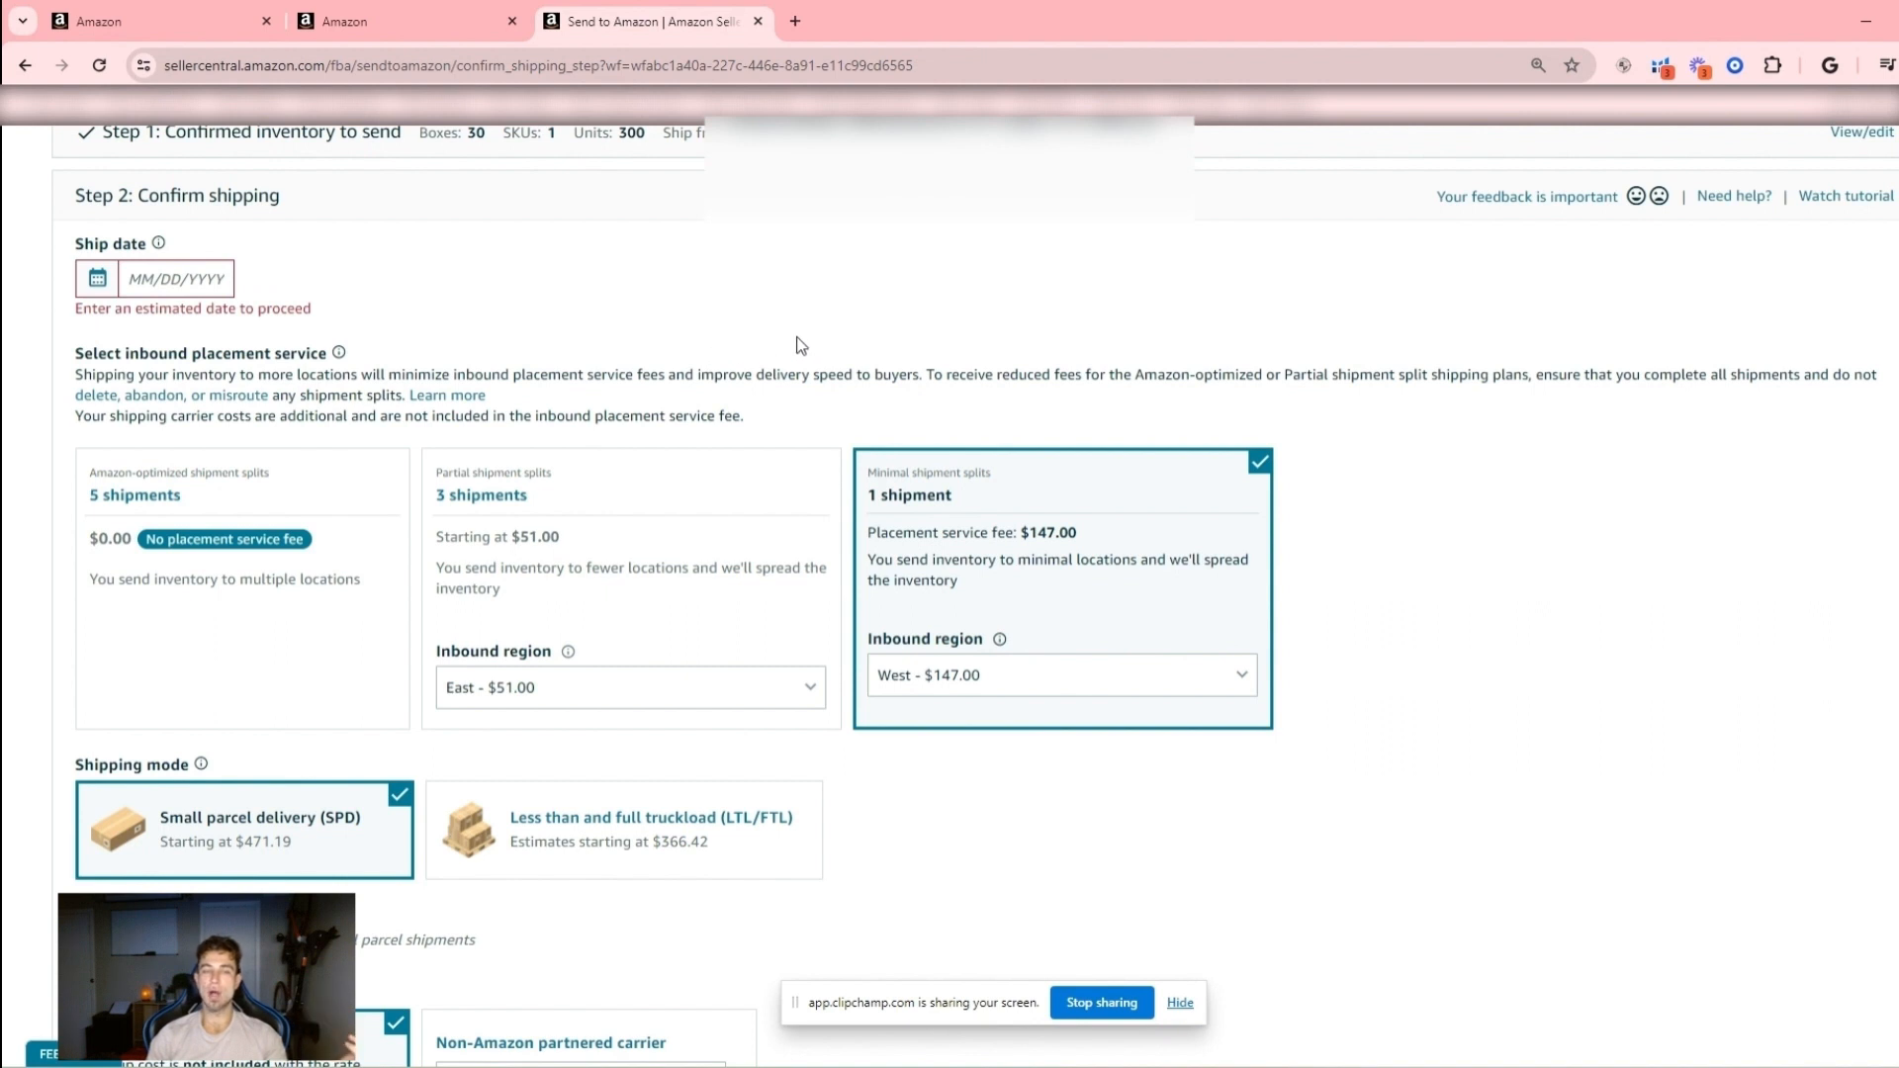
# - Switch the inbound placement to partial shipment splits for comparison and return to the minimal split option
pyautogui.click(1008, 682)
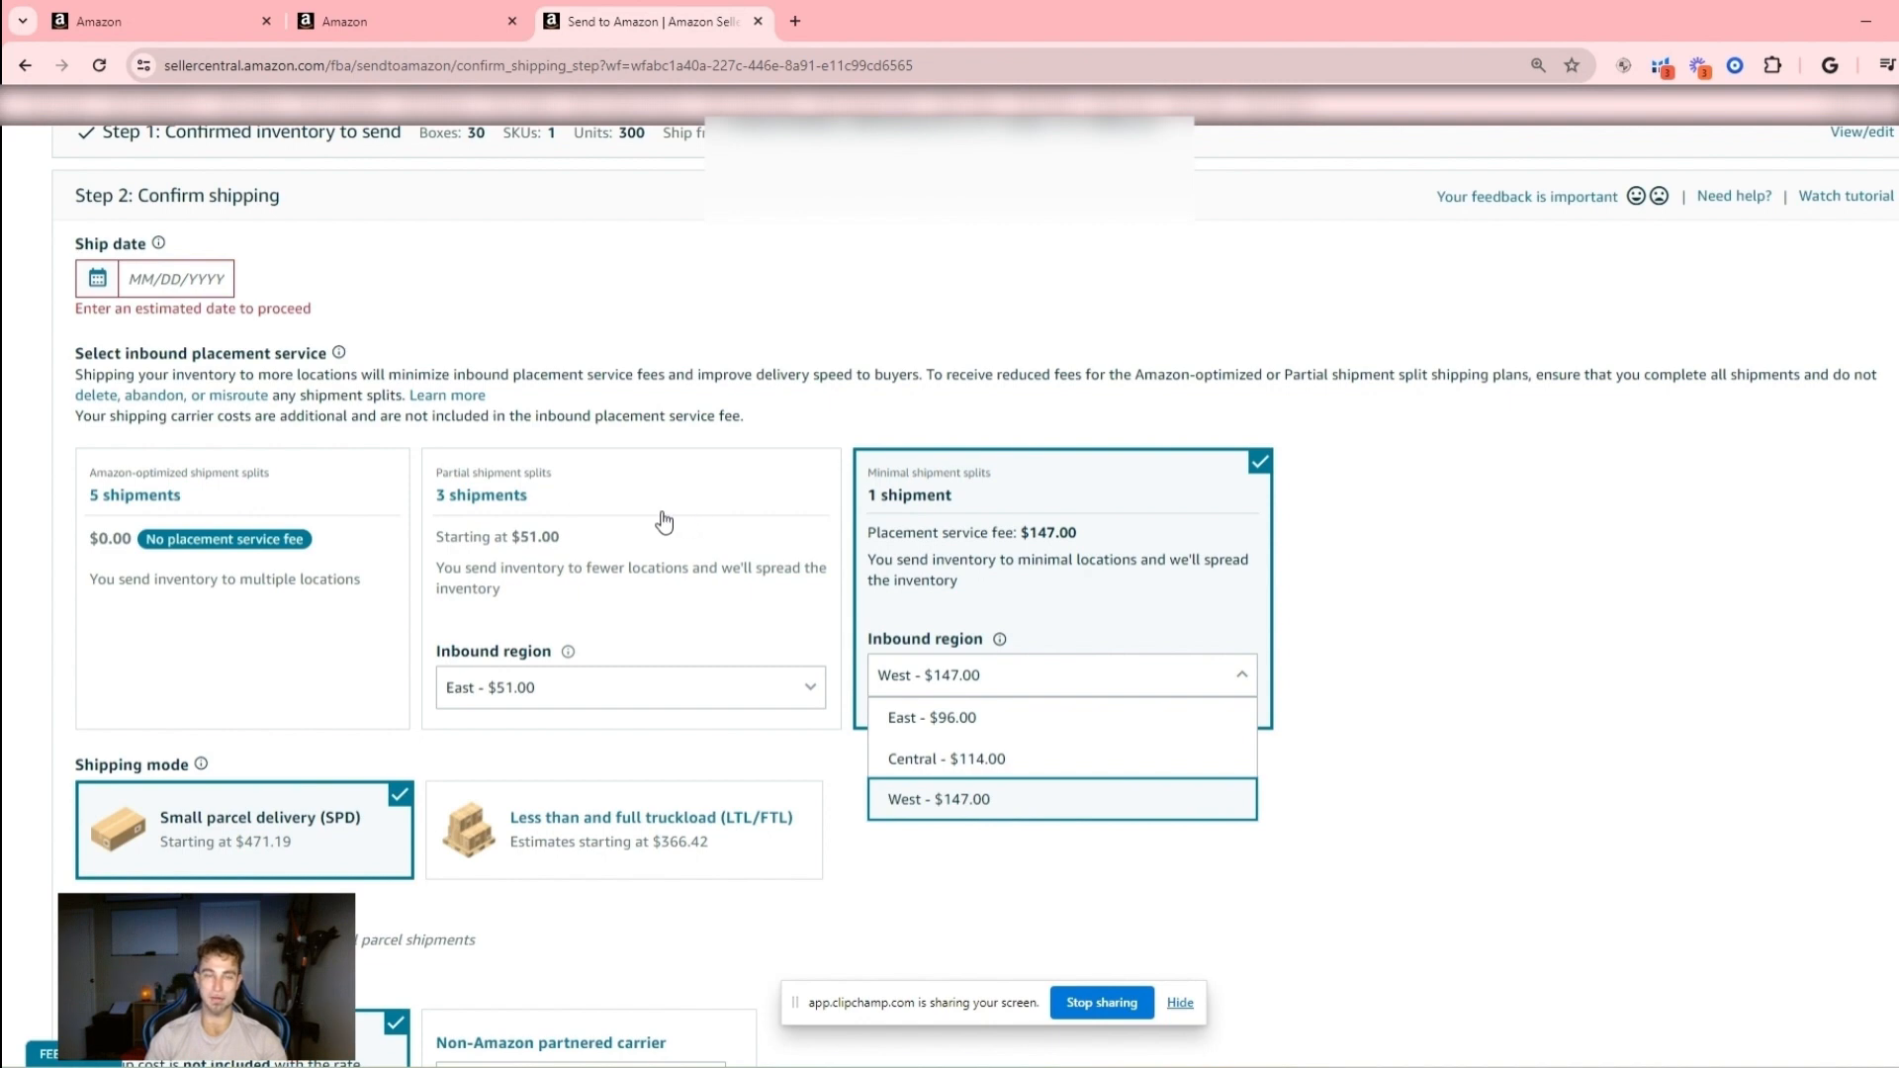
pyautogui.click(668, 698)
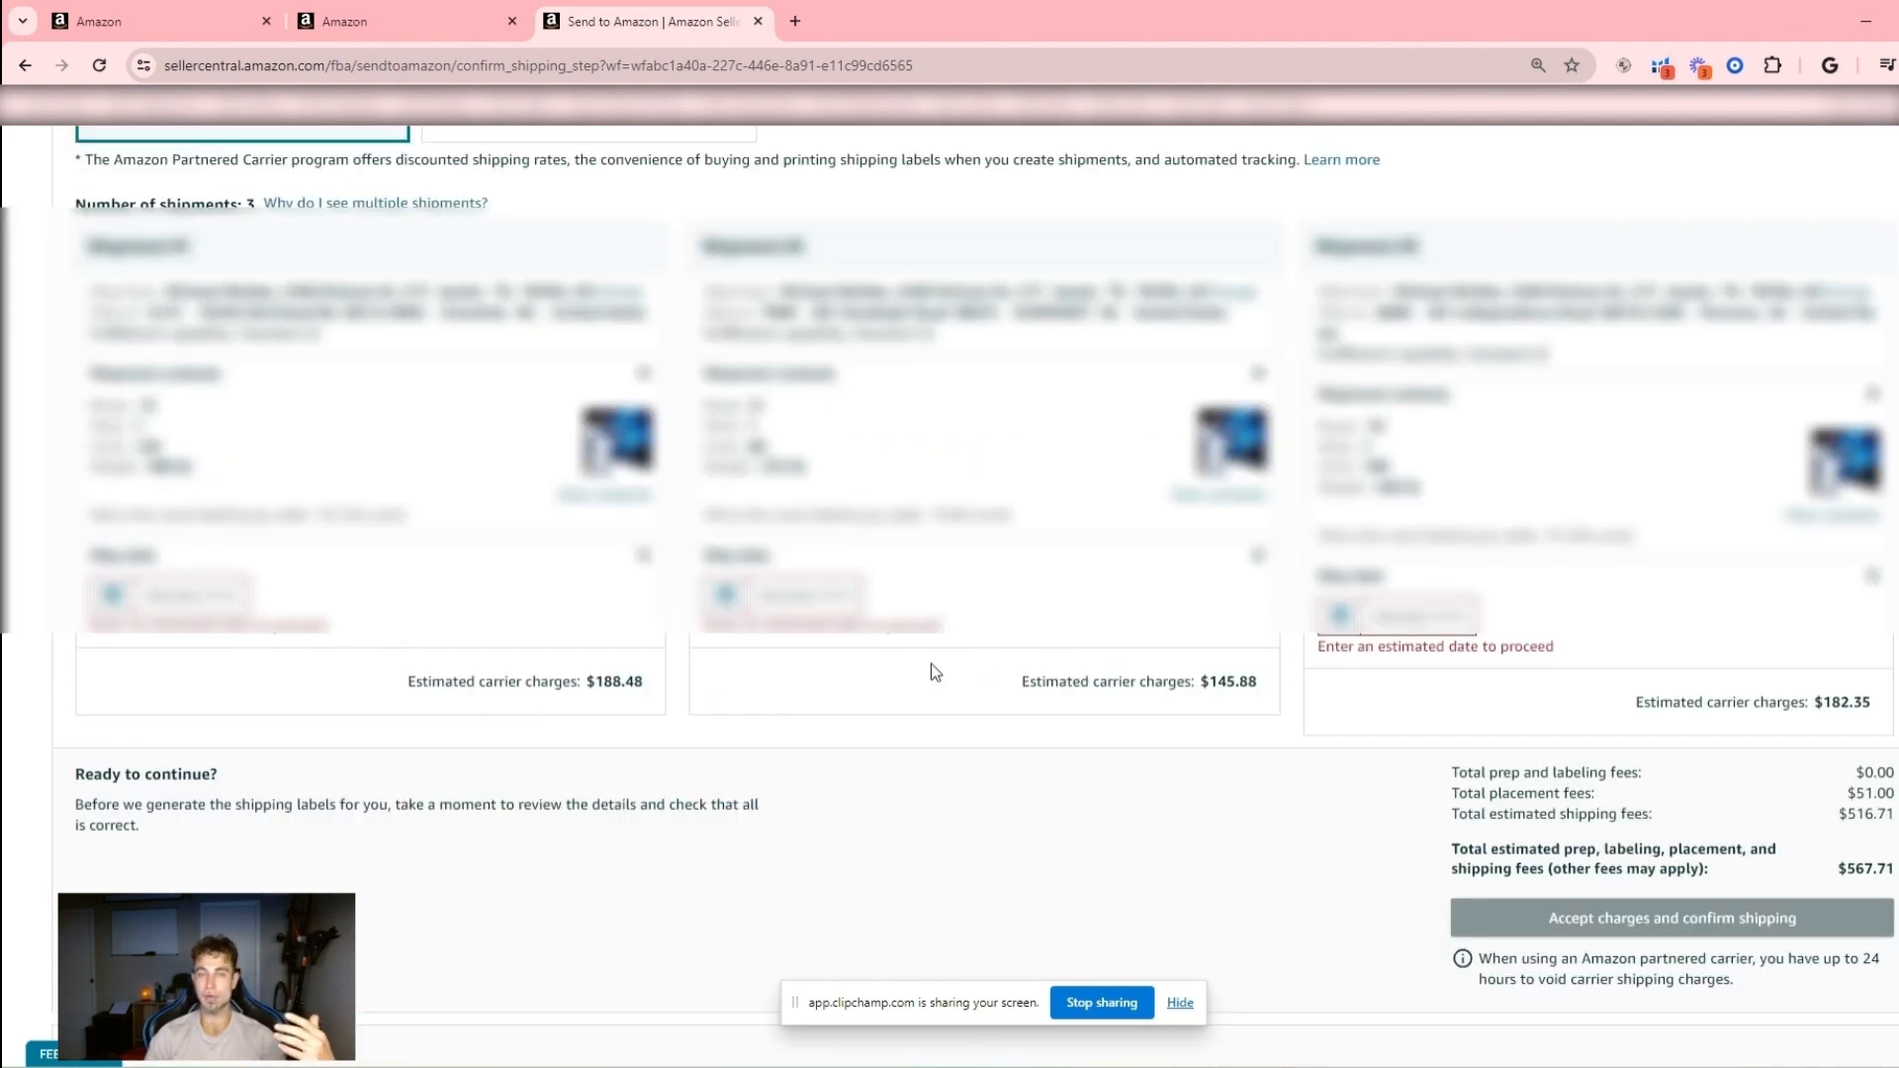
pyautogui.scroll(7, 947, 669)
pyautogui.scroll(2, 948, 669)
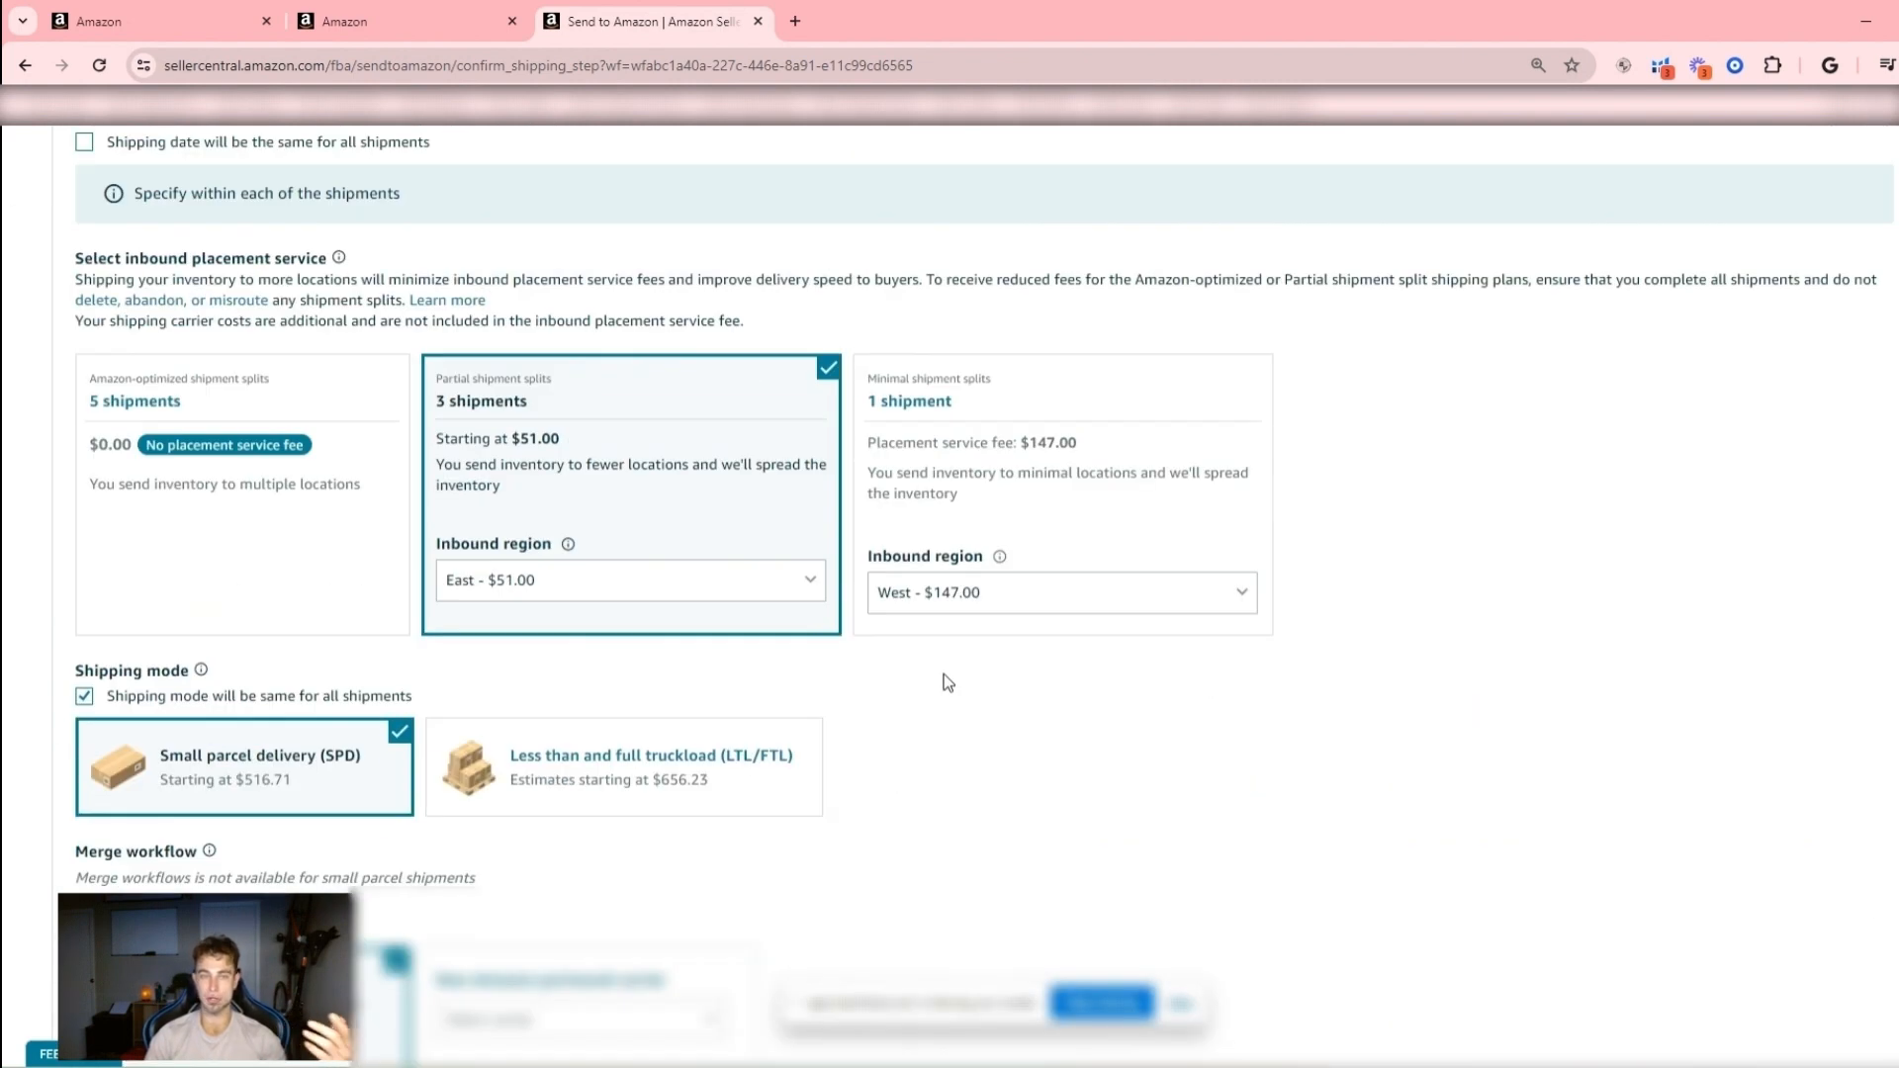
pyautogui.click(1091, 596)
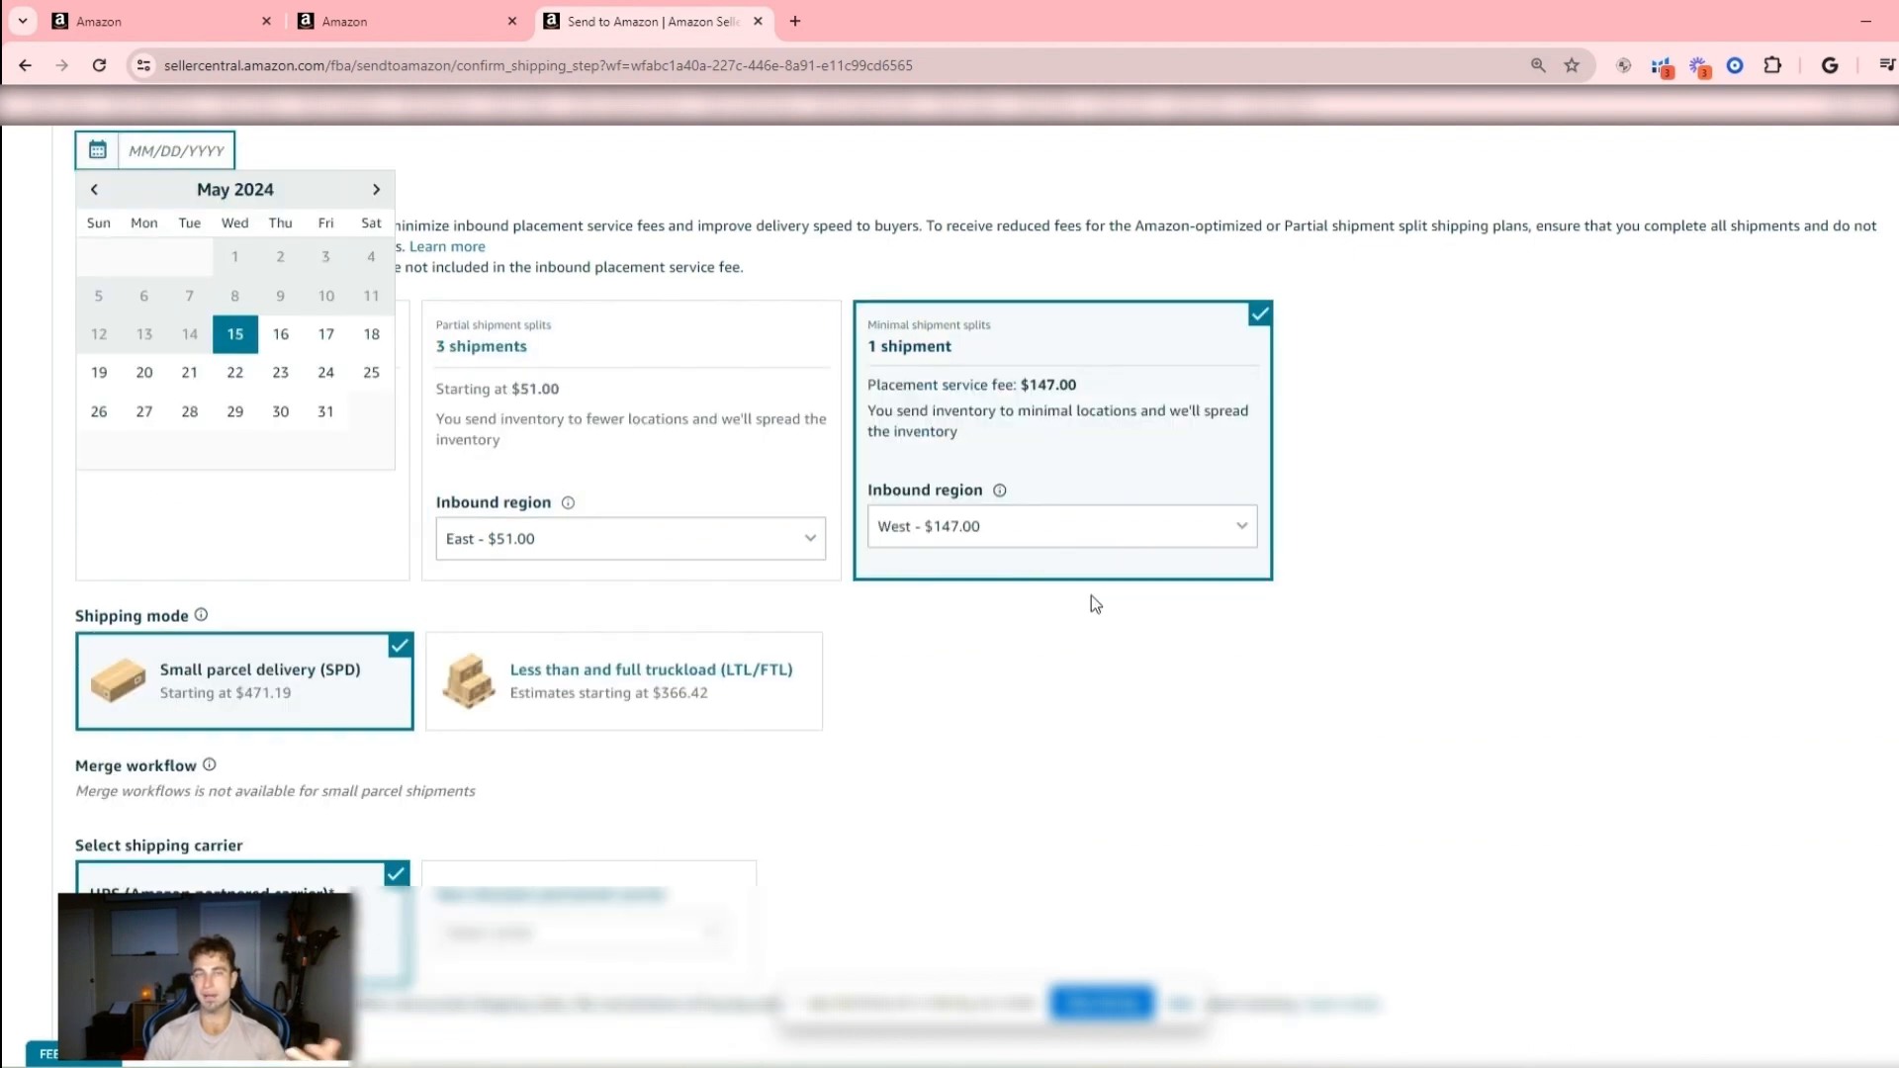
pyautogui.click(1326, 617)
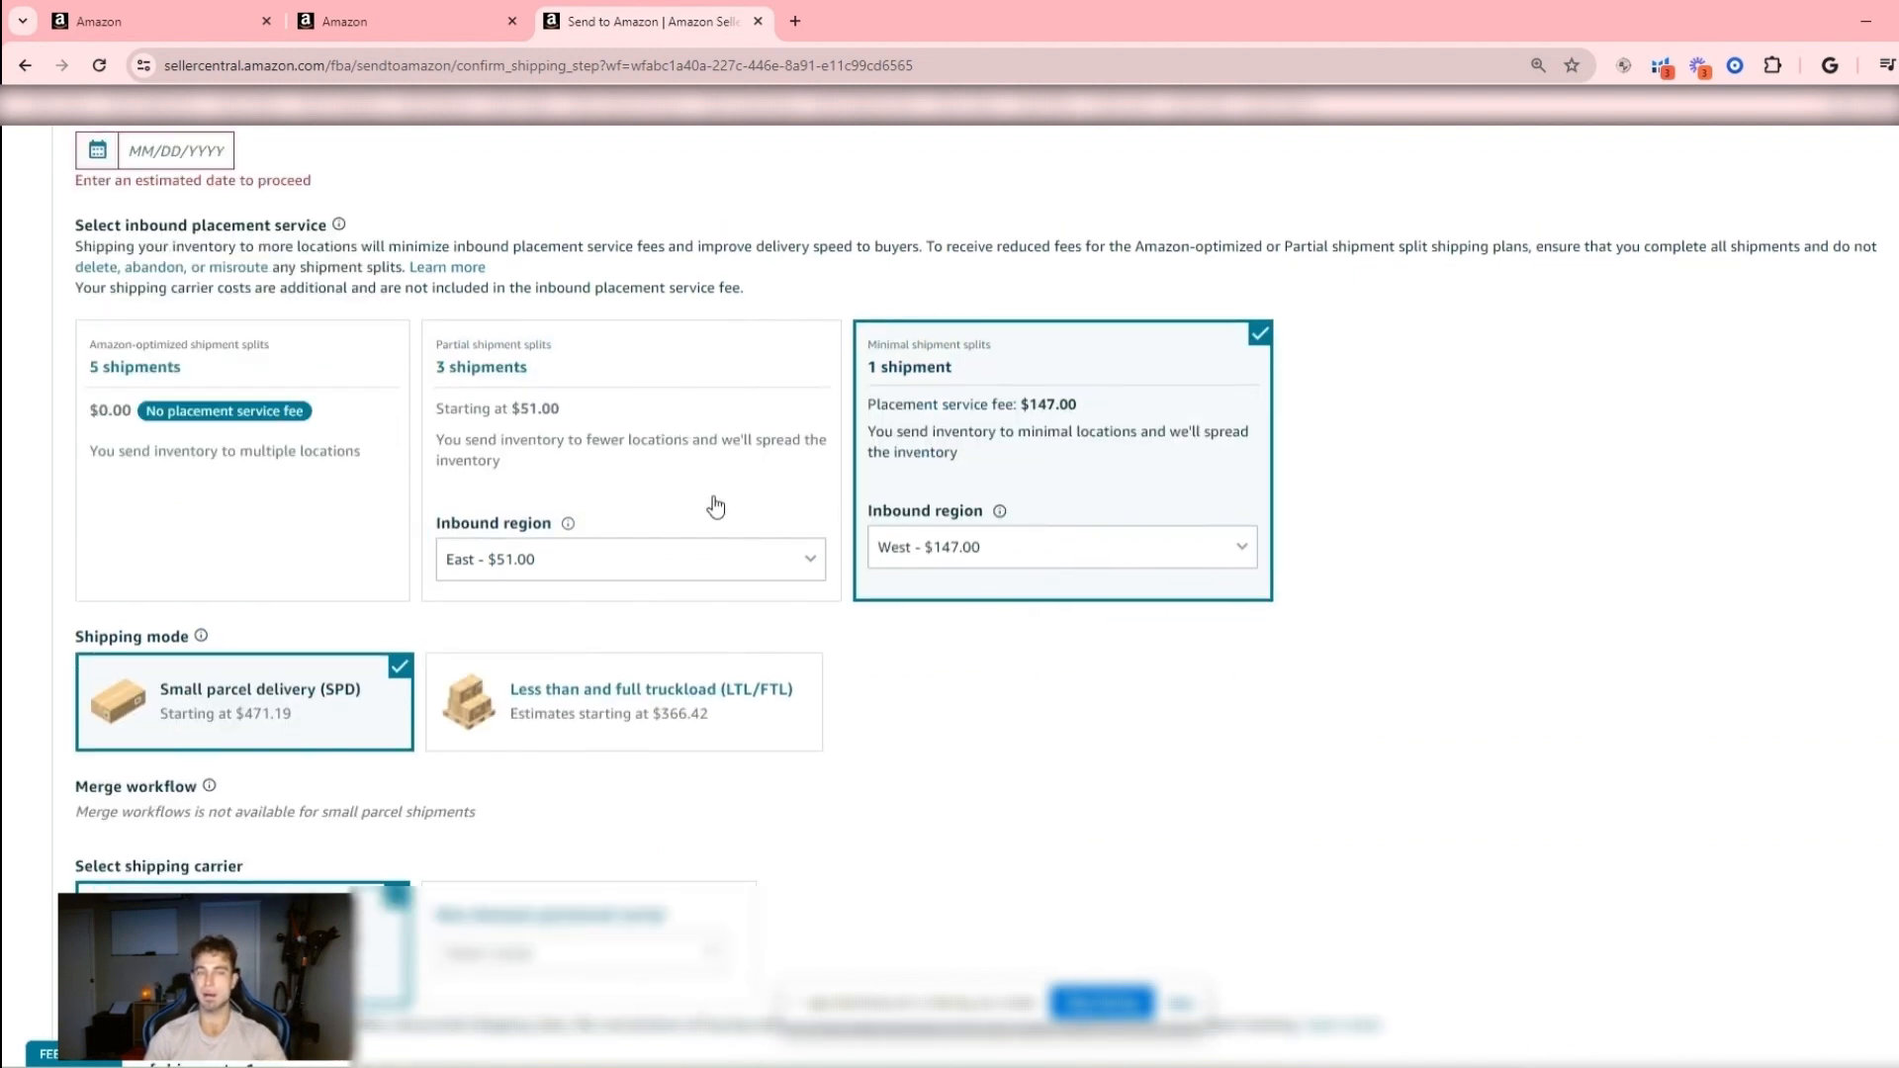
# - Switch the inbound placement to Amazon-optimized splits to check its shipment costs and return to the minimal split option
pyautogui.scroll(2, 712, 504)
pyautogui.moveTo(875, 591); pyautogui.dragTo(952, 590)
pyautogui.click(1446, 621)
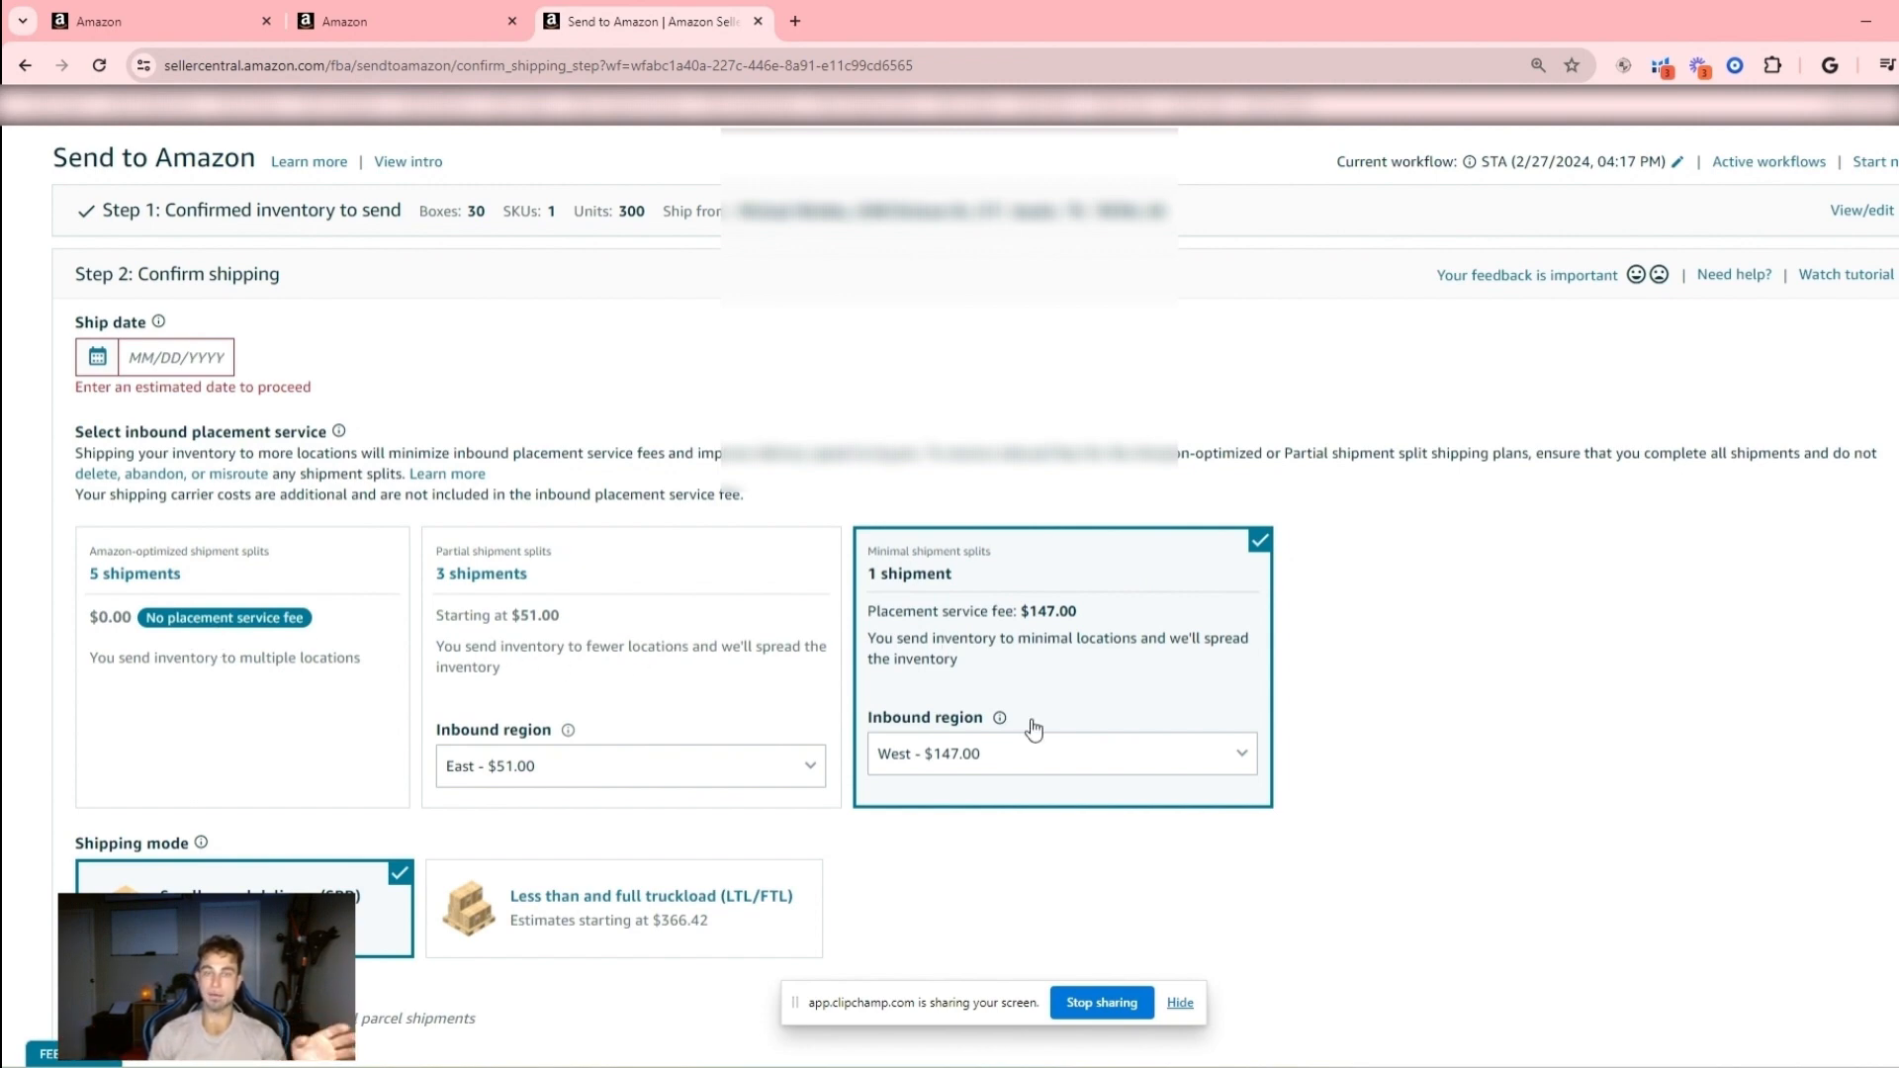
pyautogui.scroll(-1, 1029, 728)
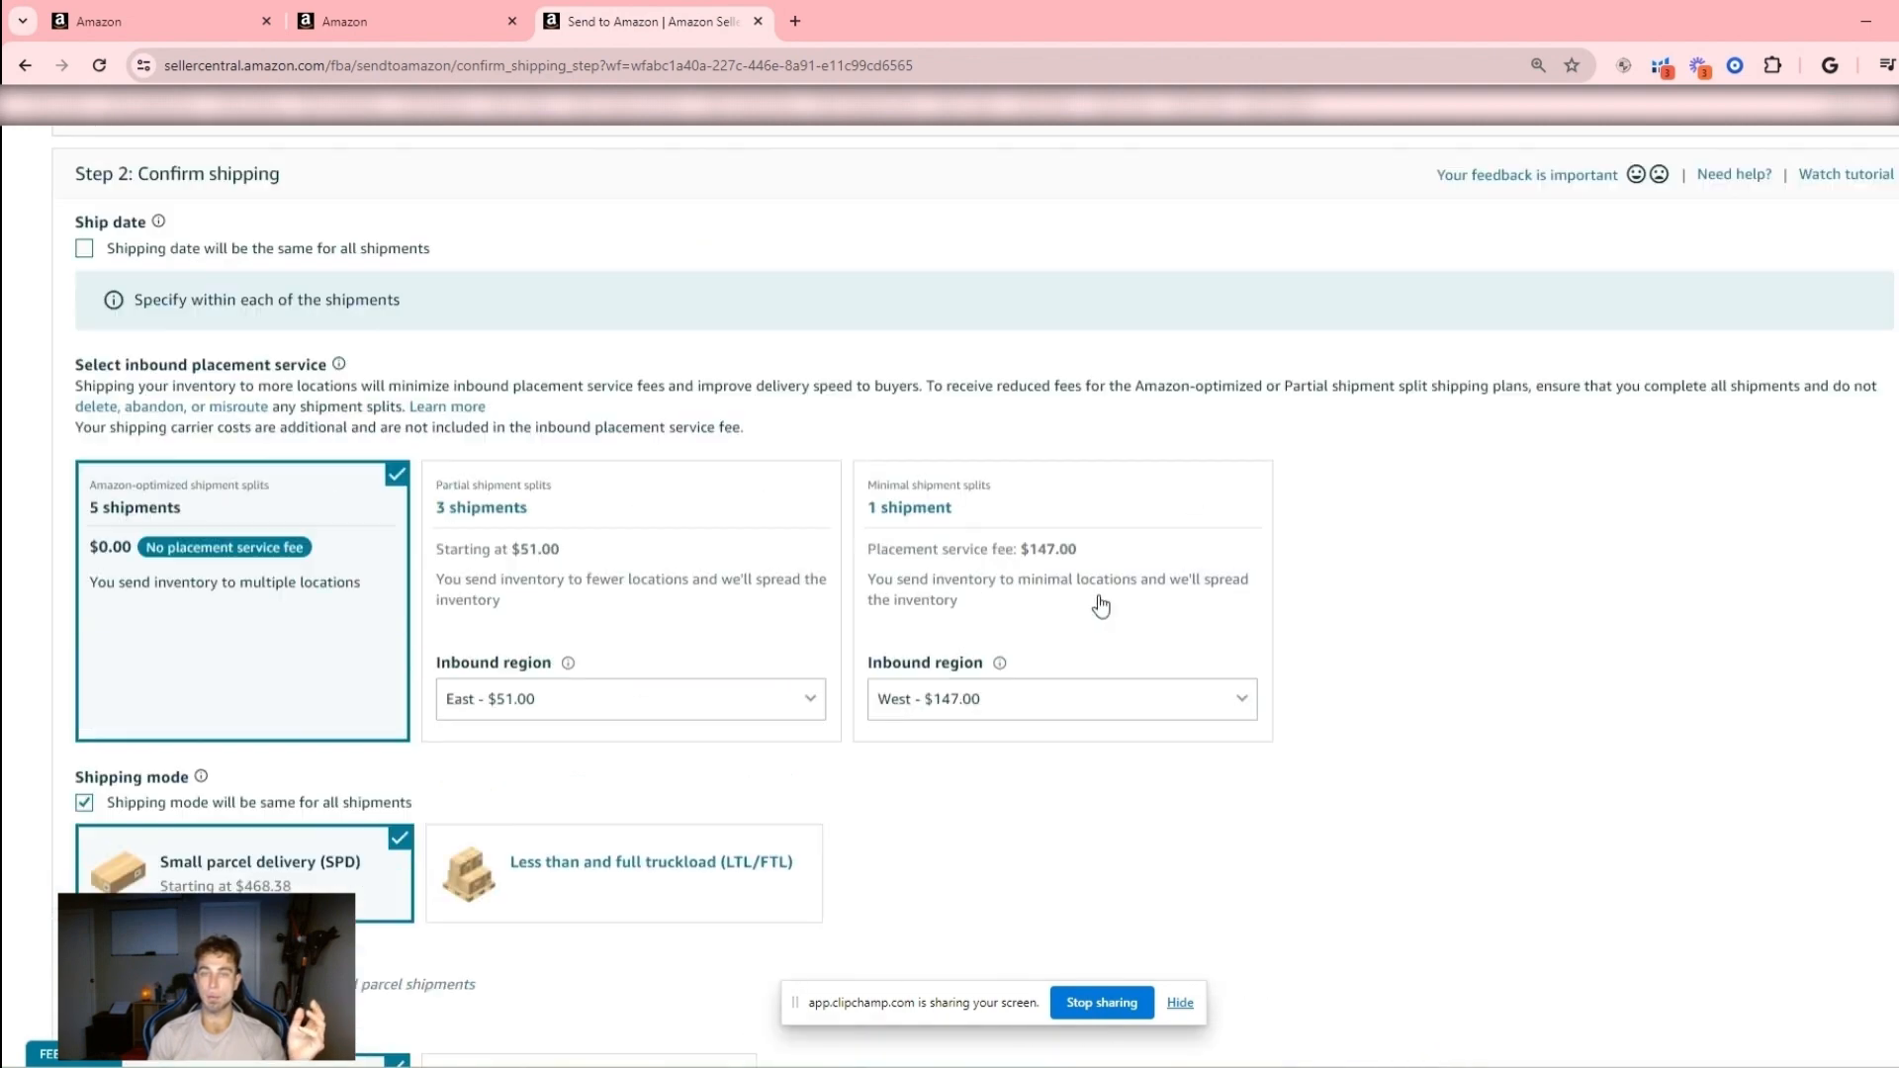
pyautogui.click(1057, 699)
pyautogui.click(1245, 703)
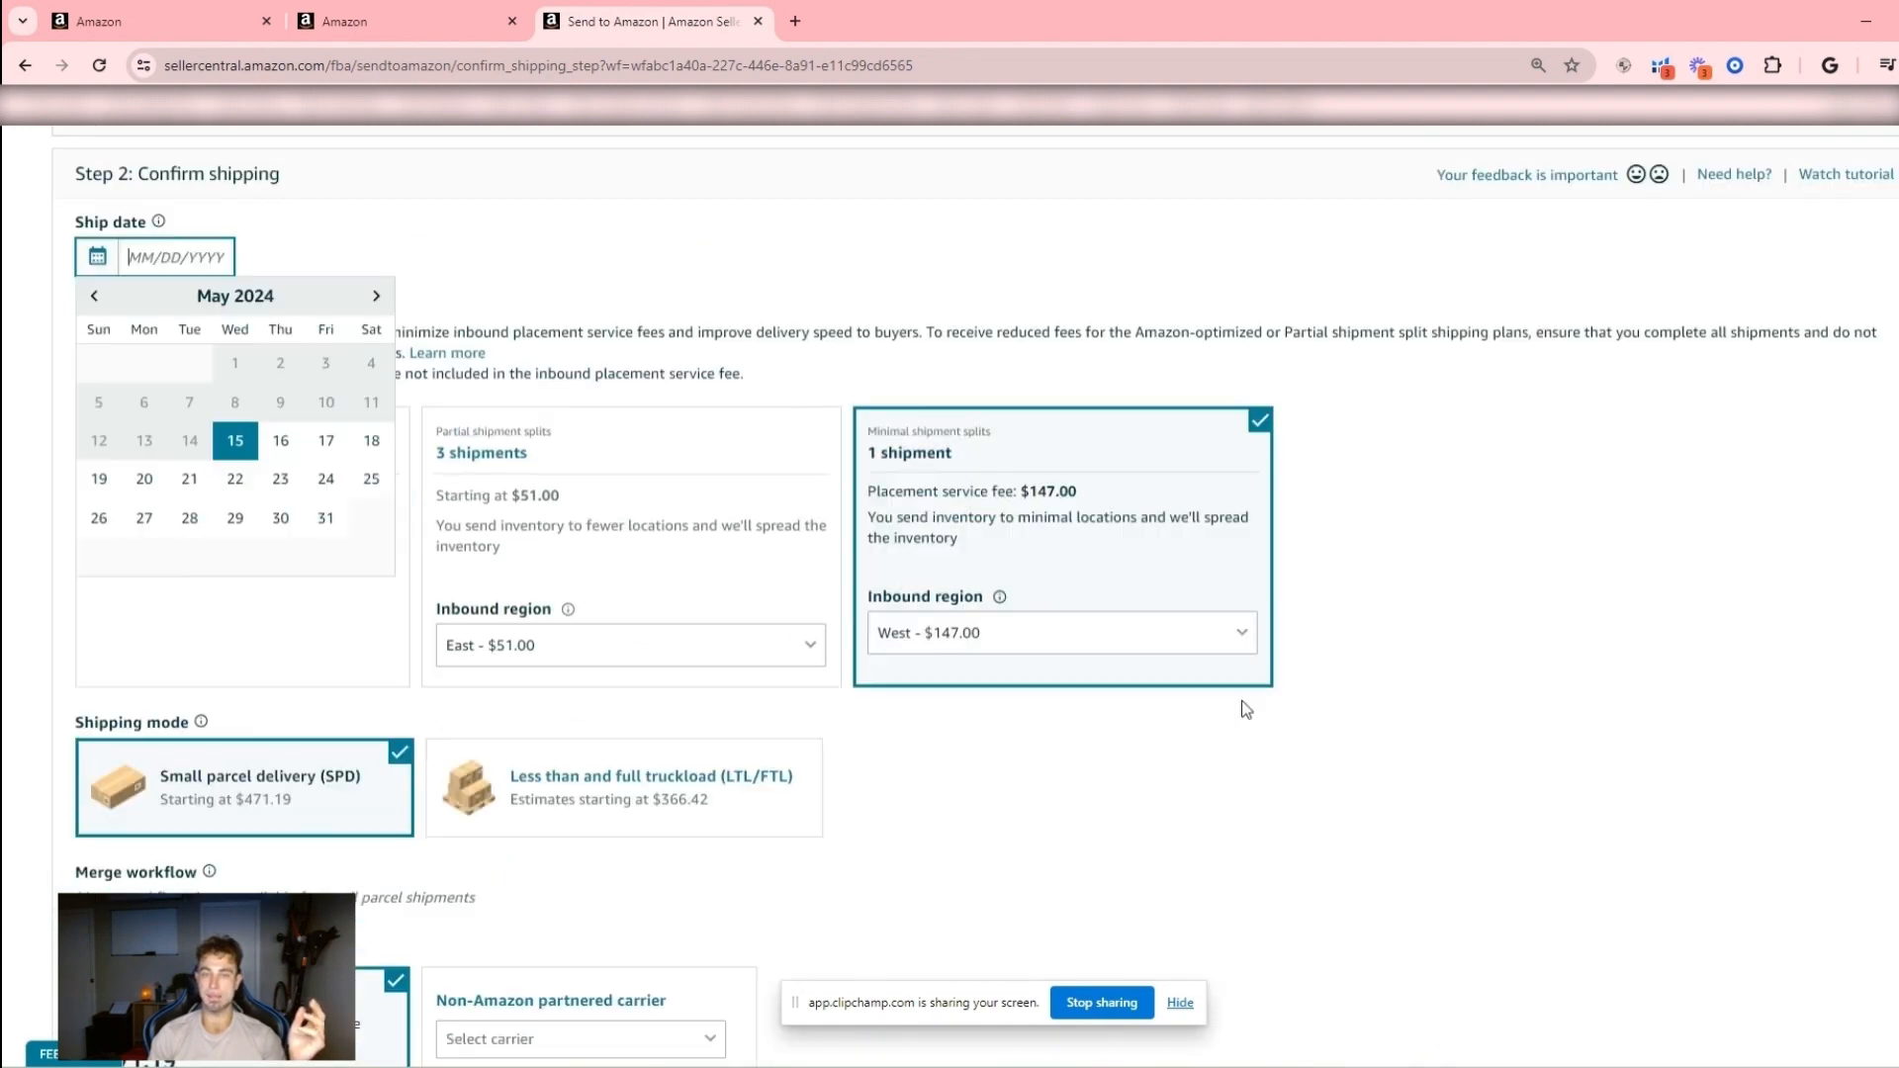
# - Set the minimal split's inbound region to Central and check the small parcel delivery price
pyautogui.click(1244, 663)
pyautogui.click(1116, 726)
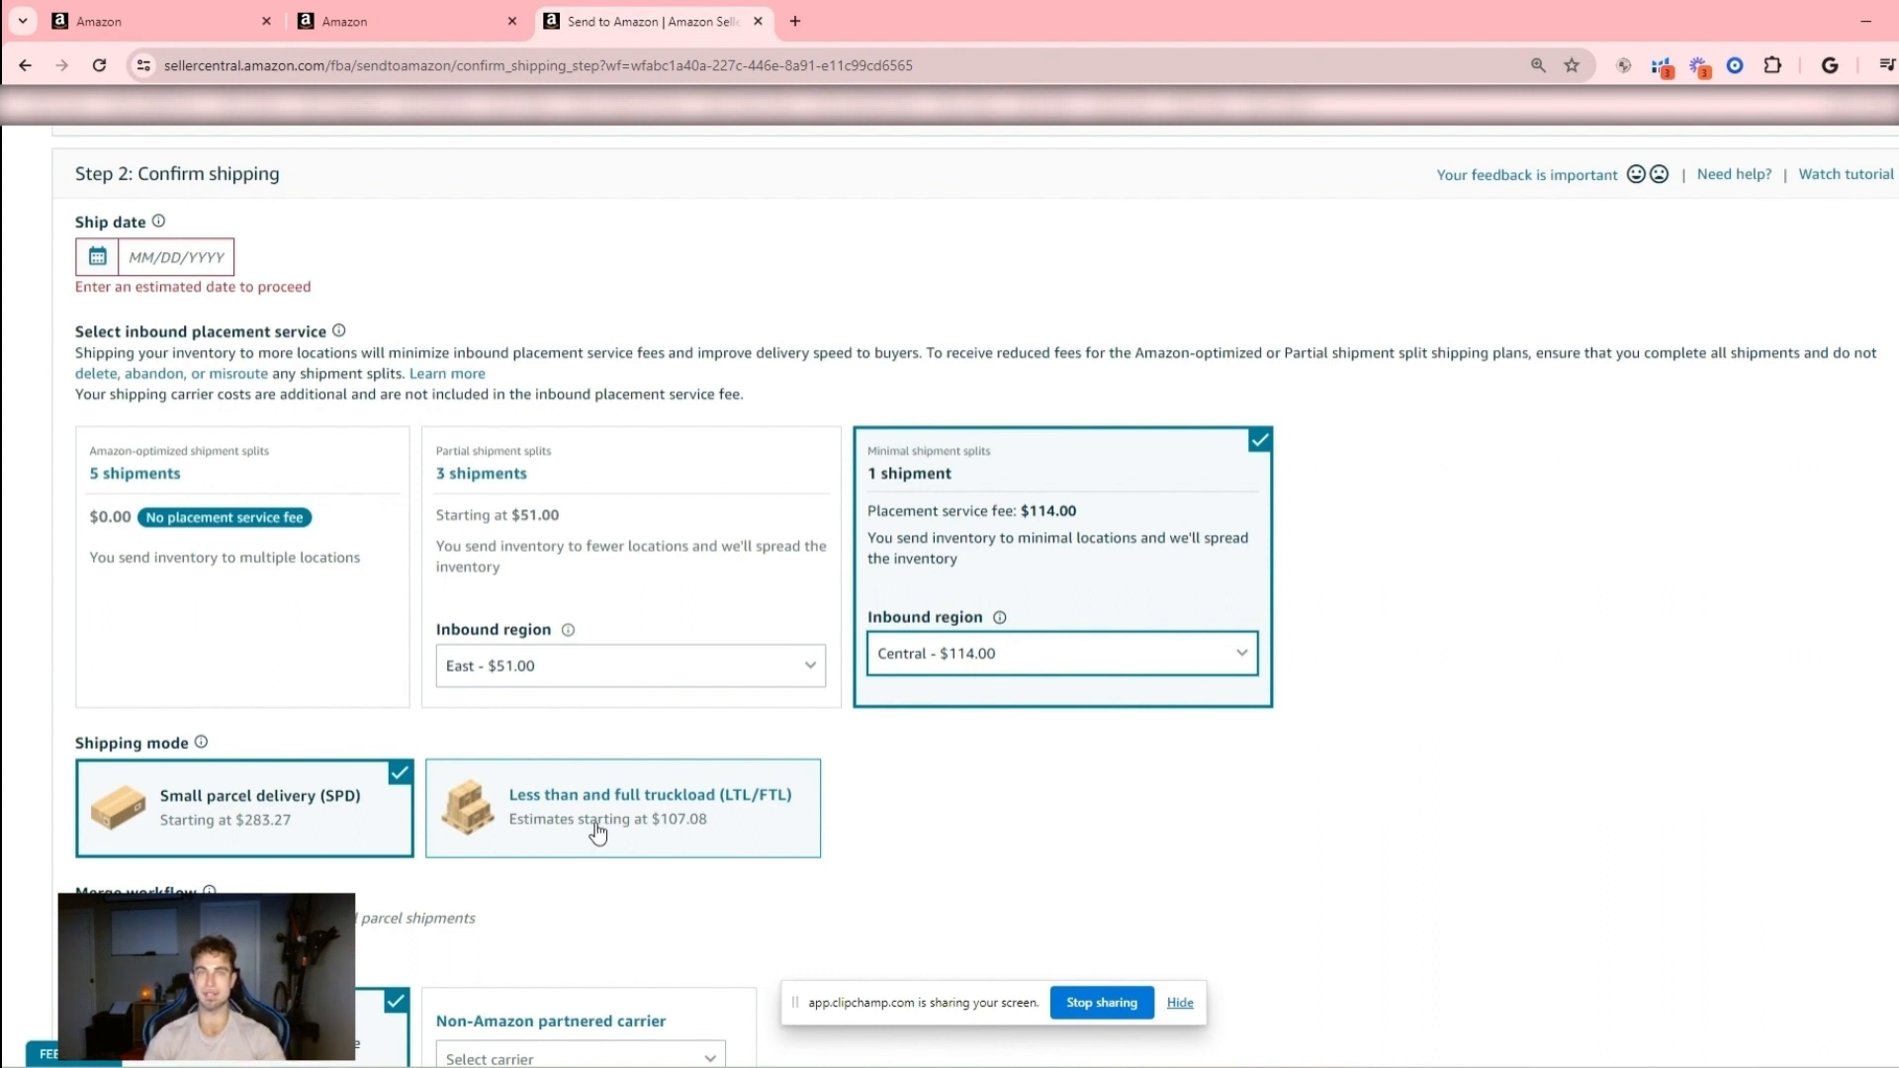
pyautogui.moveTo(205, 797); pyautogui.dragTo(401, 807)
pyautogui.click(402, 807)
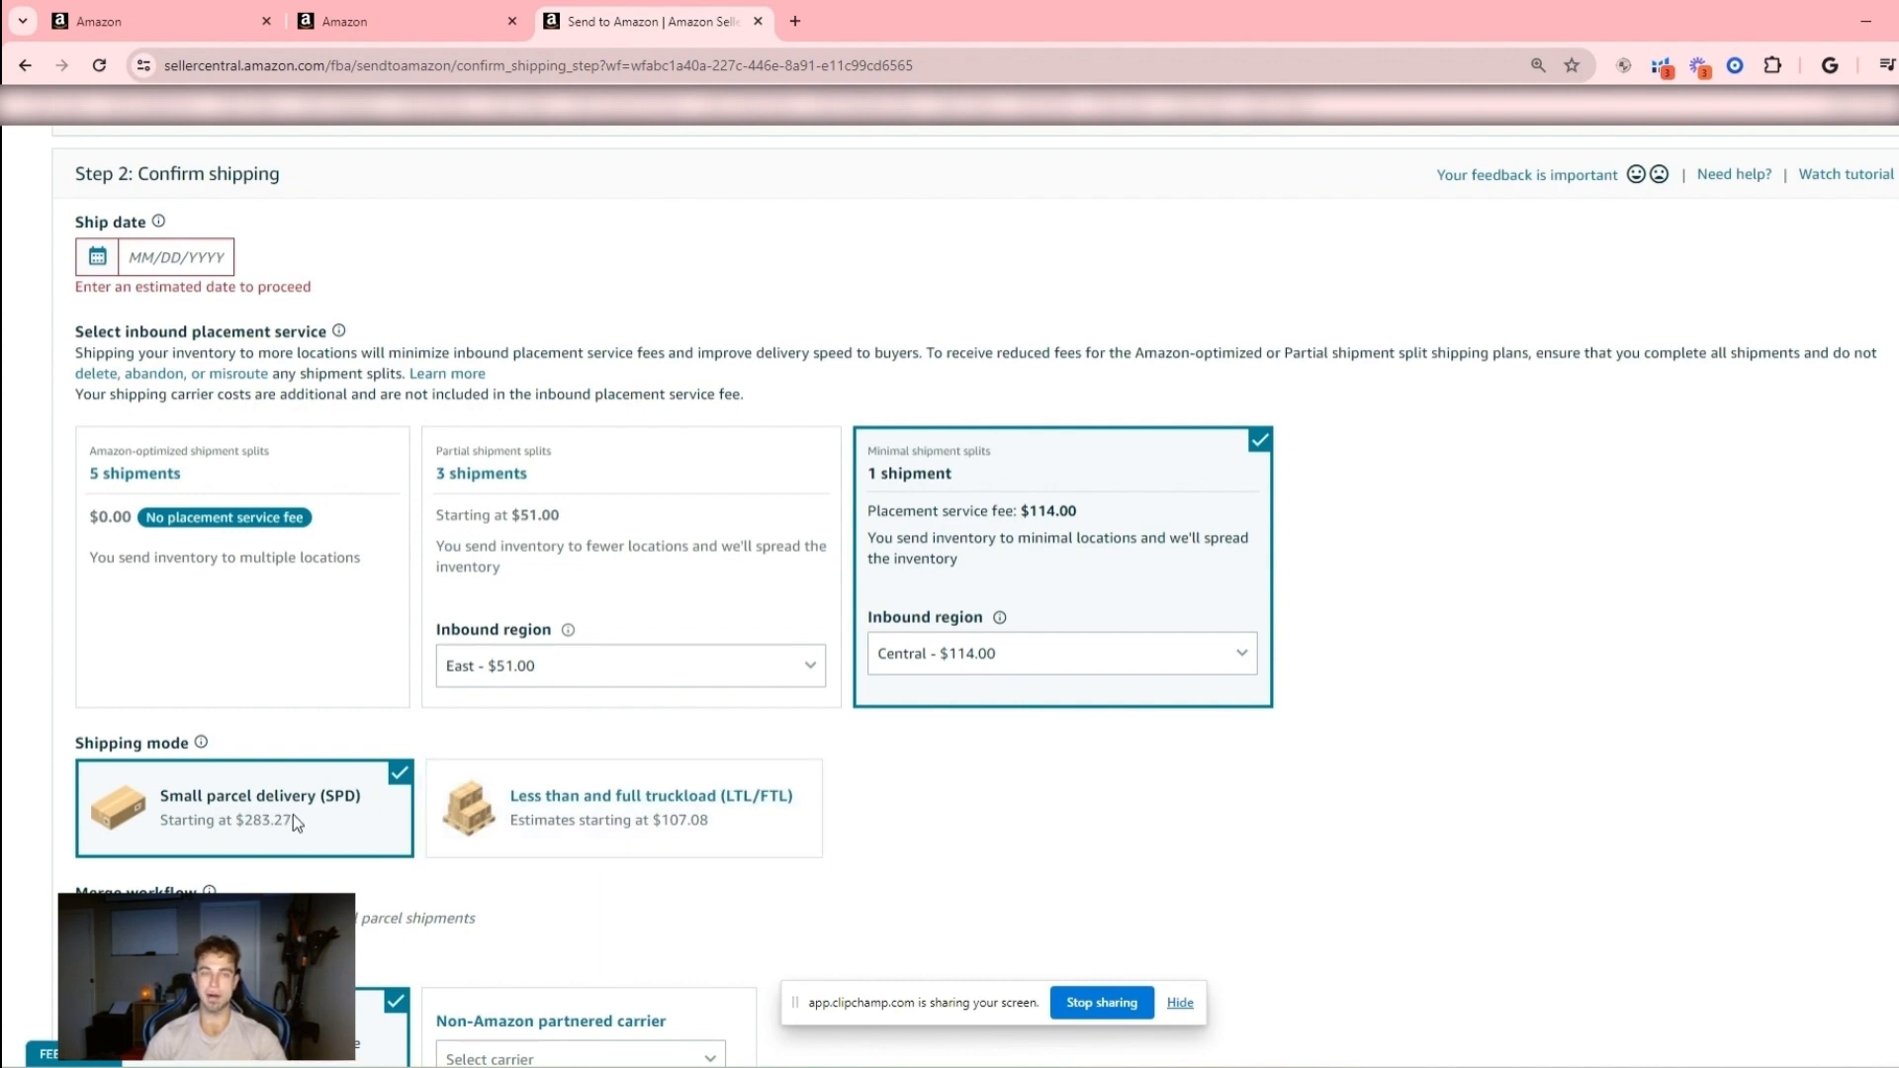
# - Choose FedEx as the non-Amazon partnered carrier for the small parcel shipment
pyautogui.scroll(-5, 292, 815)
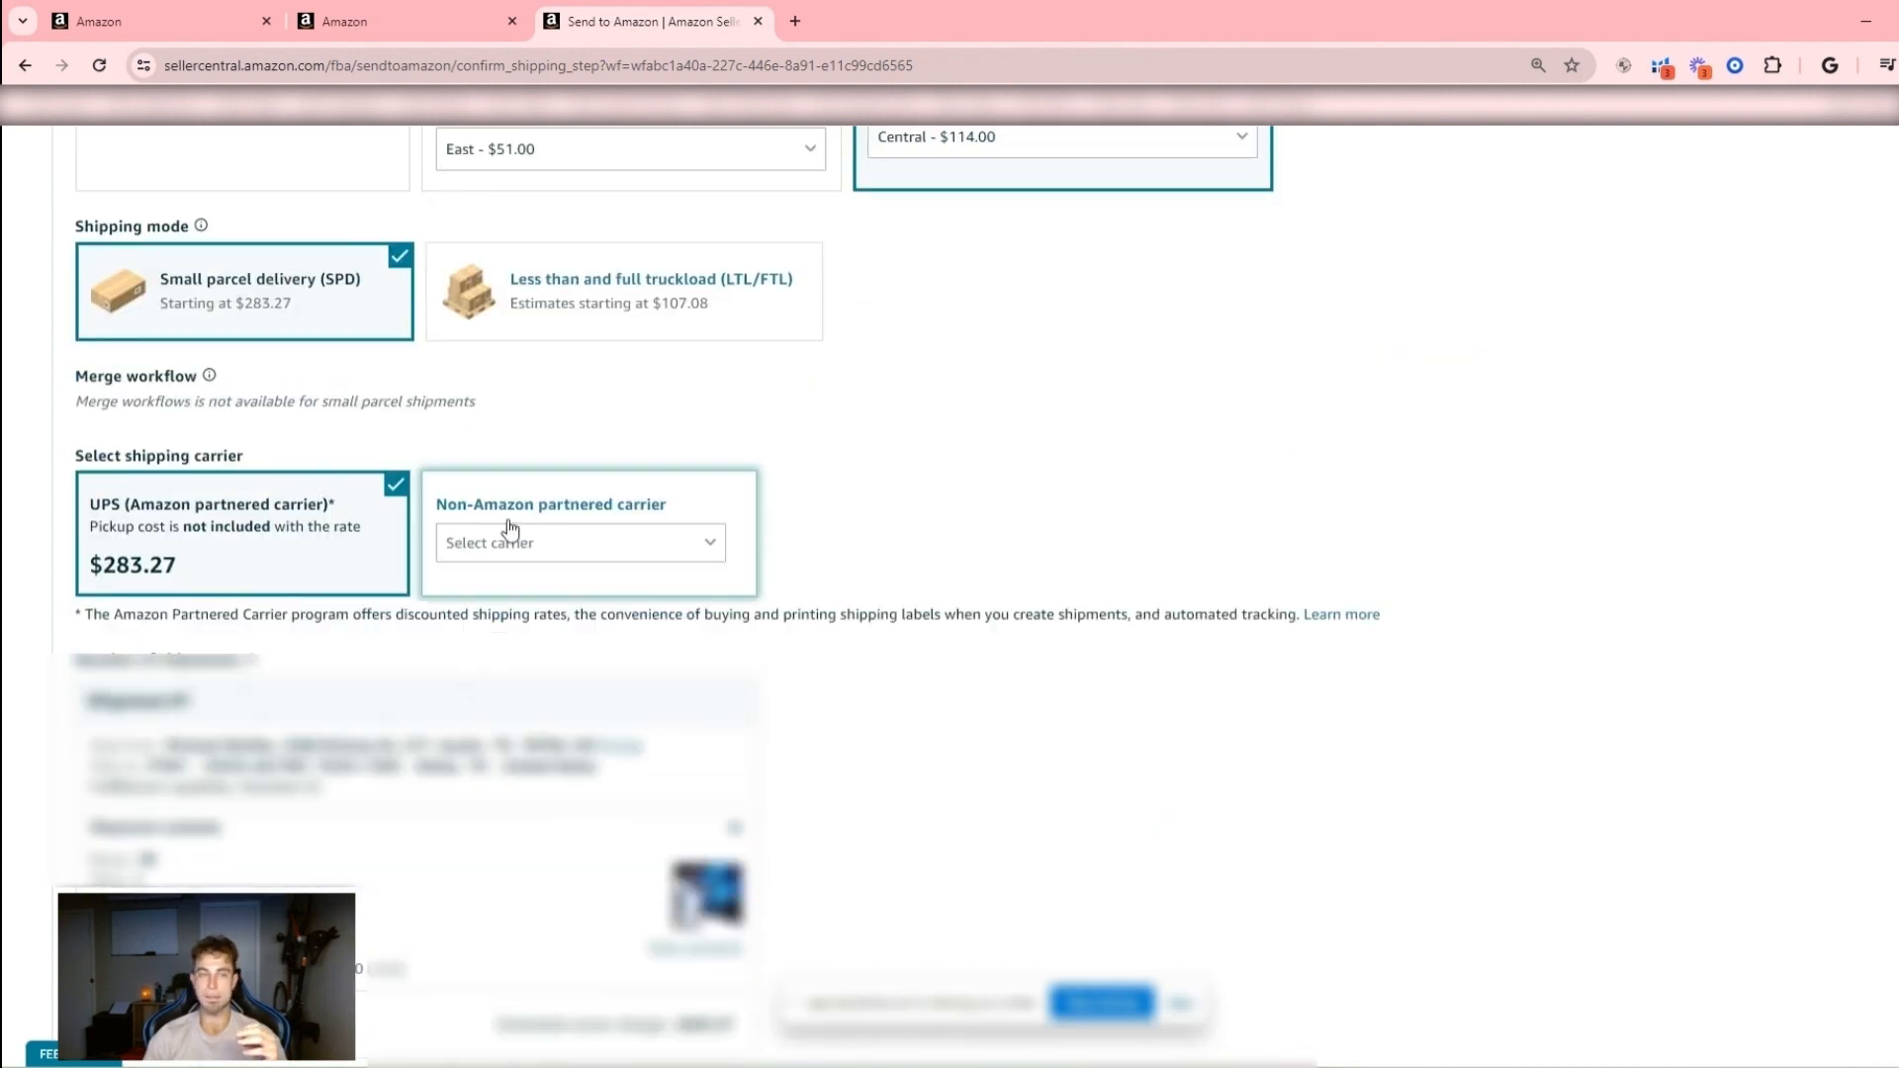
pyautogui.click(511, 539)
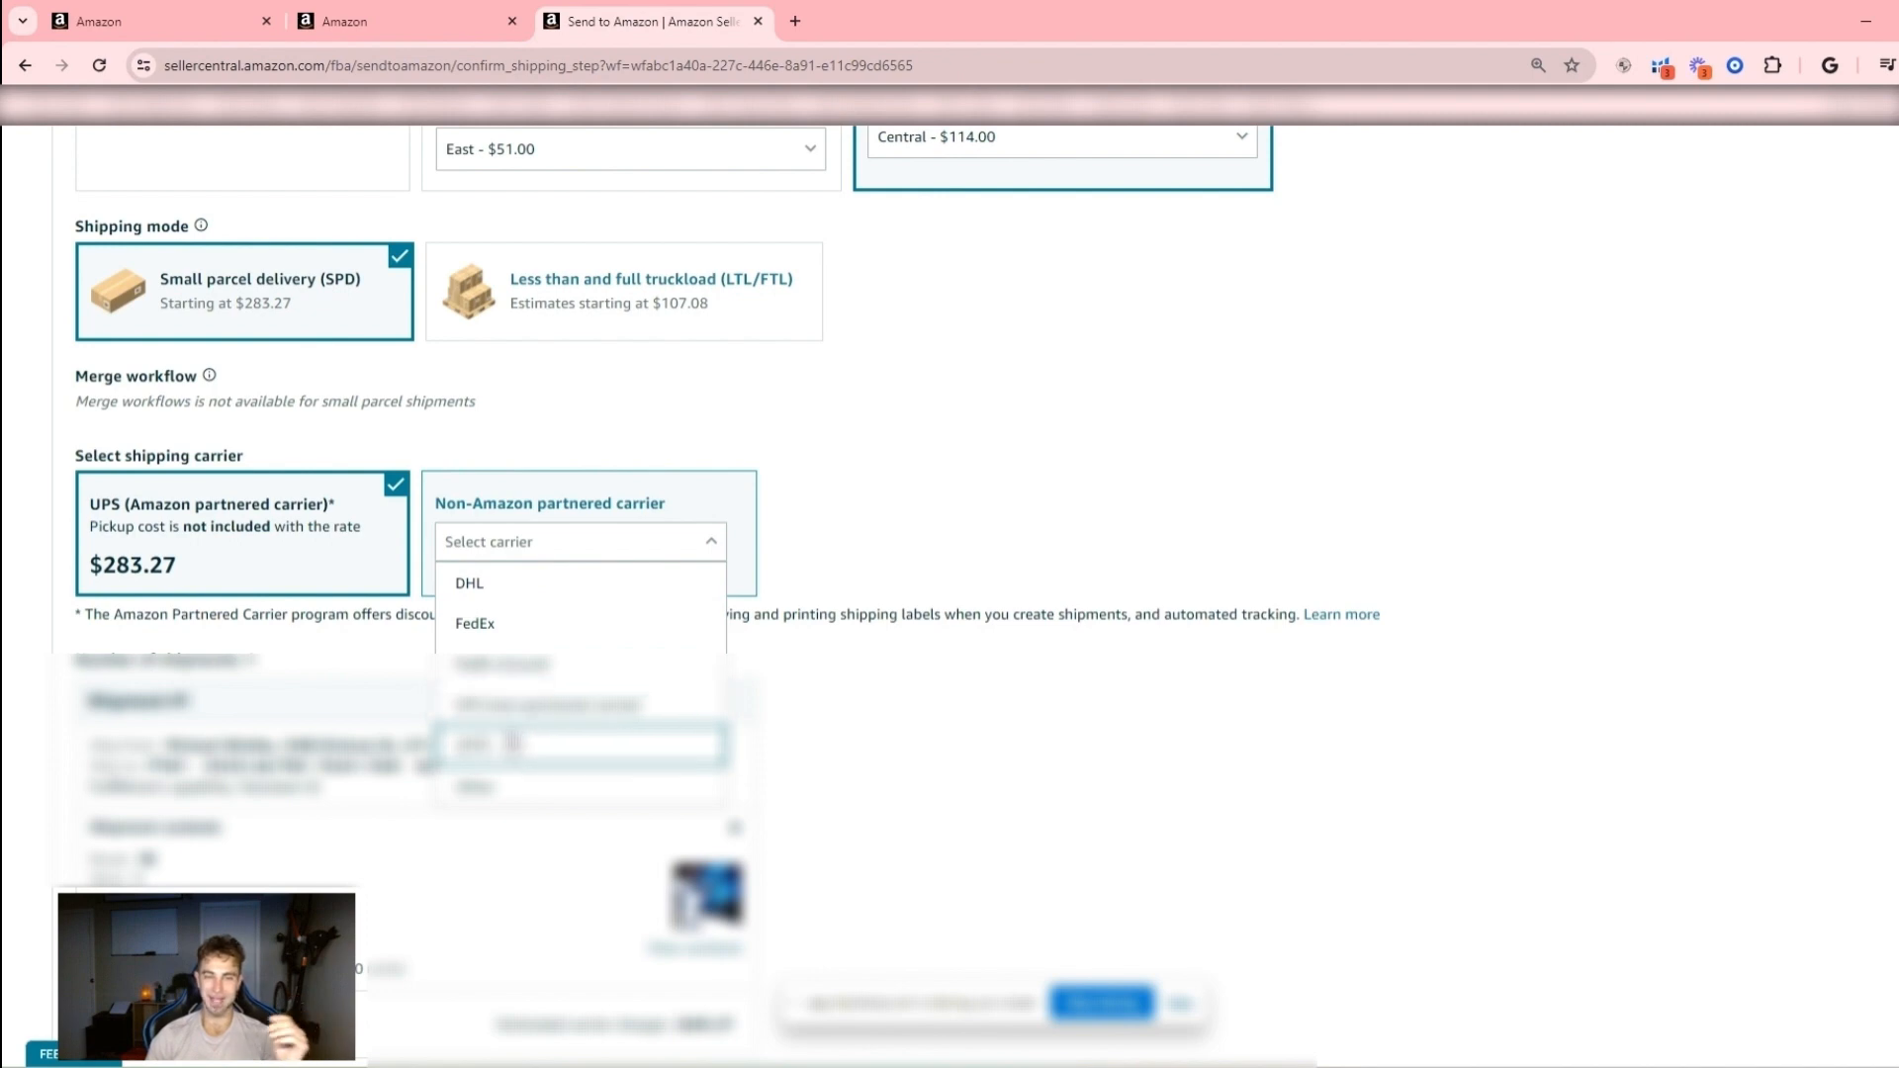
pyautogui.click(621, 625)
pyautogui.scroll(8, 532, 677)
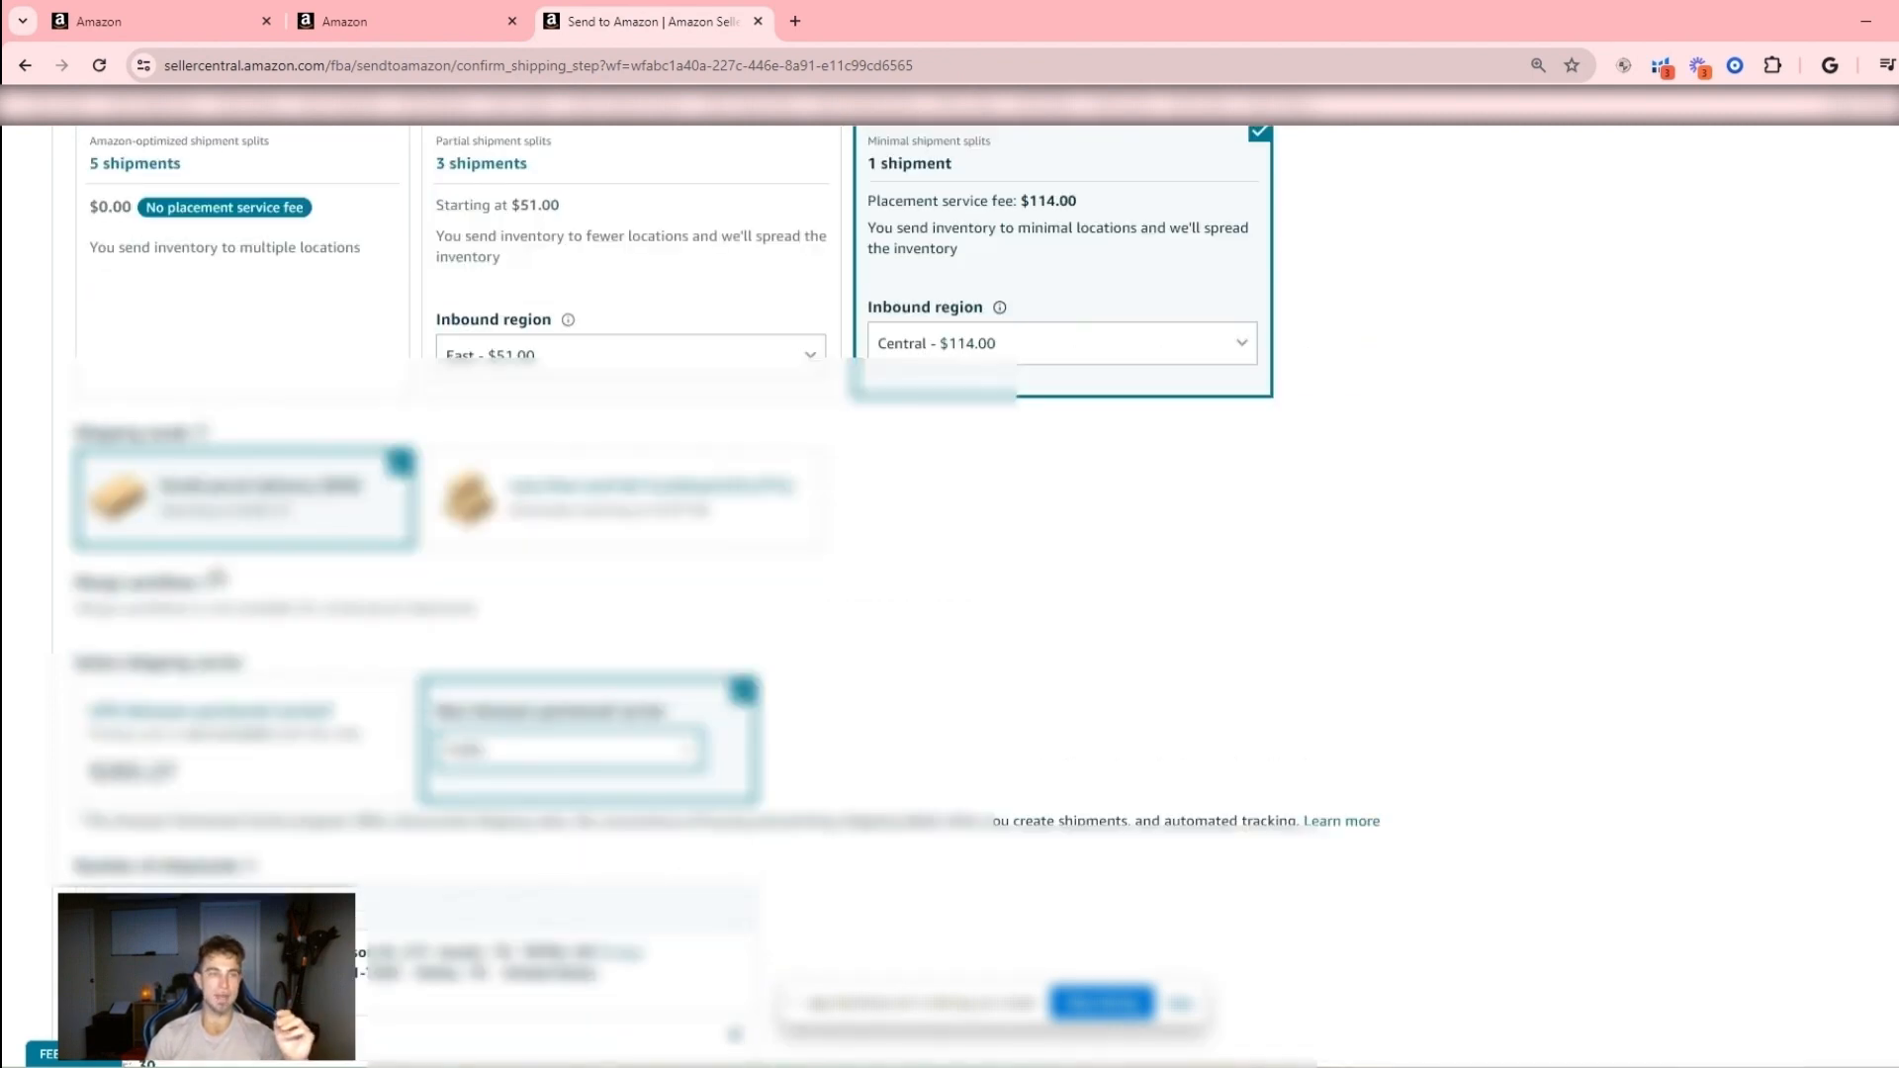
# - Set the ship date to 5/20/2024
pyautogui.click(176, 567)
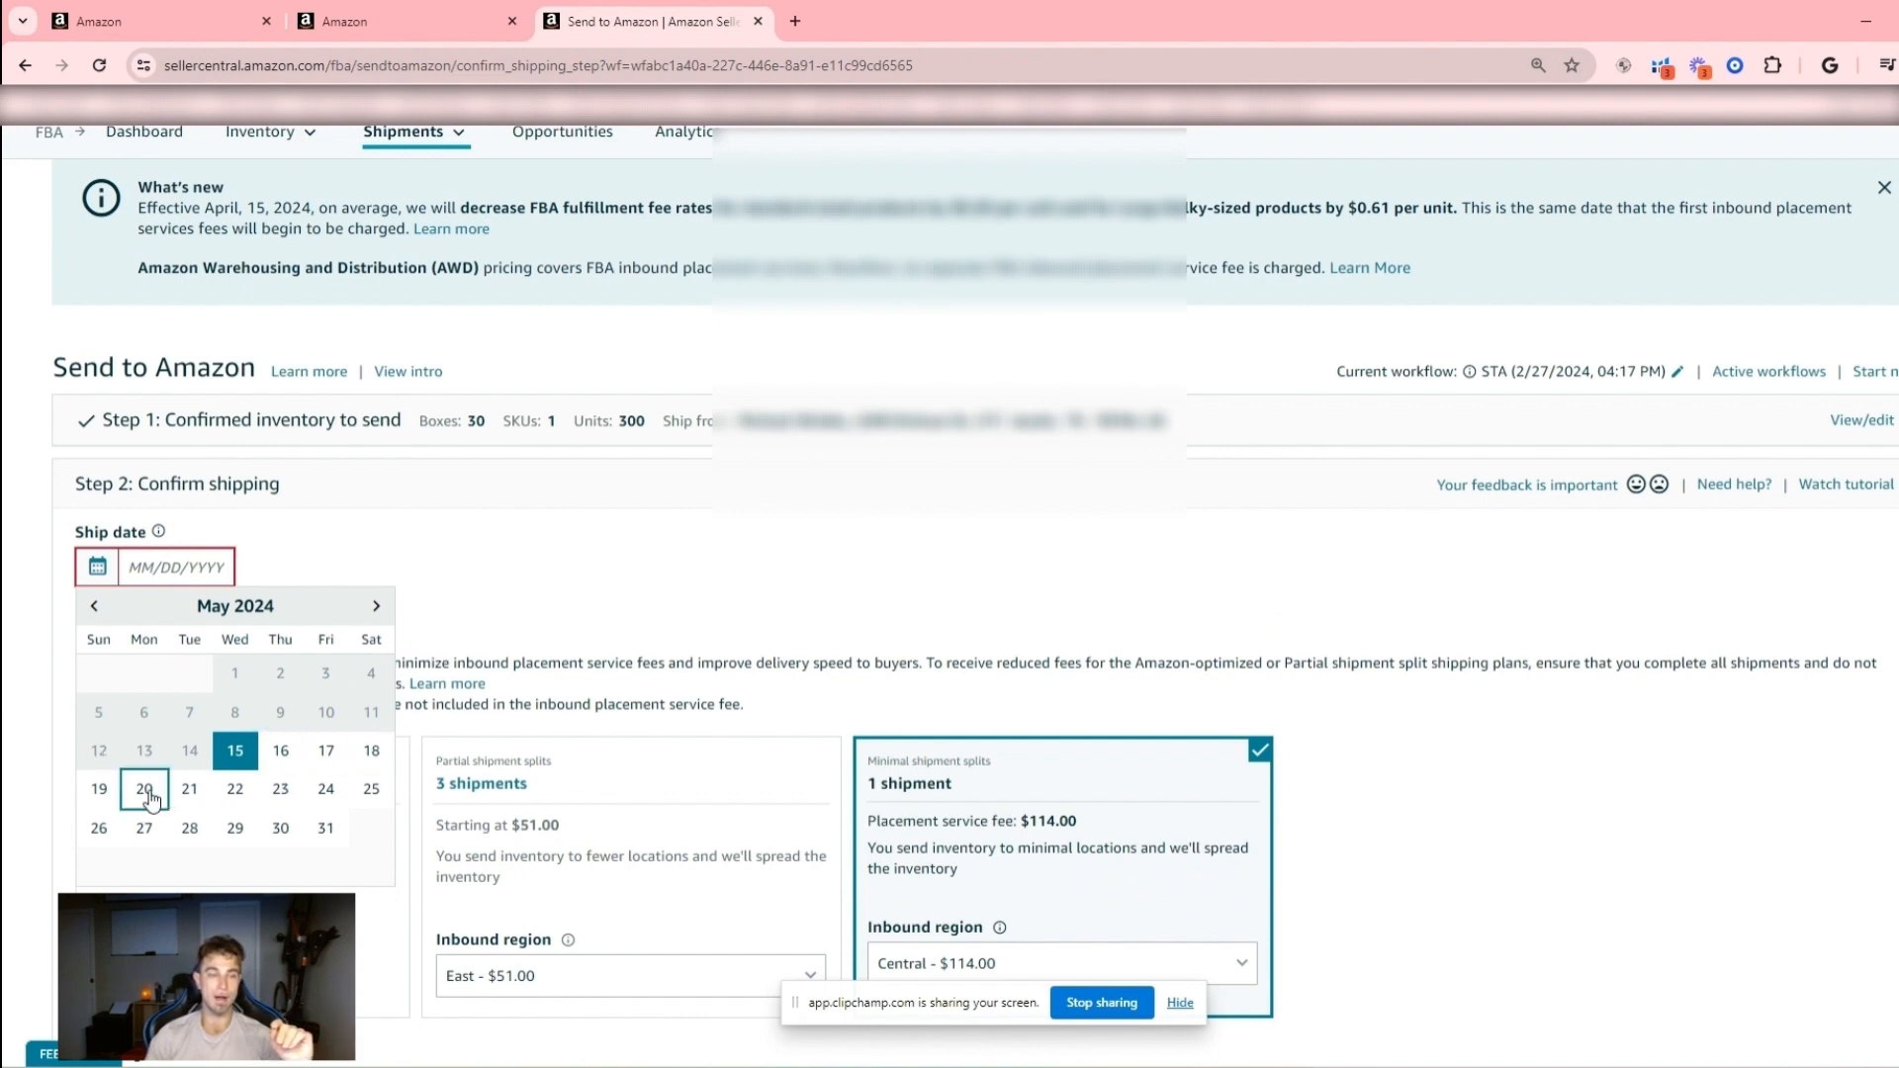
pyautogui.scroll(-10, 153, 790)
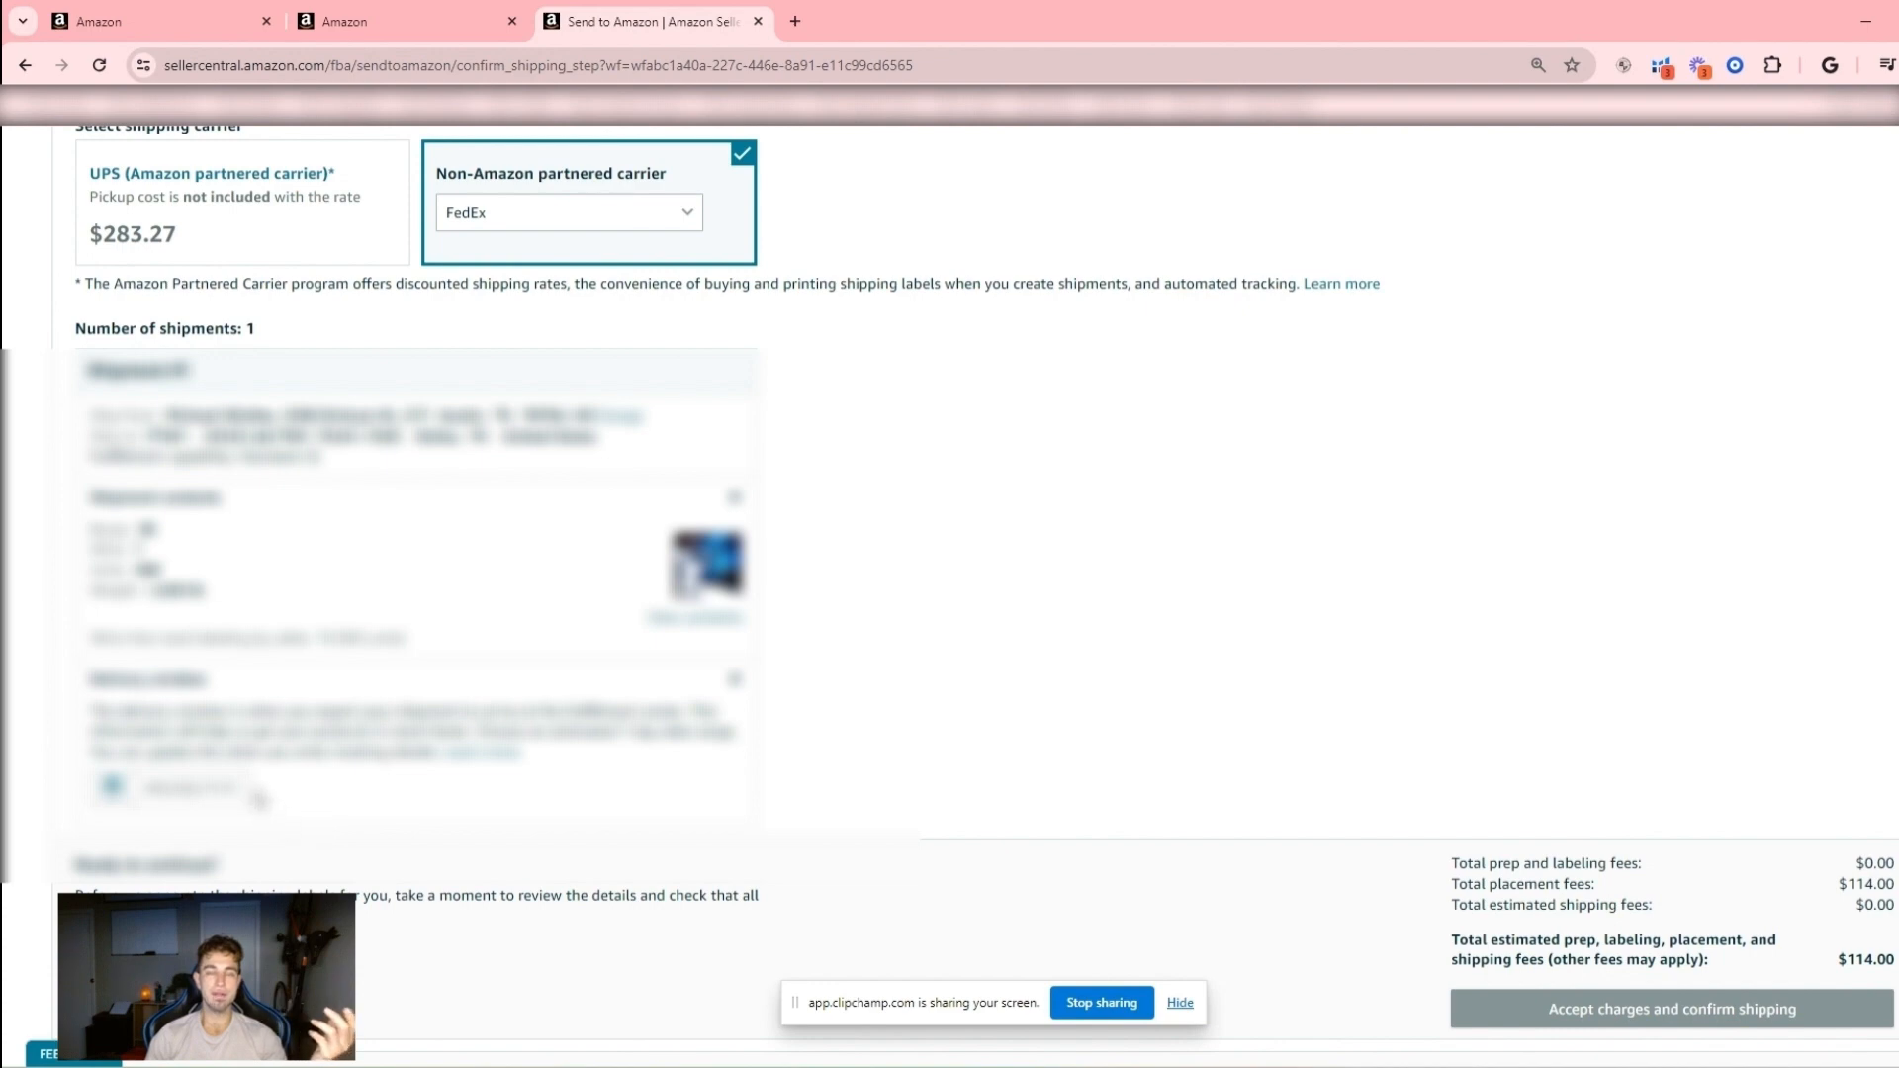
pyautogui.scroll(7, 287, 819)
pyautogui.scroll(2, 287, 819)
pyautogui.scroll(-2, 284, 826)
pyautogui.scroll(4, 284, 826)
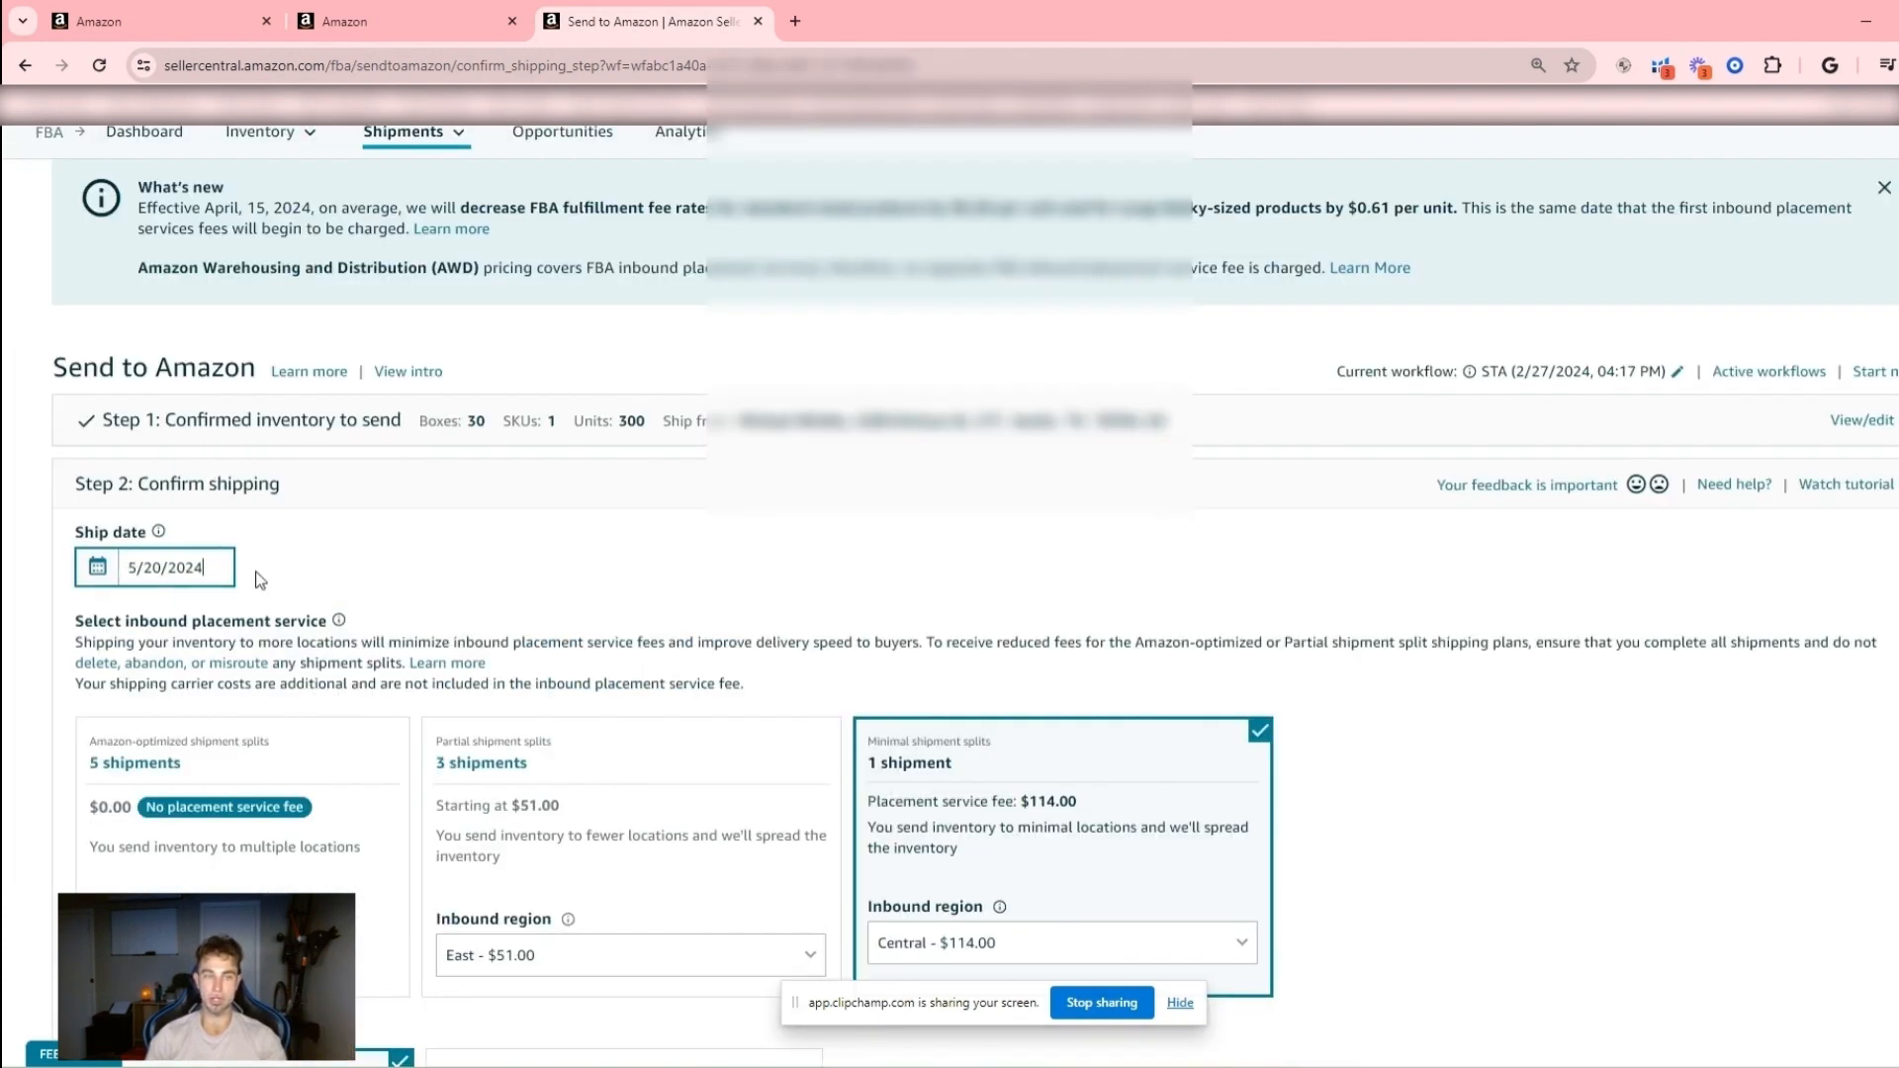
# - Set the shipment's delivery window to start on June 30, 2024, and review the fee summary and shipping choices
pyautogui.scroll(-3, 351, 712)
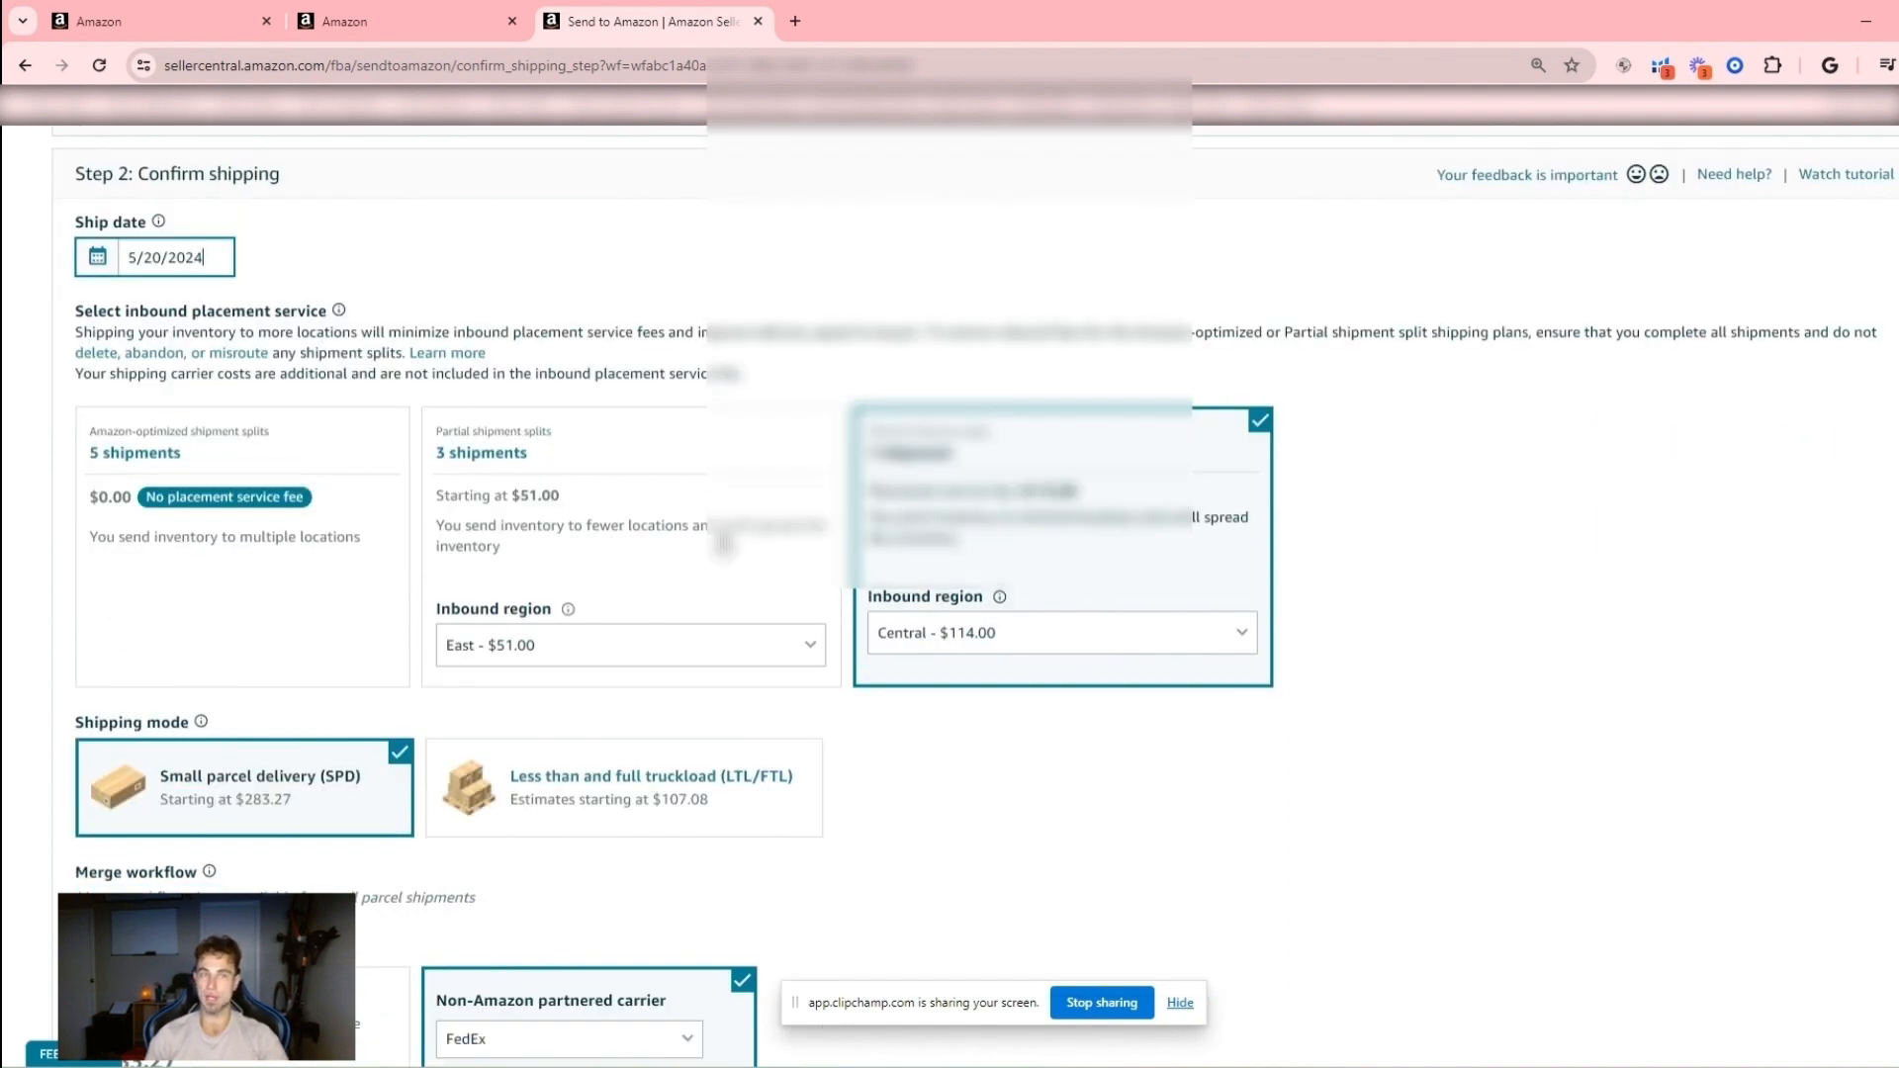
pyautogui.scroll(-5, 318, 705)
pyautogui.scroll(4, 179, 424)
pyautogui.scroll(-10, 179, 424)
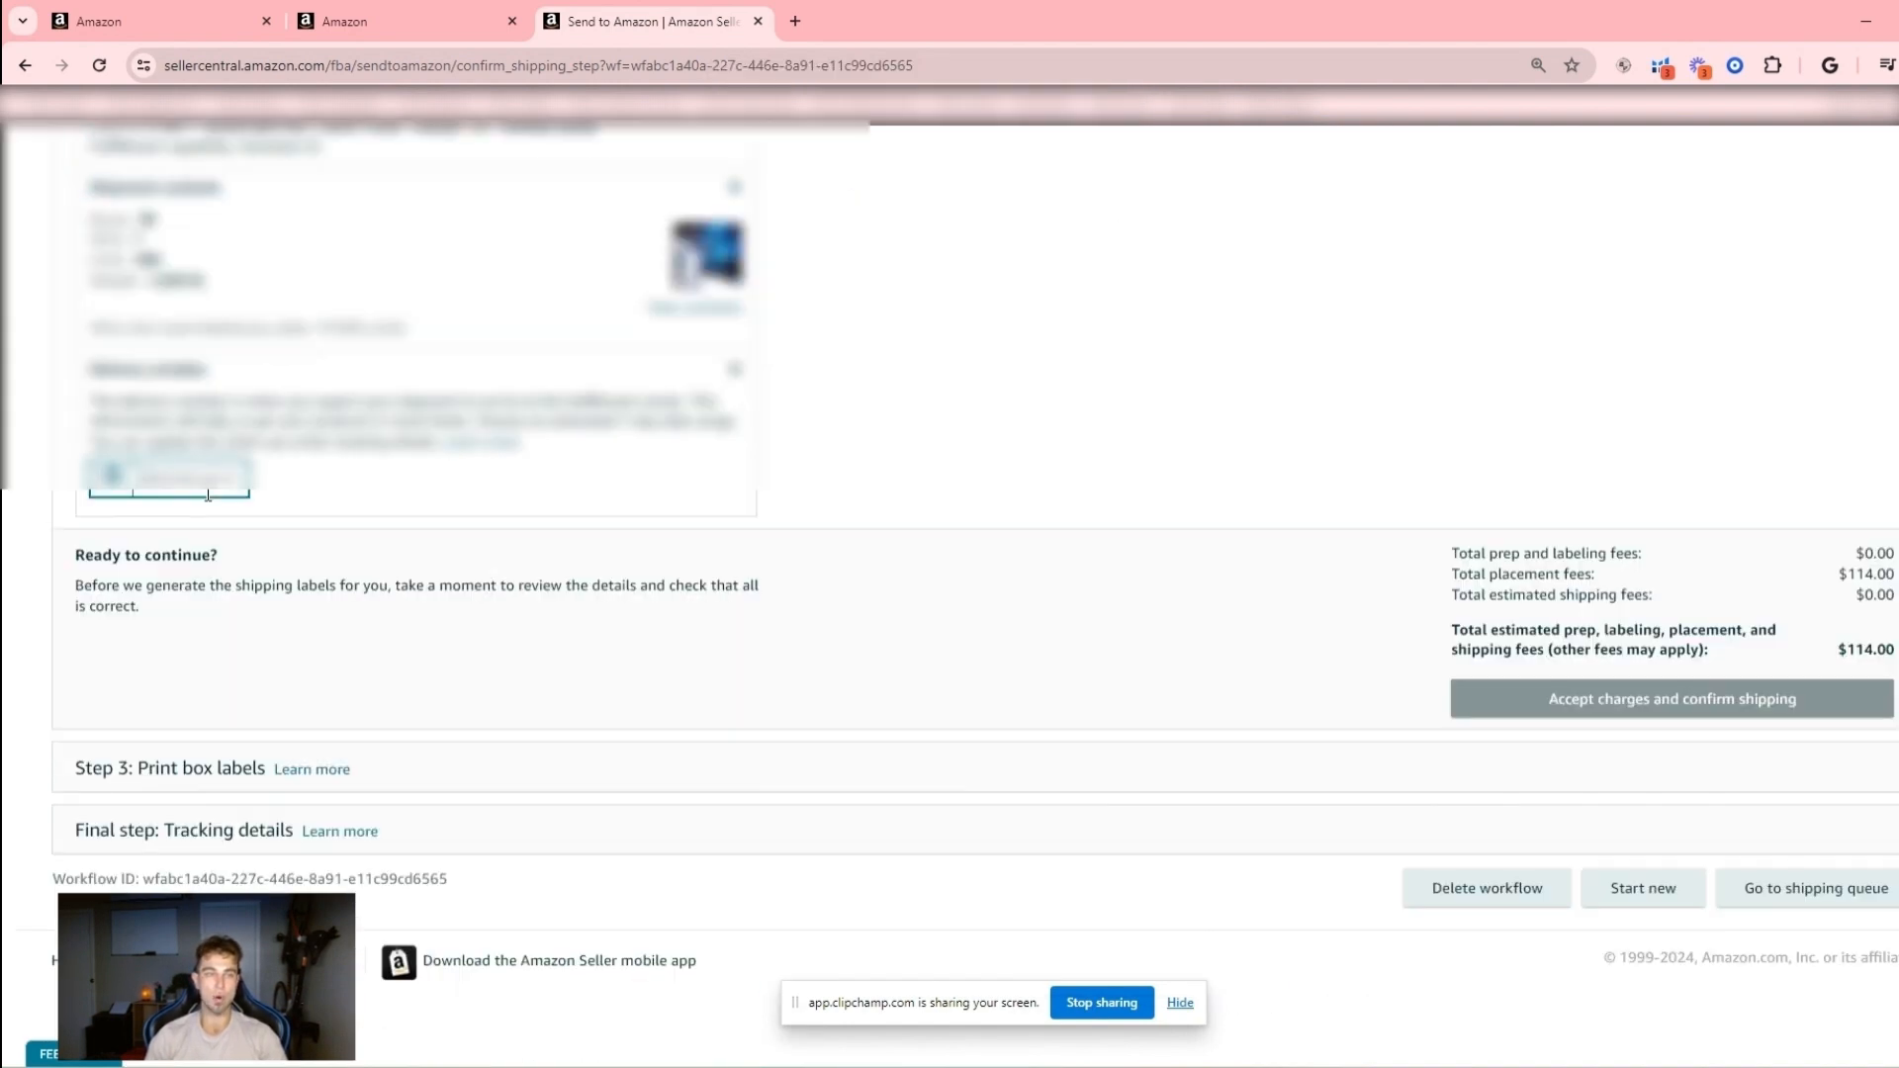
pyautogui.click(143, 477)
pyautogui.click(391, 517)
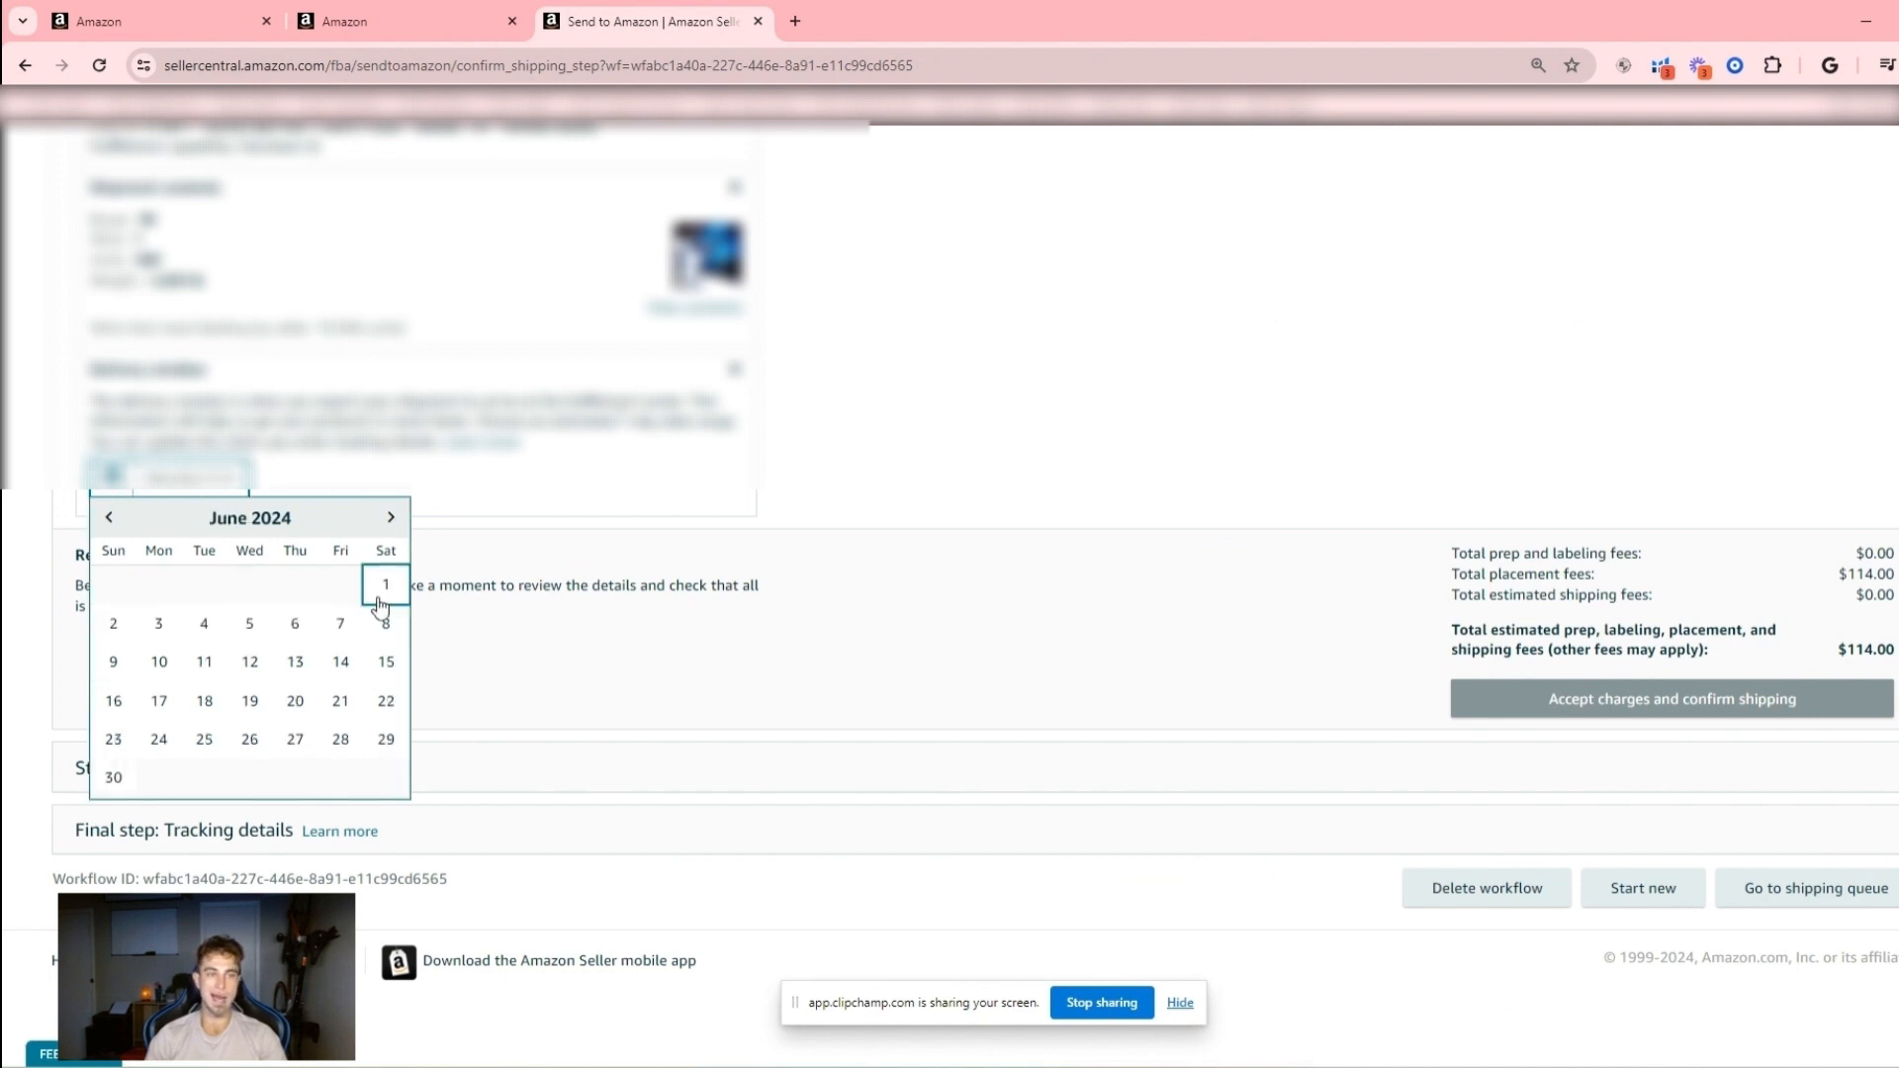
pyautogui.click(113, 778)
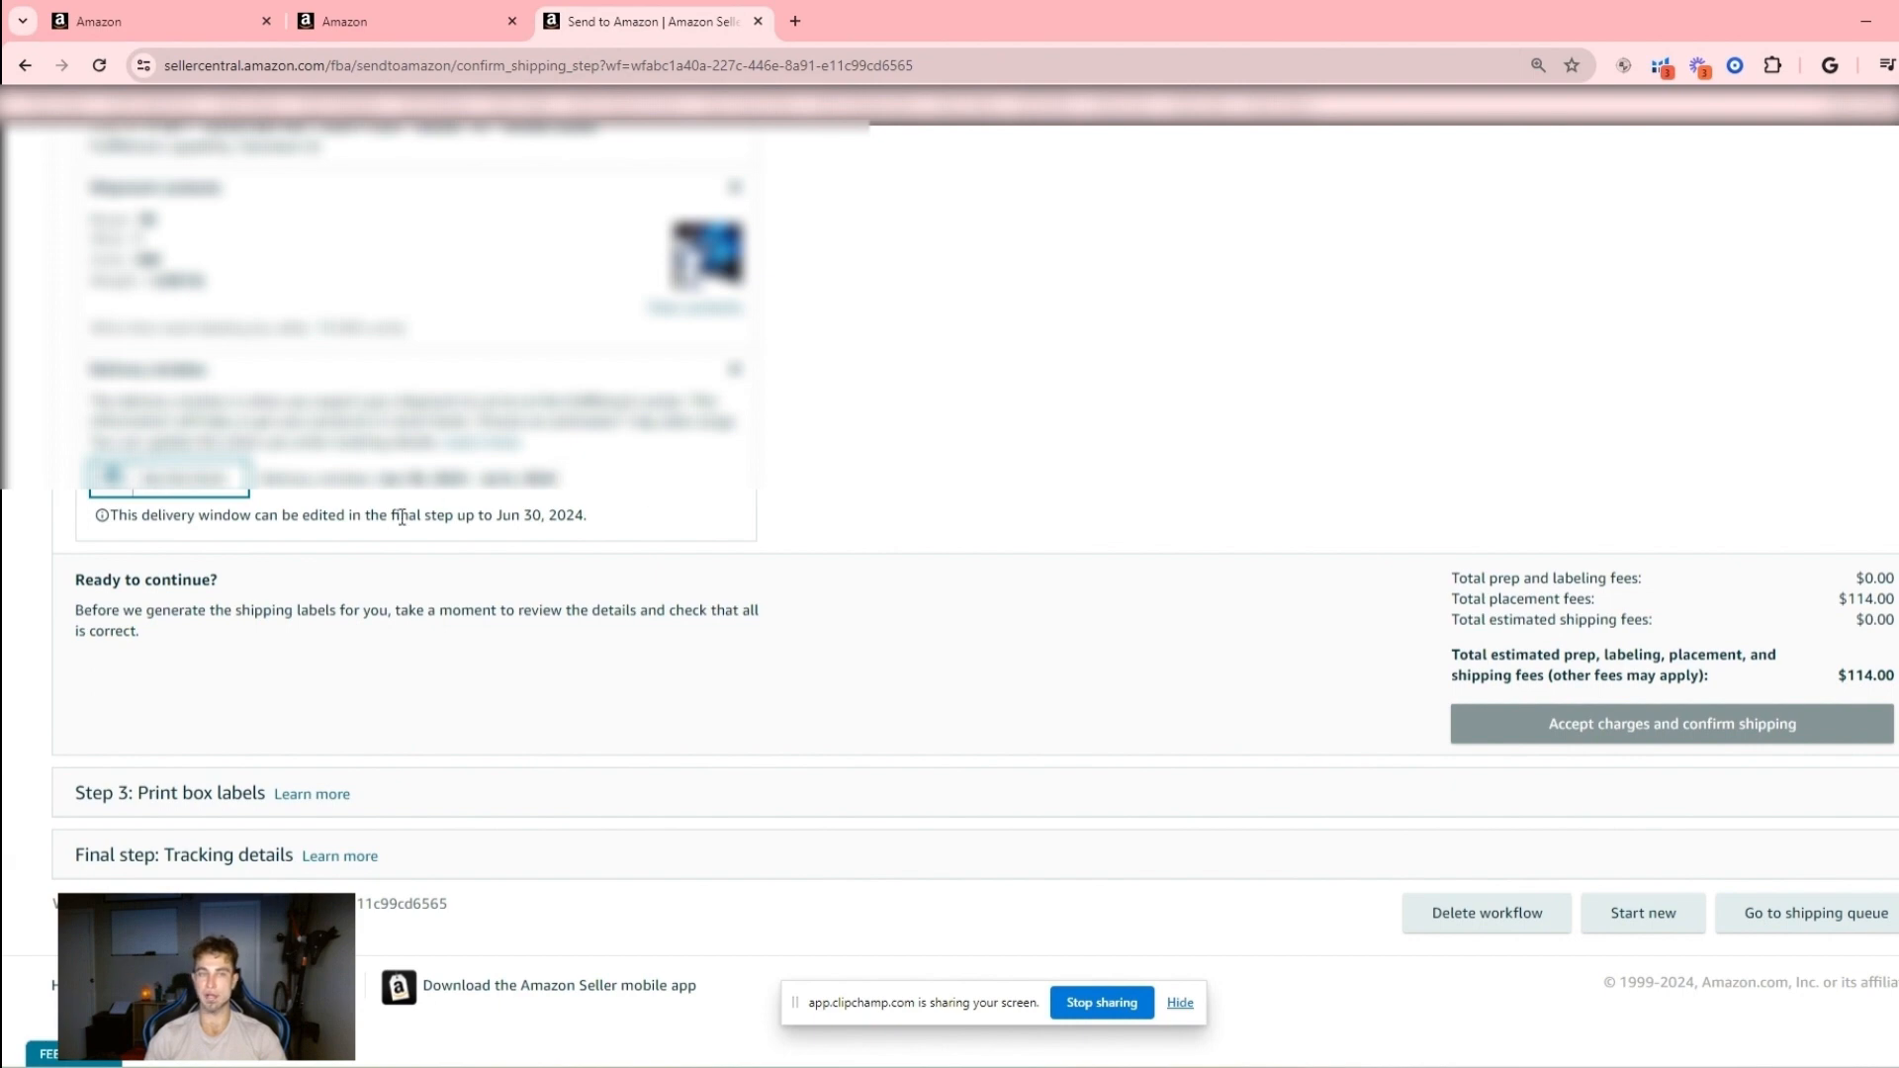
pyautogui.scroll(-1, 657, 601)
pyautogui.scroll(10, 1155, 571)
pyautogui.scroll(-10, 1155, 572)
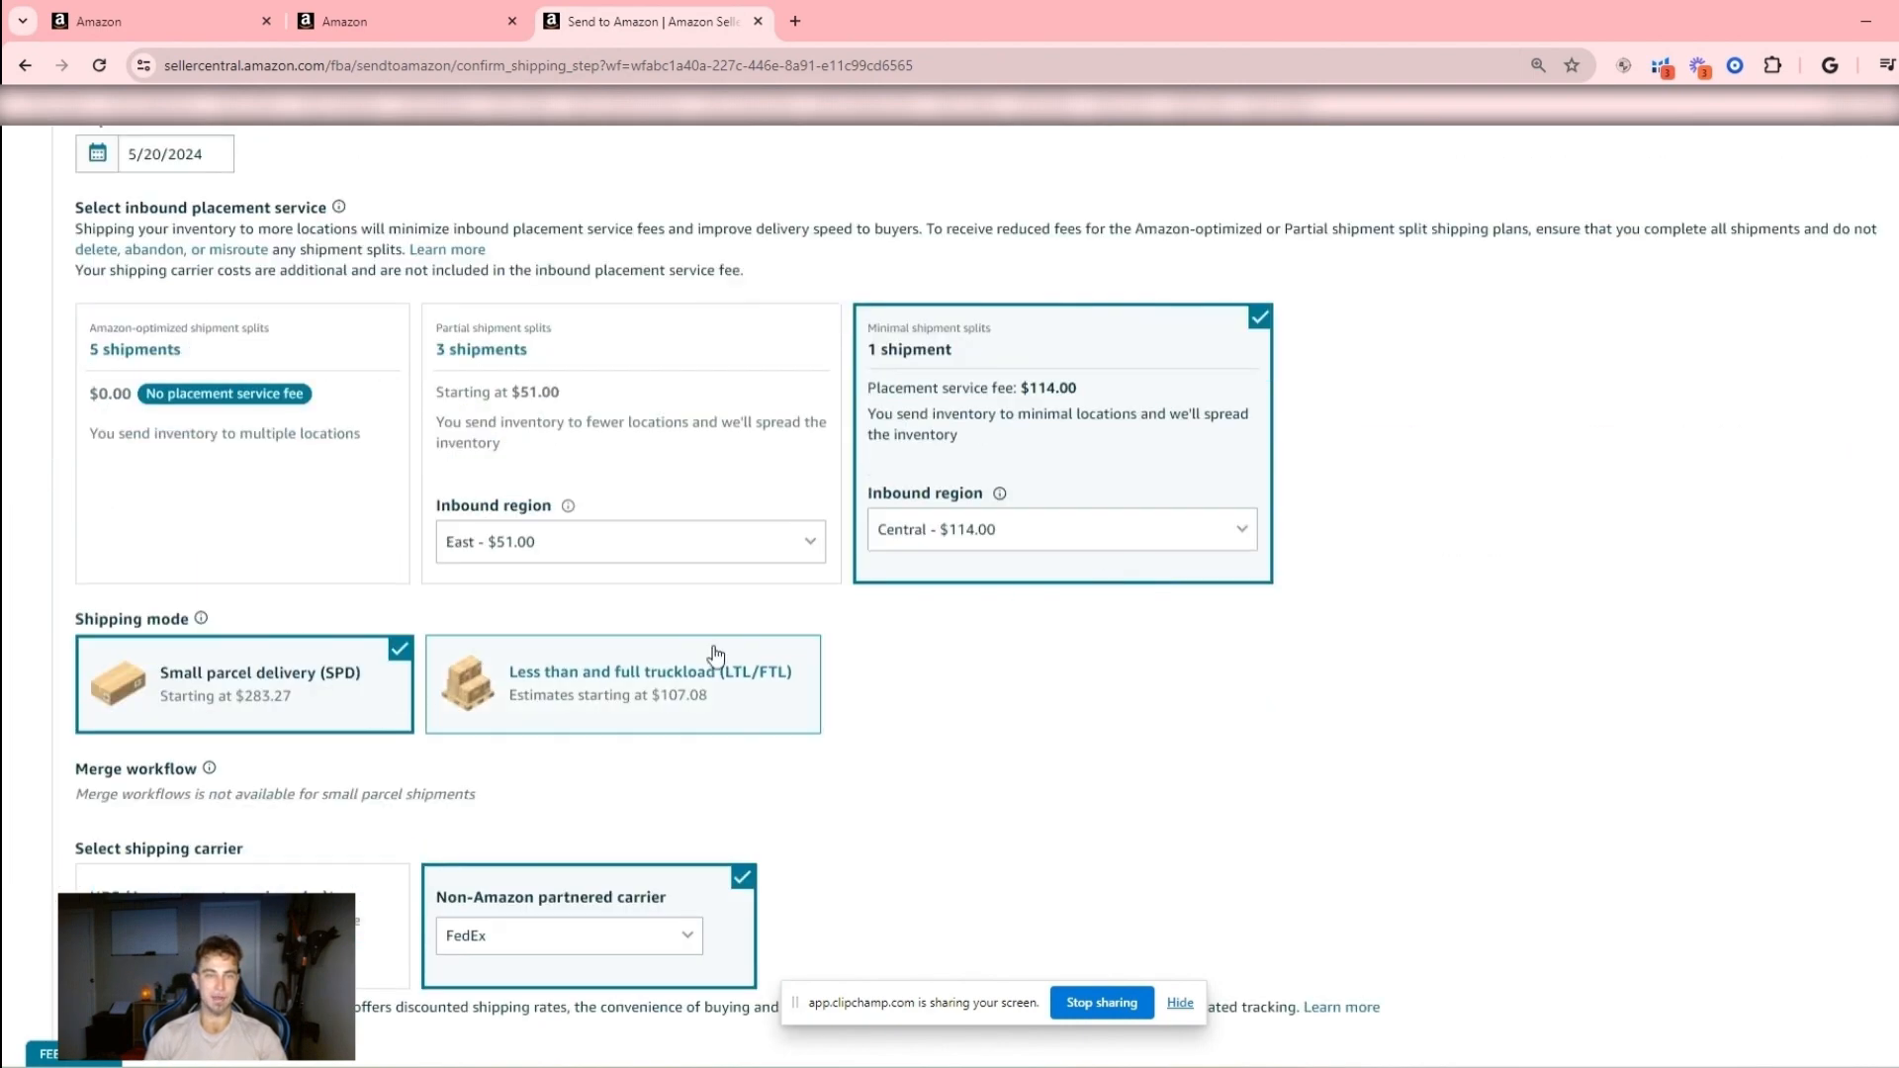
pyautogui.scroll(-5, 1482, 608)
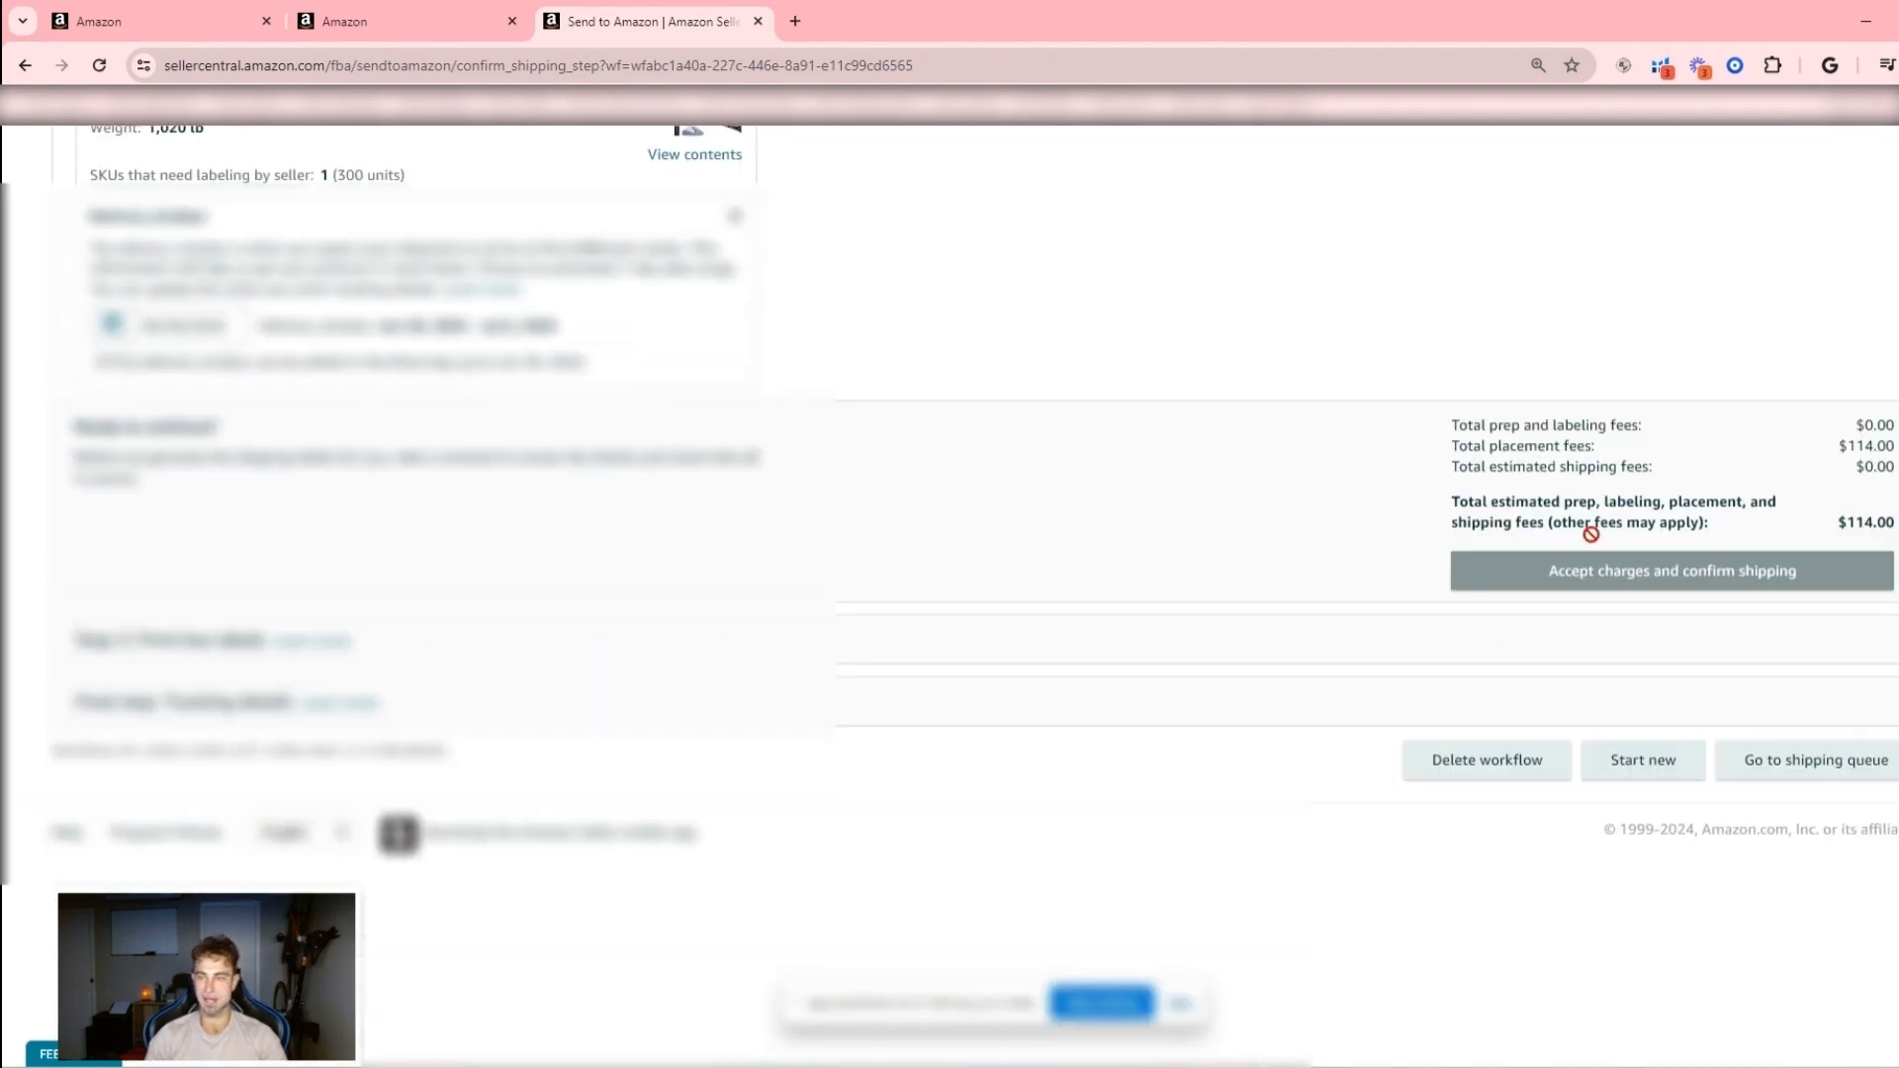
pyautogui.scroll(12, 1593, 534)
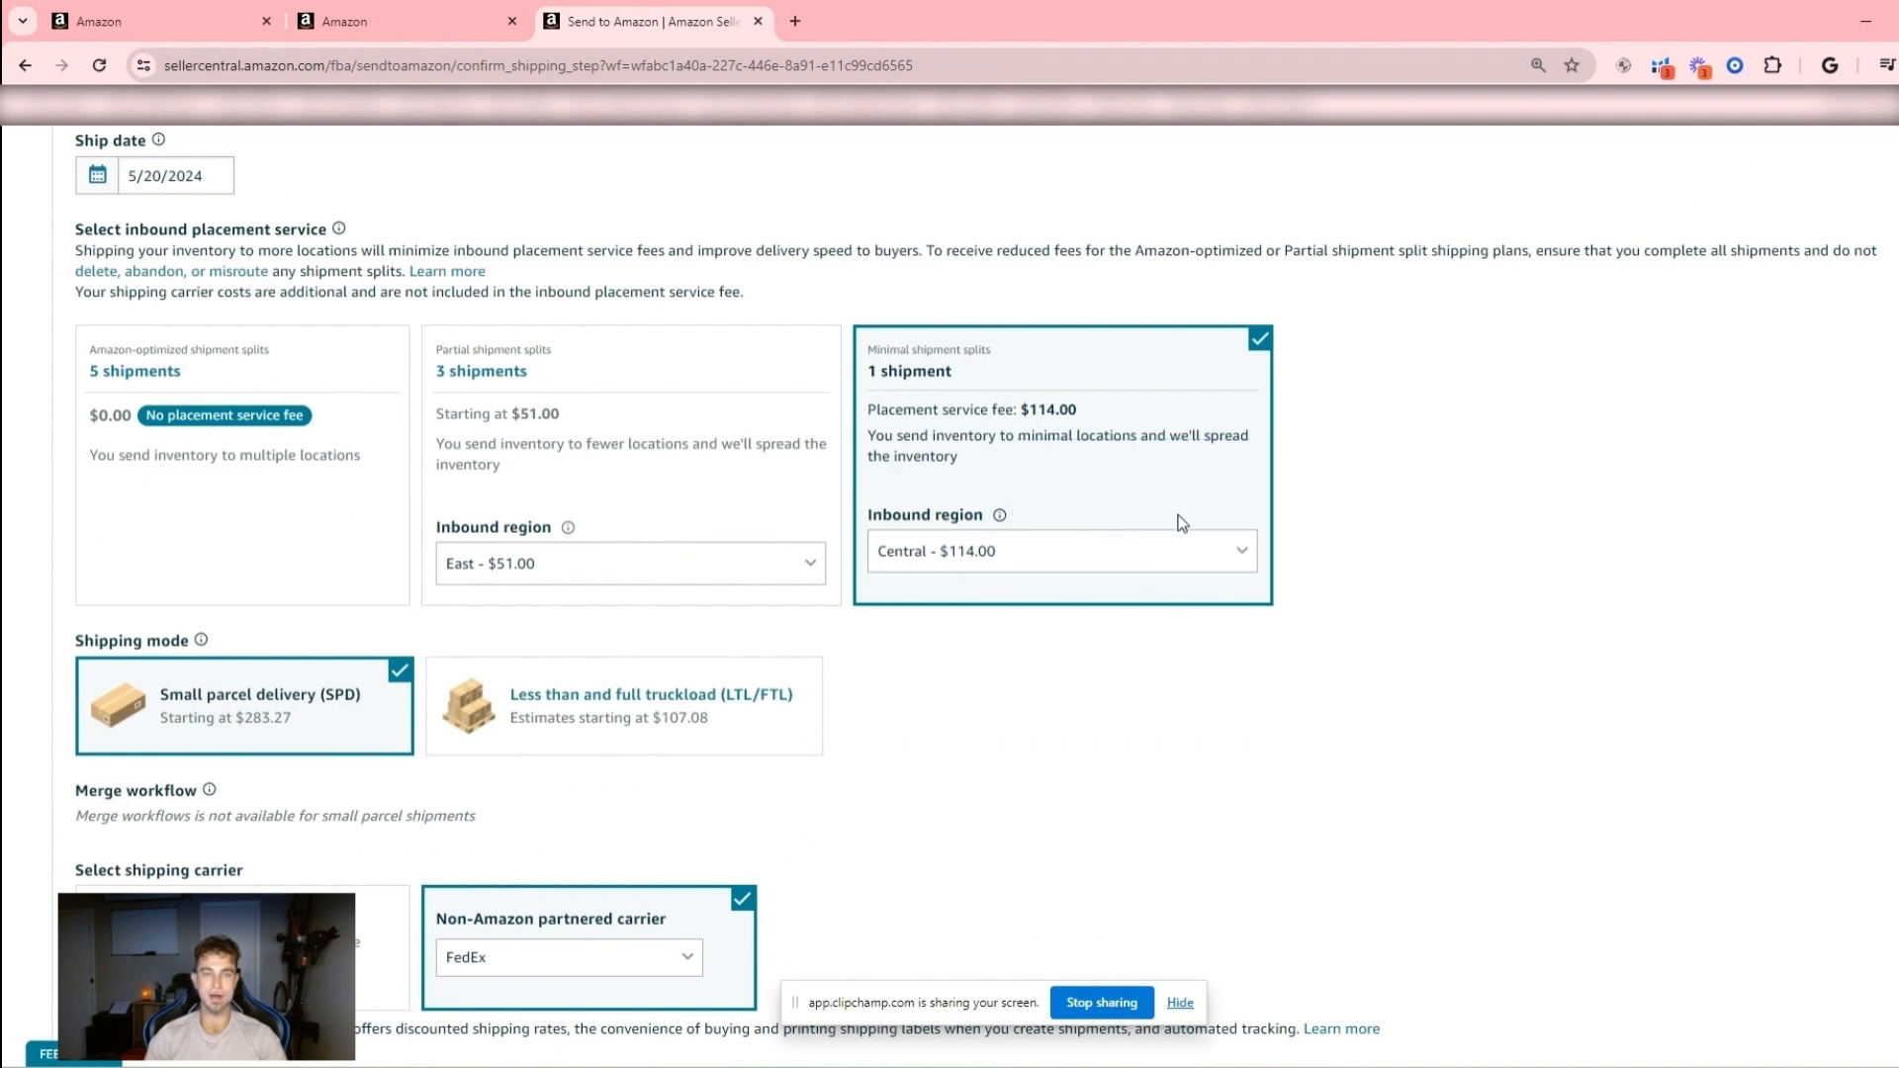
# - Switch the single small parcel shipment to the UPS Amazon partnered carrier and check its estimated charges
pyautogui.scroll(-10, 1178, 525)
pyautogui.scroll(4, 1563, 623)
pyautogui.scroll(7, 809, 488)
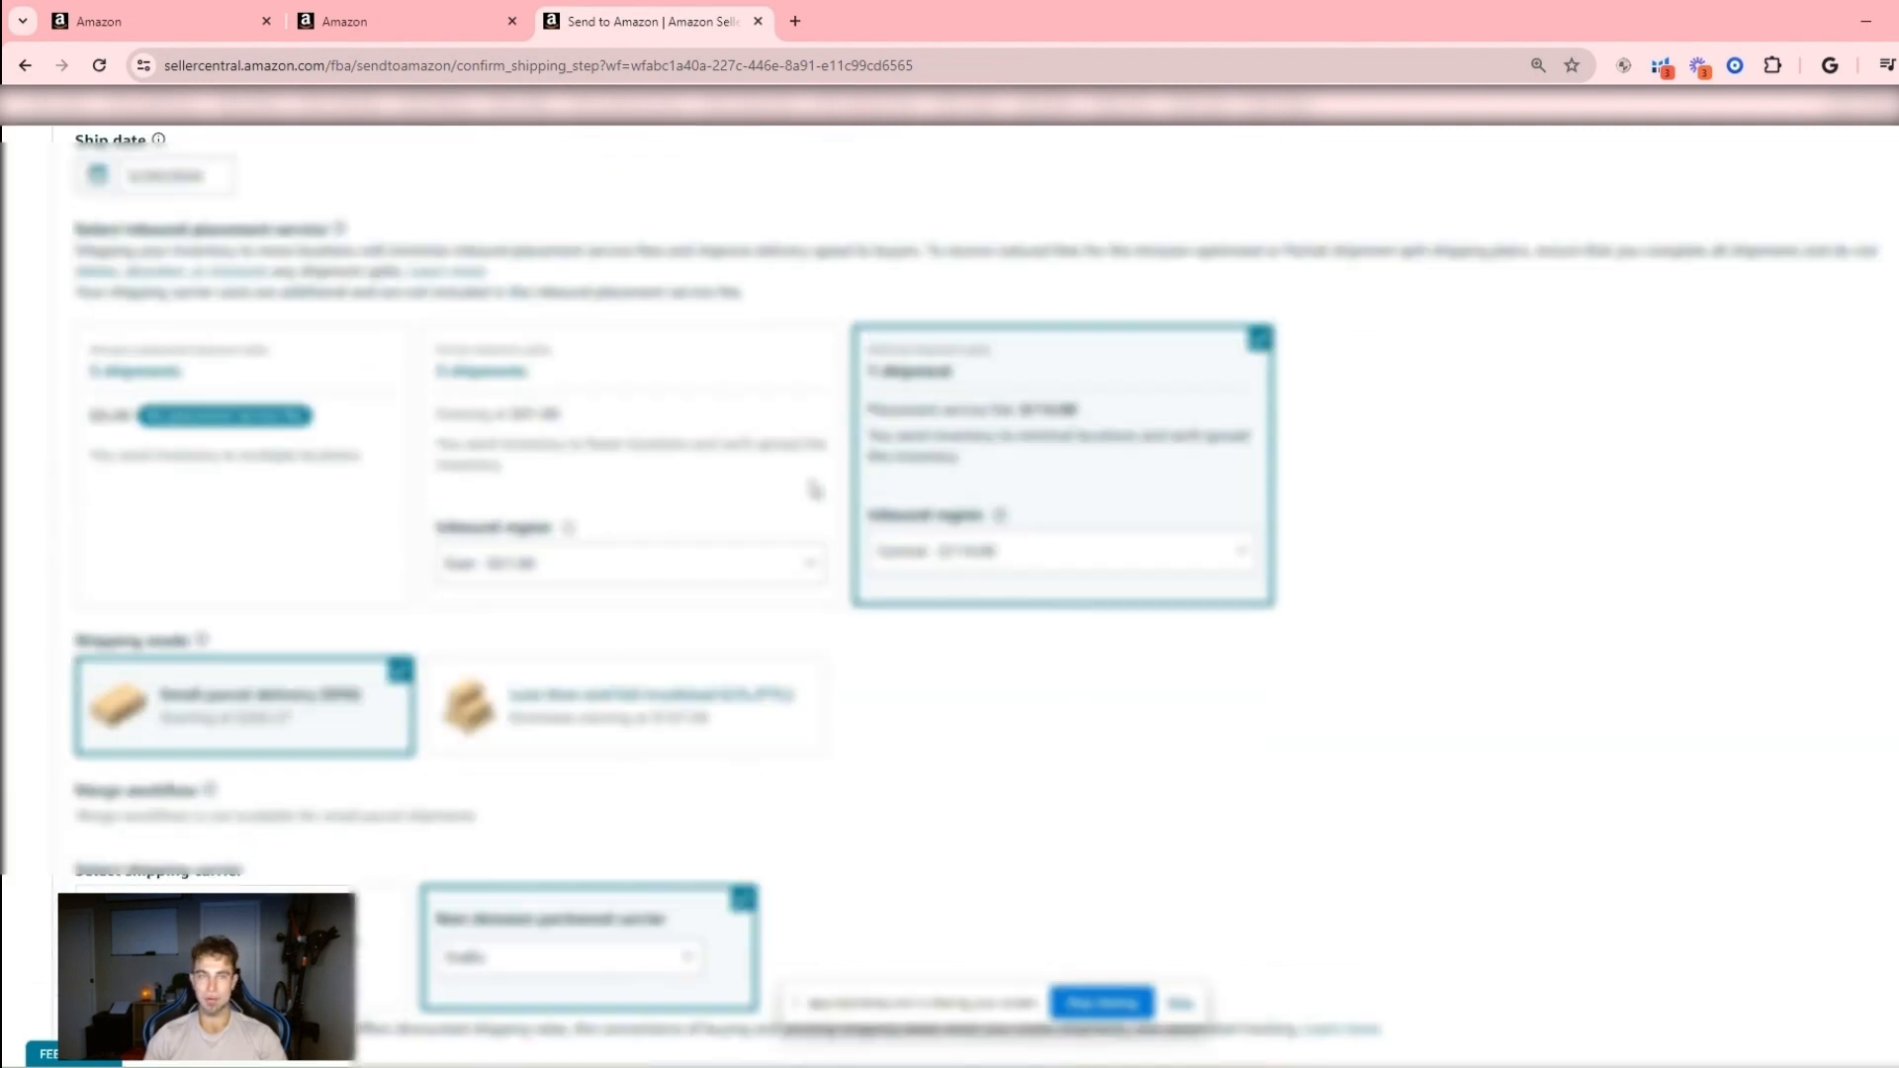
pyautogui.scroll(-3, 816, 491)
pyautogui.click(355, 630)
pyautogui.scroll(-6, 988, 615)
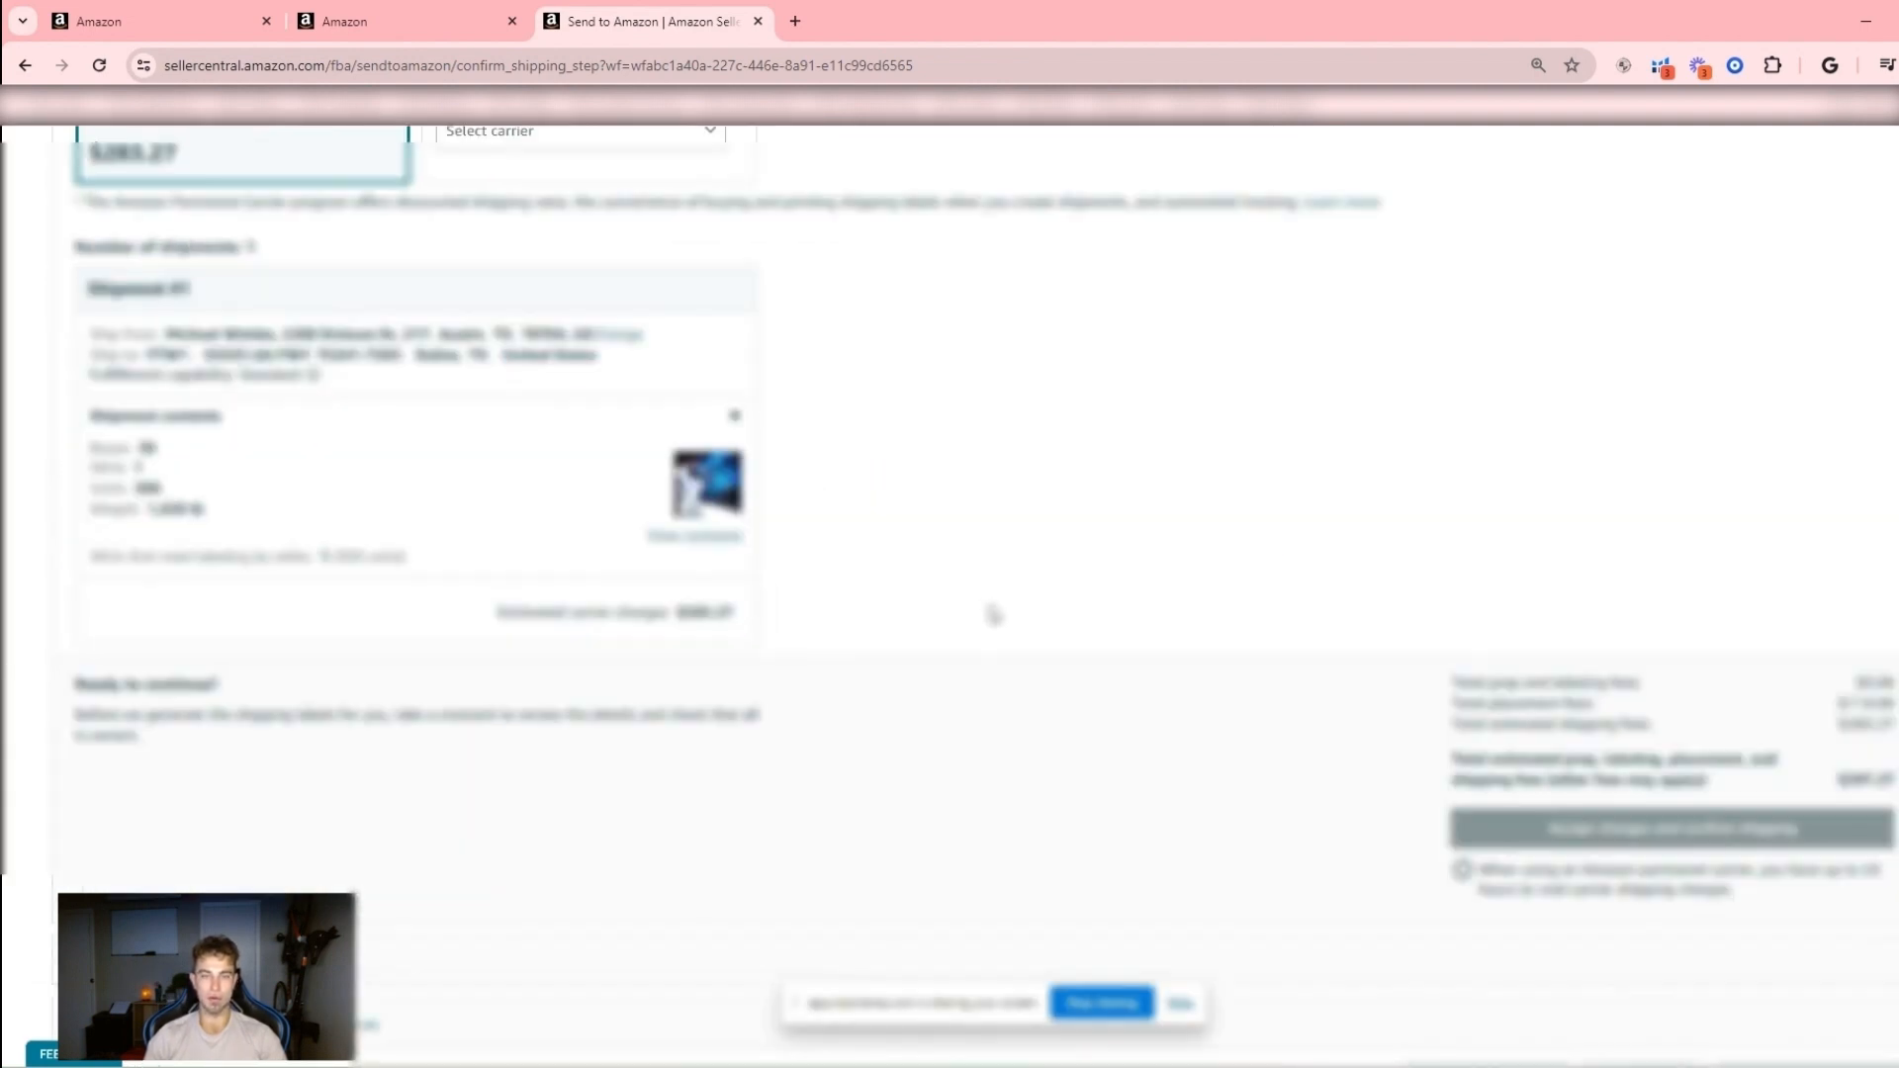
# - Choose the three-shipment partial split for the East region with DHL as the non-Amazon partnered small parcel carrier
pyautogui.scroll(7, 1013, 590)
pyautogui.click(618, 742)
pyautogui.scroll(5, 643, 606)
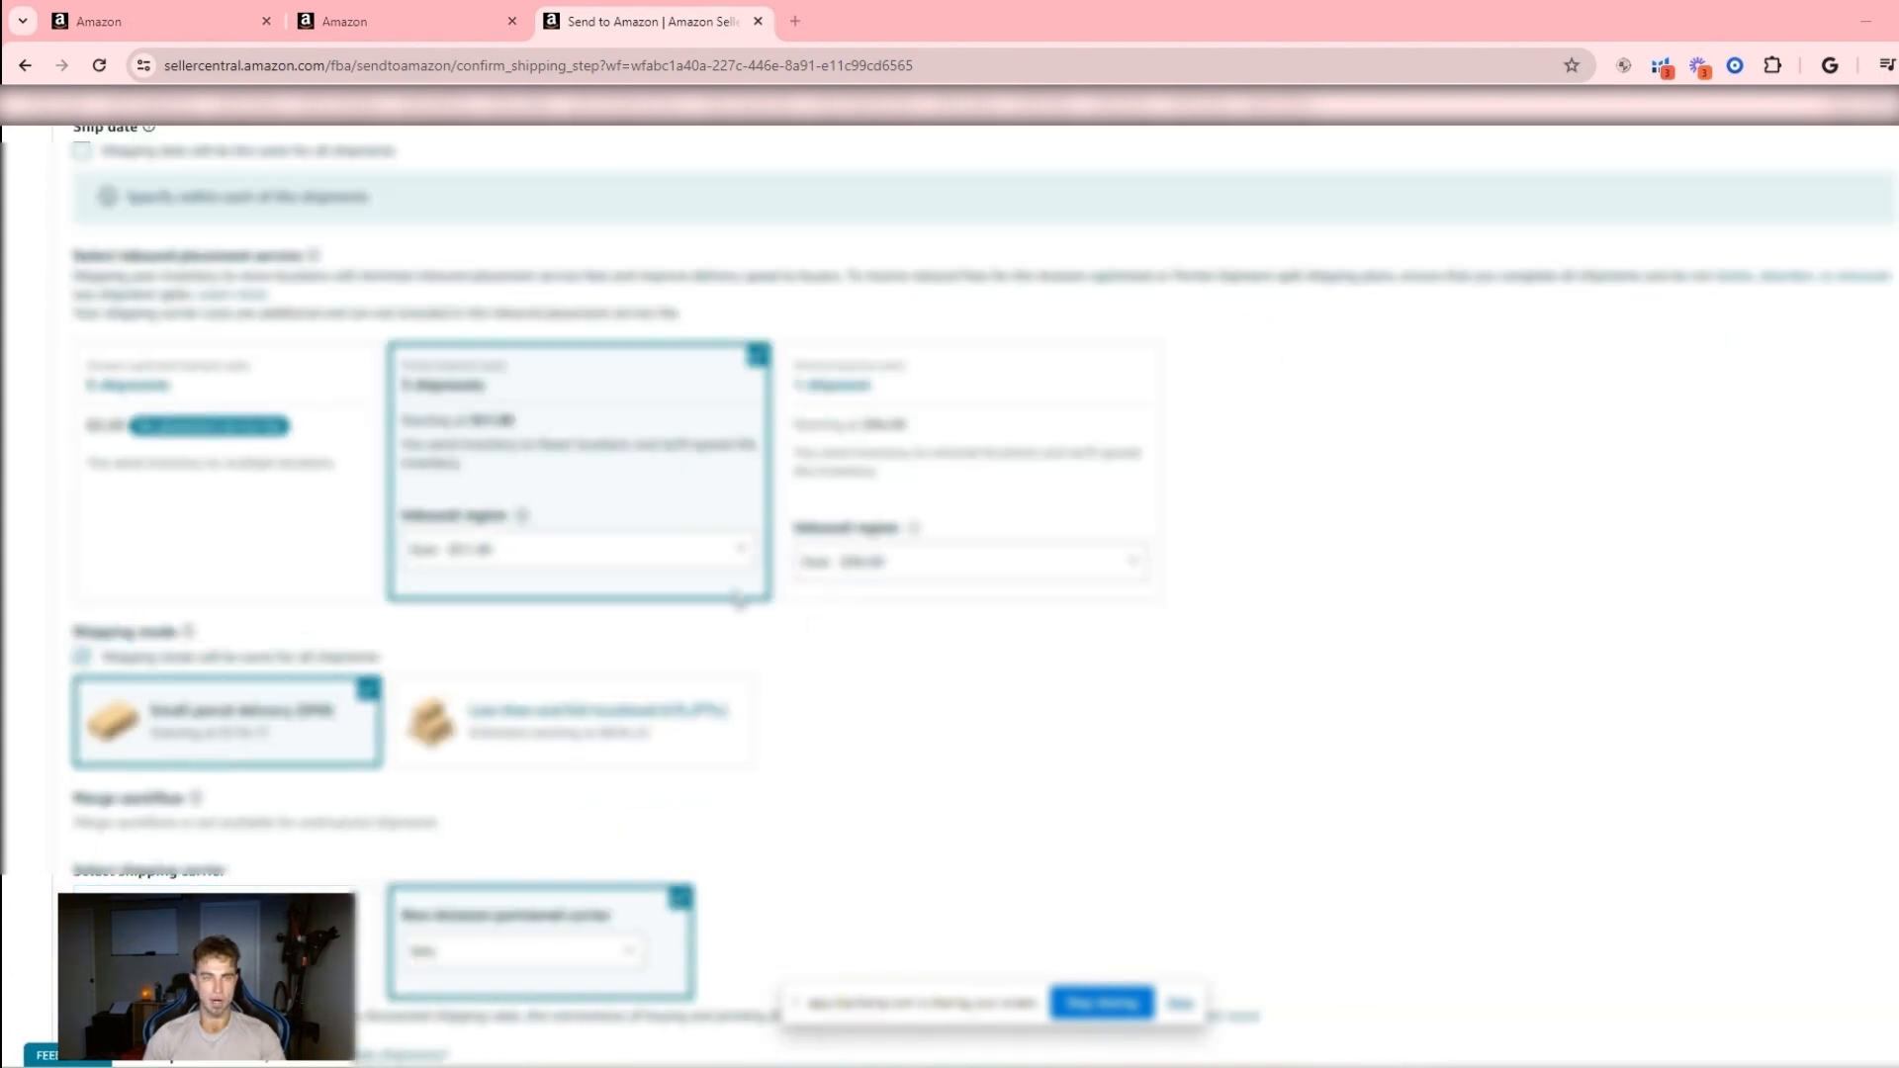
pyautogui.scroll(-1, 738, 598)
pyautogui.scroll(2, 661, 580)
pyautogui.scroll(-4, 660, 580)
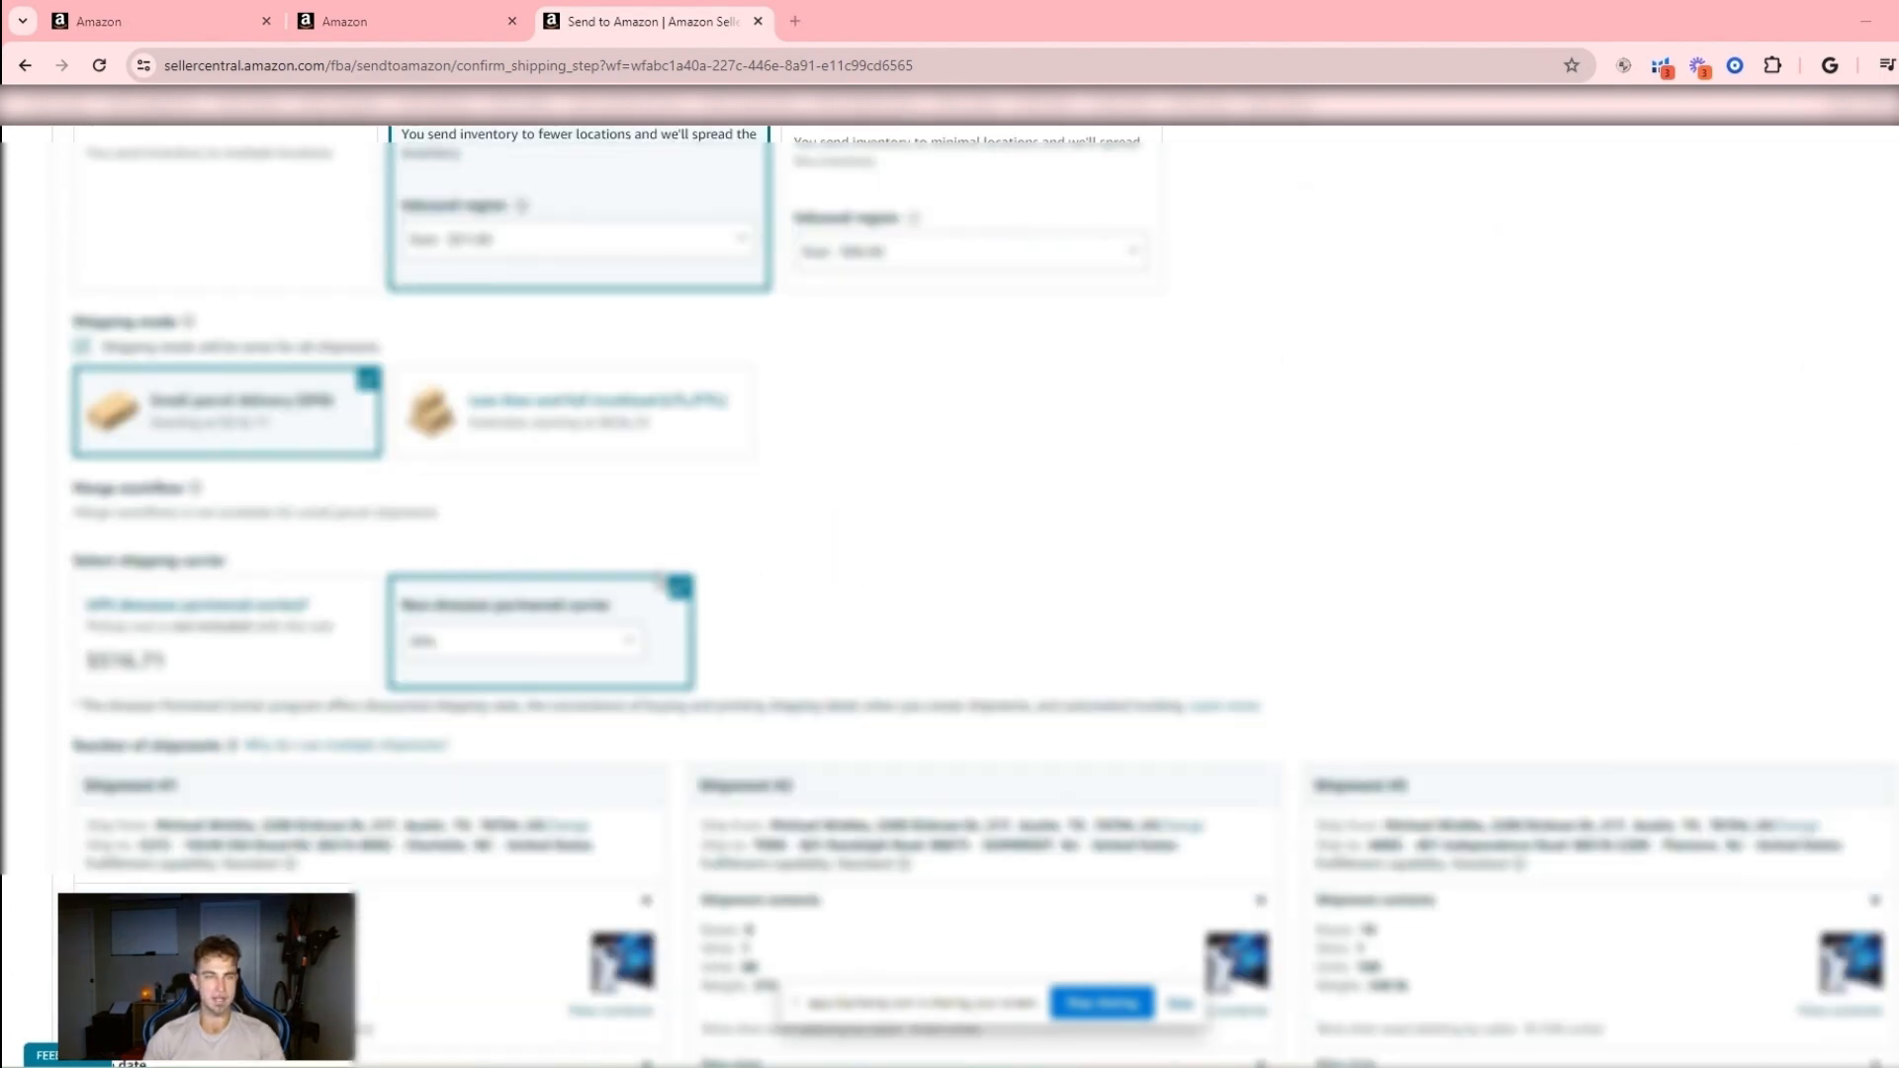
# - Check the three shipments' details and fees, accept the charges and confirm shipping
pyautogui.scroll(-4, 658, 581)
pyautogui.scroll(8, 658, 582)
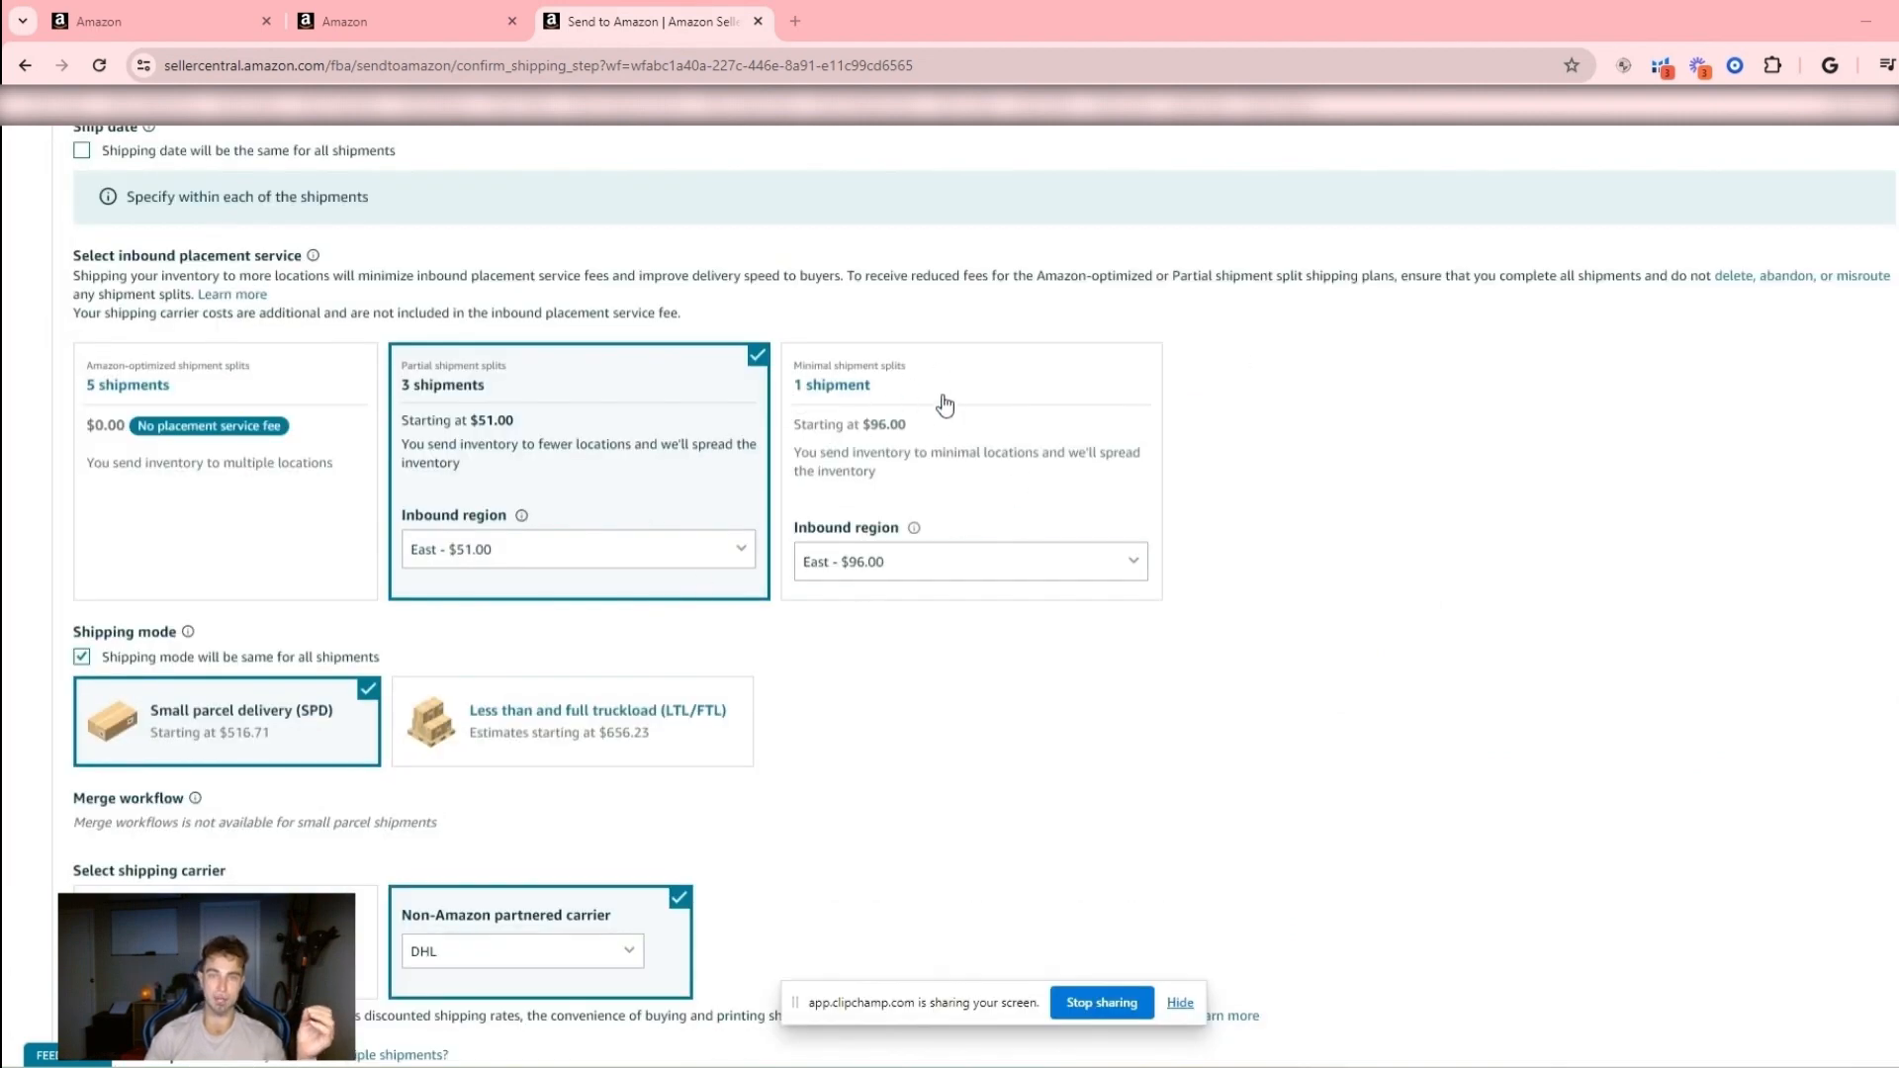
pyautogui.scroll(-10, 941, 398)
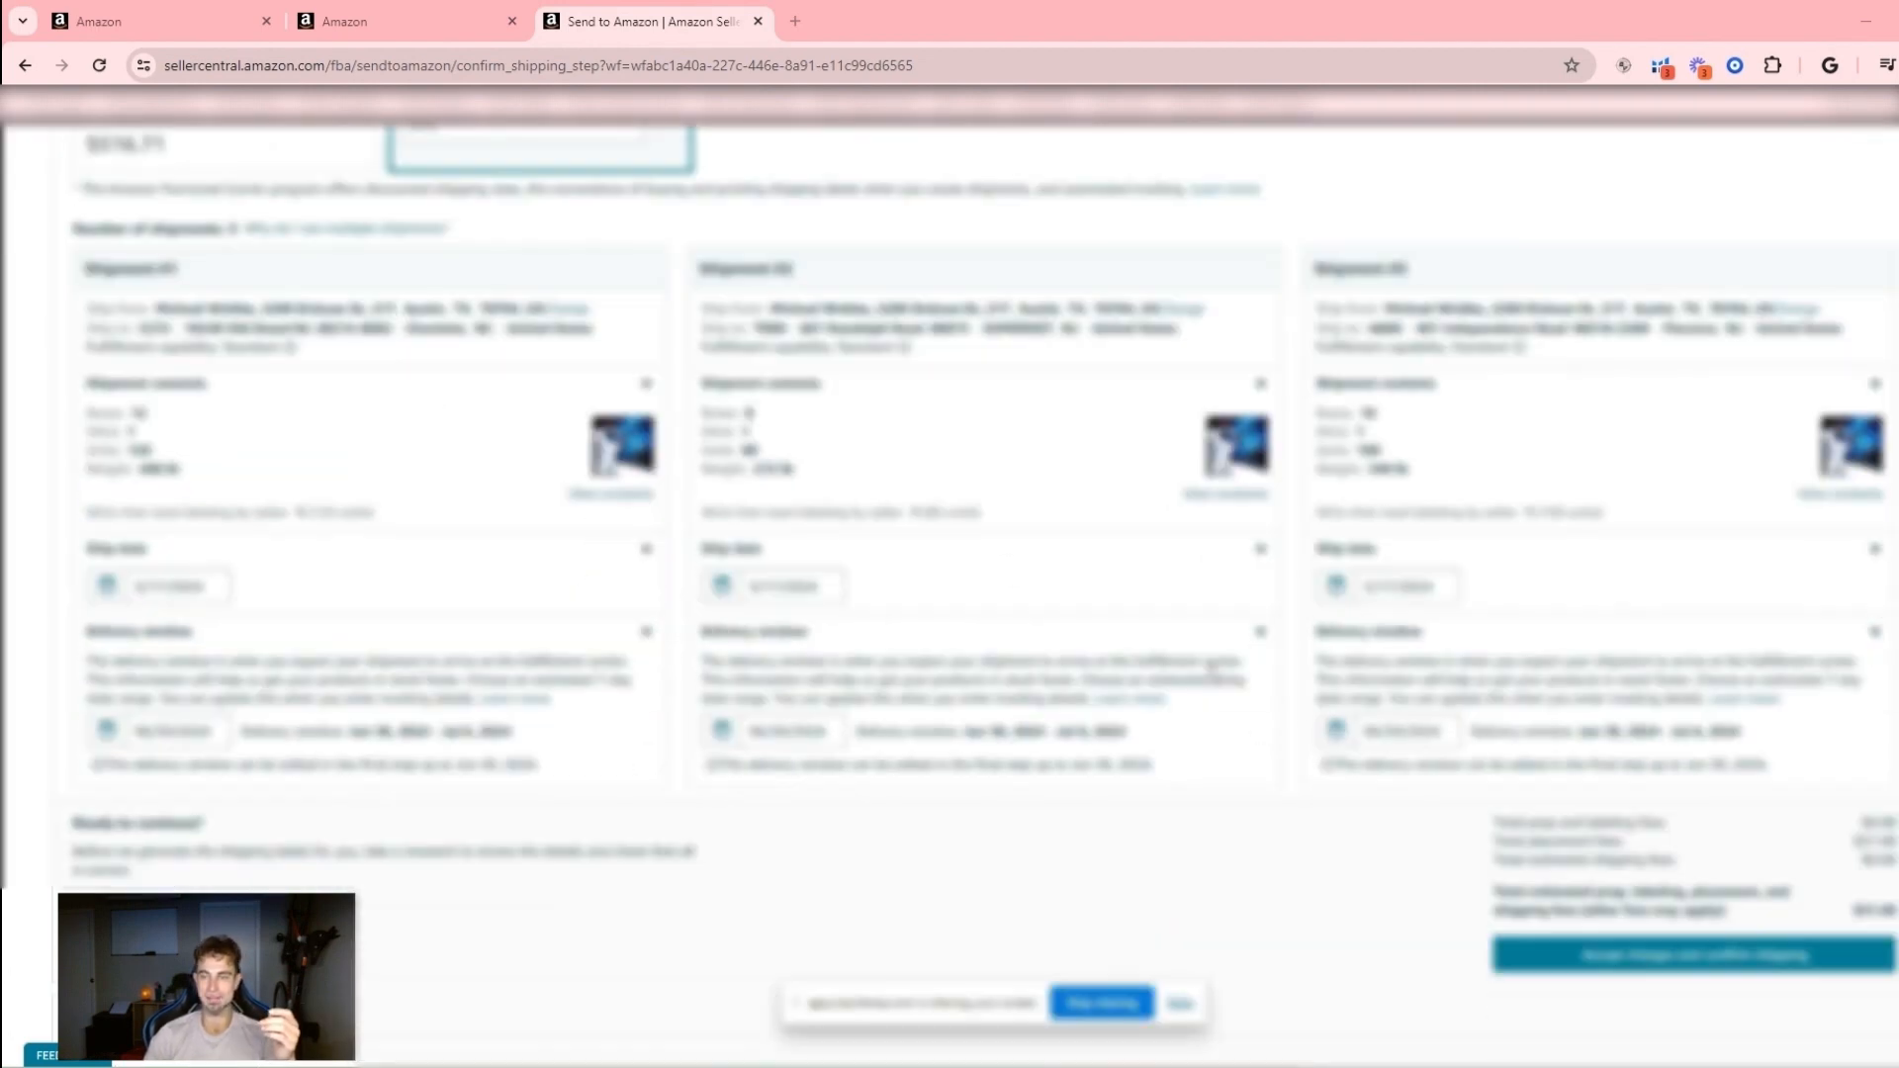
pyautogui.scroll(8, 623, 340)
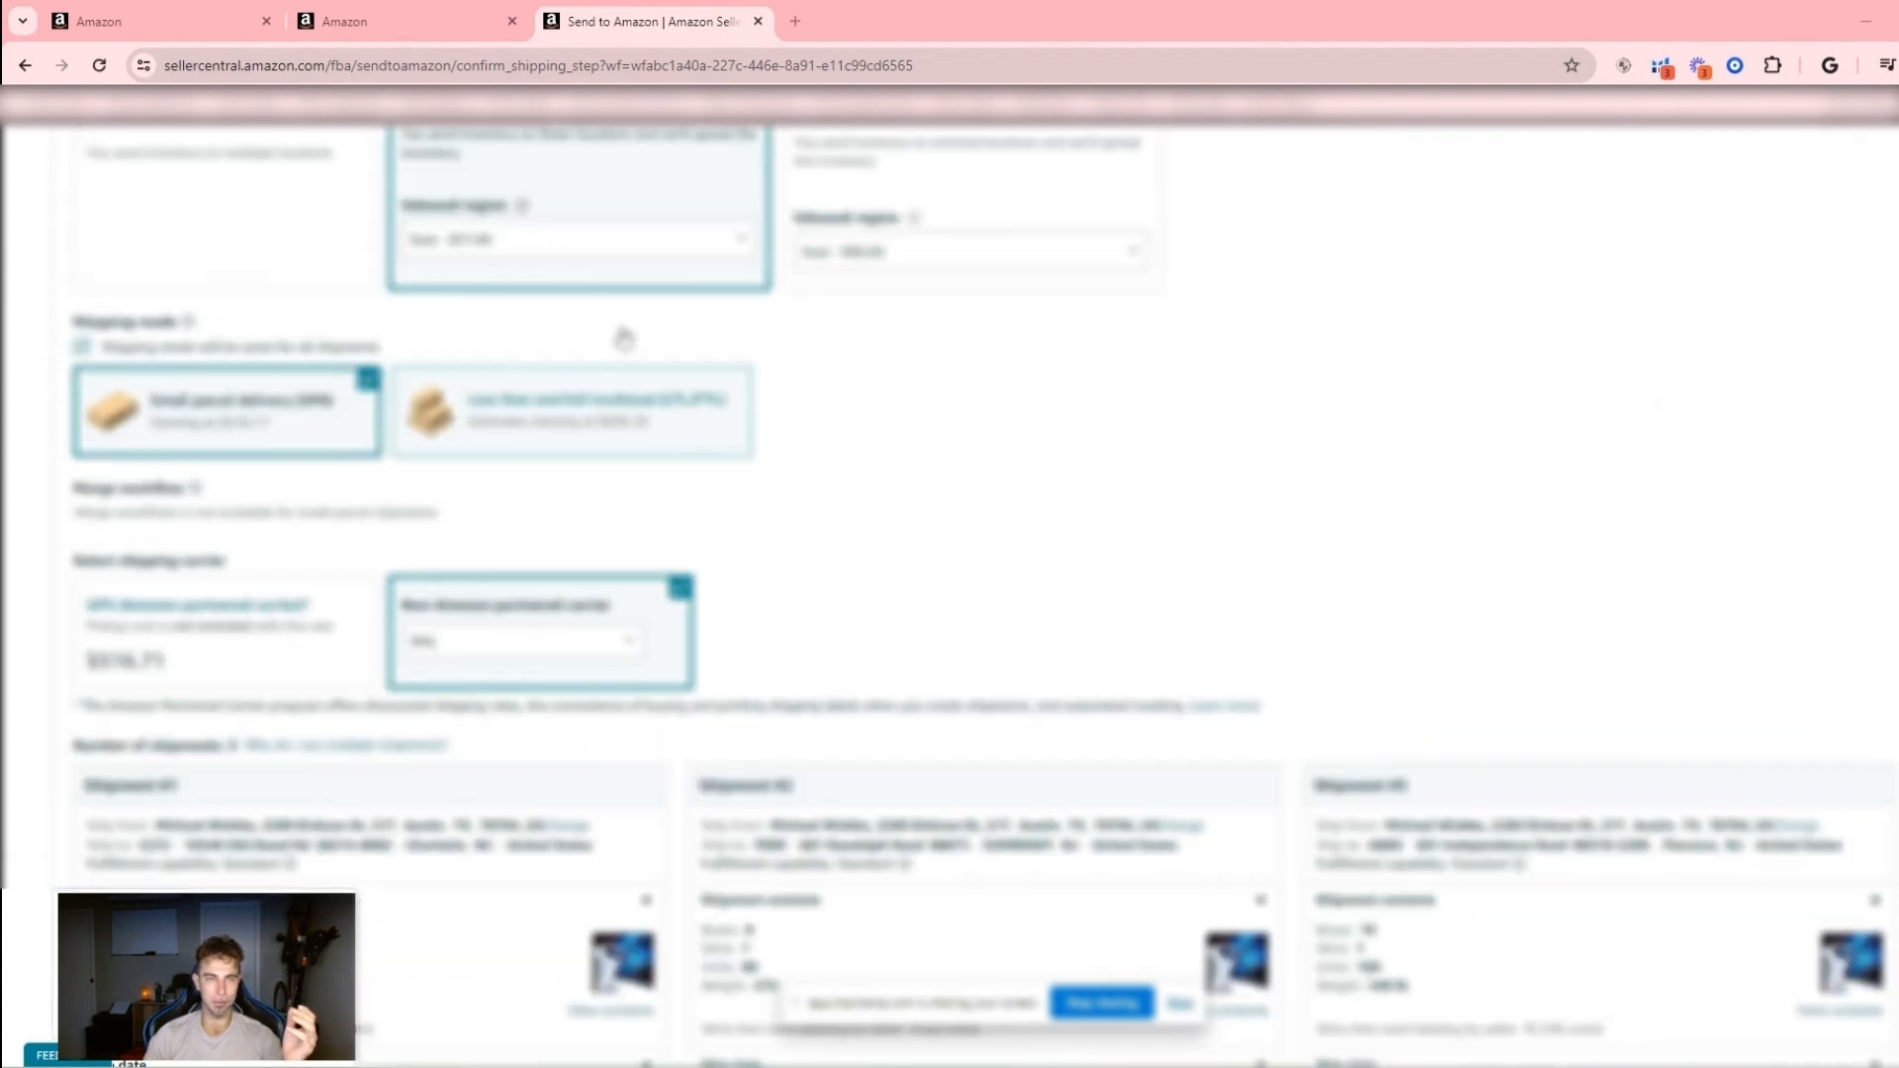
pyautogui.scroll(-4, 515, 577)
pyautogui.scroll(-4, 1493, 665)
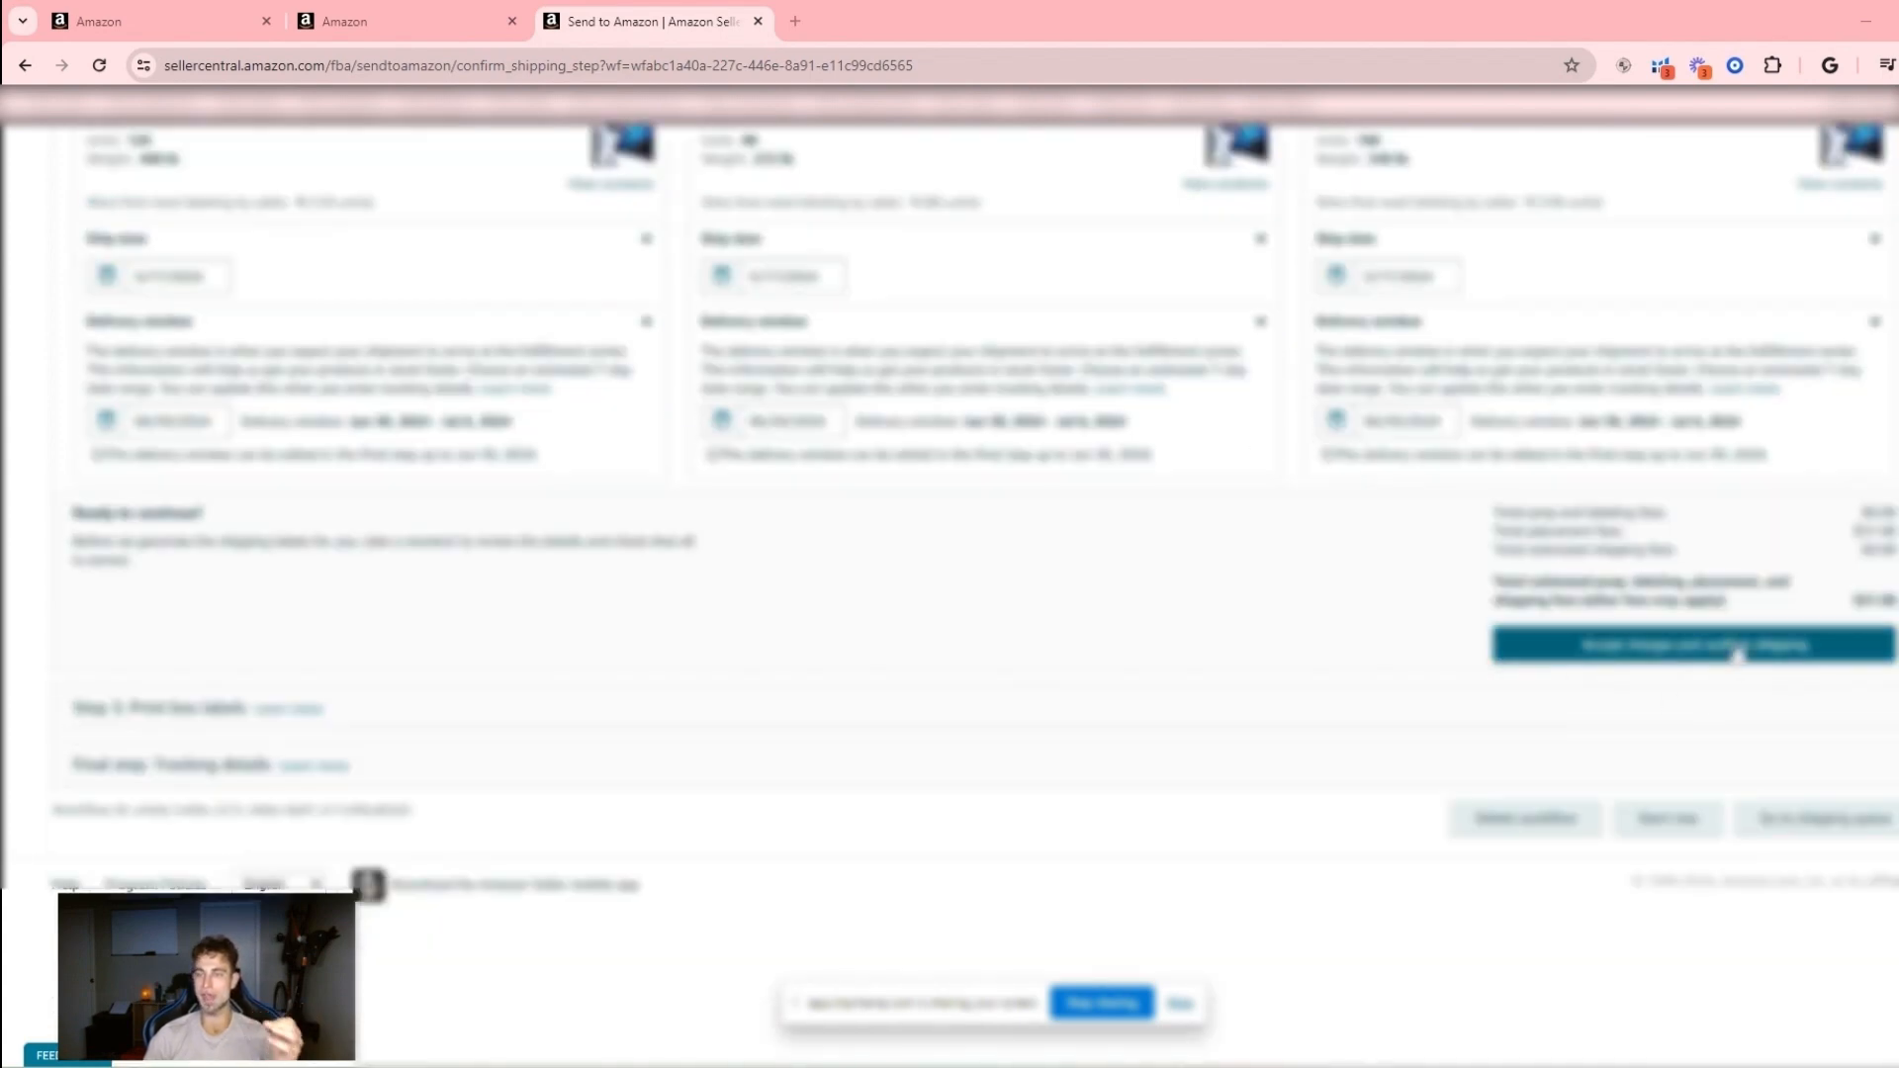
pyautogui.click(1717, 653)
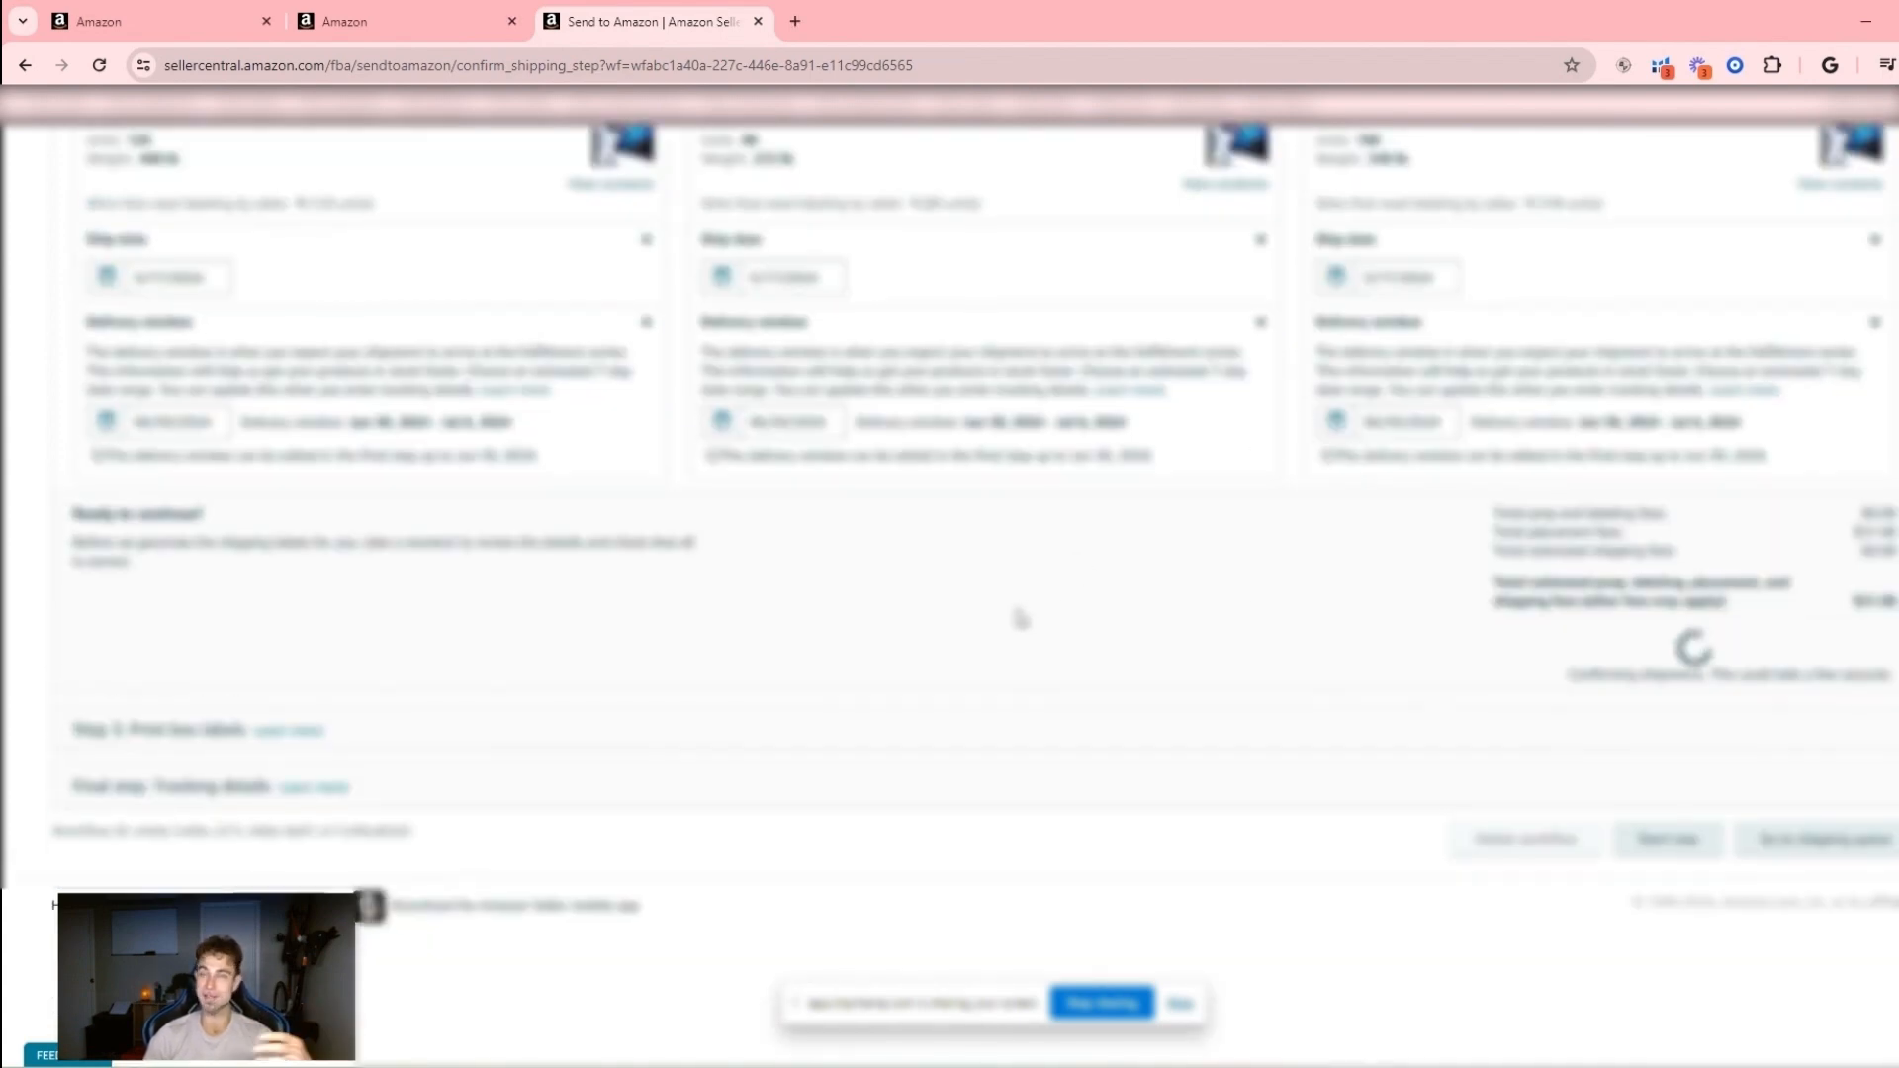
pyautogui.scroll(-1, 1177, 727)
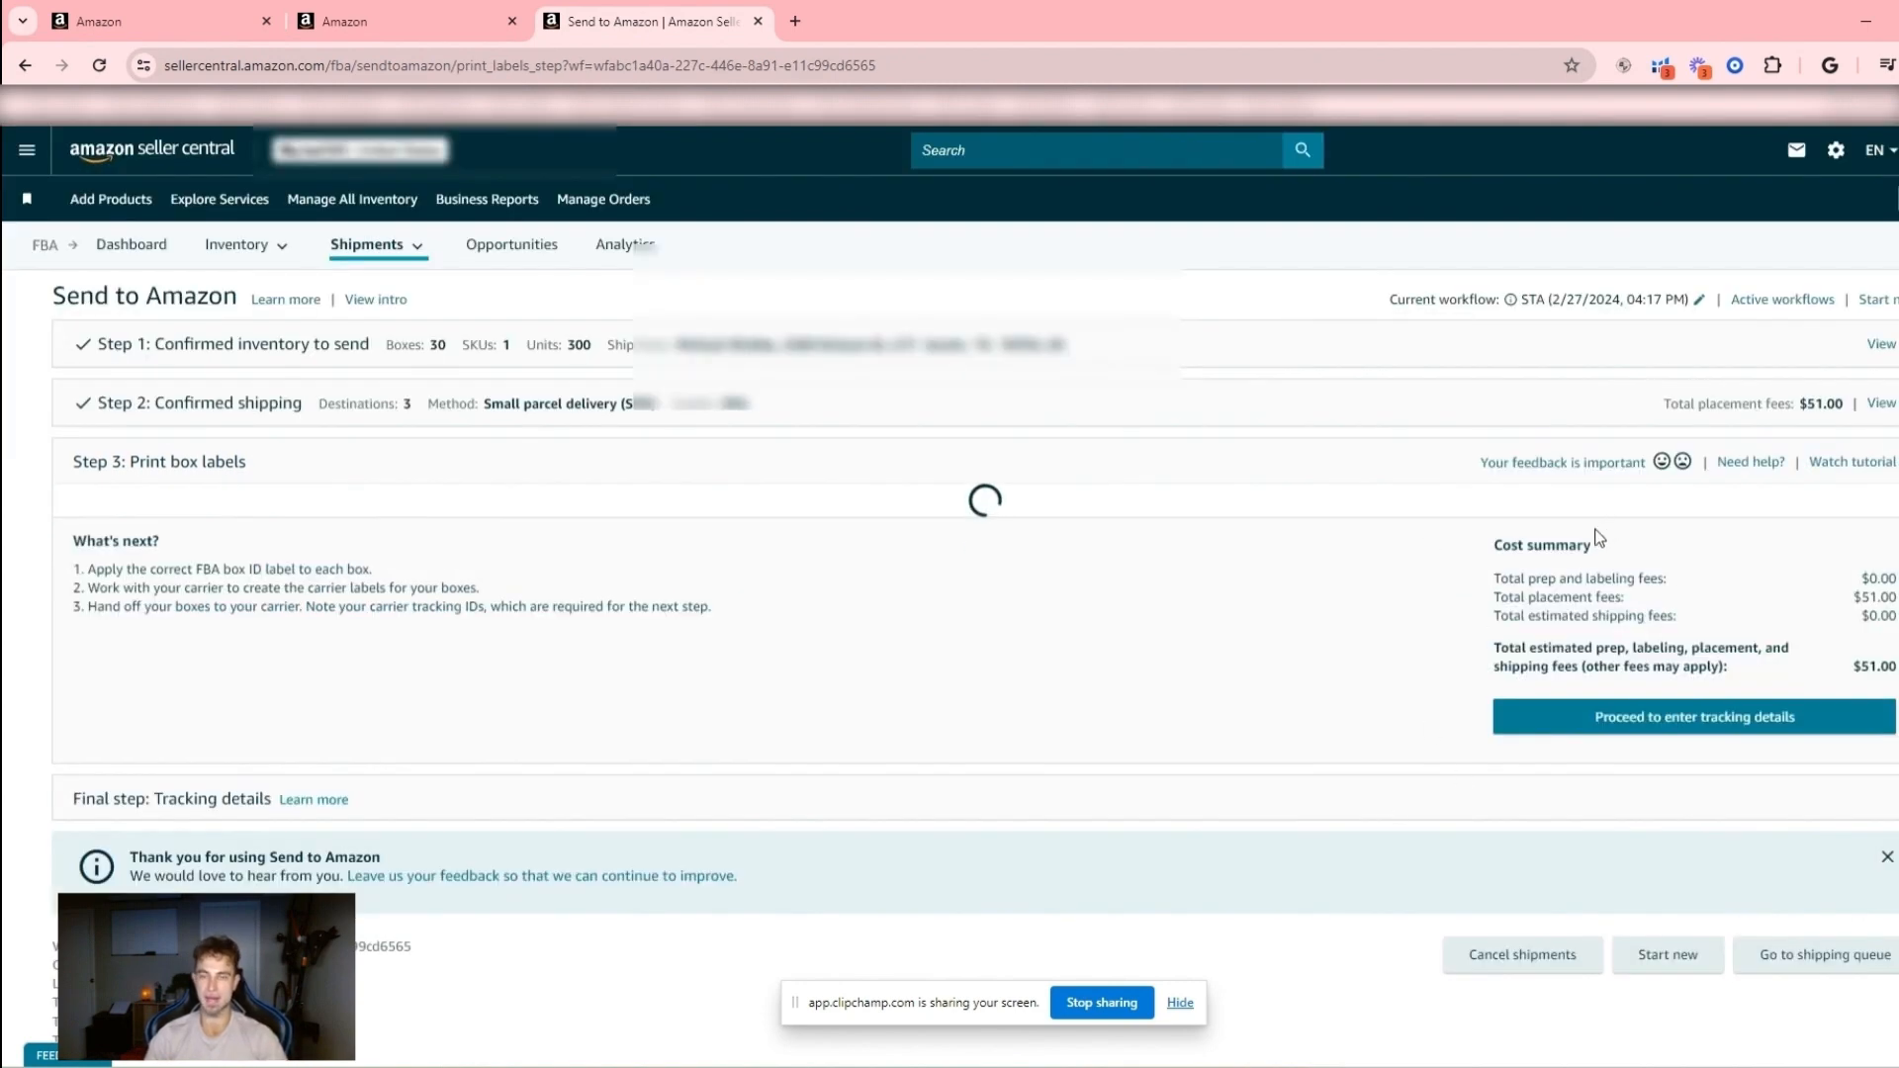
# - Examine the box label options, shipment details and cost summary of the three confirmed shipments
pyautogui.scroll(-6, 1599, 540)
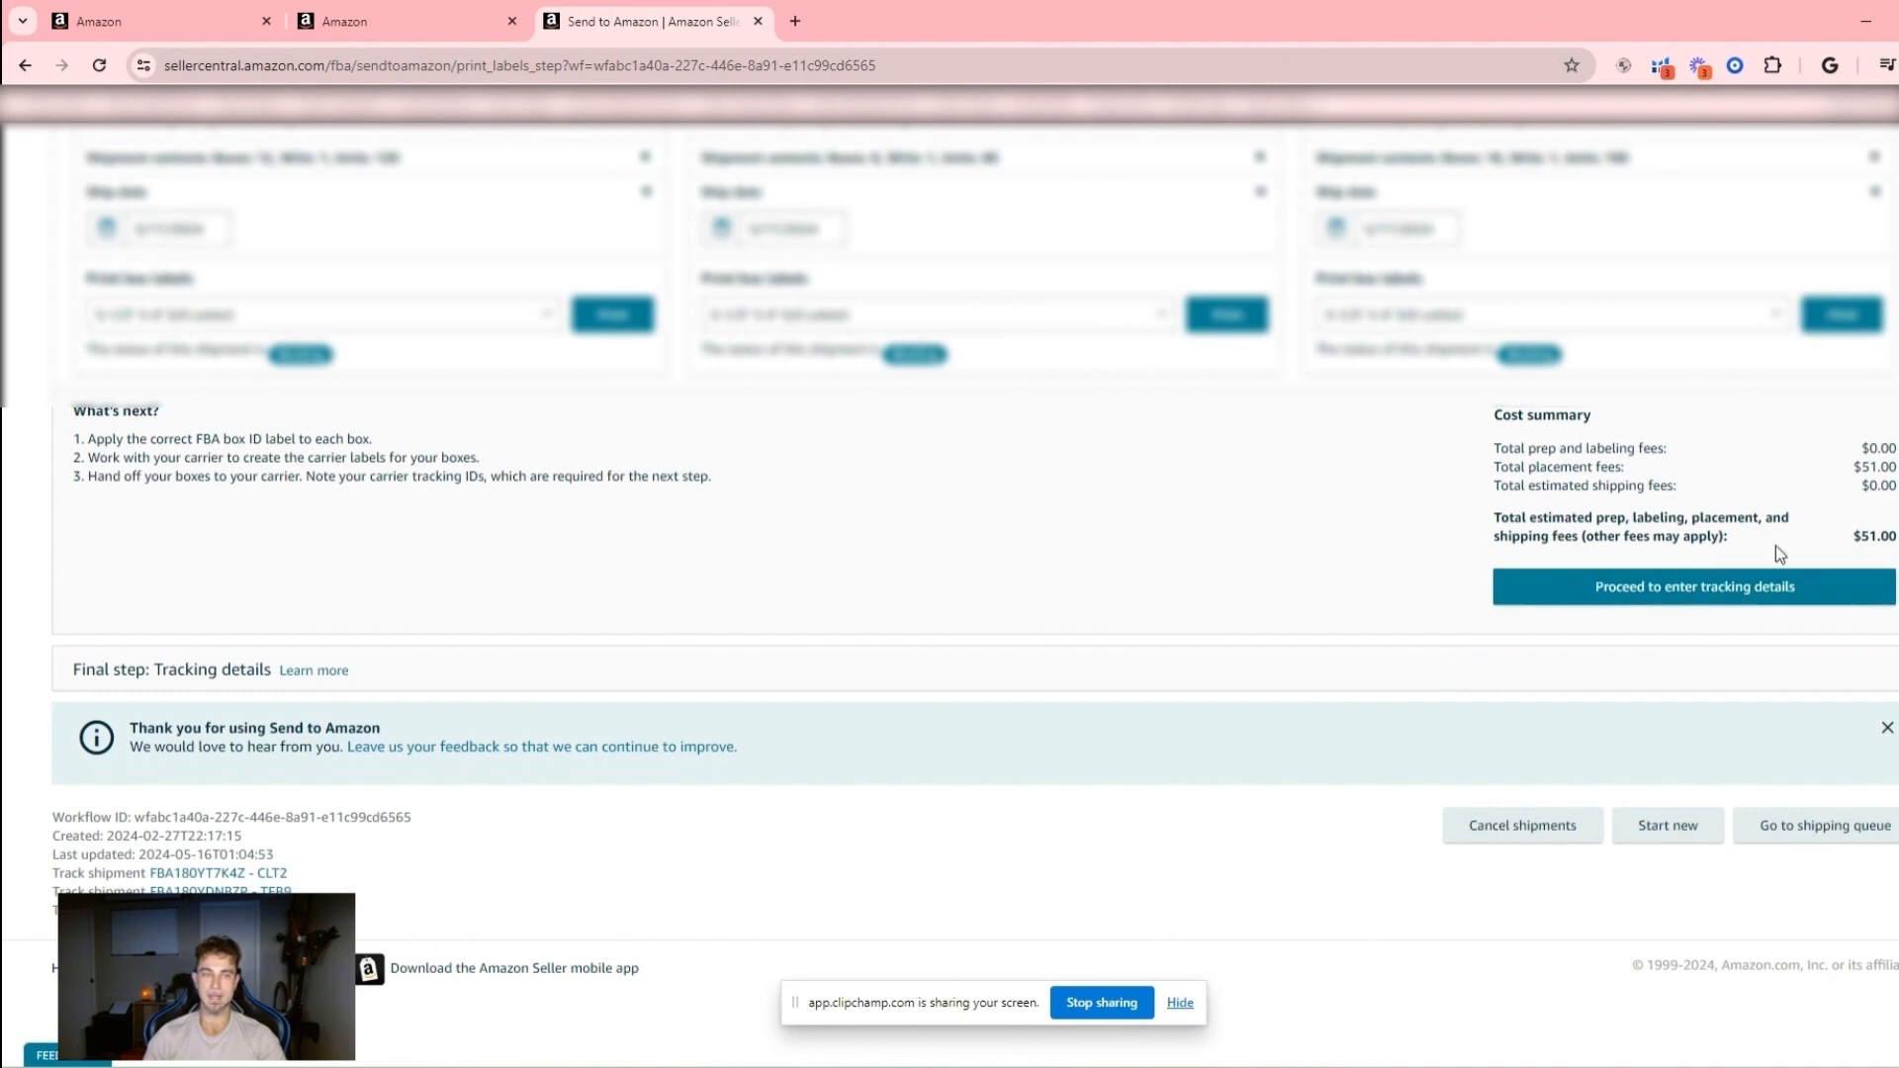
pyautogui.scroll(6, 530, 666)
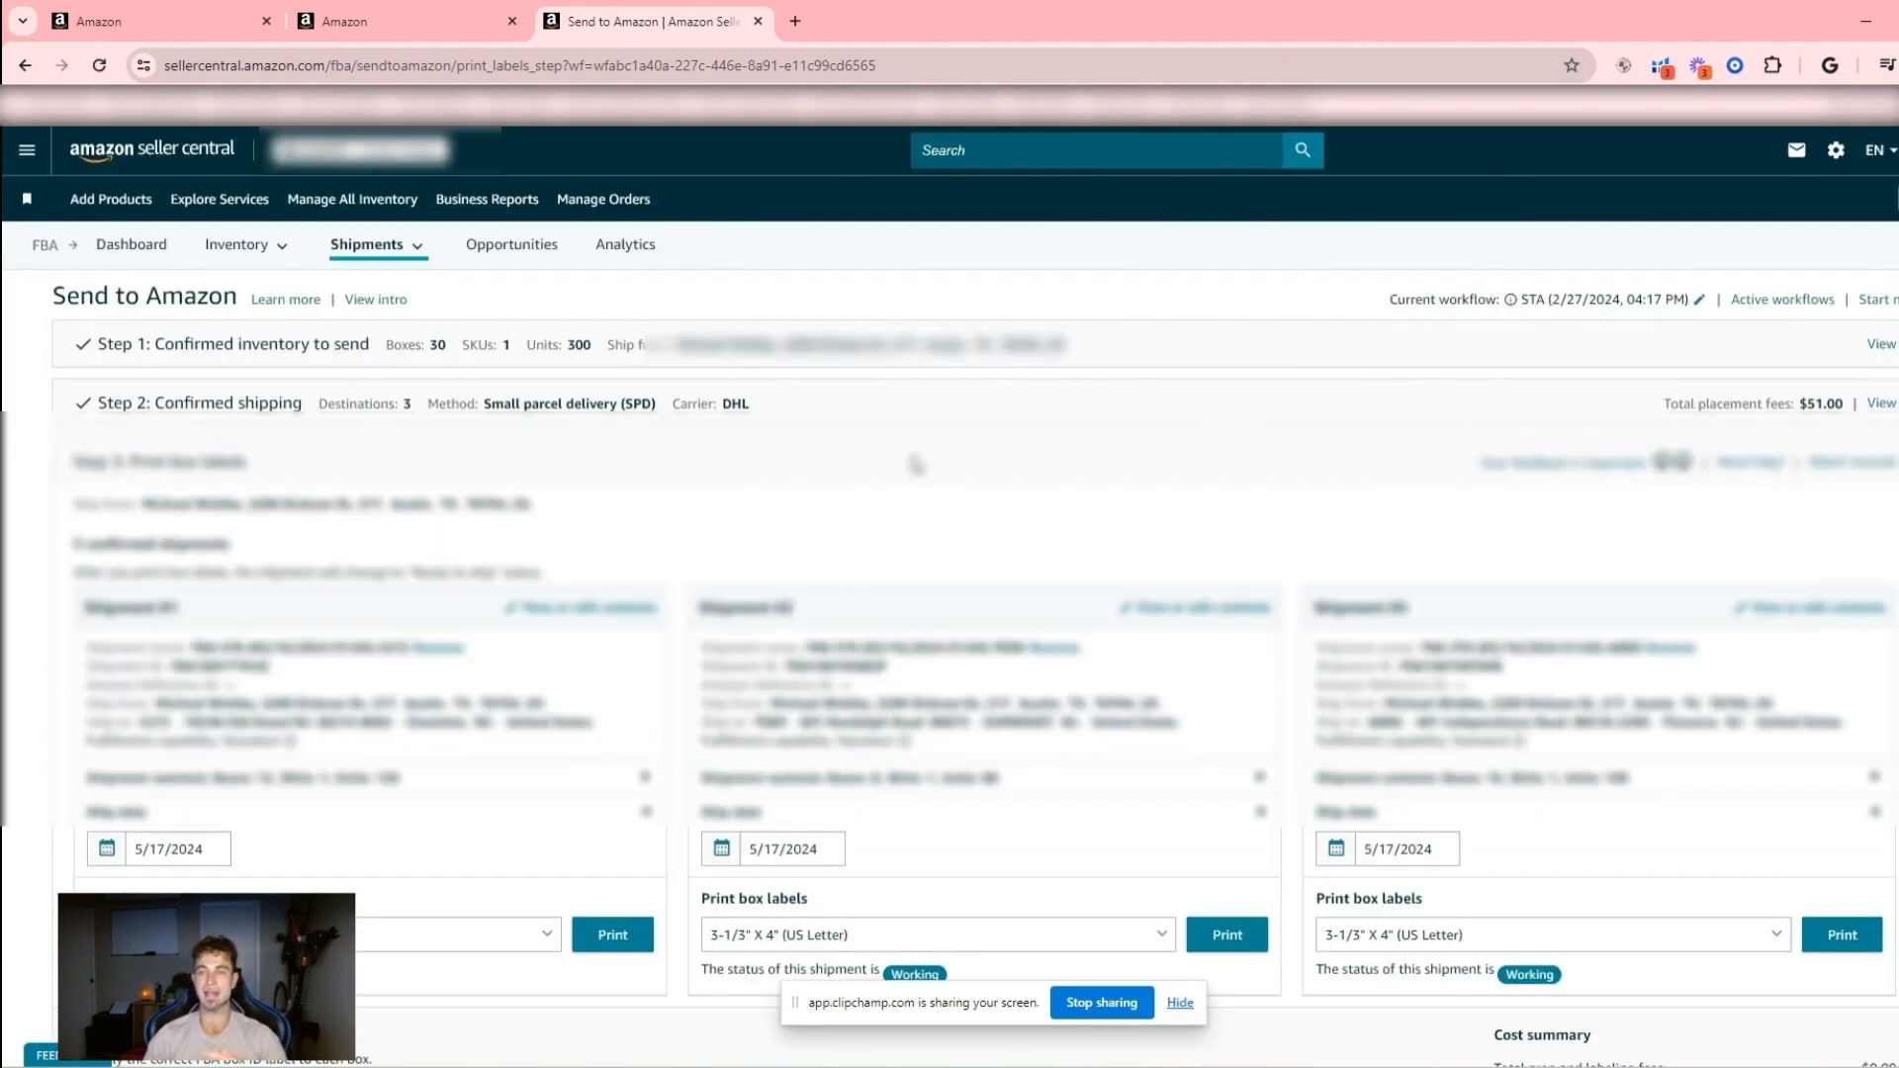
pyautogui.scroll(-4, 861, 593)
pyautogui.scroll(3, 846, 644)
pyautogui.scroll(1, 864, 705)
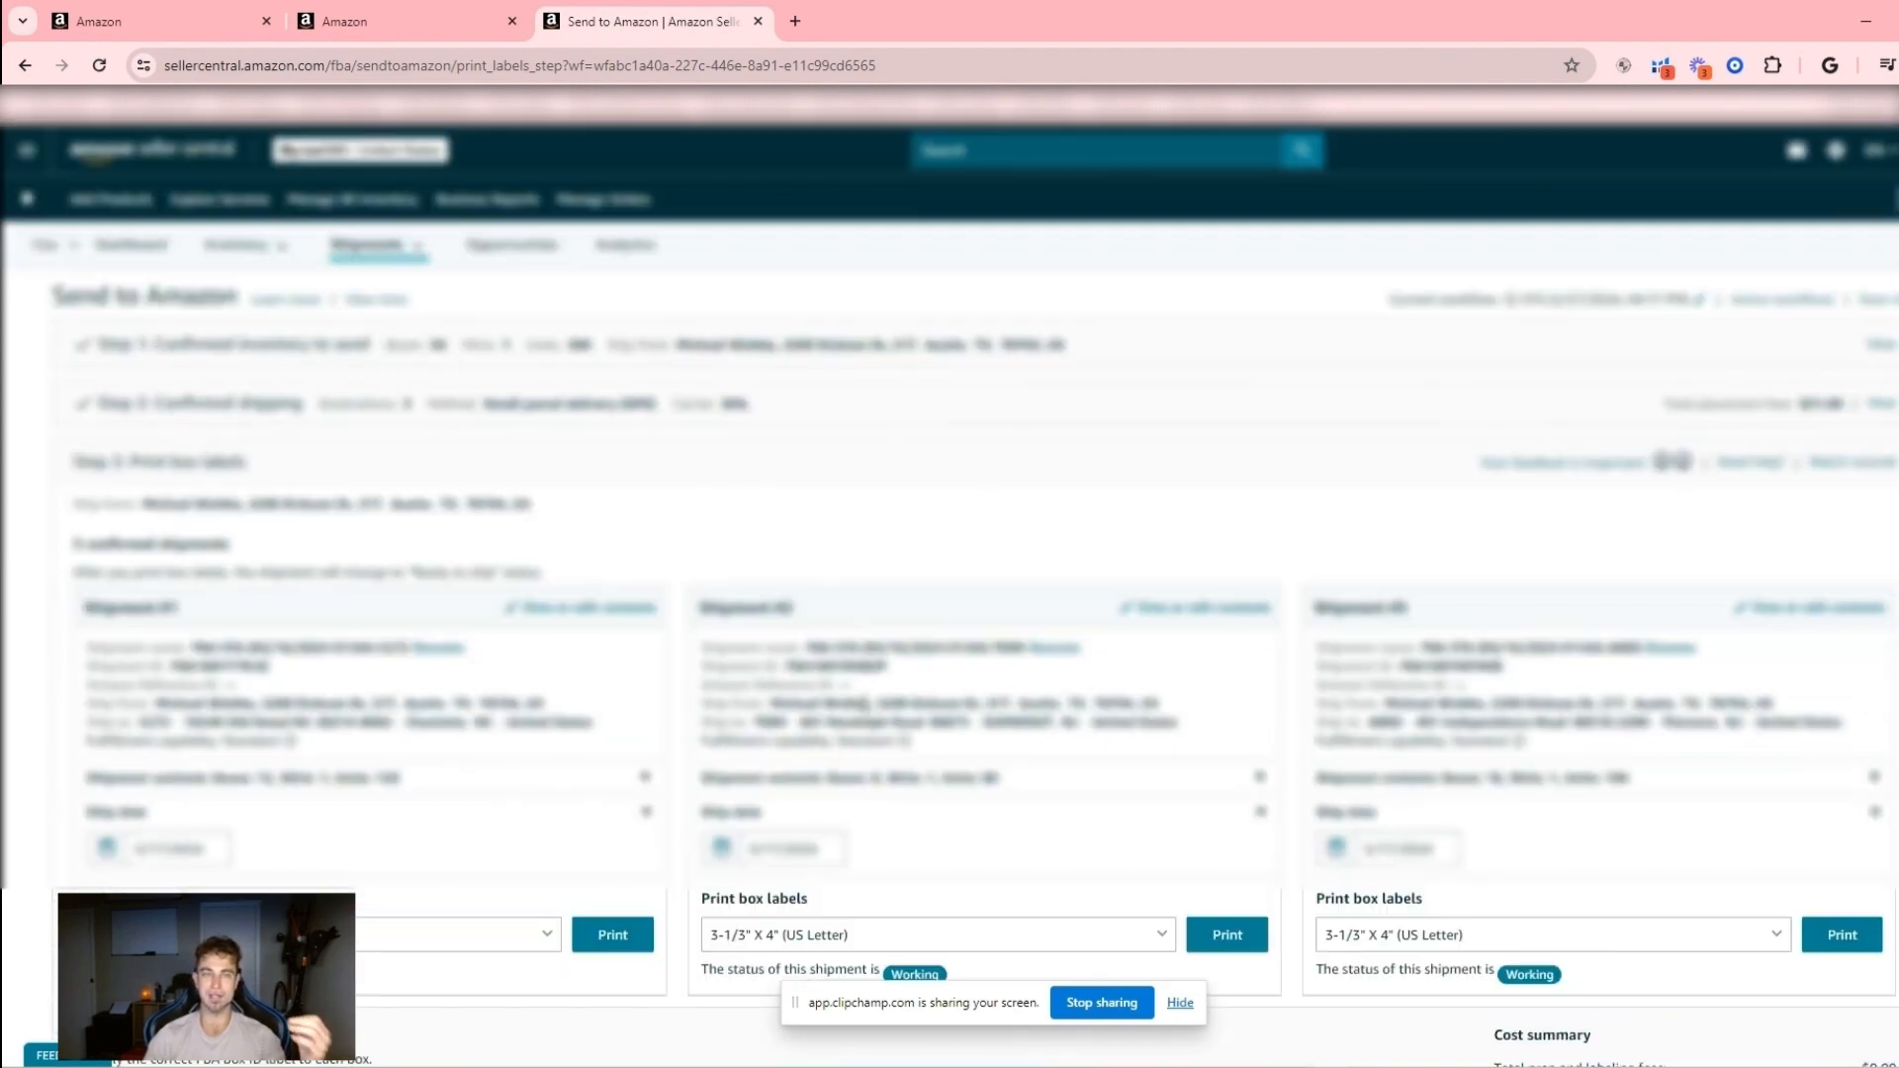
pyautogui.scroll(-3, 864, 721)
pyautogui.scroll(3, 864, 720)
pyautogui.scroll(-5, 853, 740)
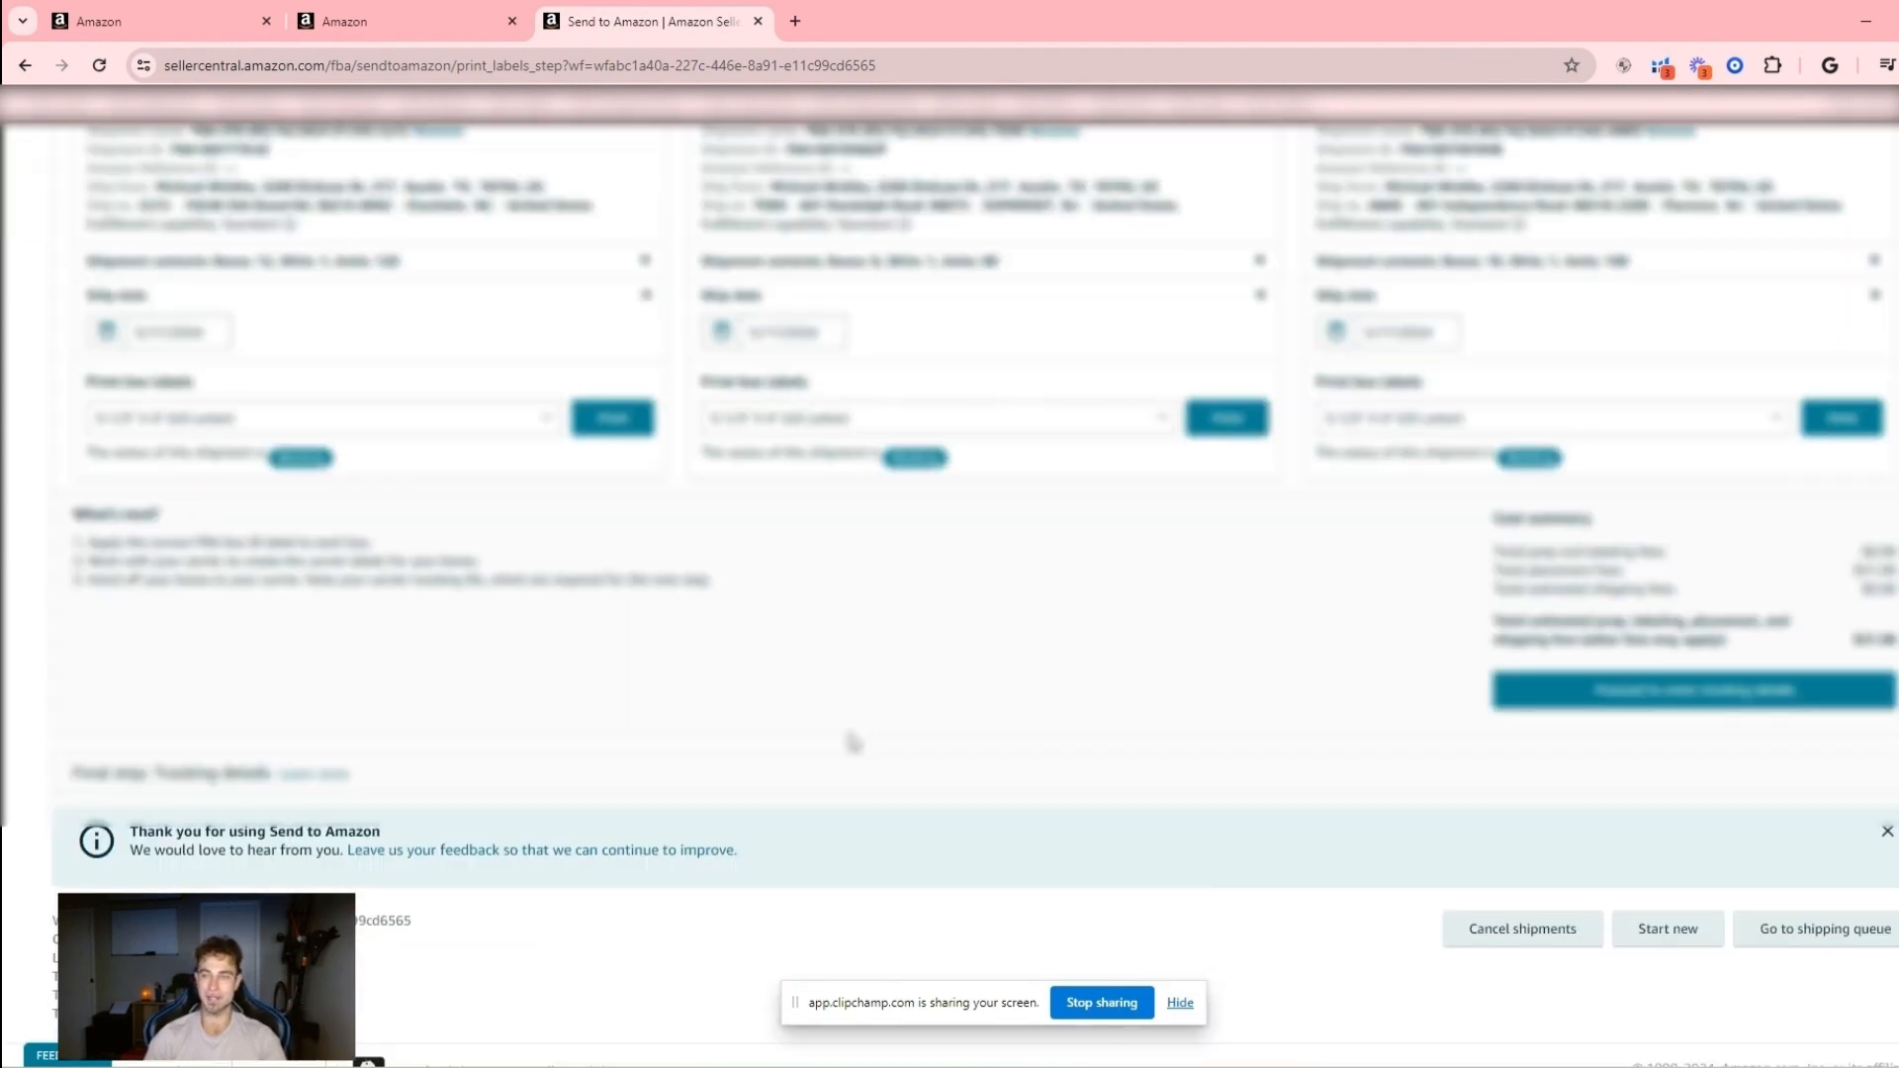
pyautogui.scroll(3, 376, 517)
pyautogui.scroll(2, 376, 517)
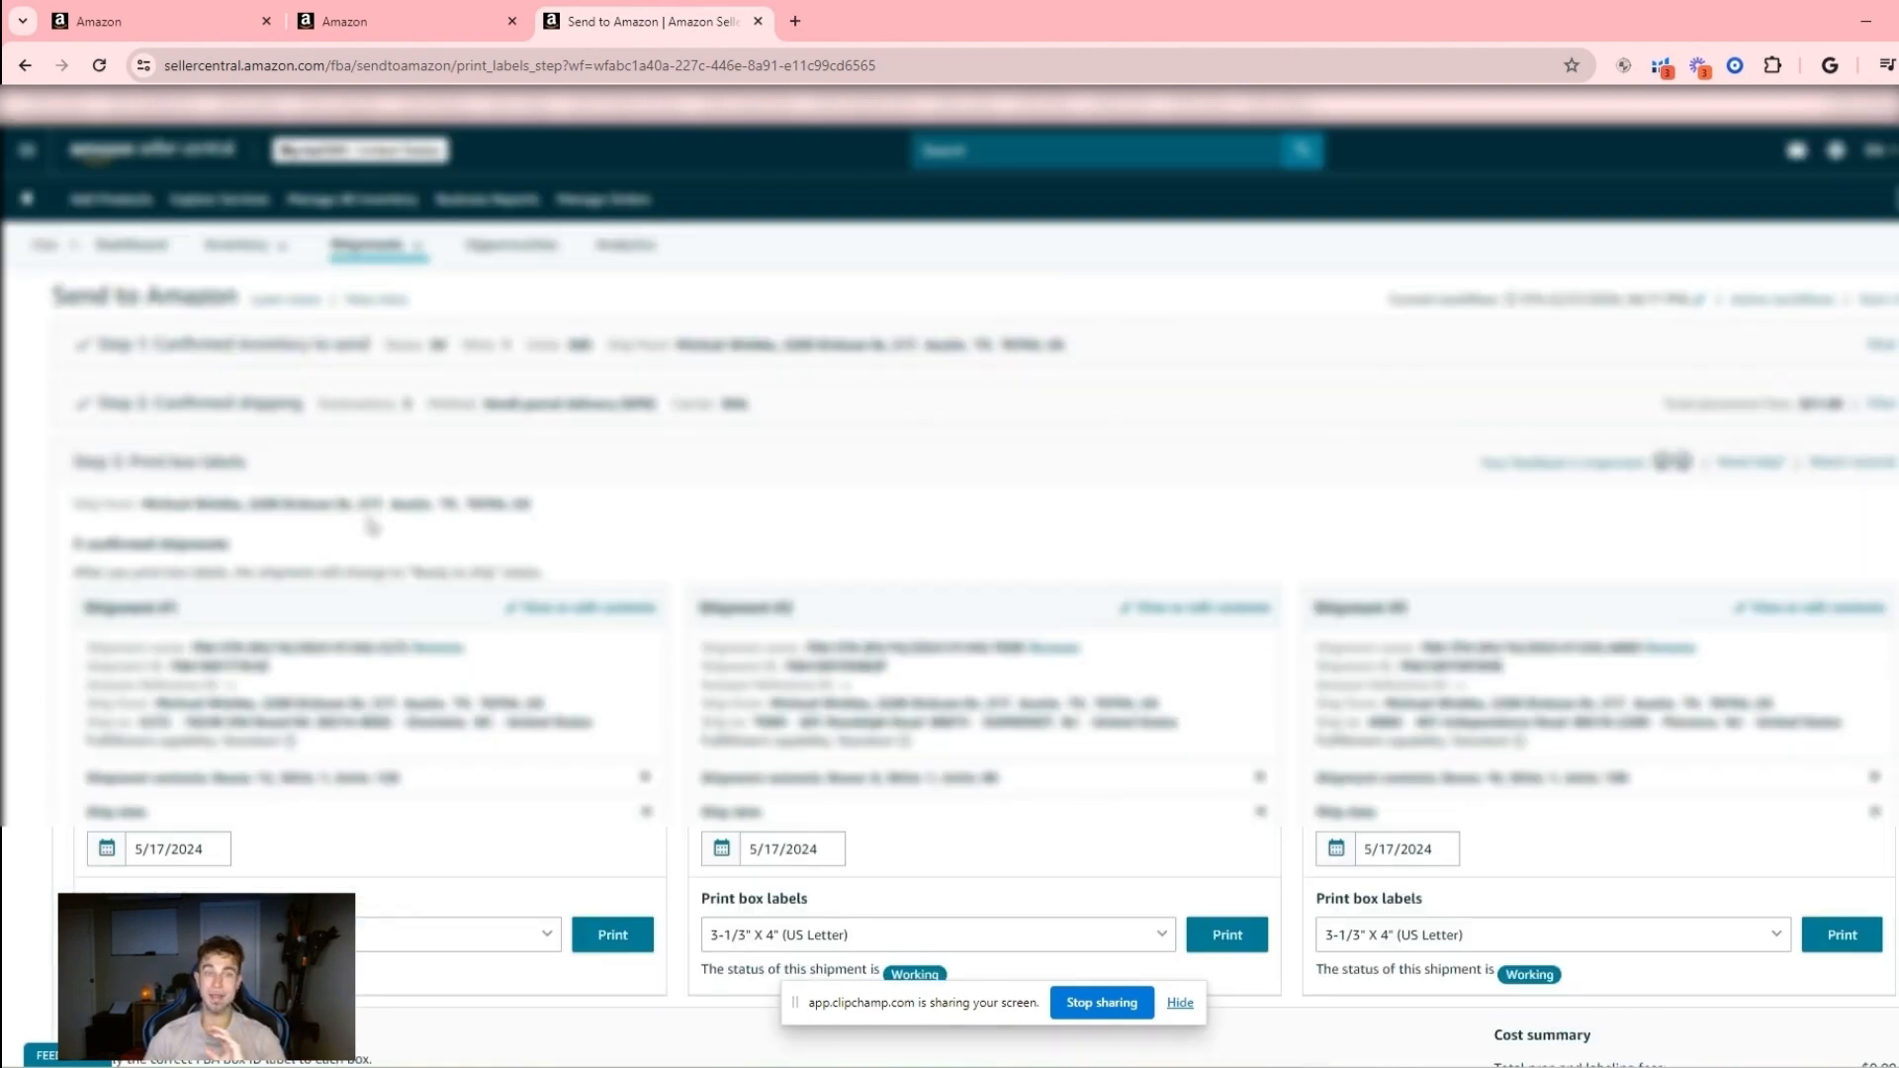
# - Print the box labels for Shipment #1 in 3-1/3" X 4" (US Letter) format and view the label PDF
pyautogui.scroll(-3, 371, 515)
pyautogui.scroll(2, 359, 508)
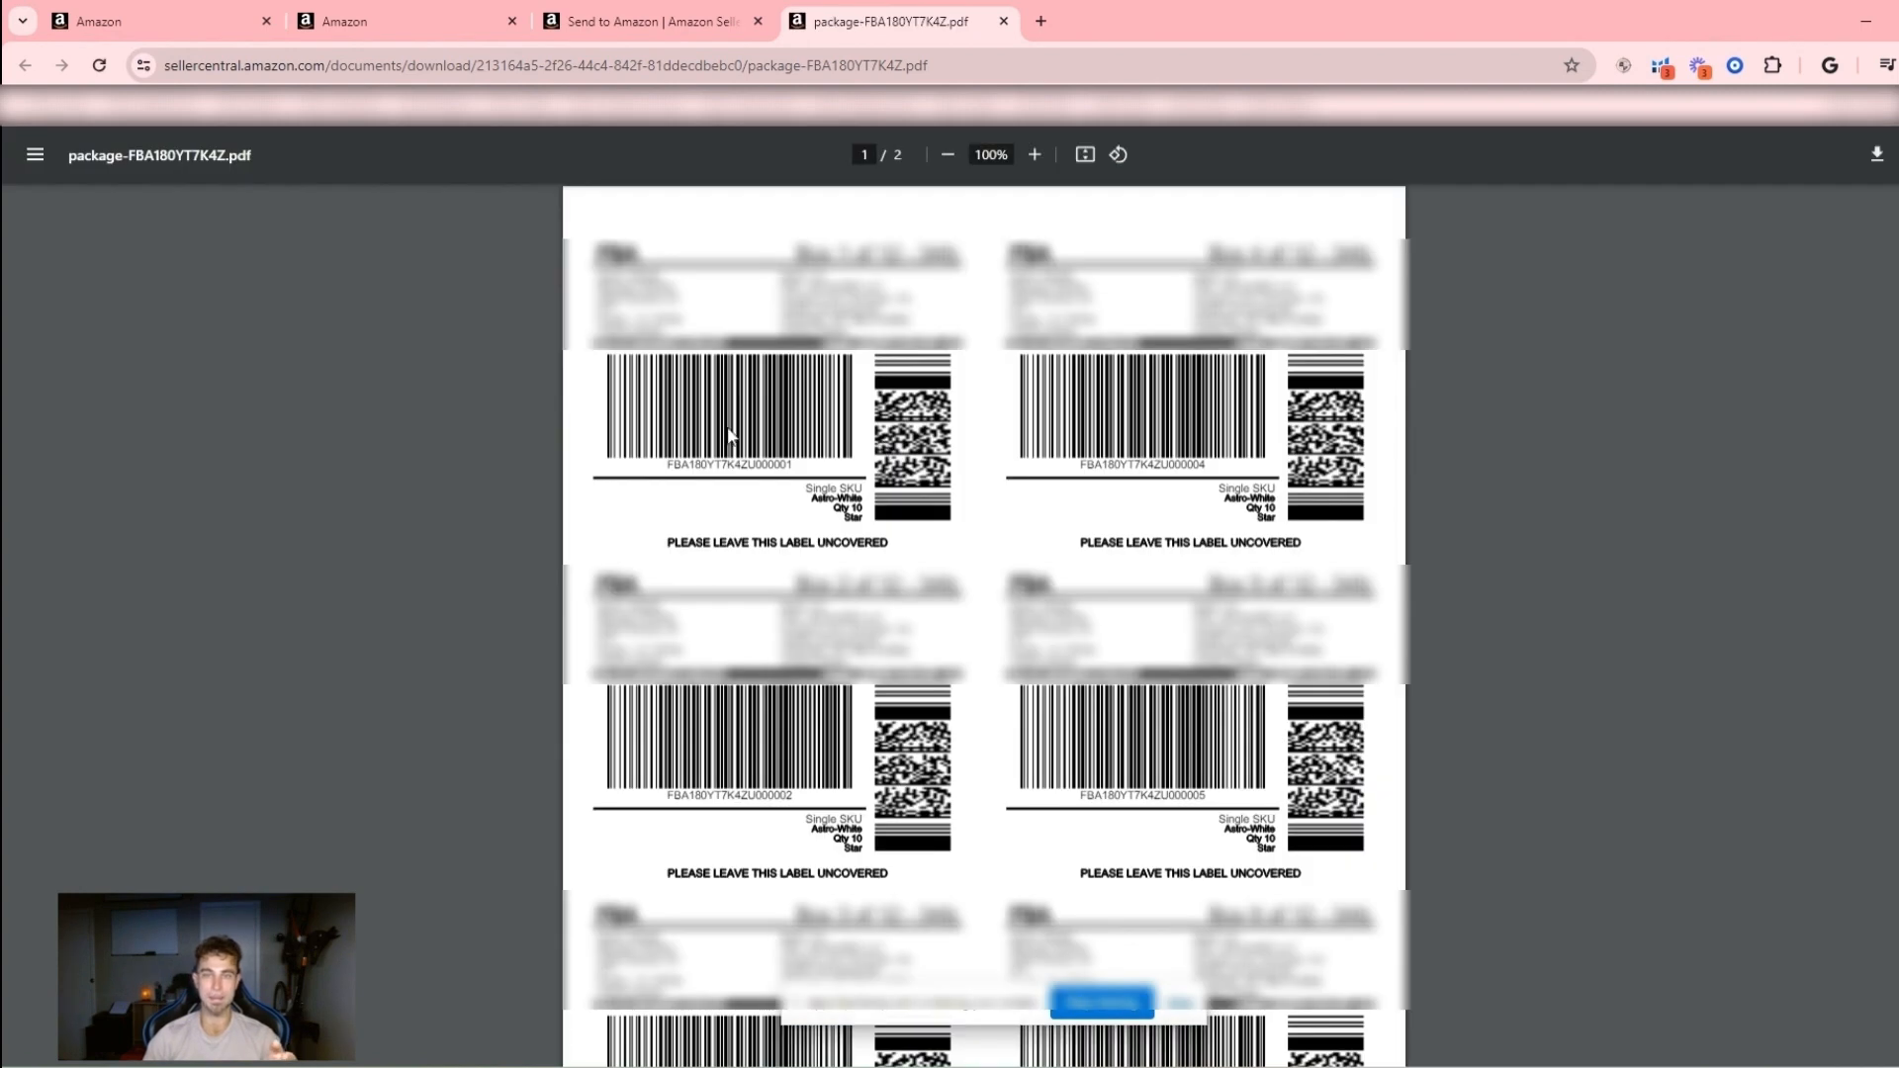
pyautogui.scroll(-2, 1378, 534)
pyautogui.scroll(2, 1374, 518)
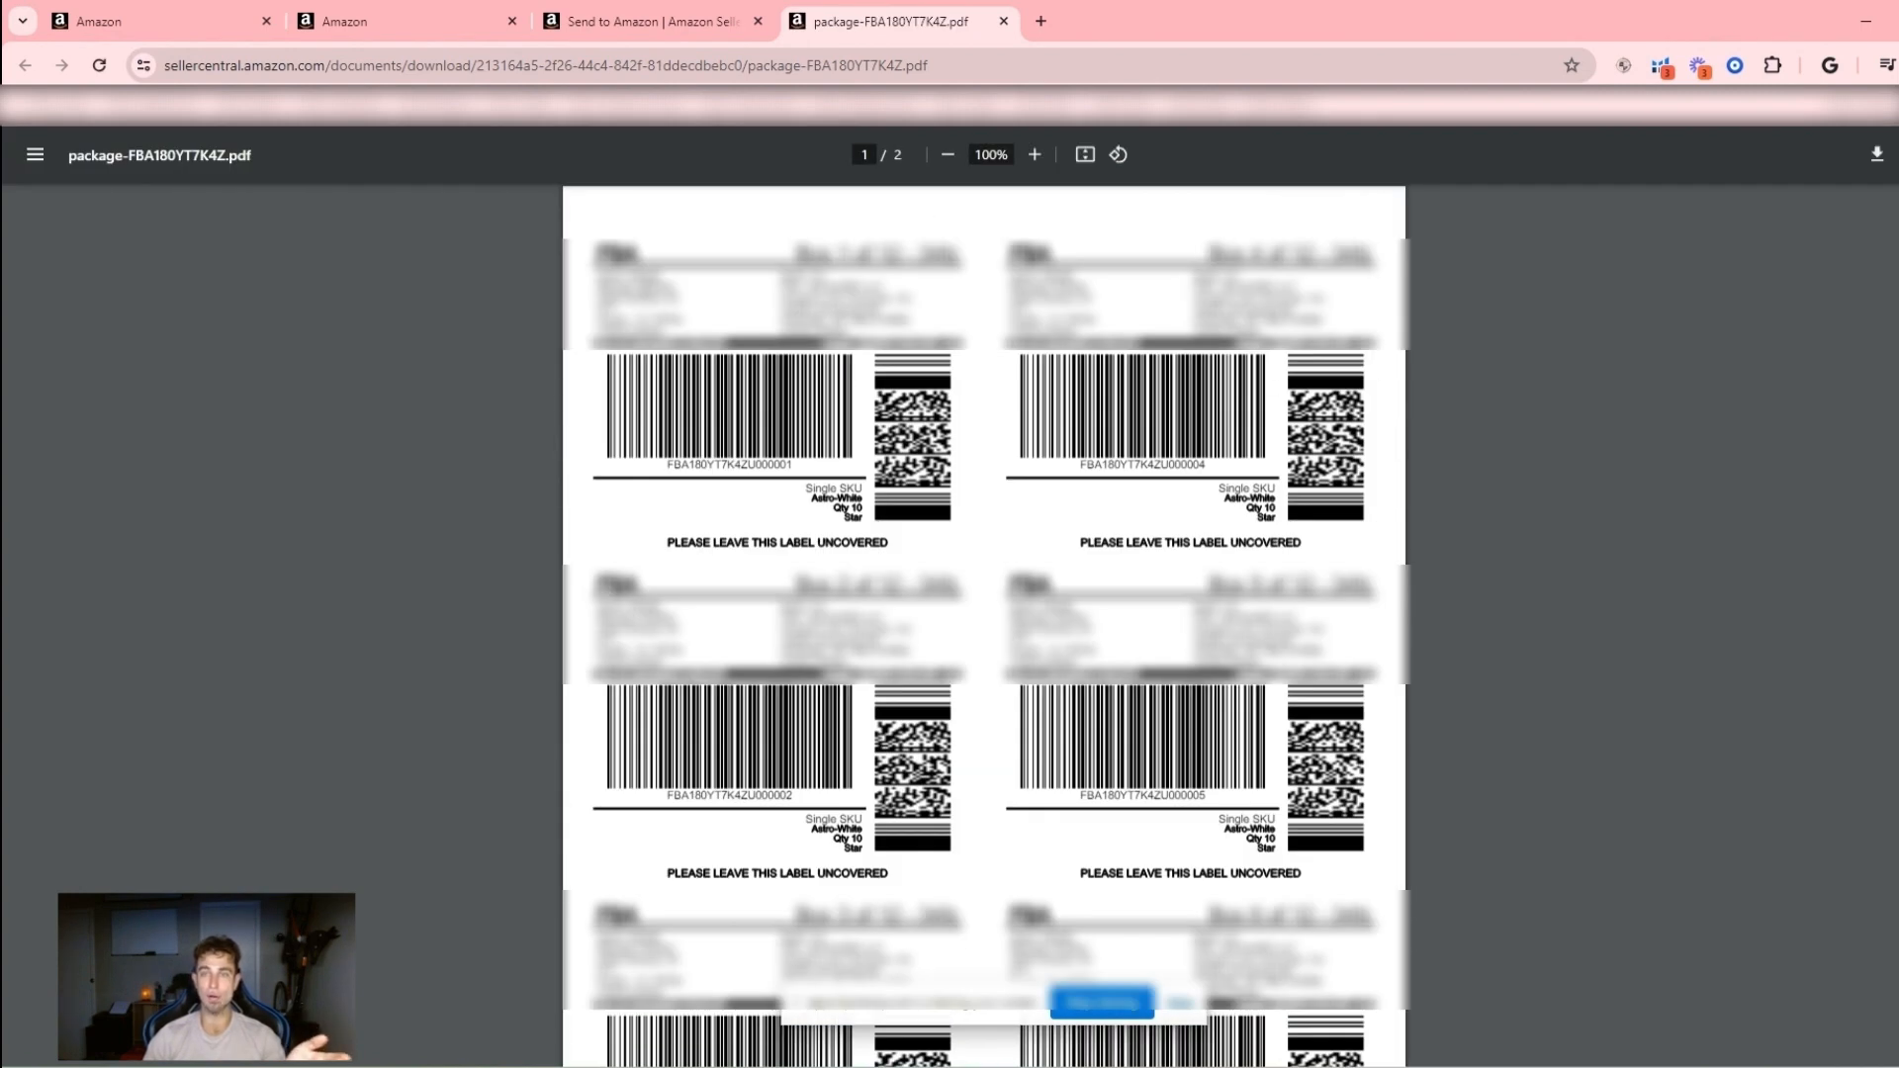
# - Return to the Send to Amazon workflow and review the label status of all three shipments
pyautogui.click(682, 21)
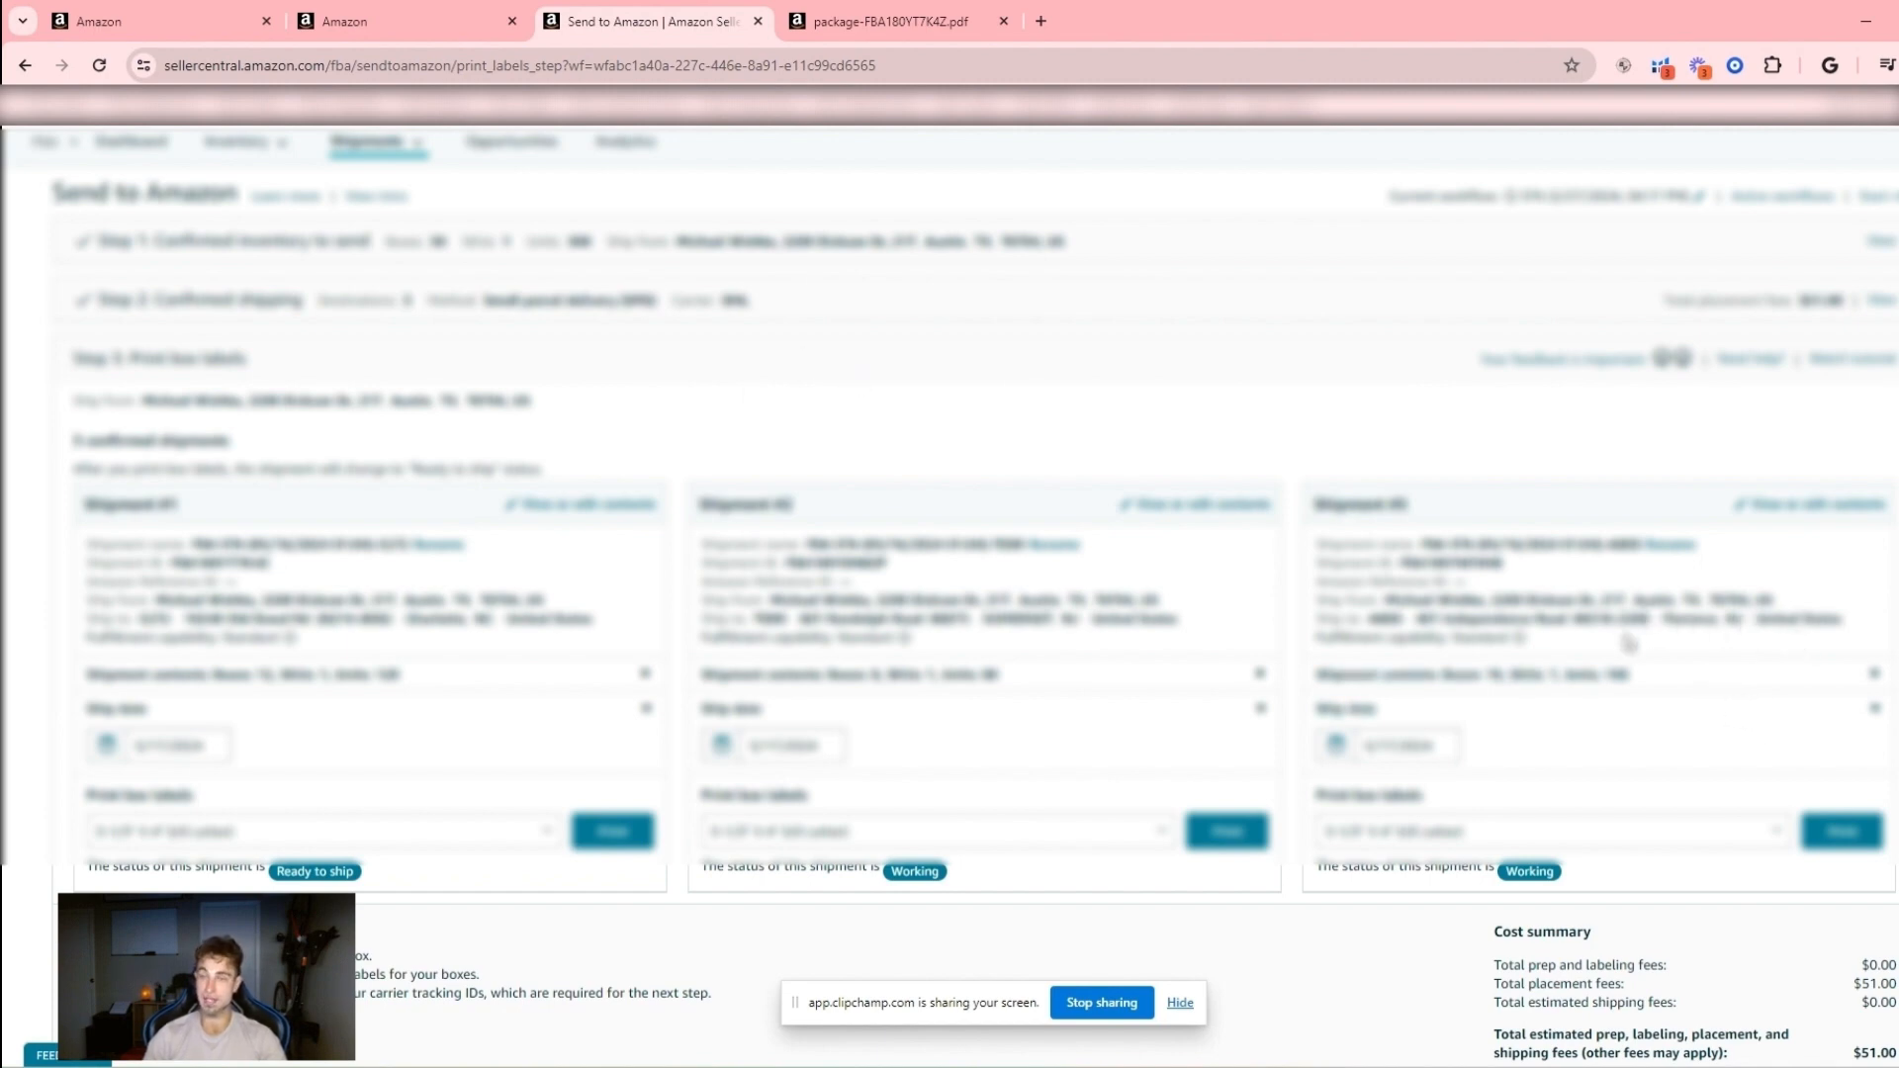
pyautogui.scroll(-3, 1632, 633)
pyautogui.scroll(4, 1449, 619)
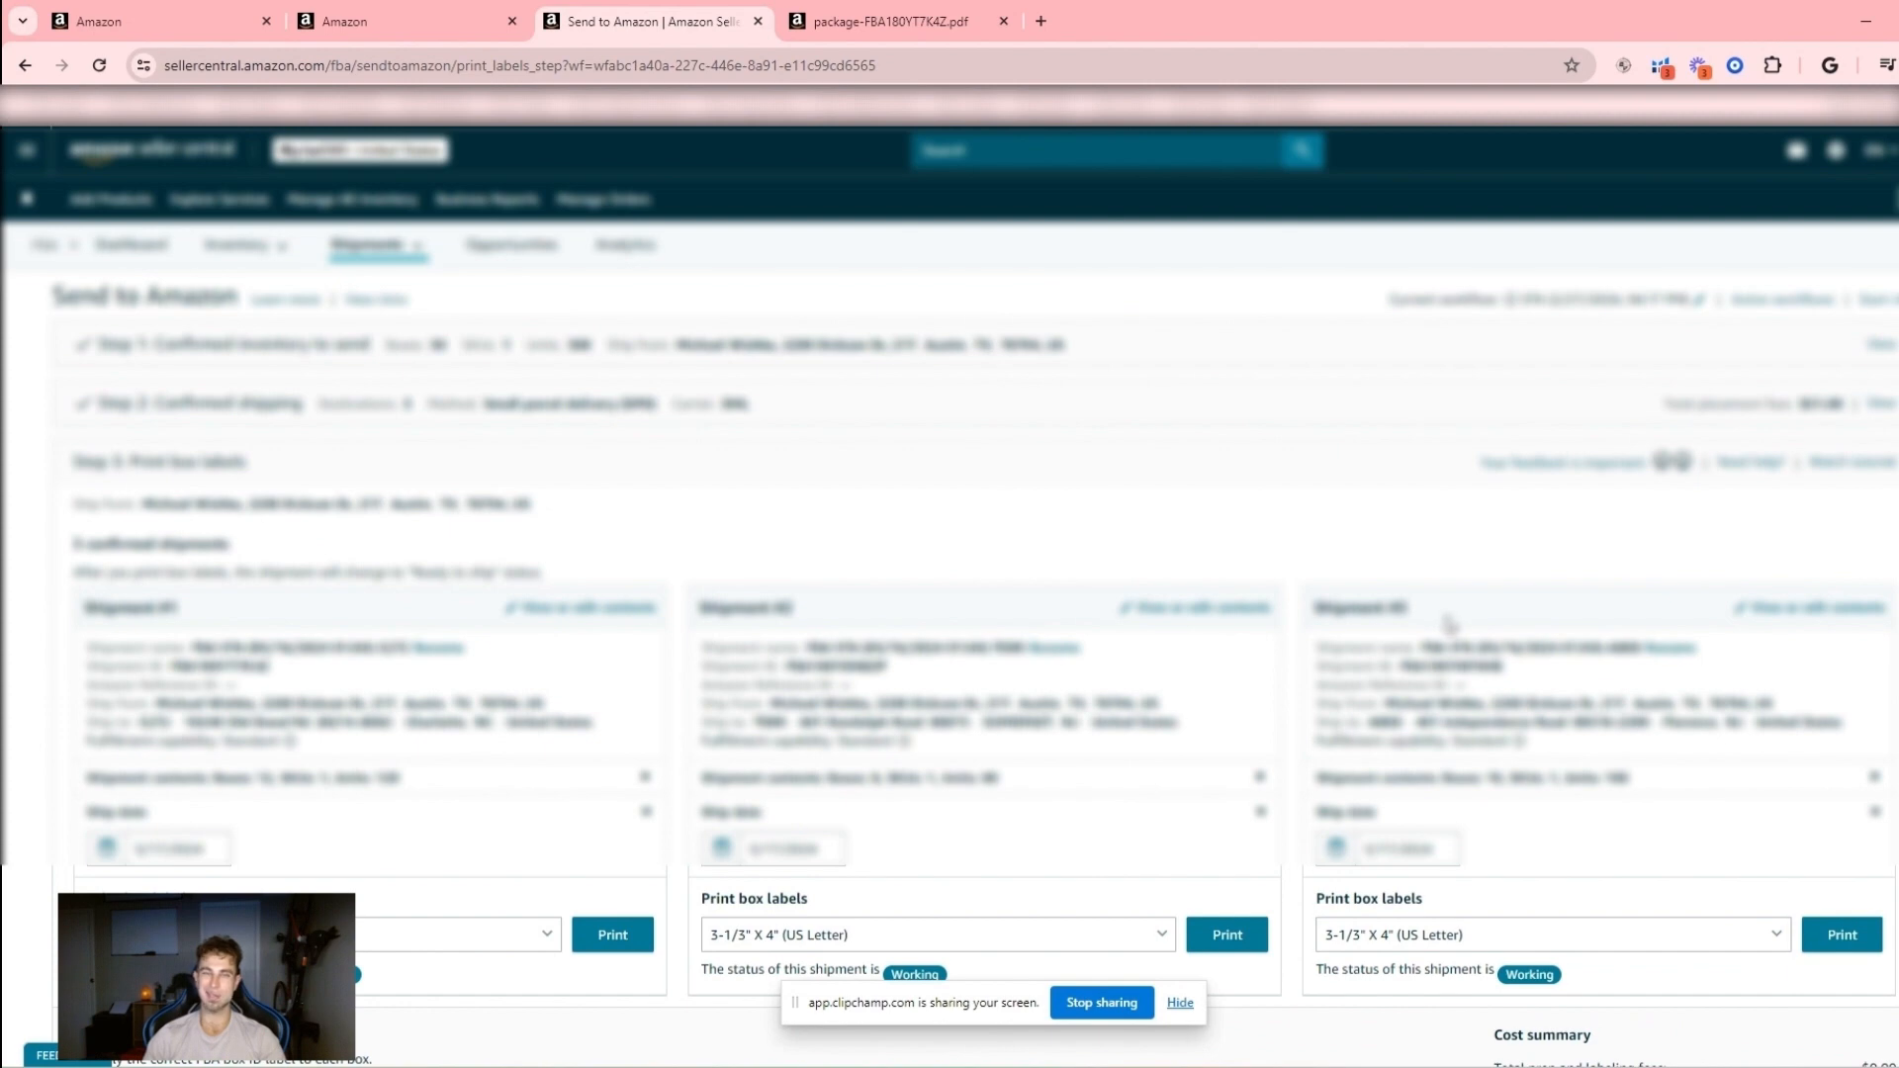
pyautogui.scroll(-2, 1449, 622)
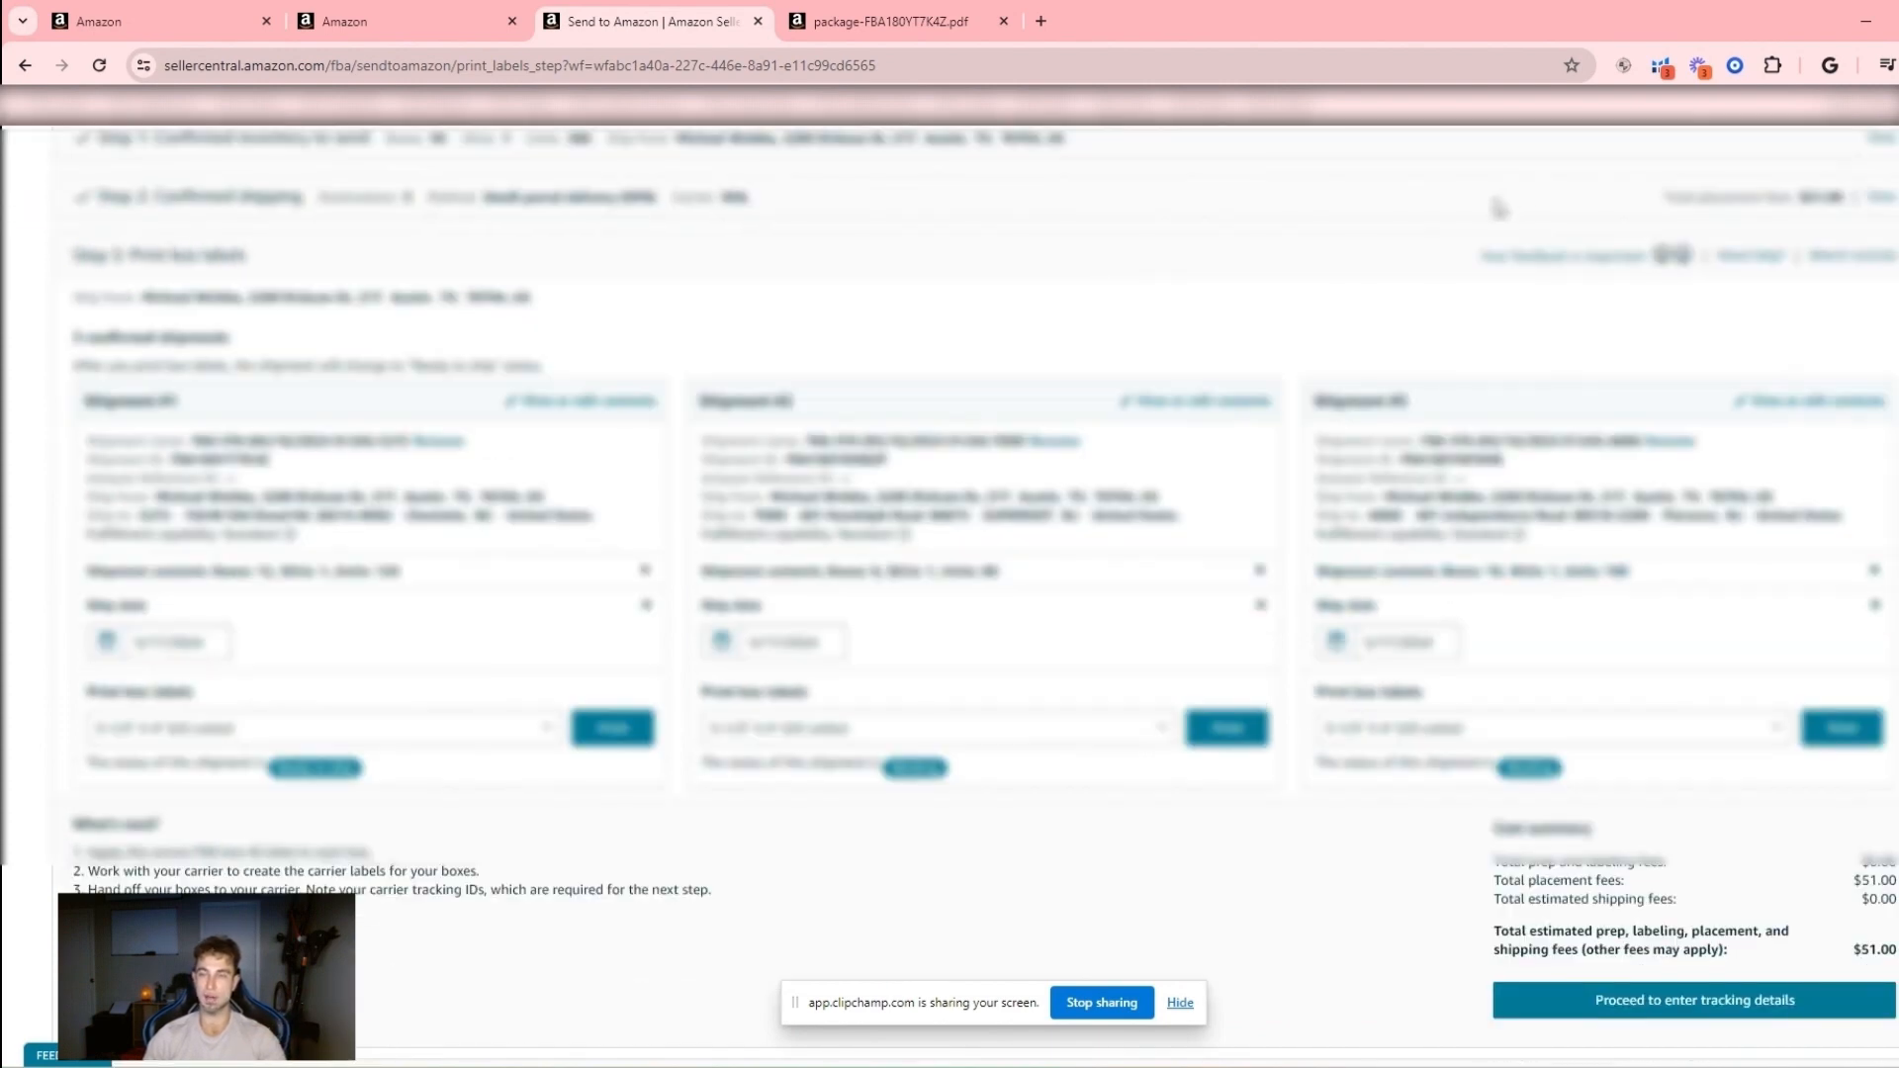
pyautogui.scroll(-1, 1499, 208)
pyautogui.click(873, 20)
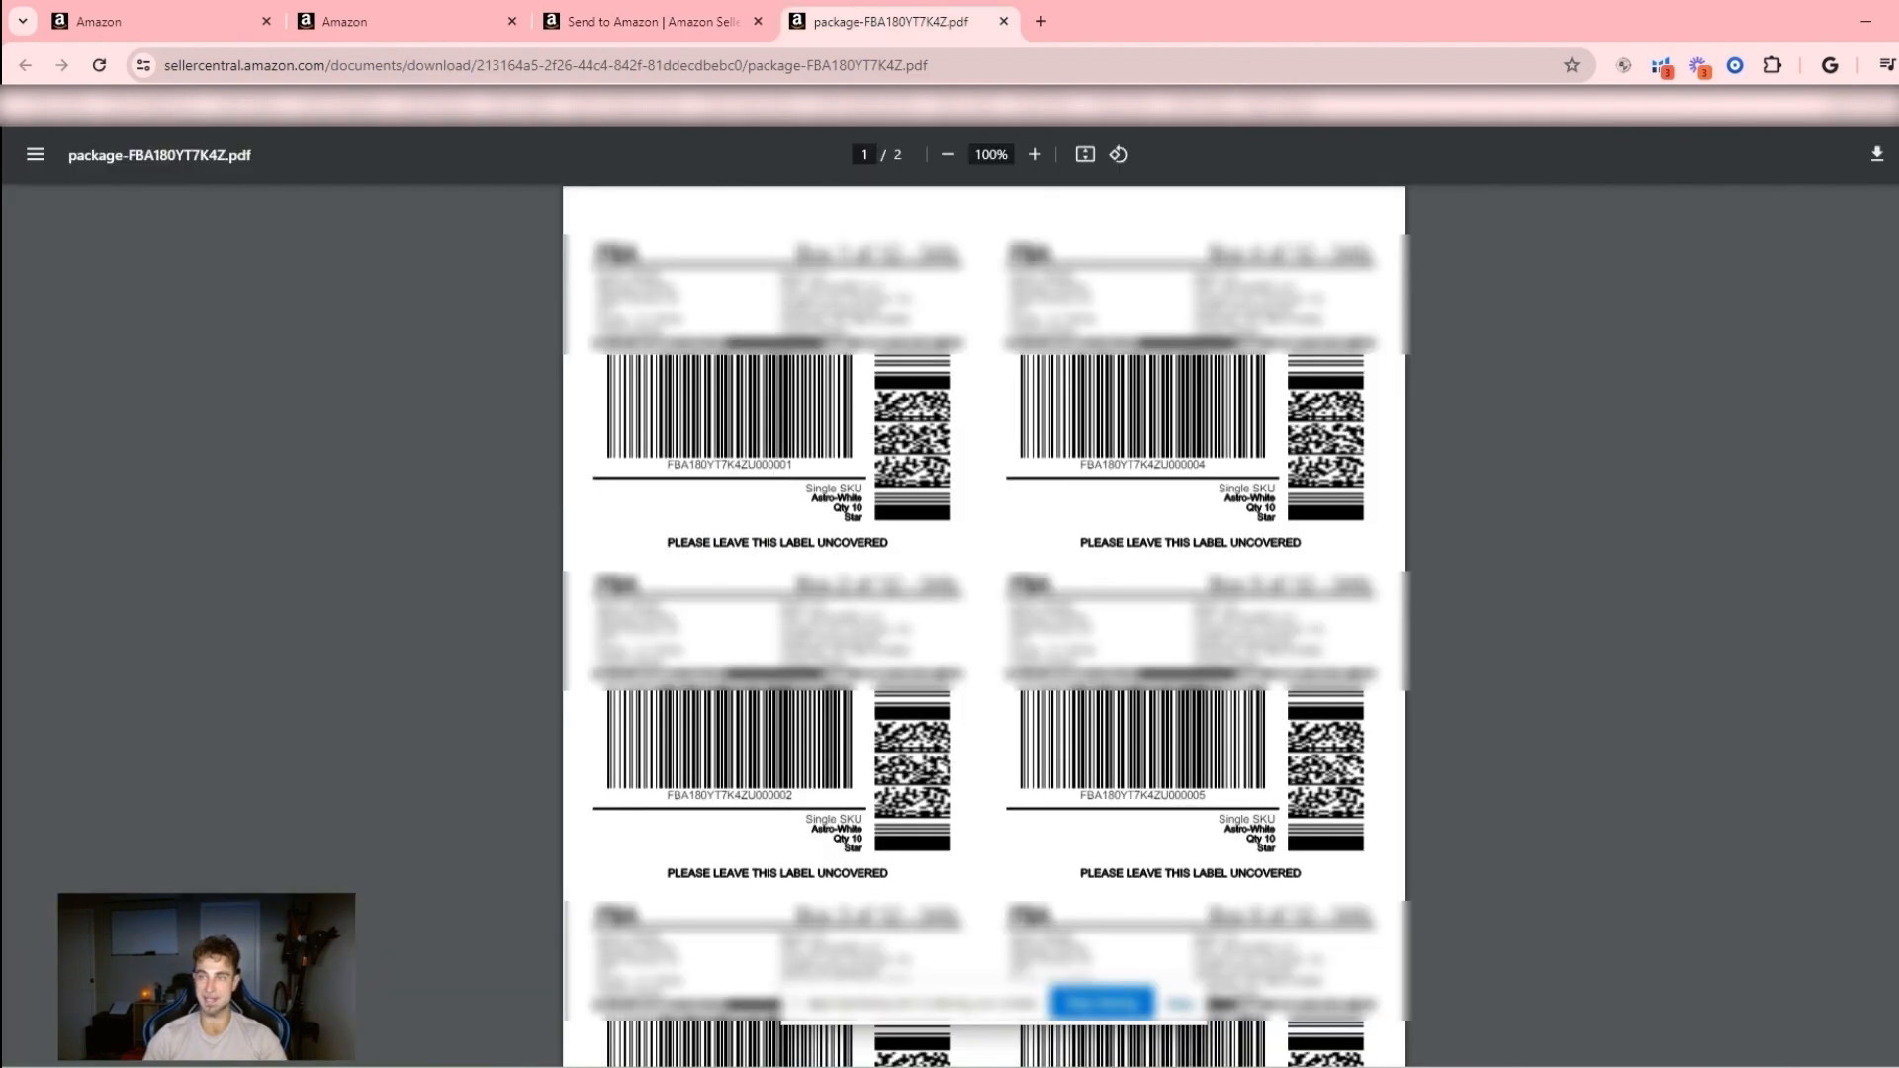
pyautogui.click(1878, 156)
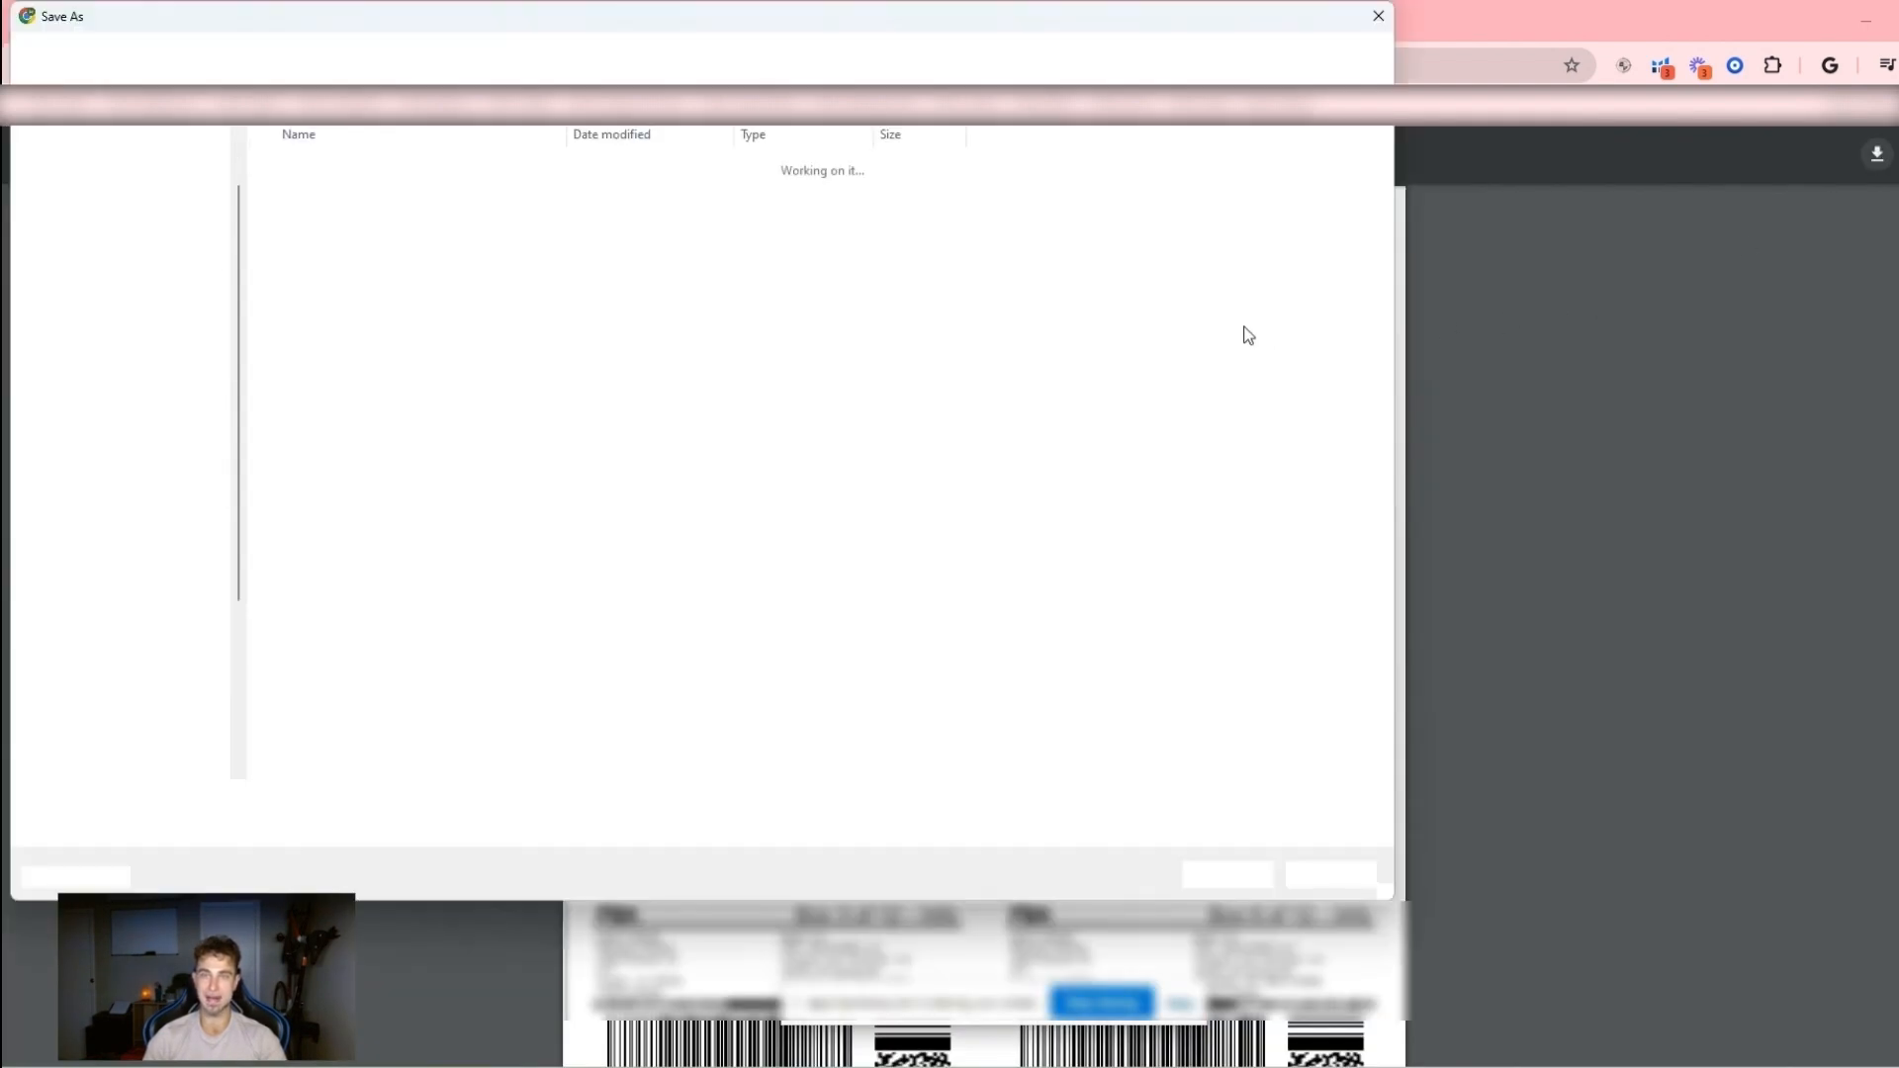
pyautogui.click(1379, 17)
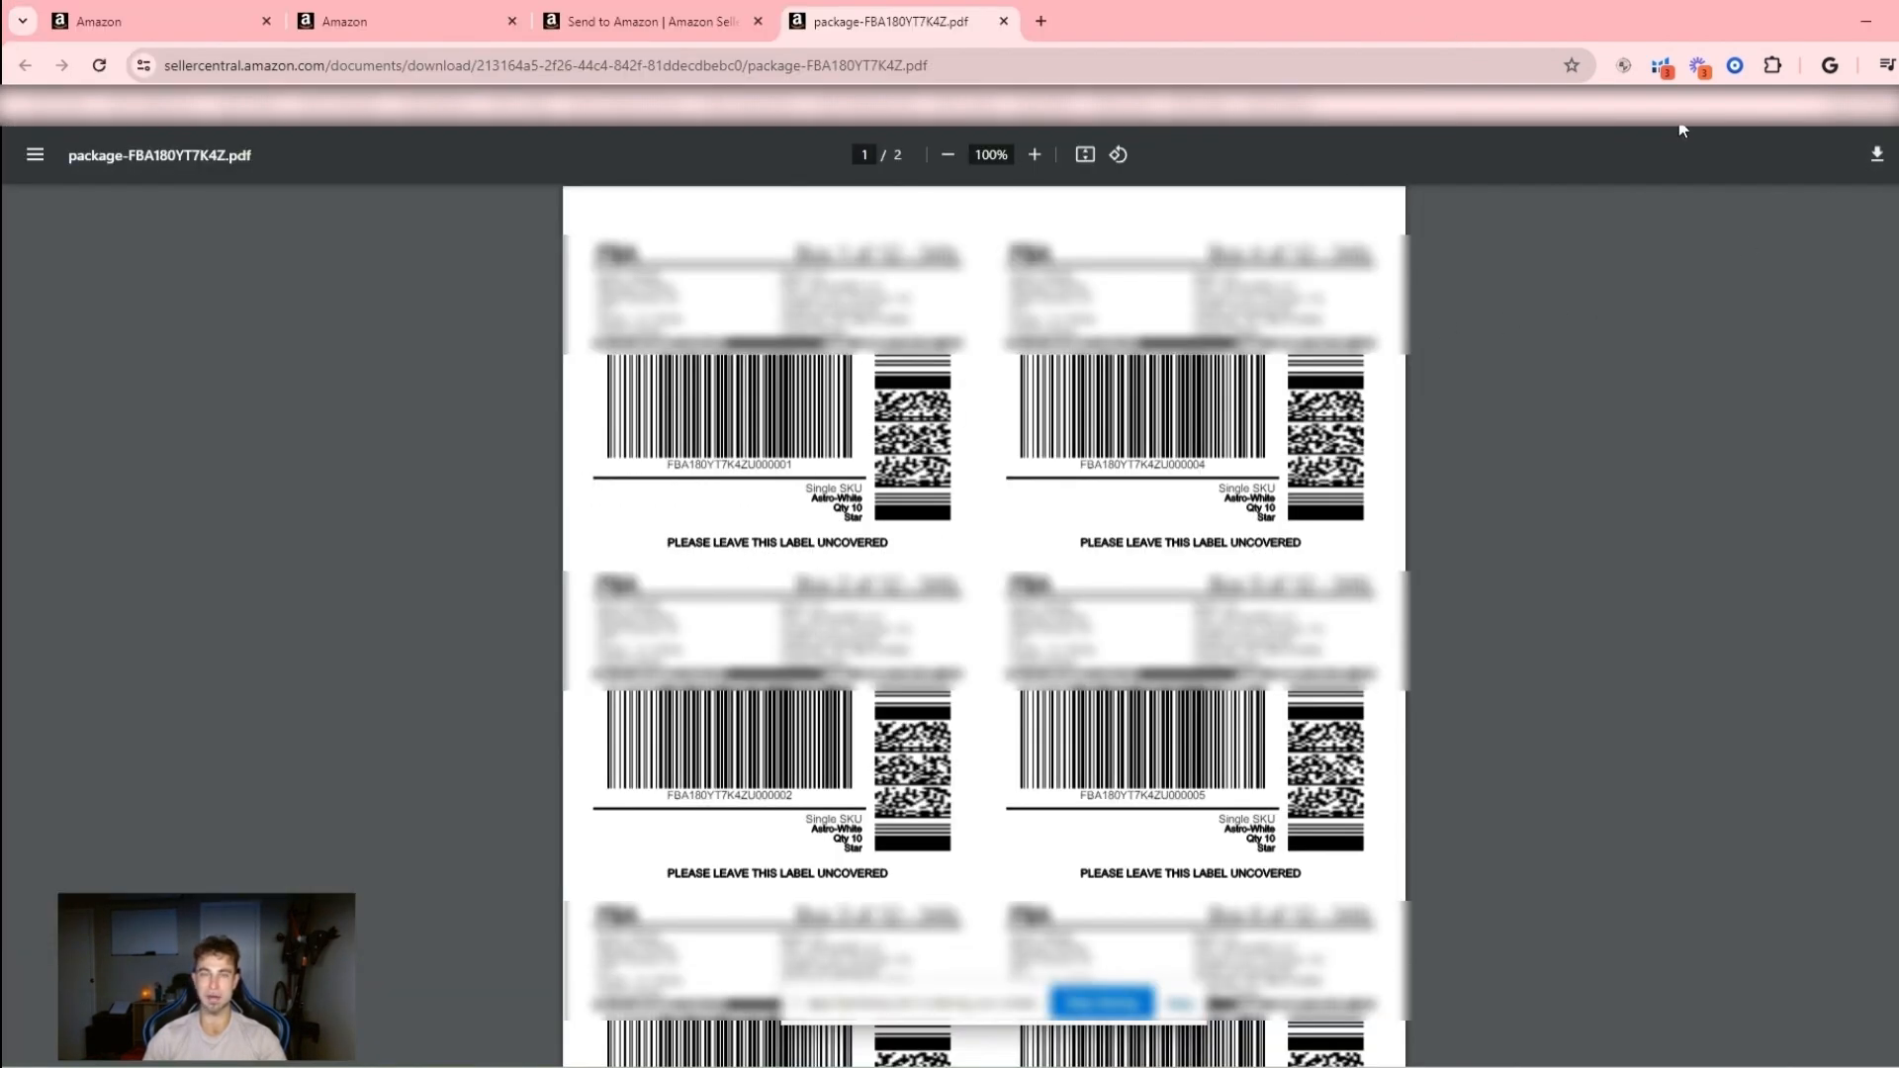
pyautogui.click(672, 22)
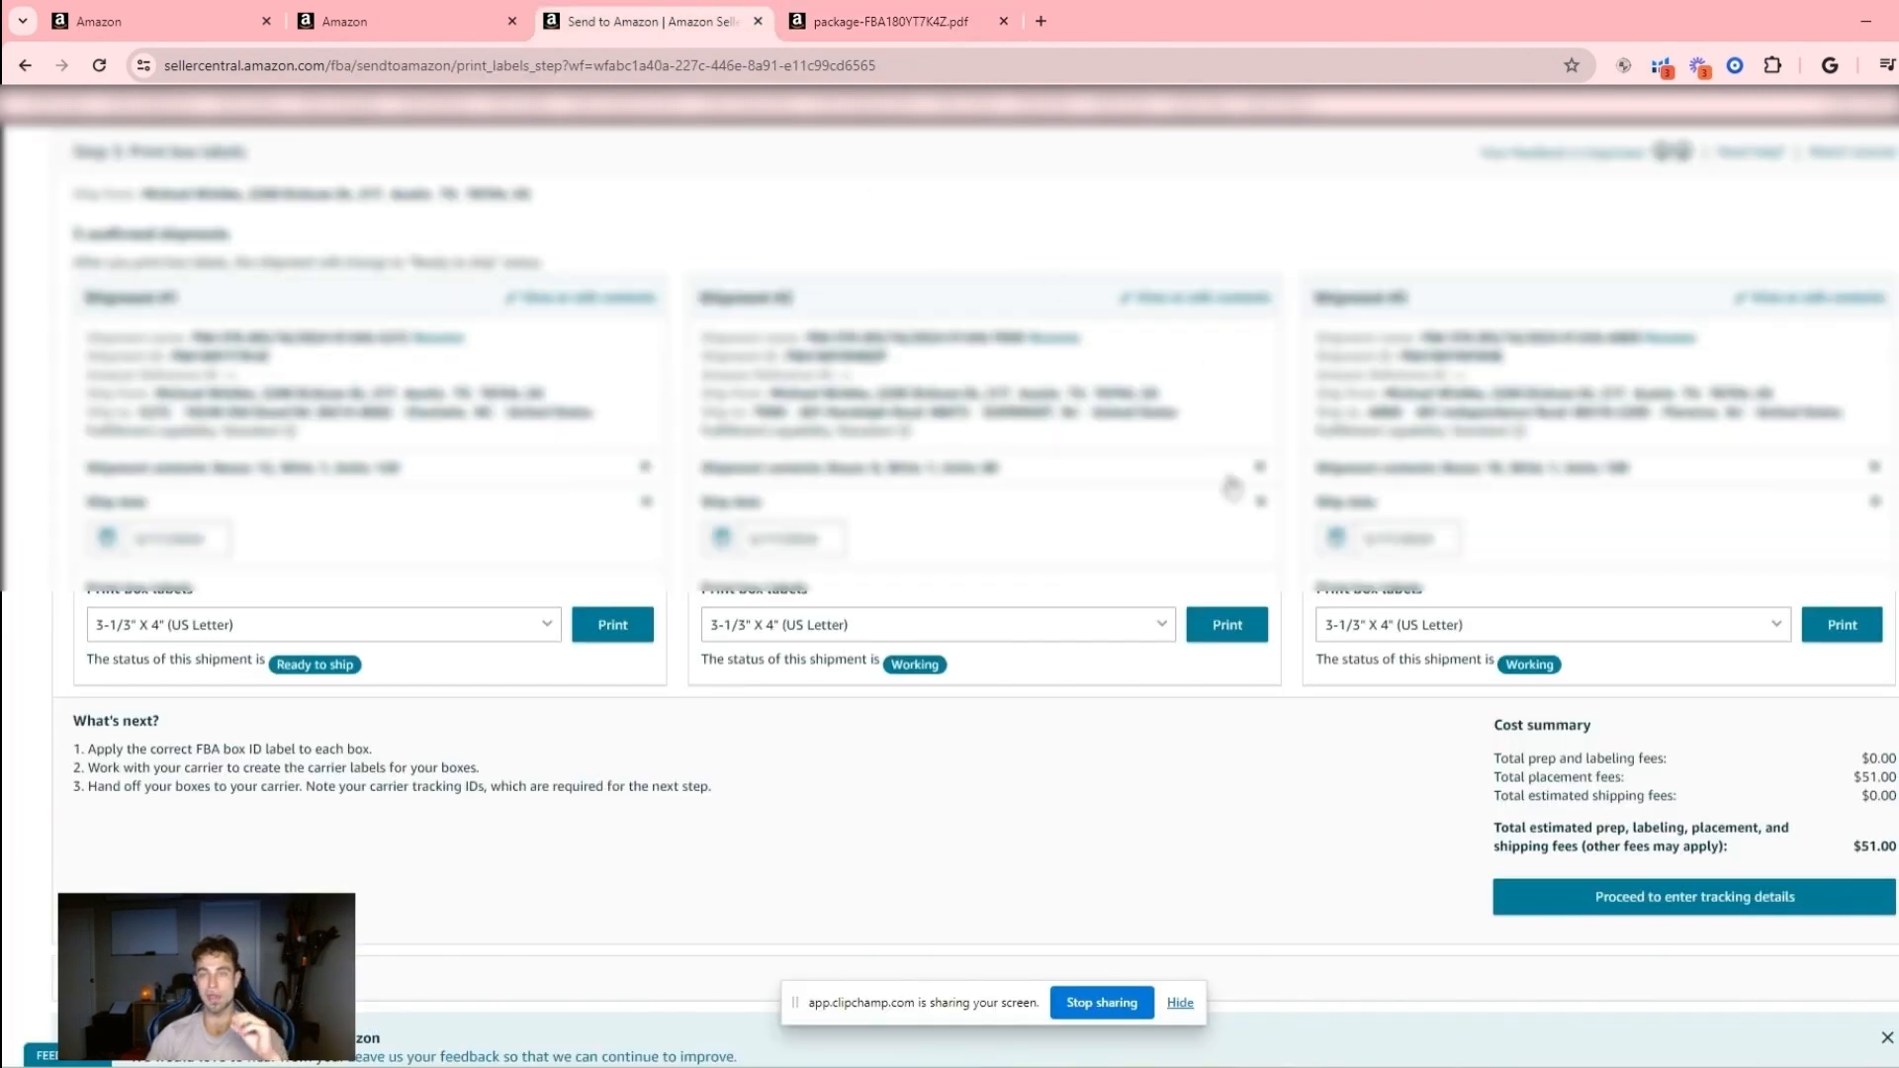
# - Check the carrier in the confirmed shipping summary and proceed to enter the tracking details
pyautogui.scroll(-1, 1308, 578)
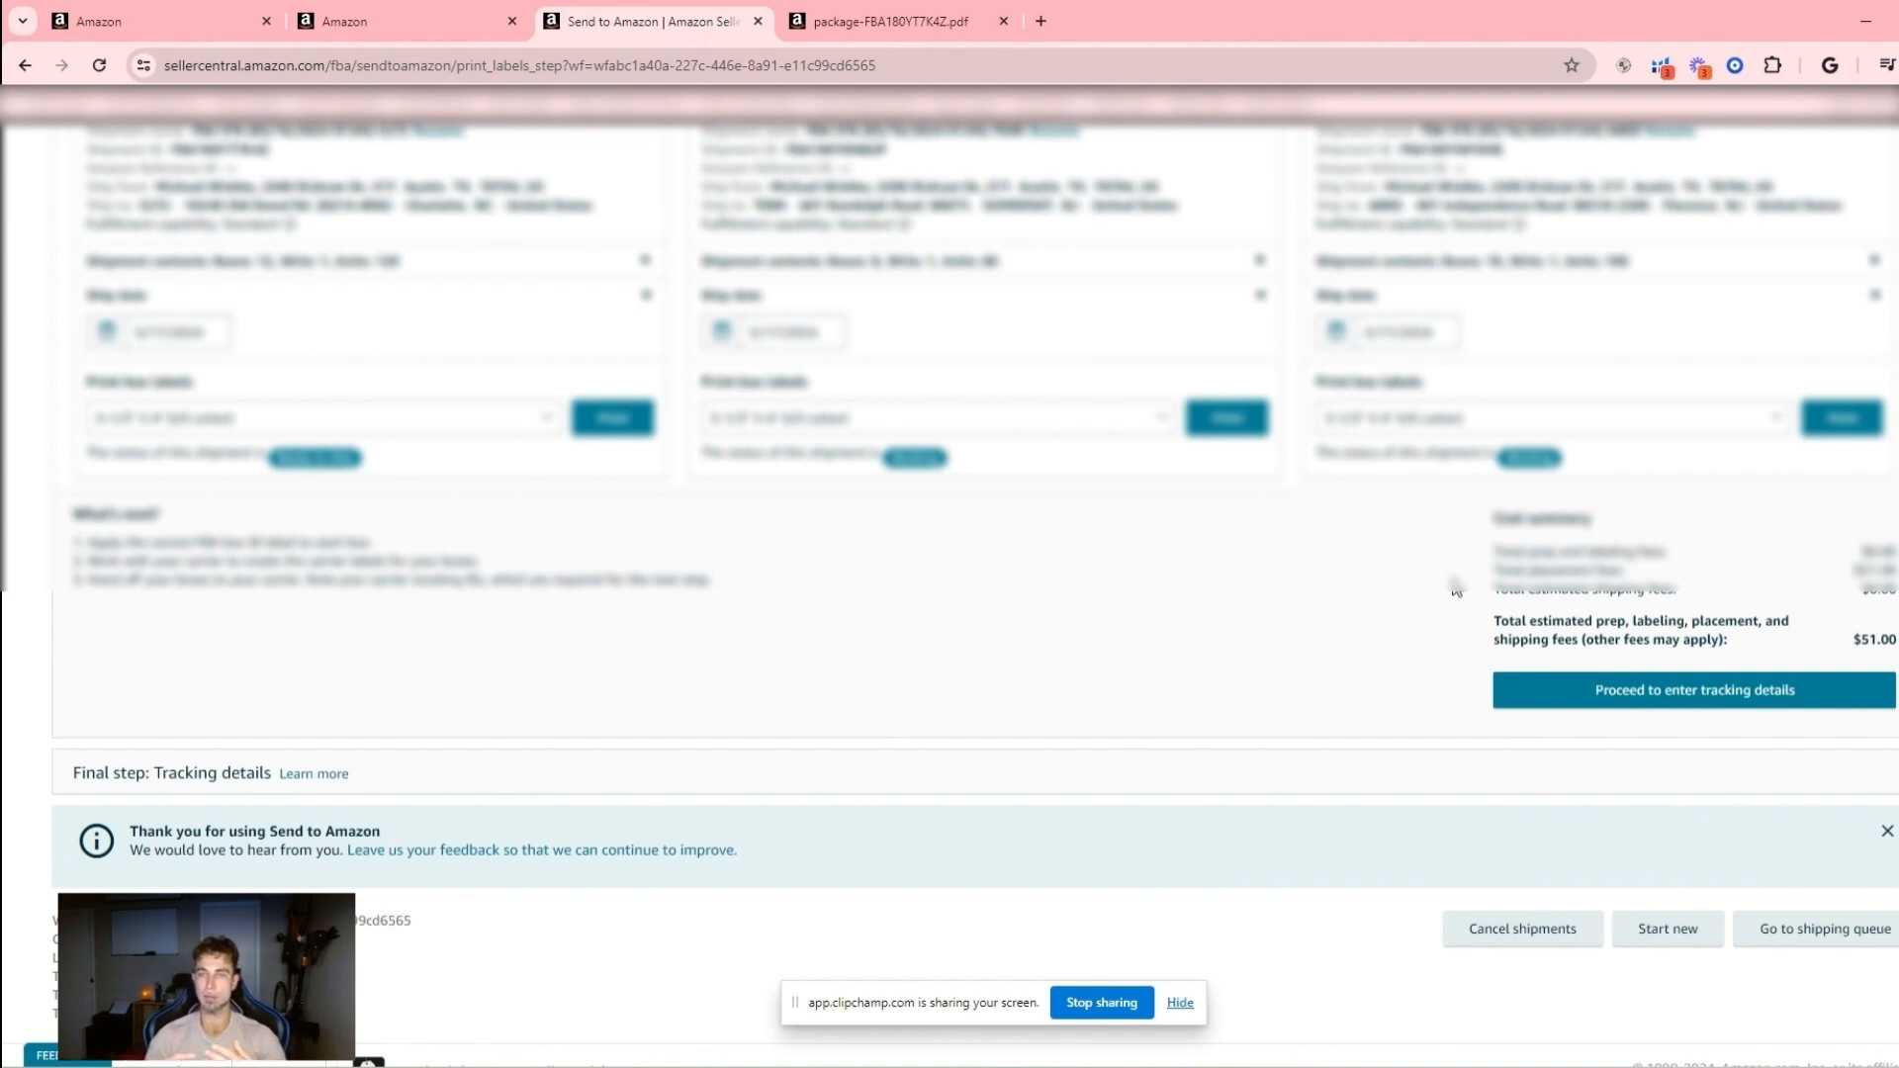
pyautogui.scroll(5, 1456, 590)
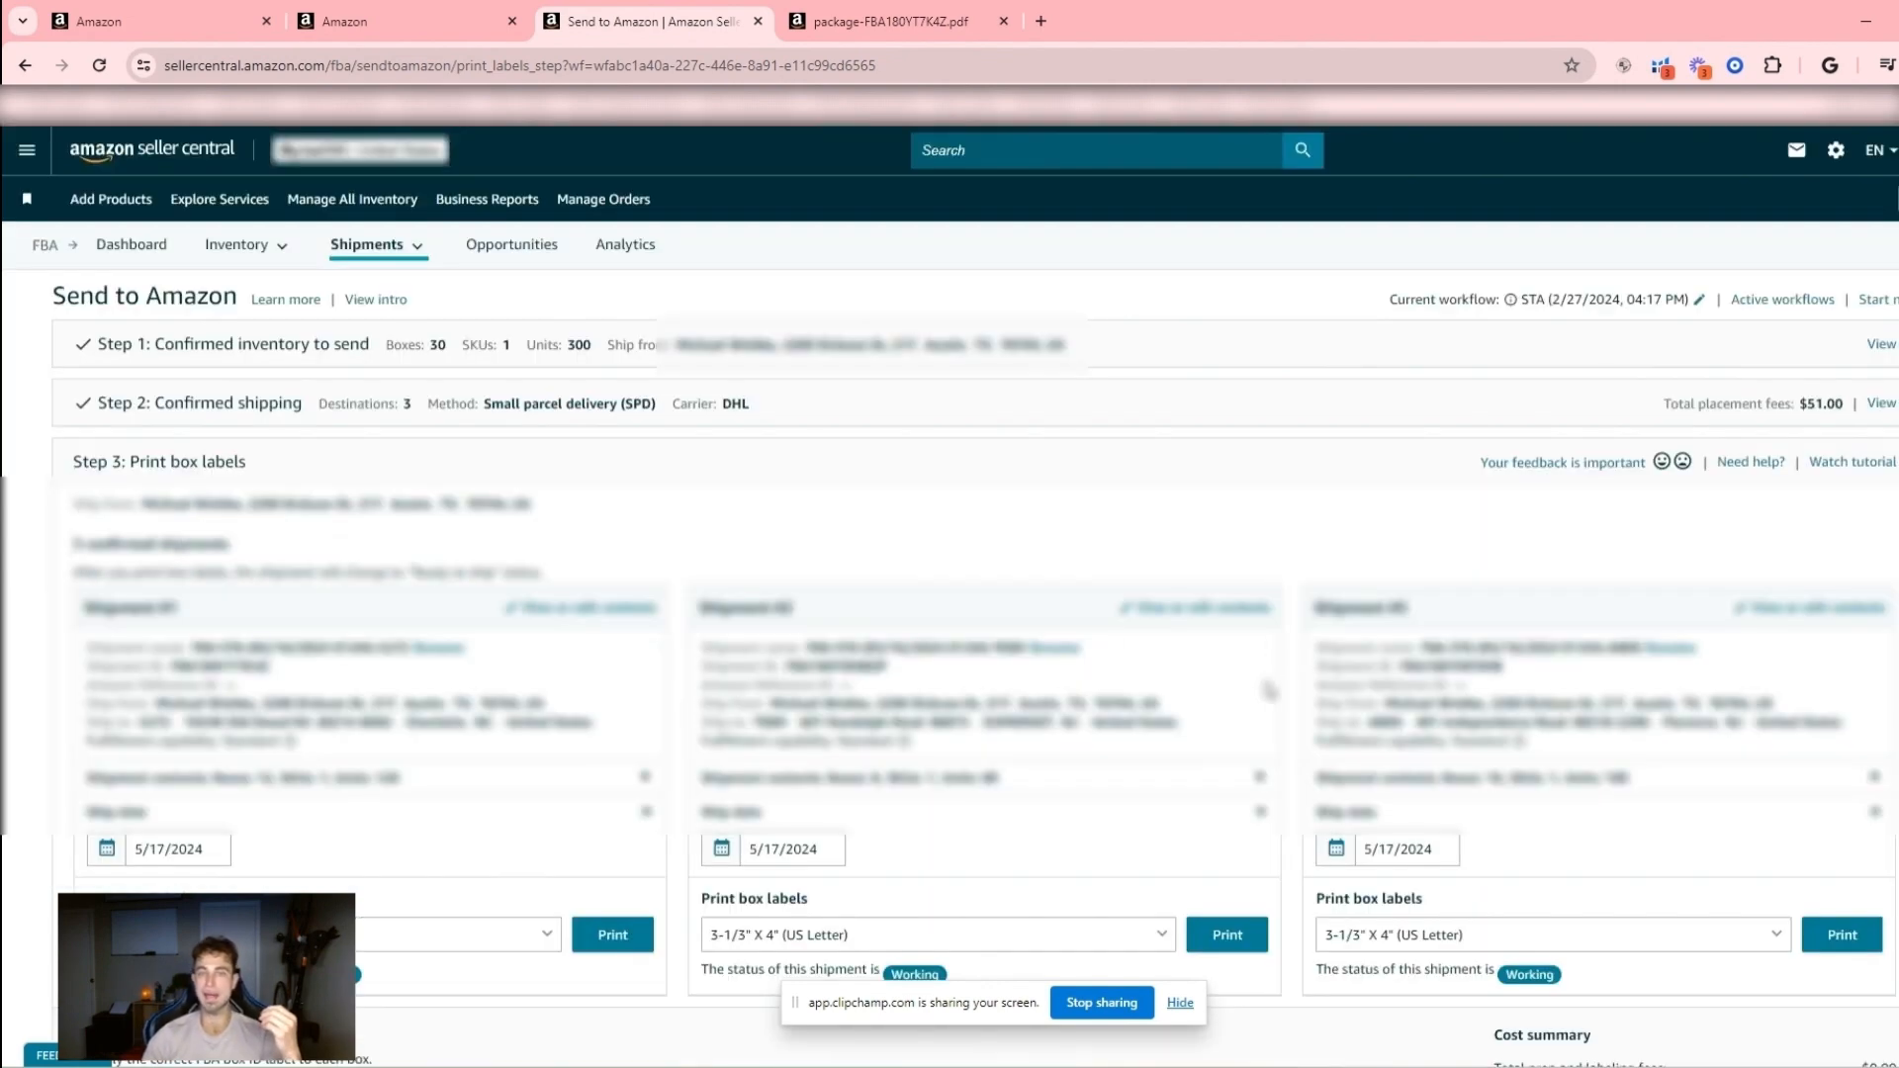
pyautogui.moveTo(768, 410); pyautogui.dragTo(713, 406)
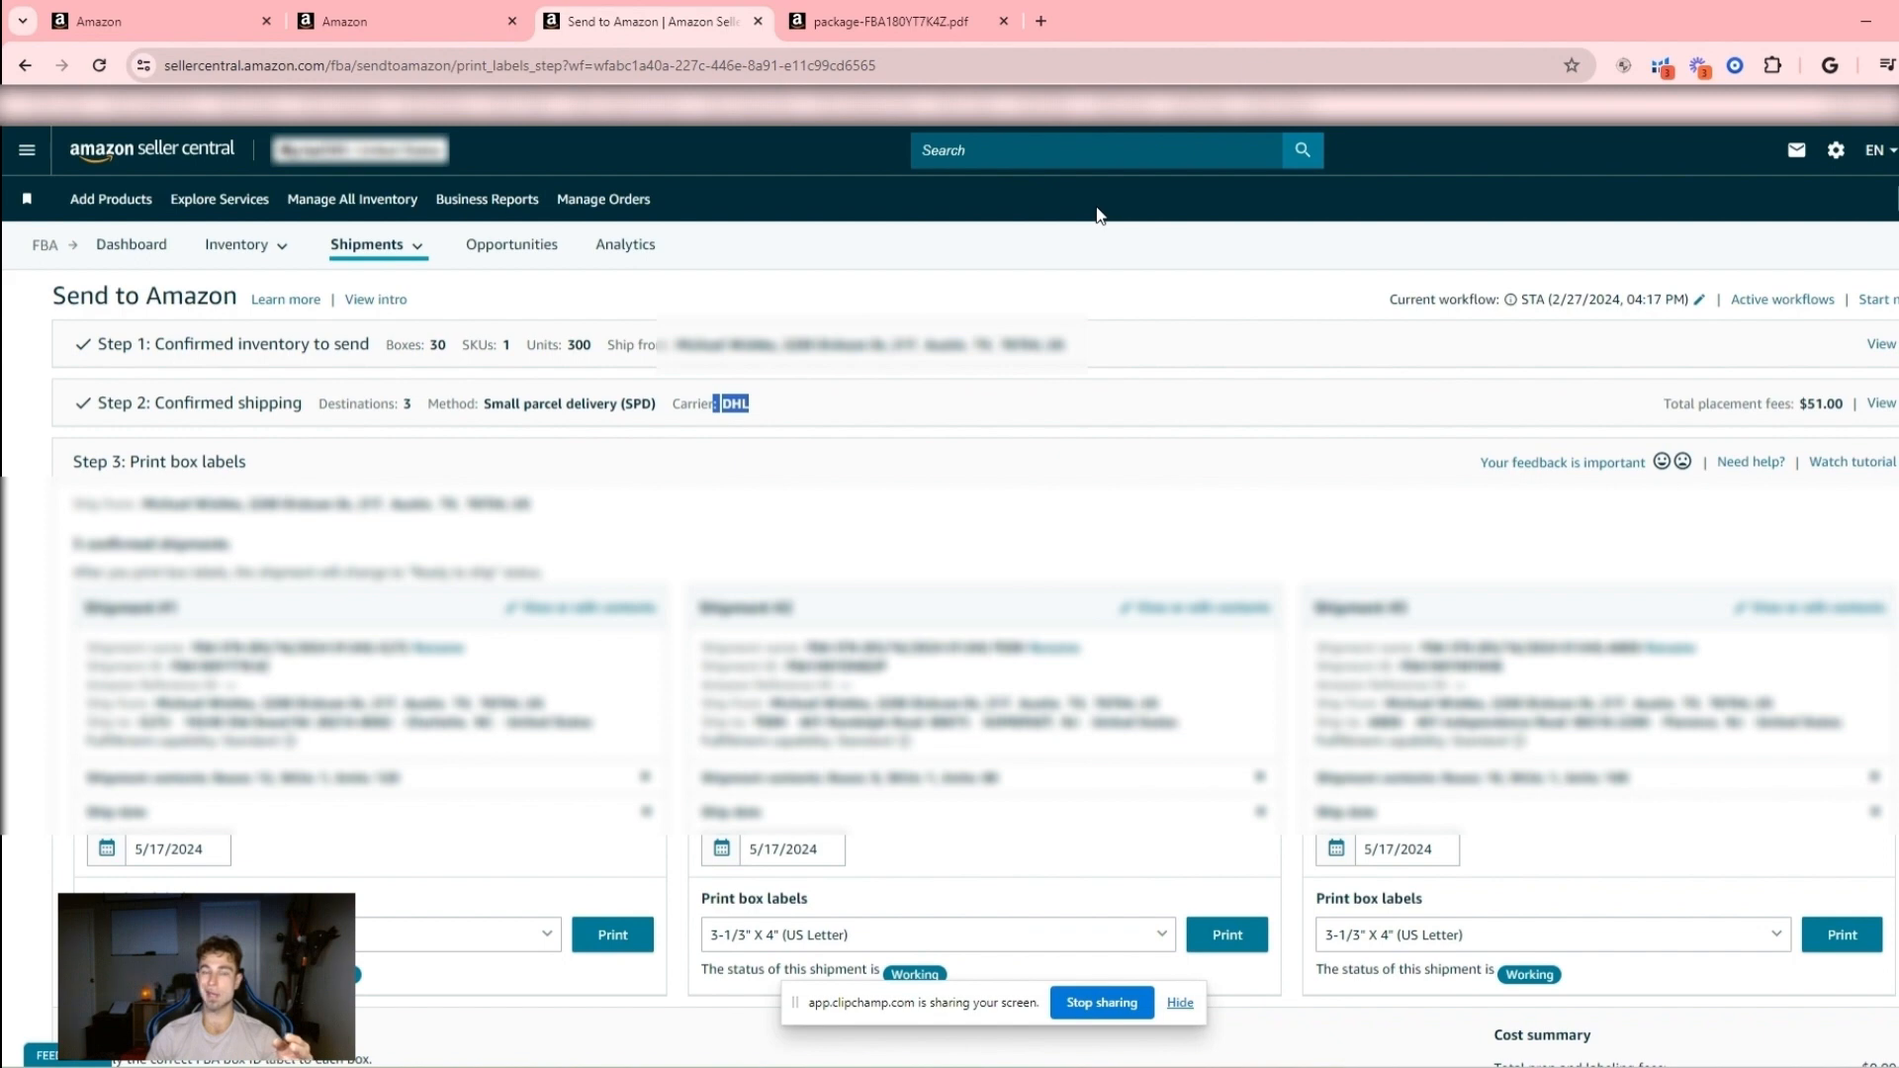
pyautogui.click(767, 411)
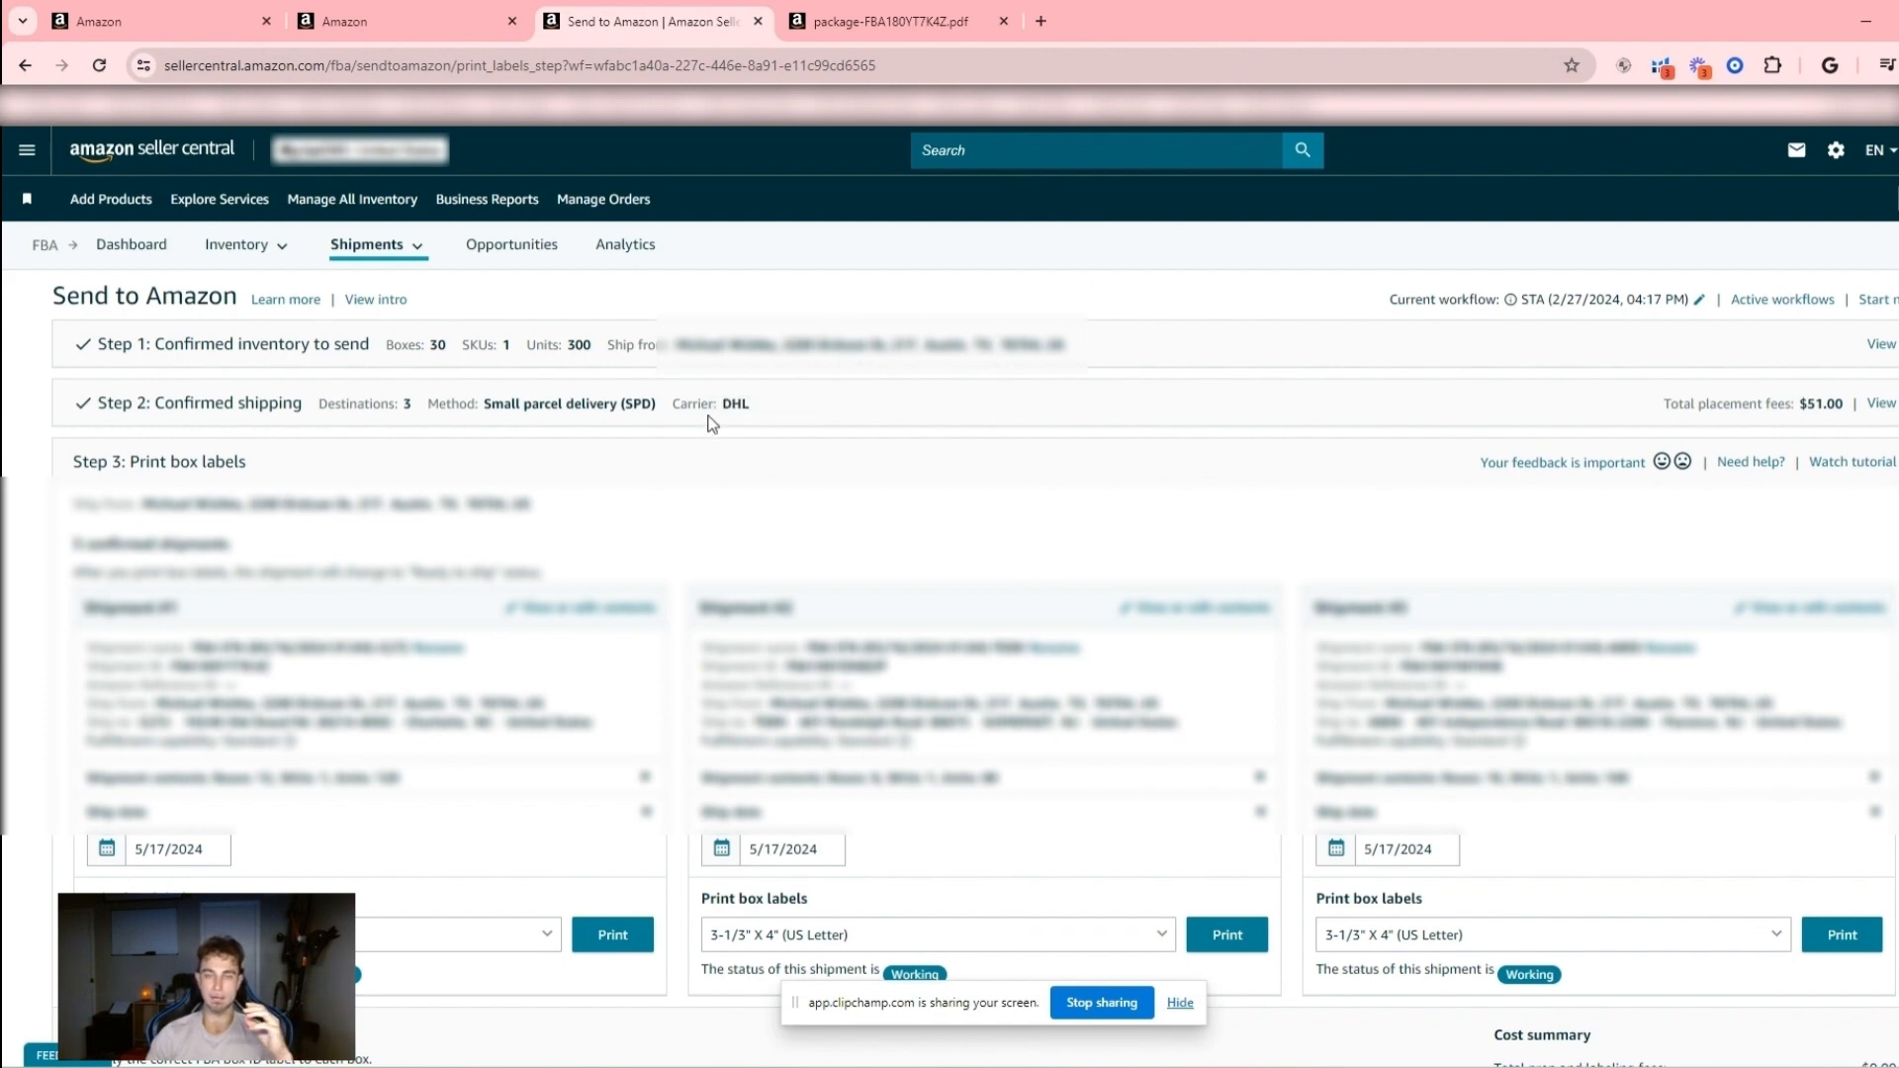
pyautogui.scroll(-3, 712, 423)
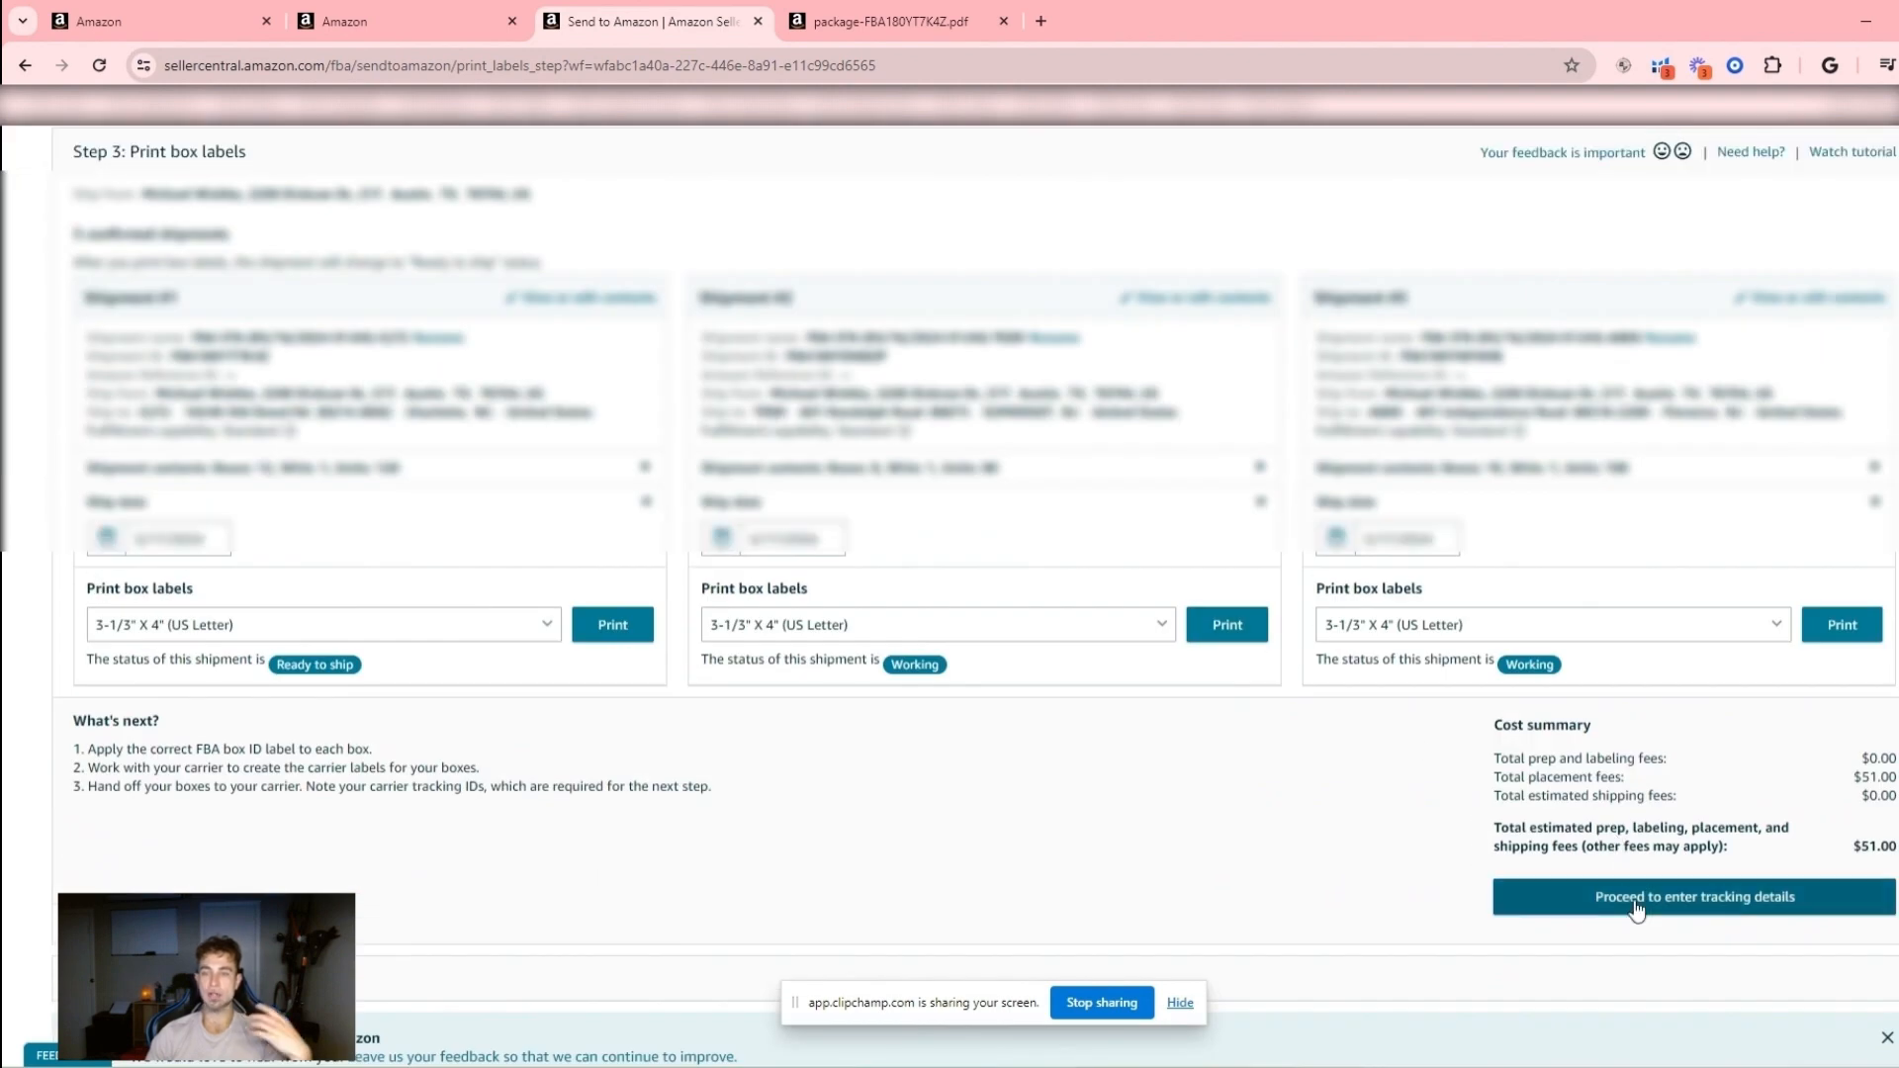
pyautogui.click(1642, 900)
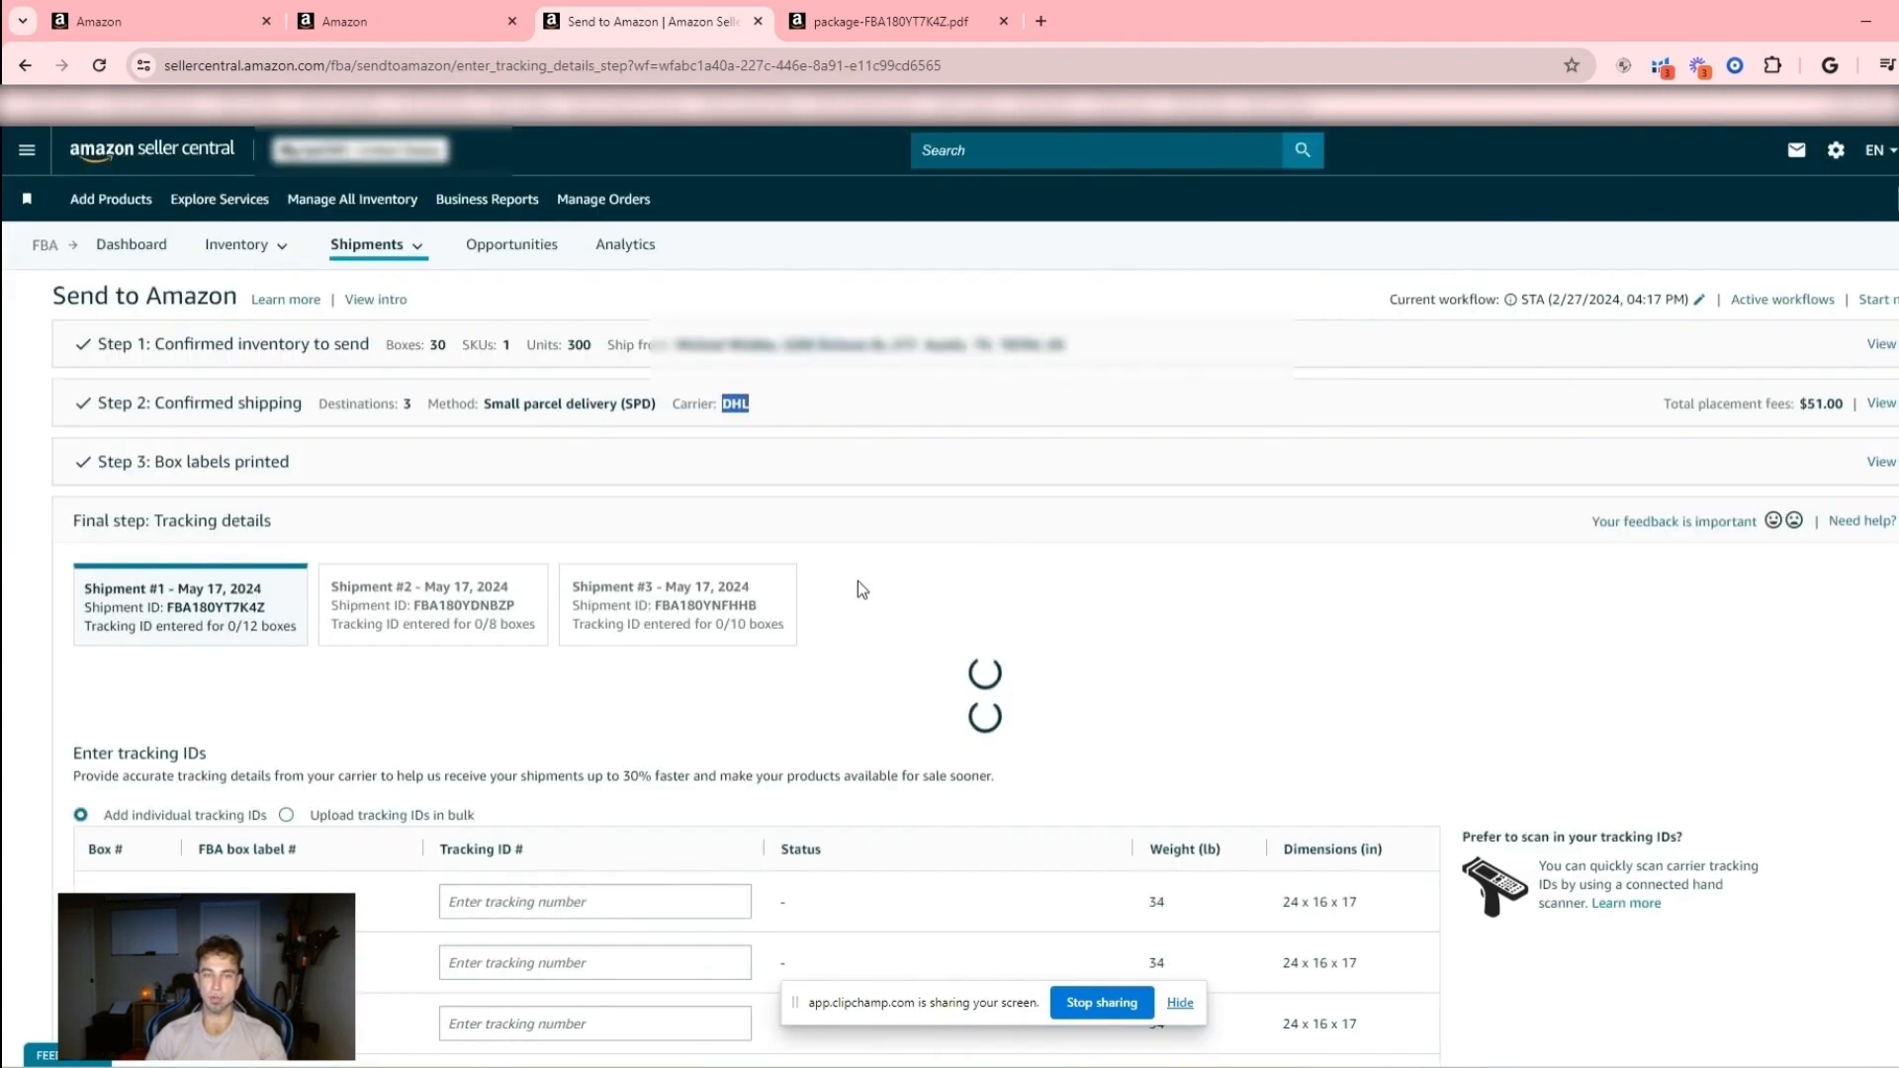
# - Examine the tracking ID fields for the boxes of Shipment #1 in the final step
pyautogui.scroll(-4, 856, 584)
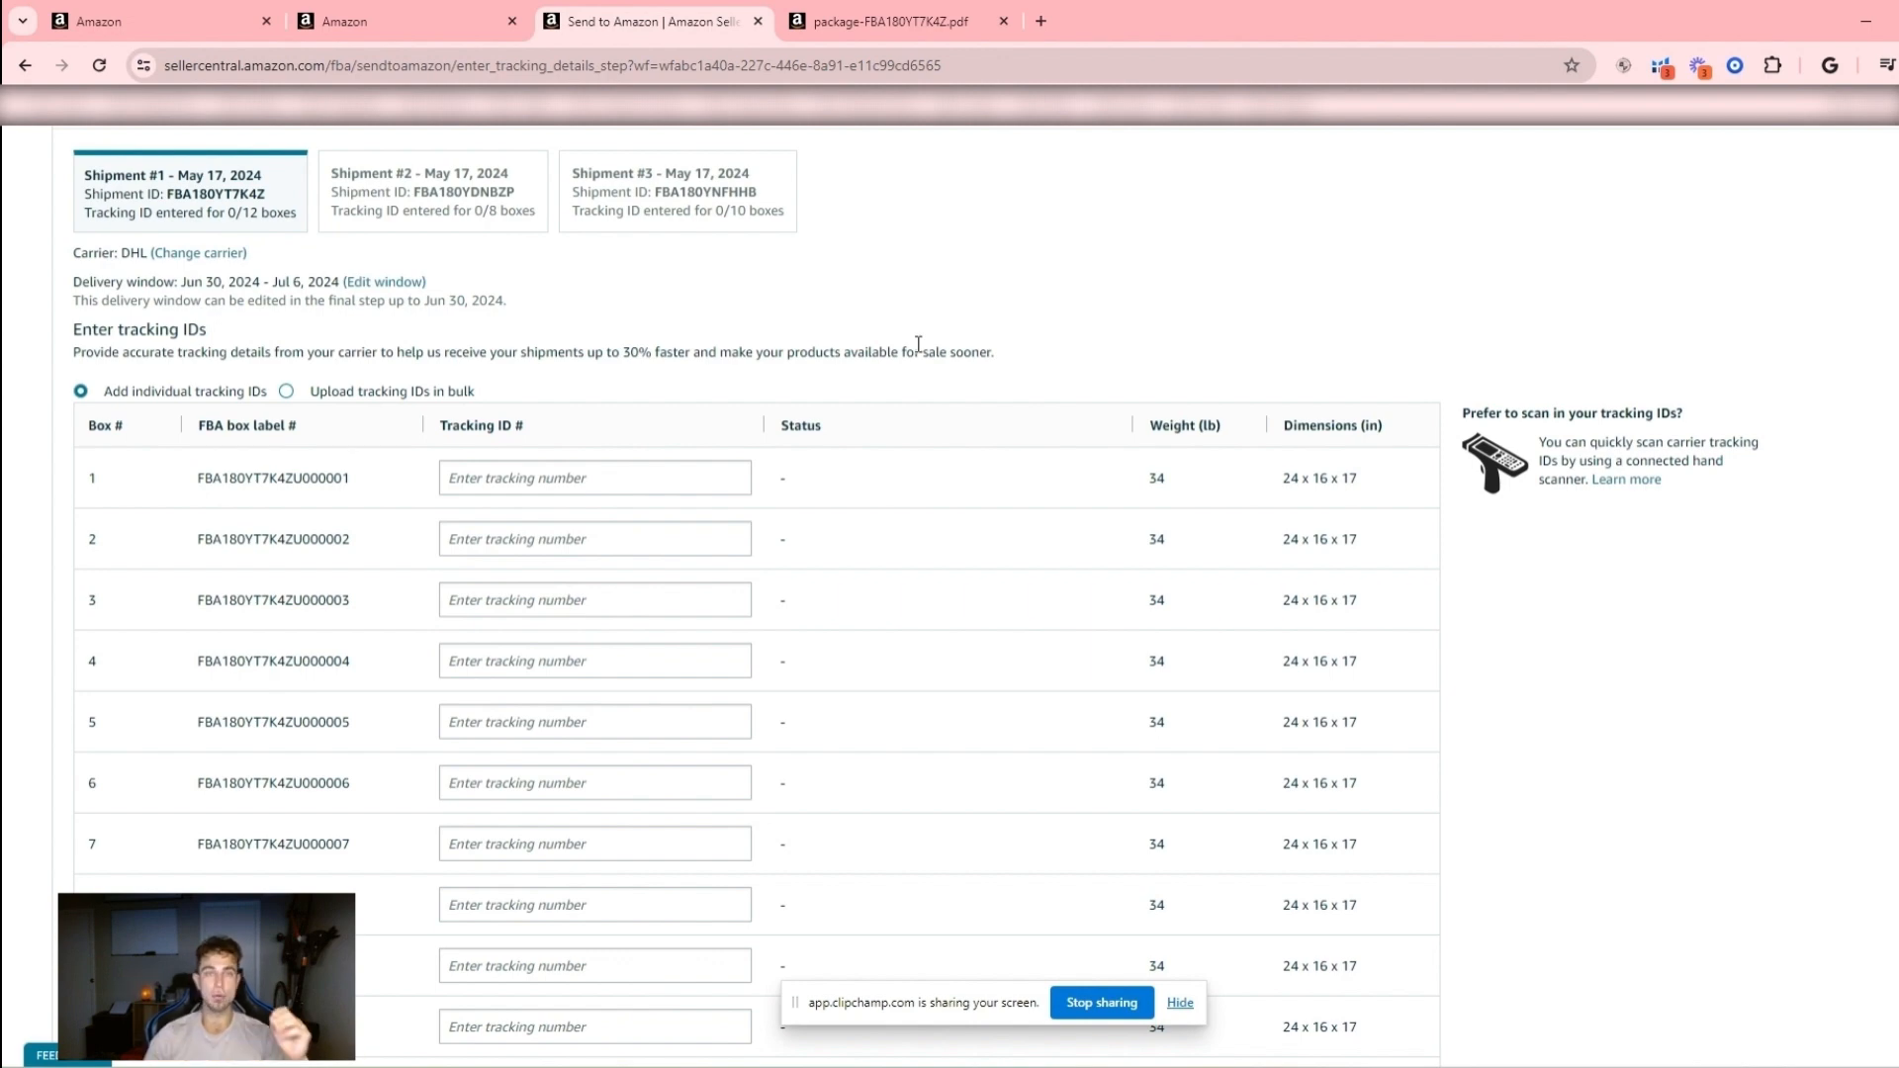
pyautogui.scroll(5, 918, 343)
pyautogui.scroll(-2, 719, 425)
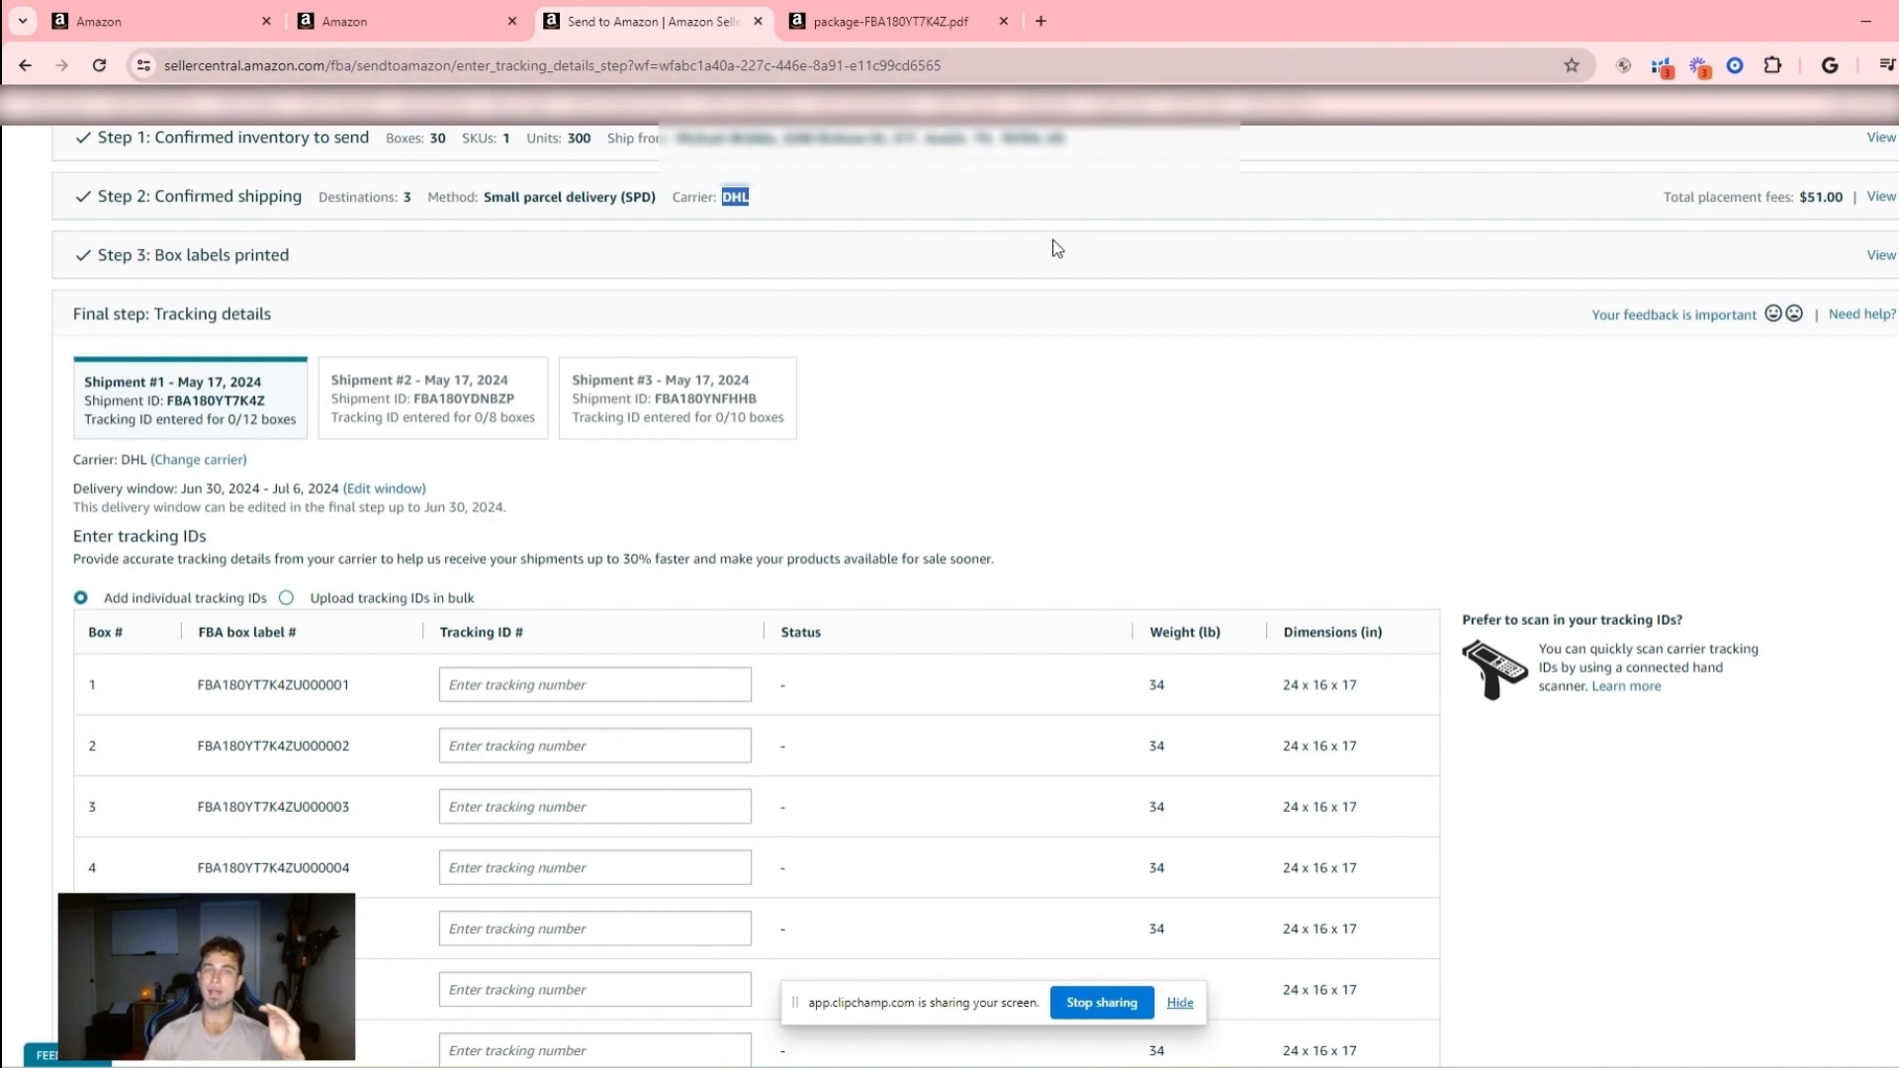
pyautogui.scroll(-7, 1214, 527)
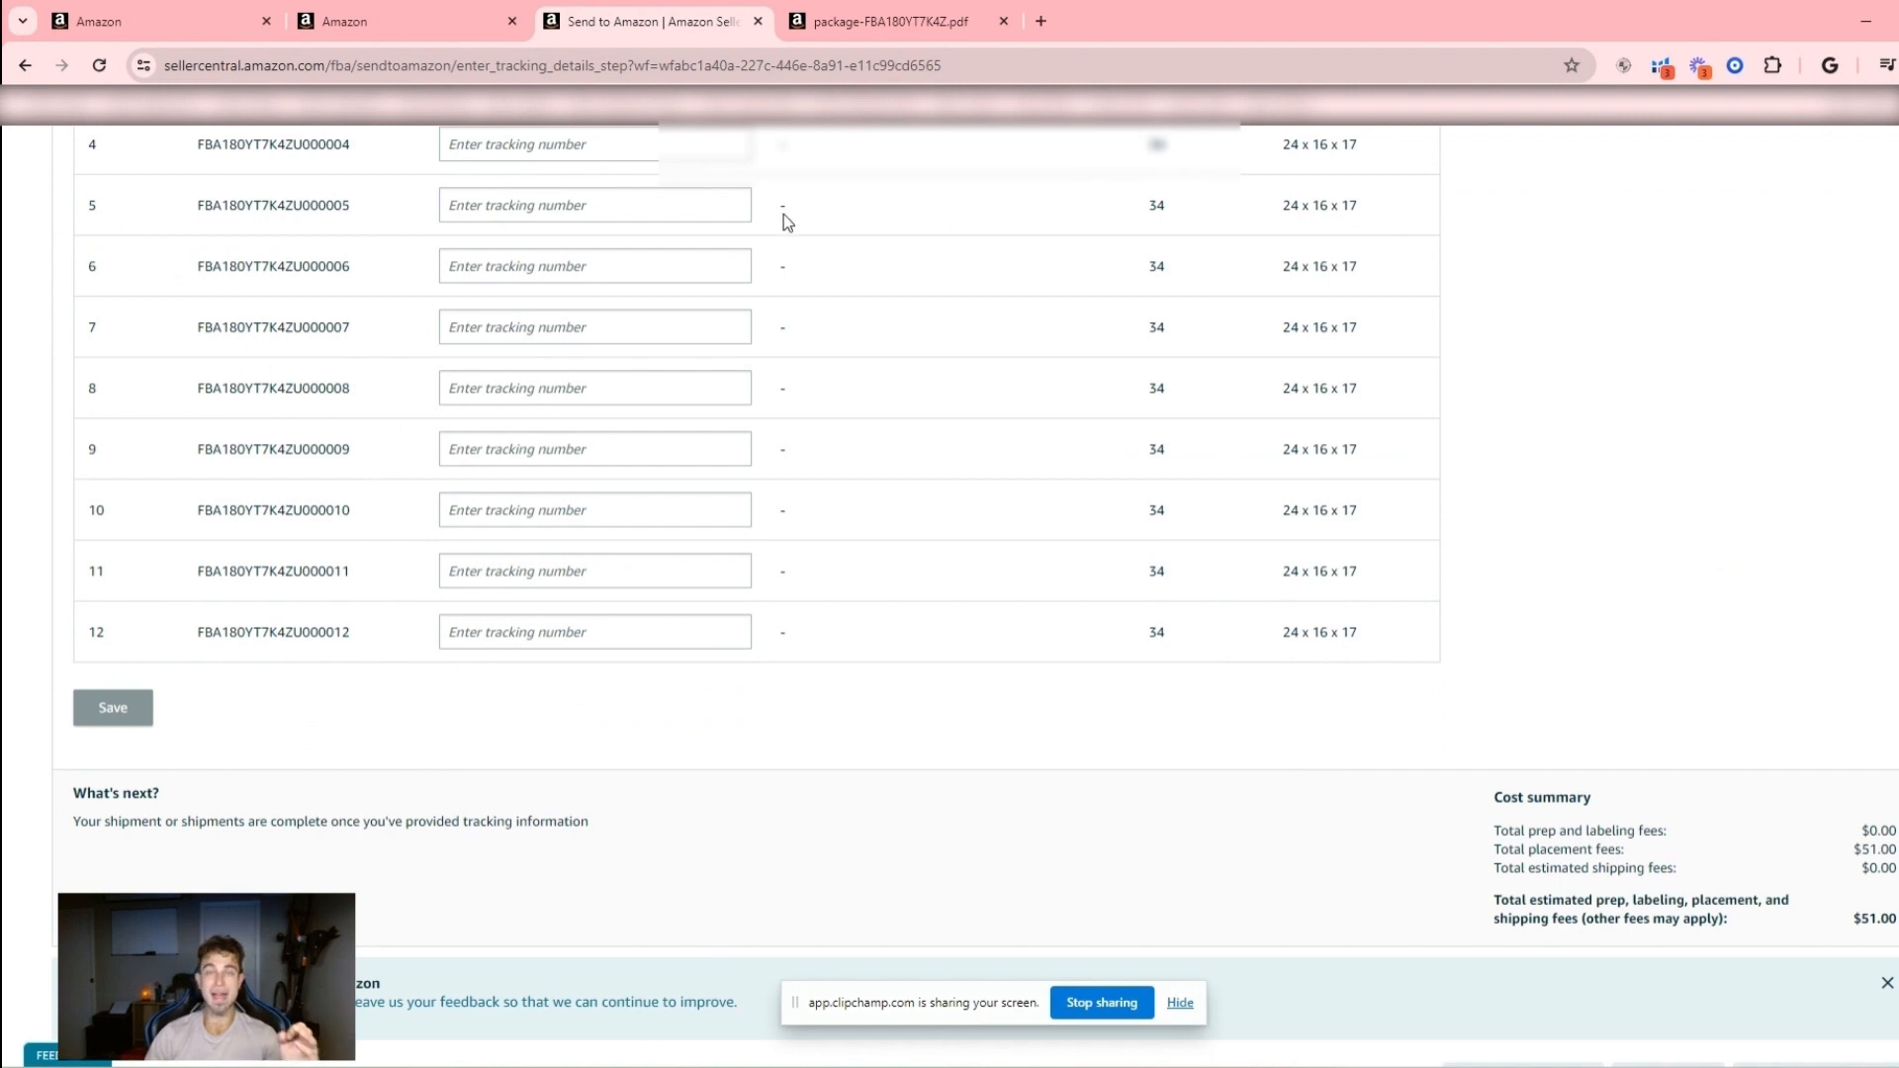